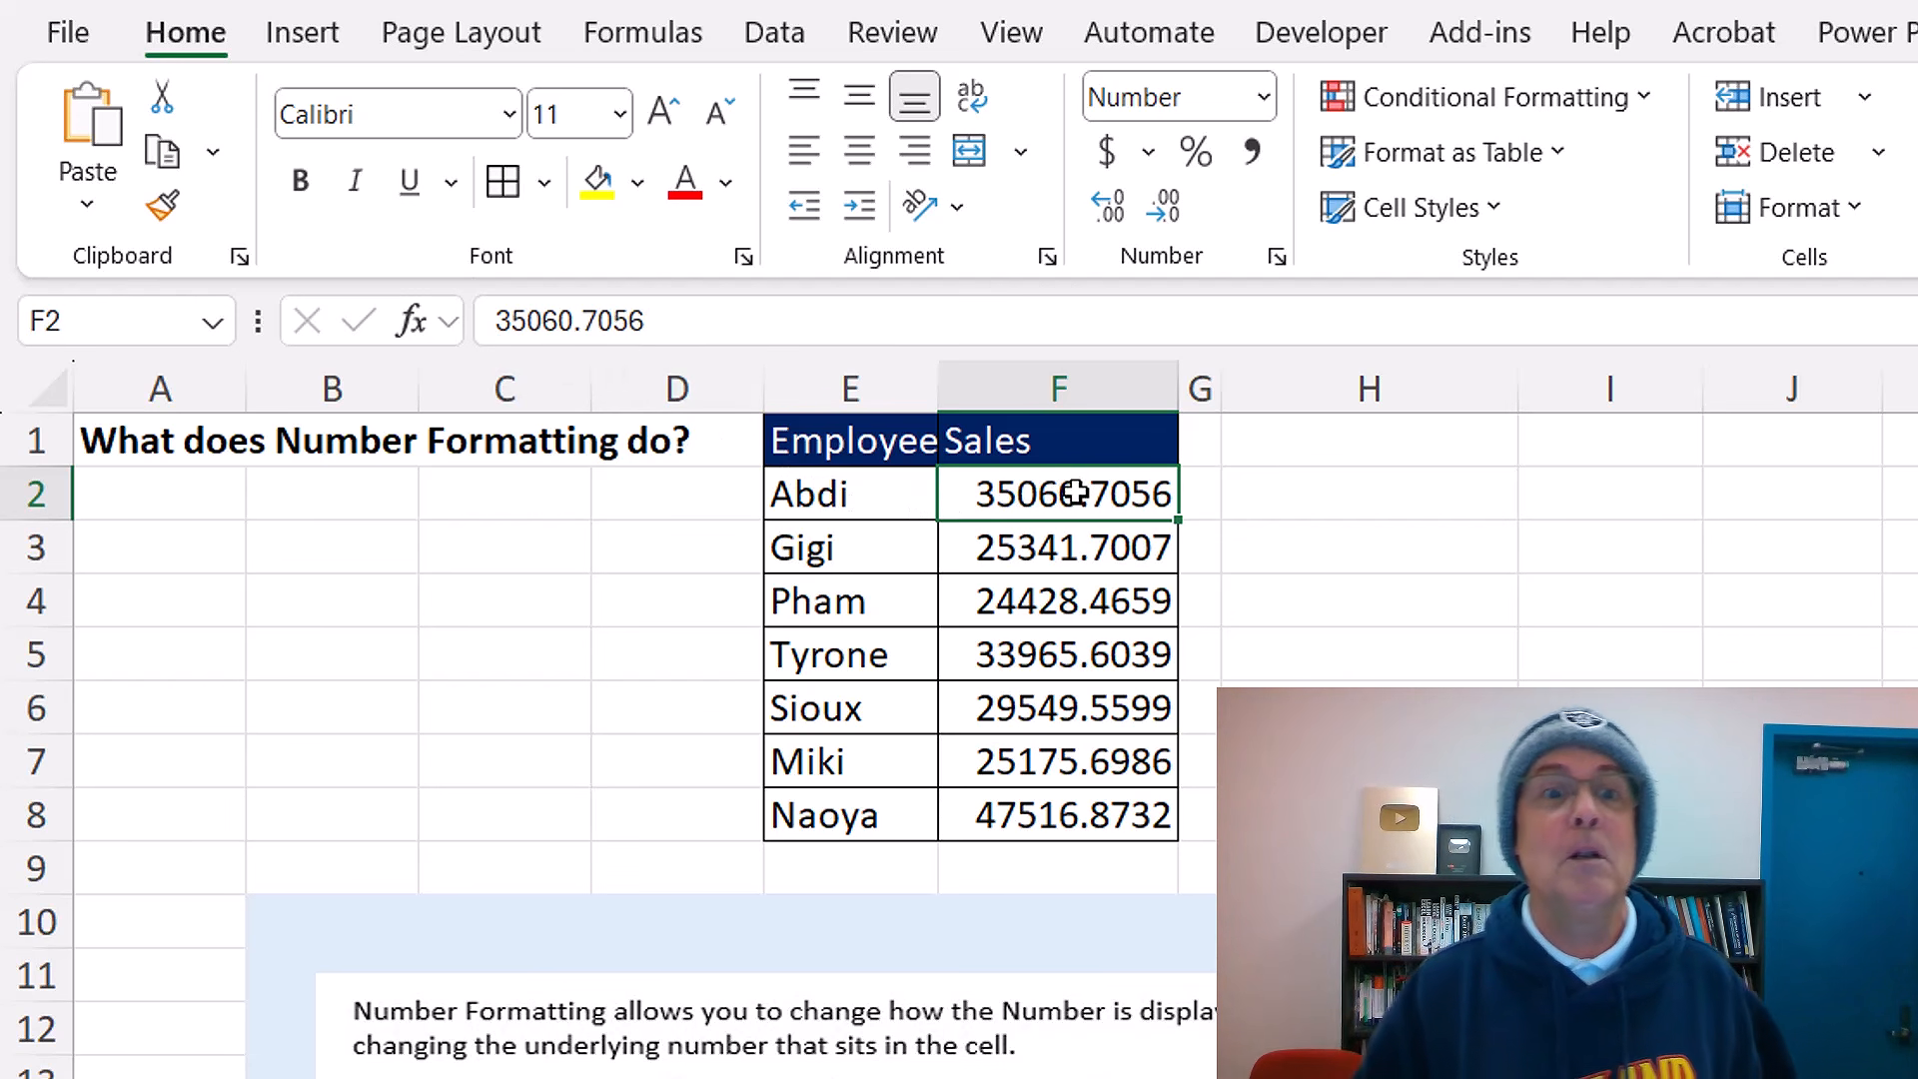
- Decrease the decimals displayed for the first sales figure in F2 to none
click(1167, 222)
click(1167, 222)
click(1168, 221)
click(1167, 222)
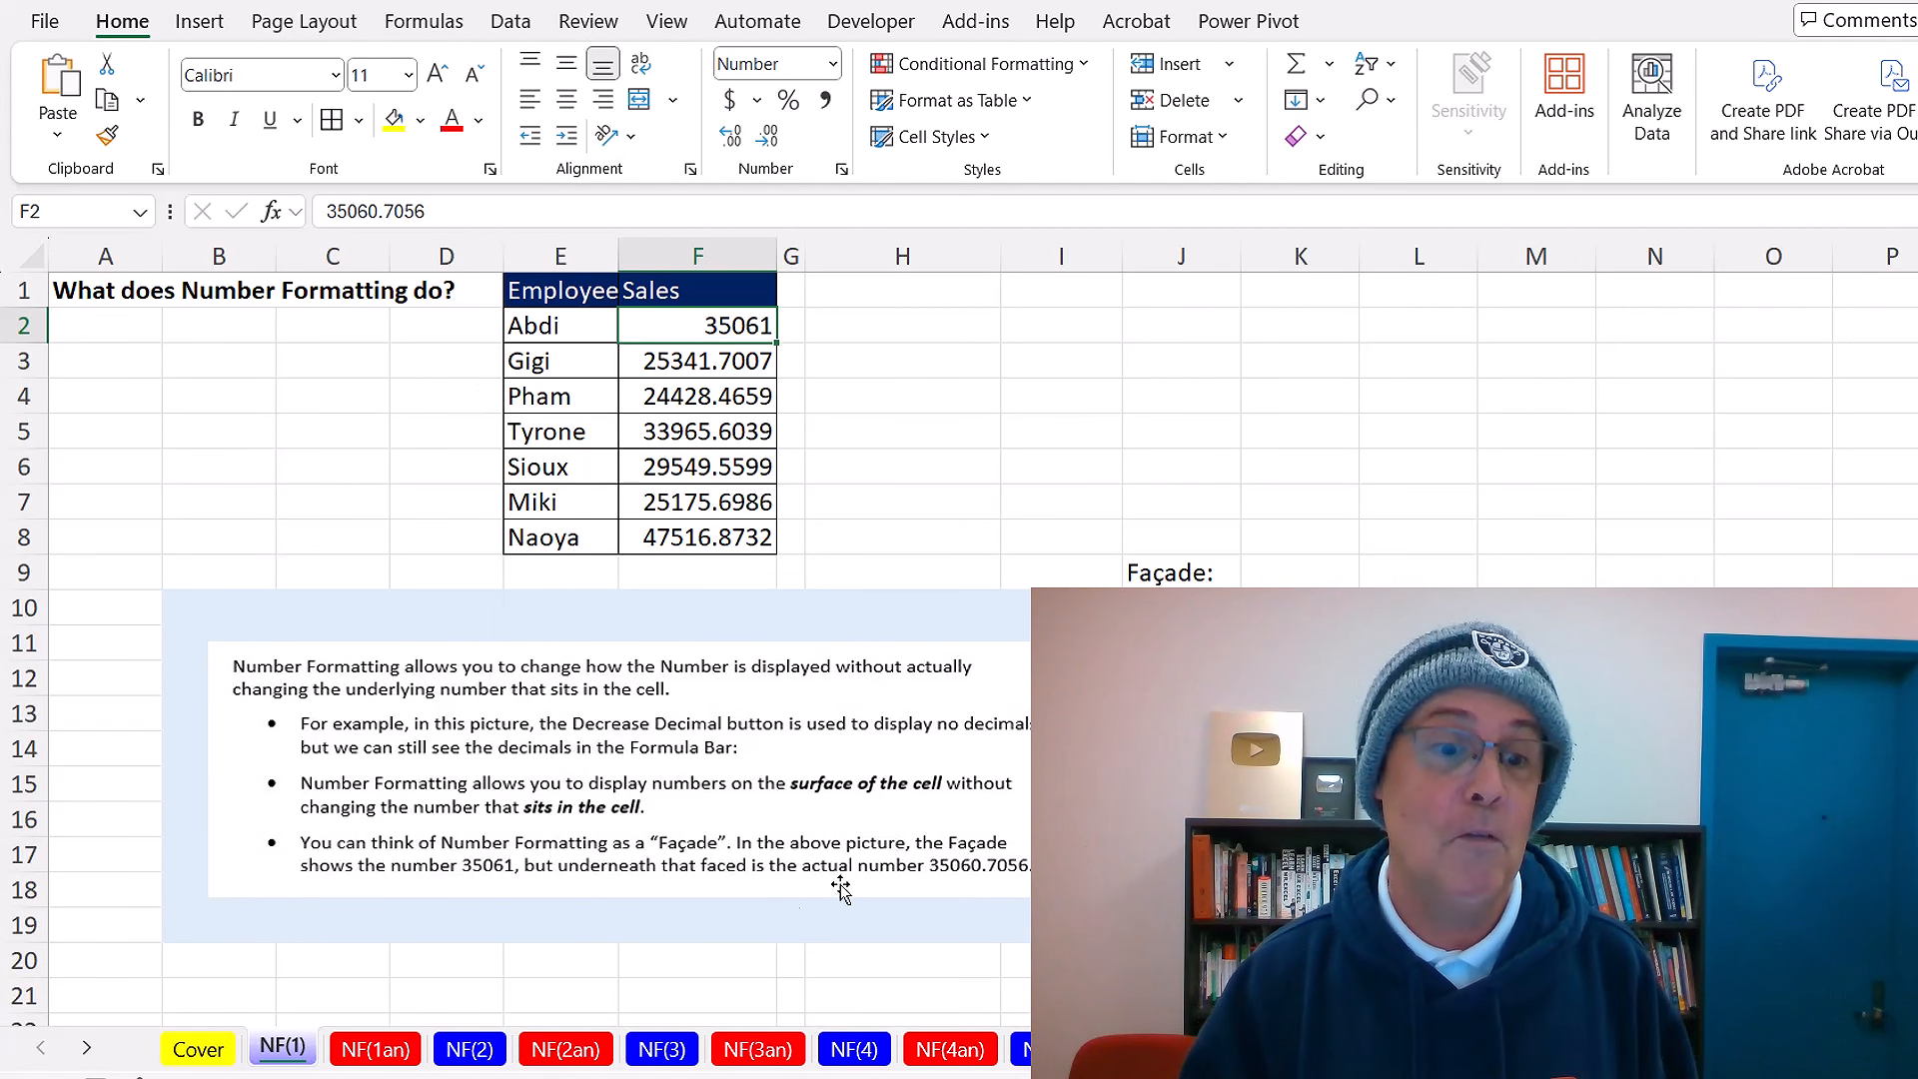
- On sheet NF(2), enter the formula =A2*B2 in the Total cell C2
click(469, 1049)
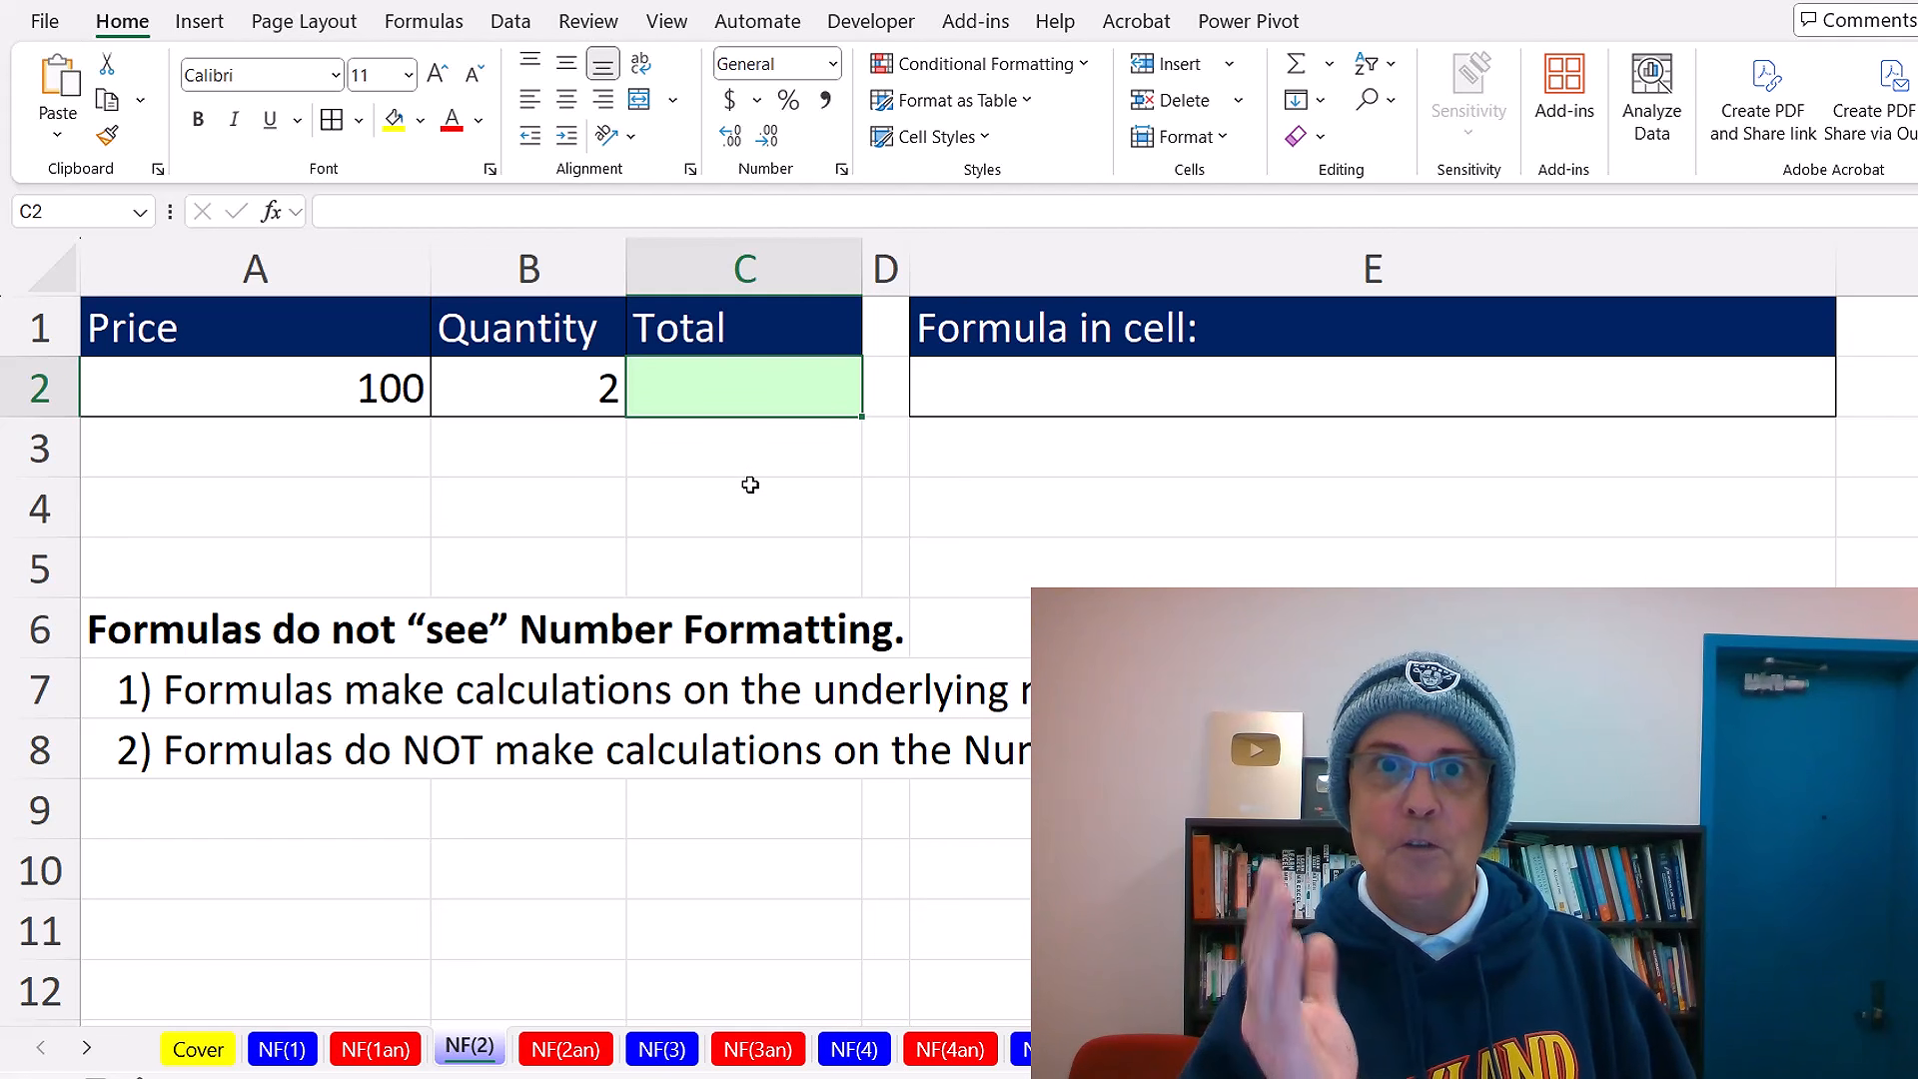
key(F2)
text(=)
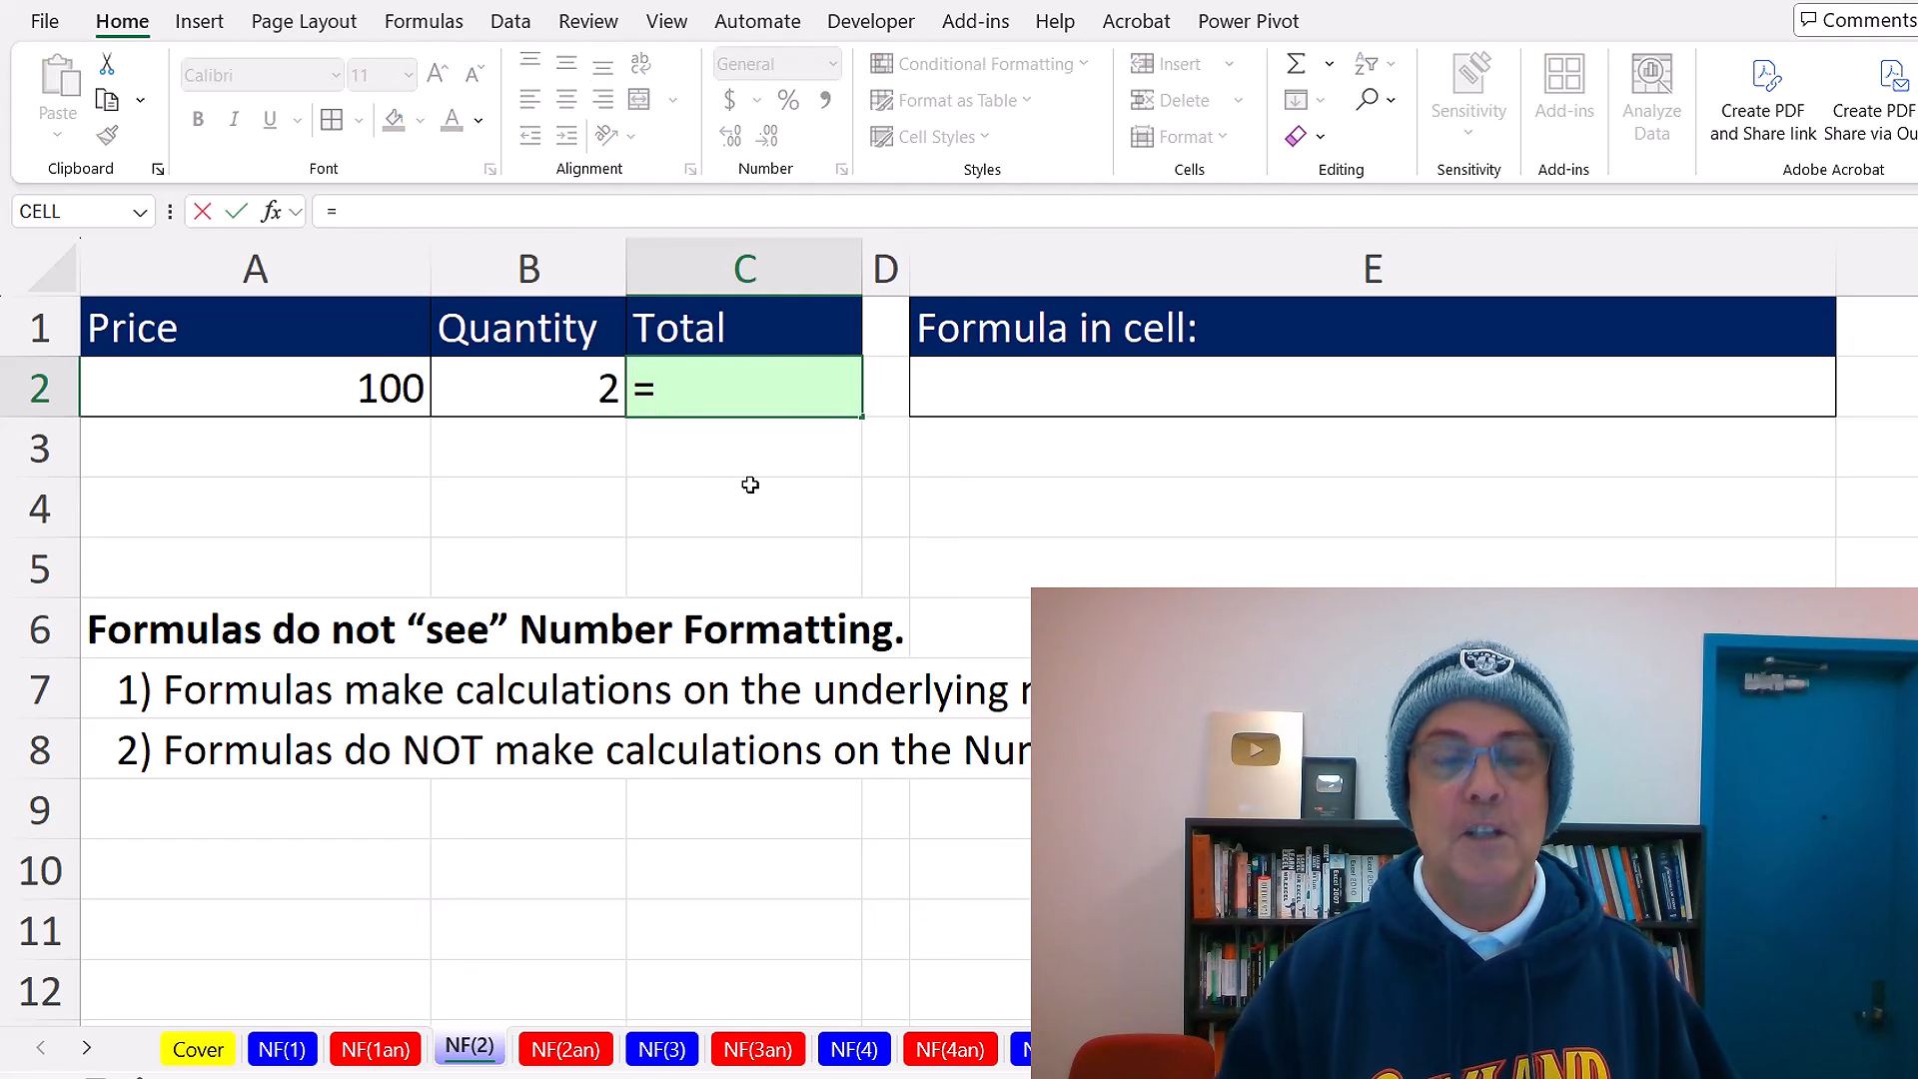
key(Left)
key(Left)
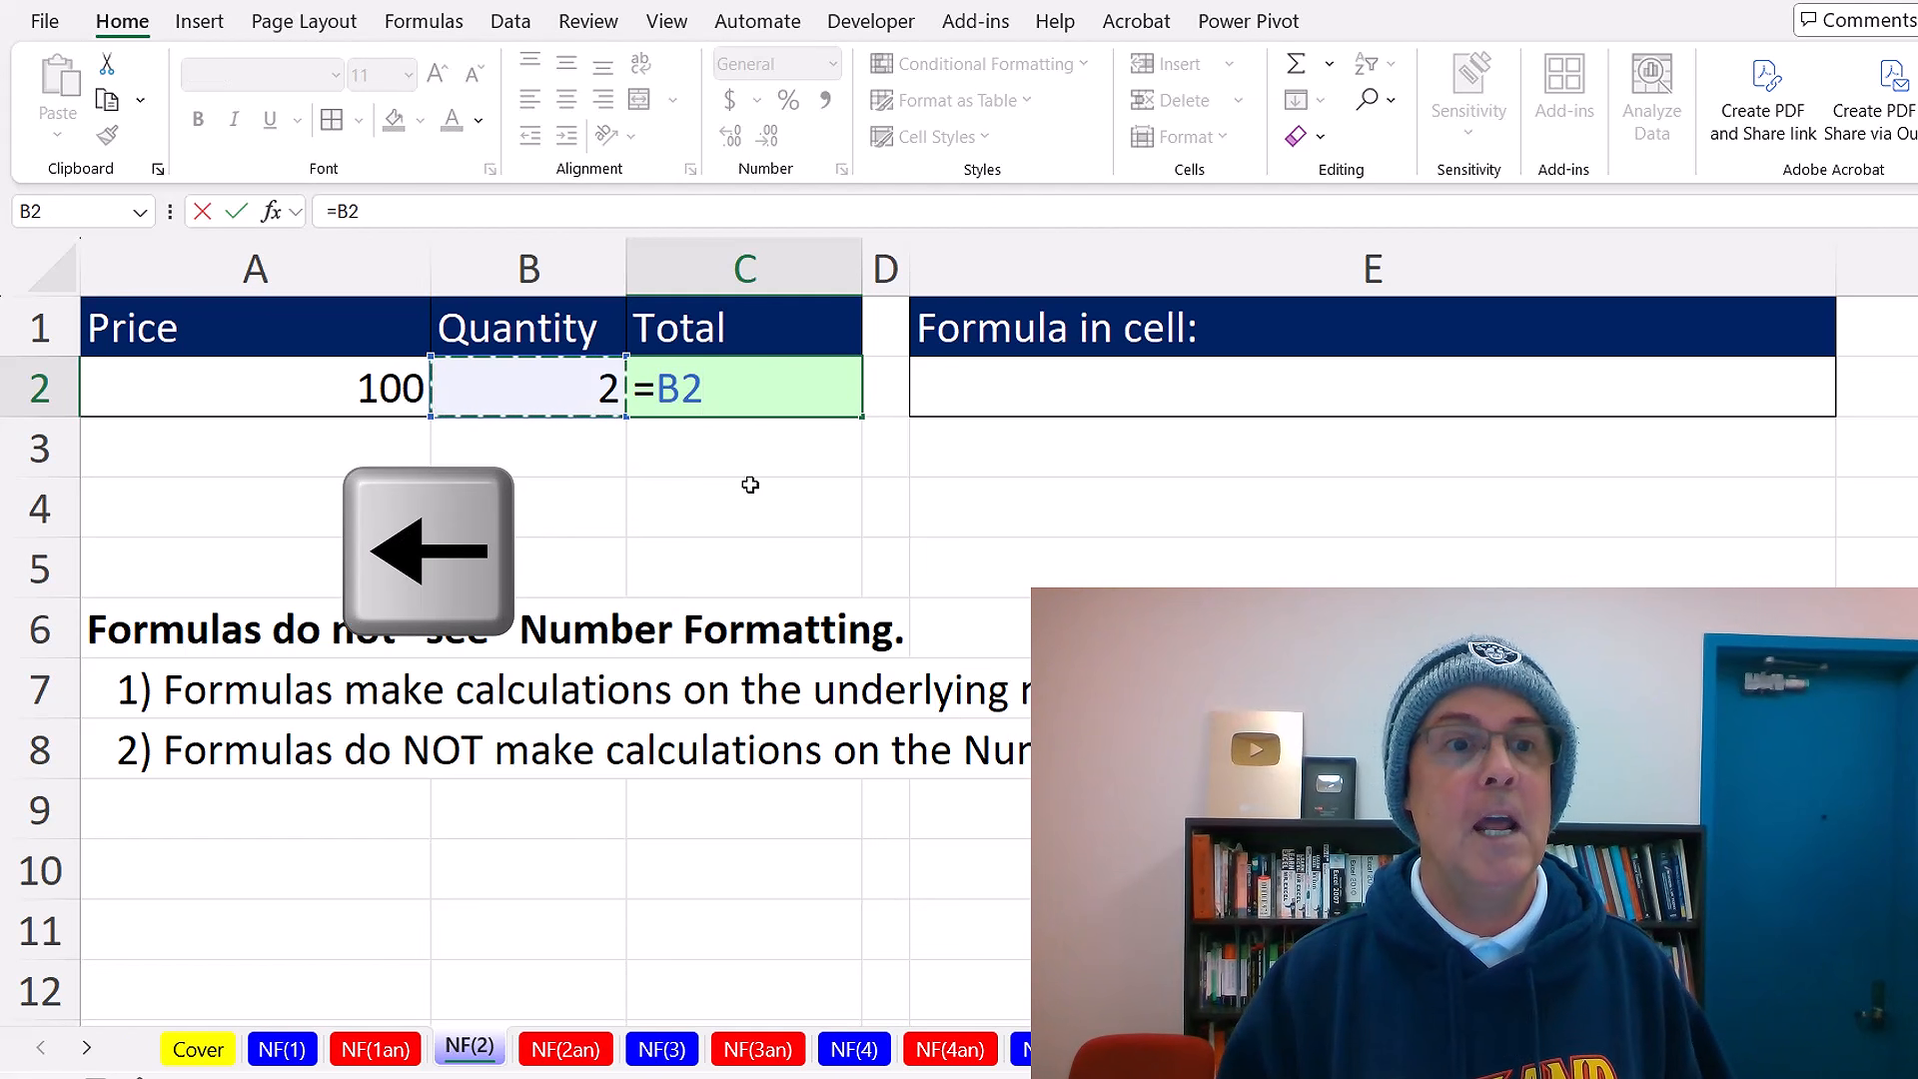
text(*)
key(Left)
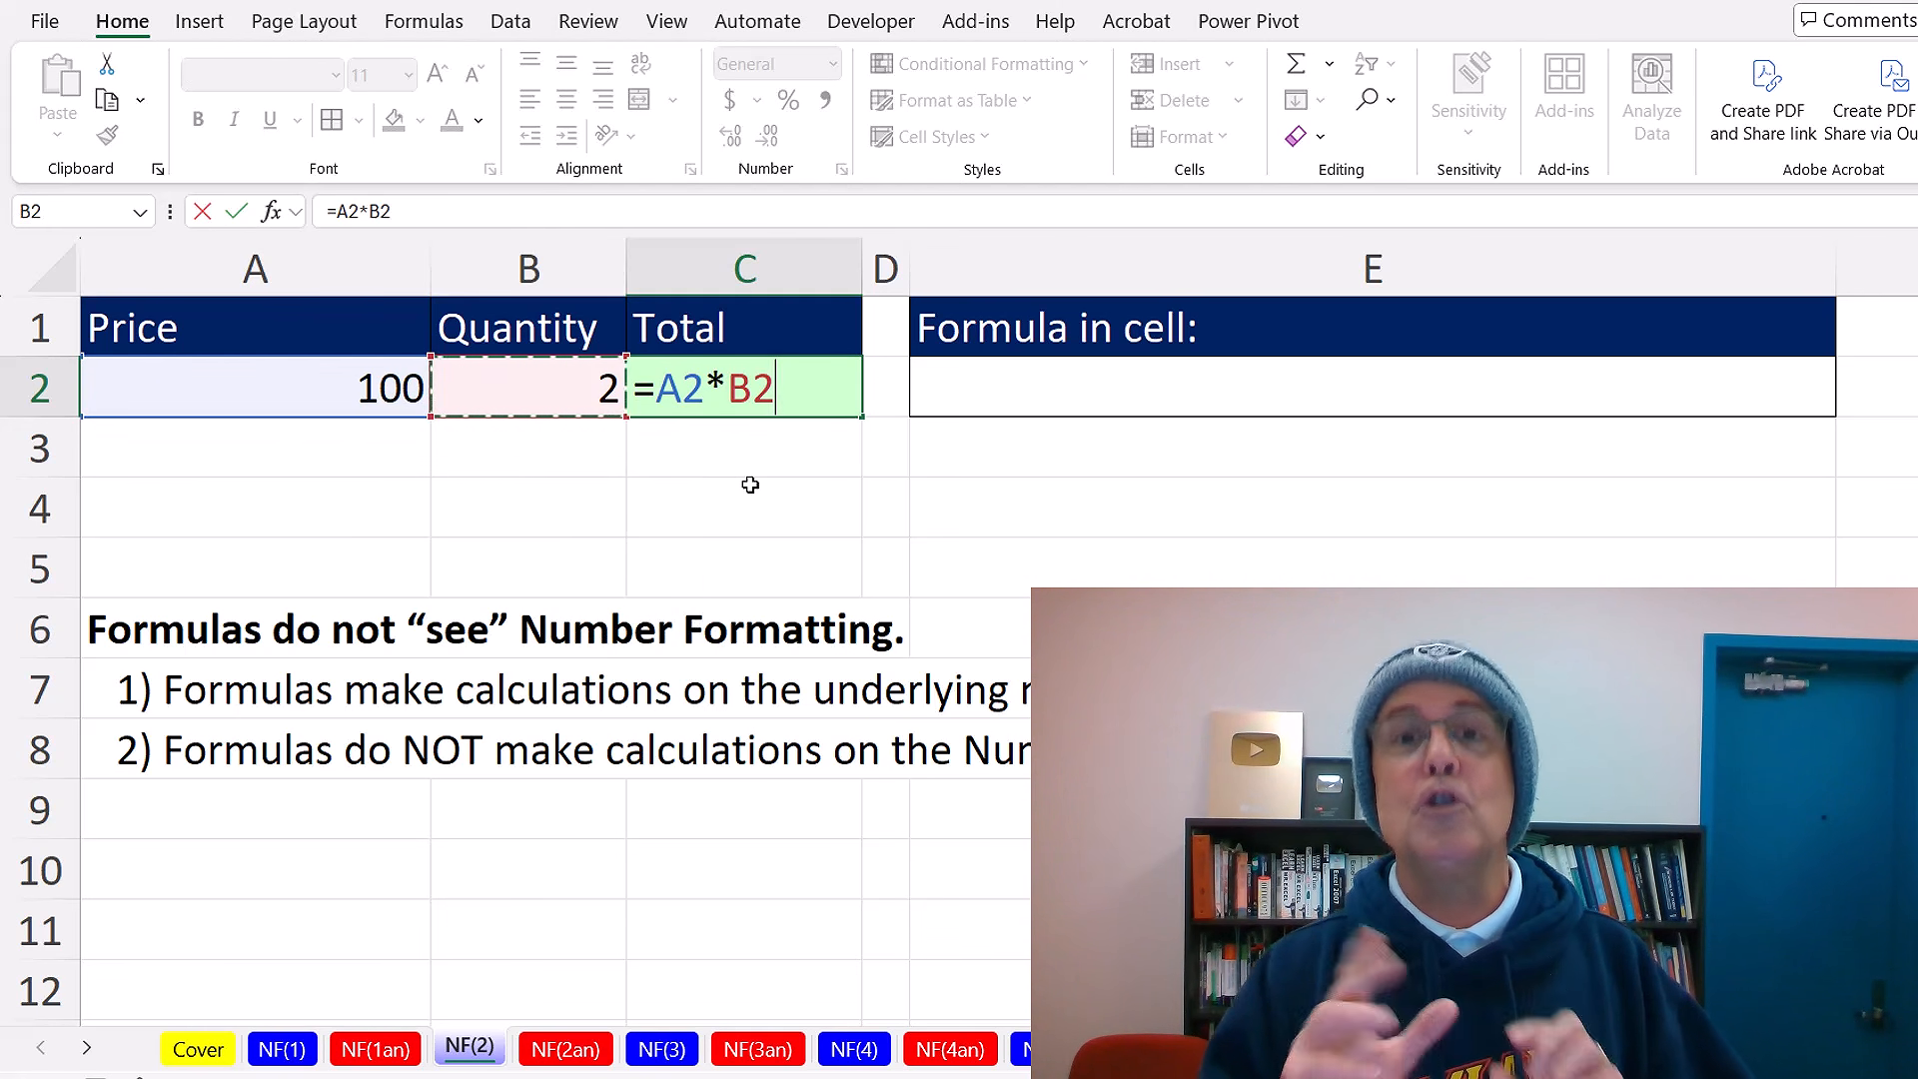
key(ctrl+Return)
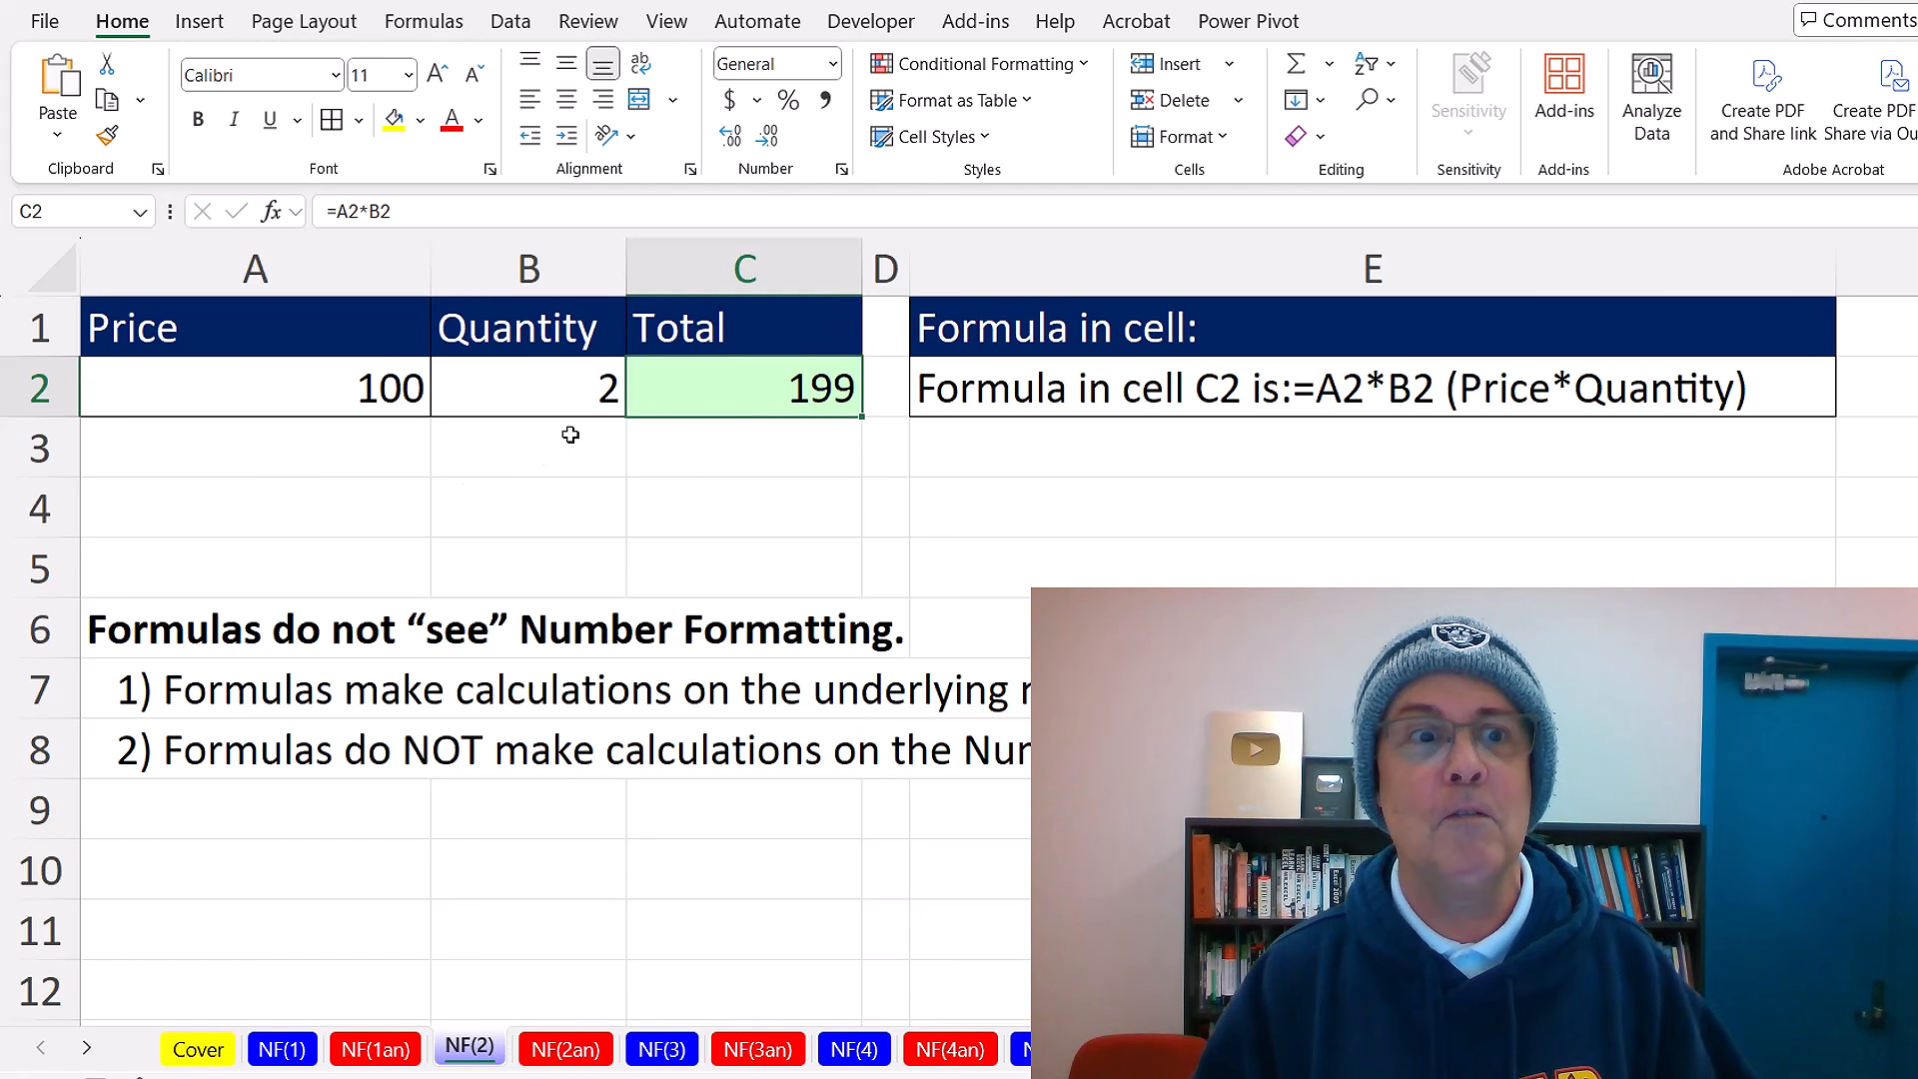
- Apply the General number format to Price and Quantity in A2:B2, undo it, and apply General again
drag(341, 401, 580, 397)
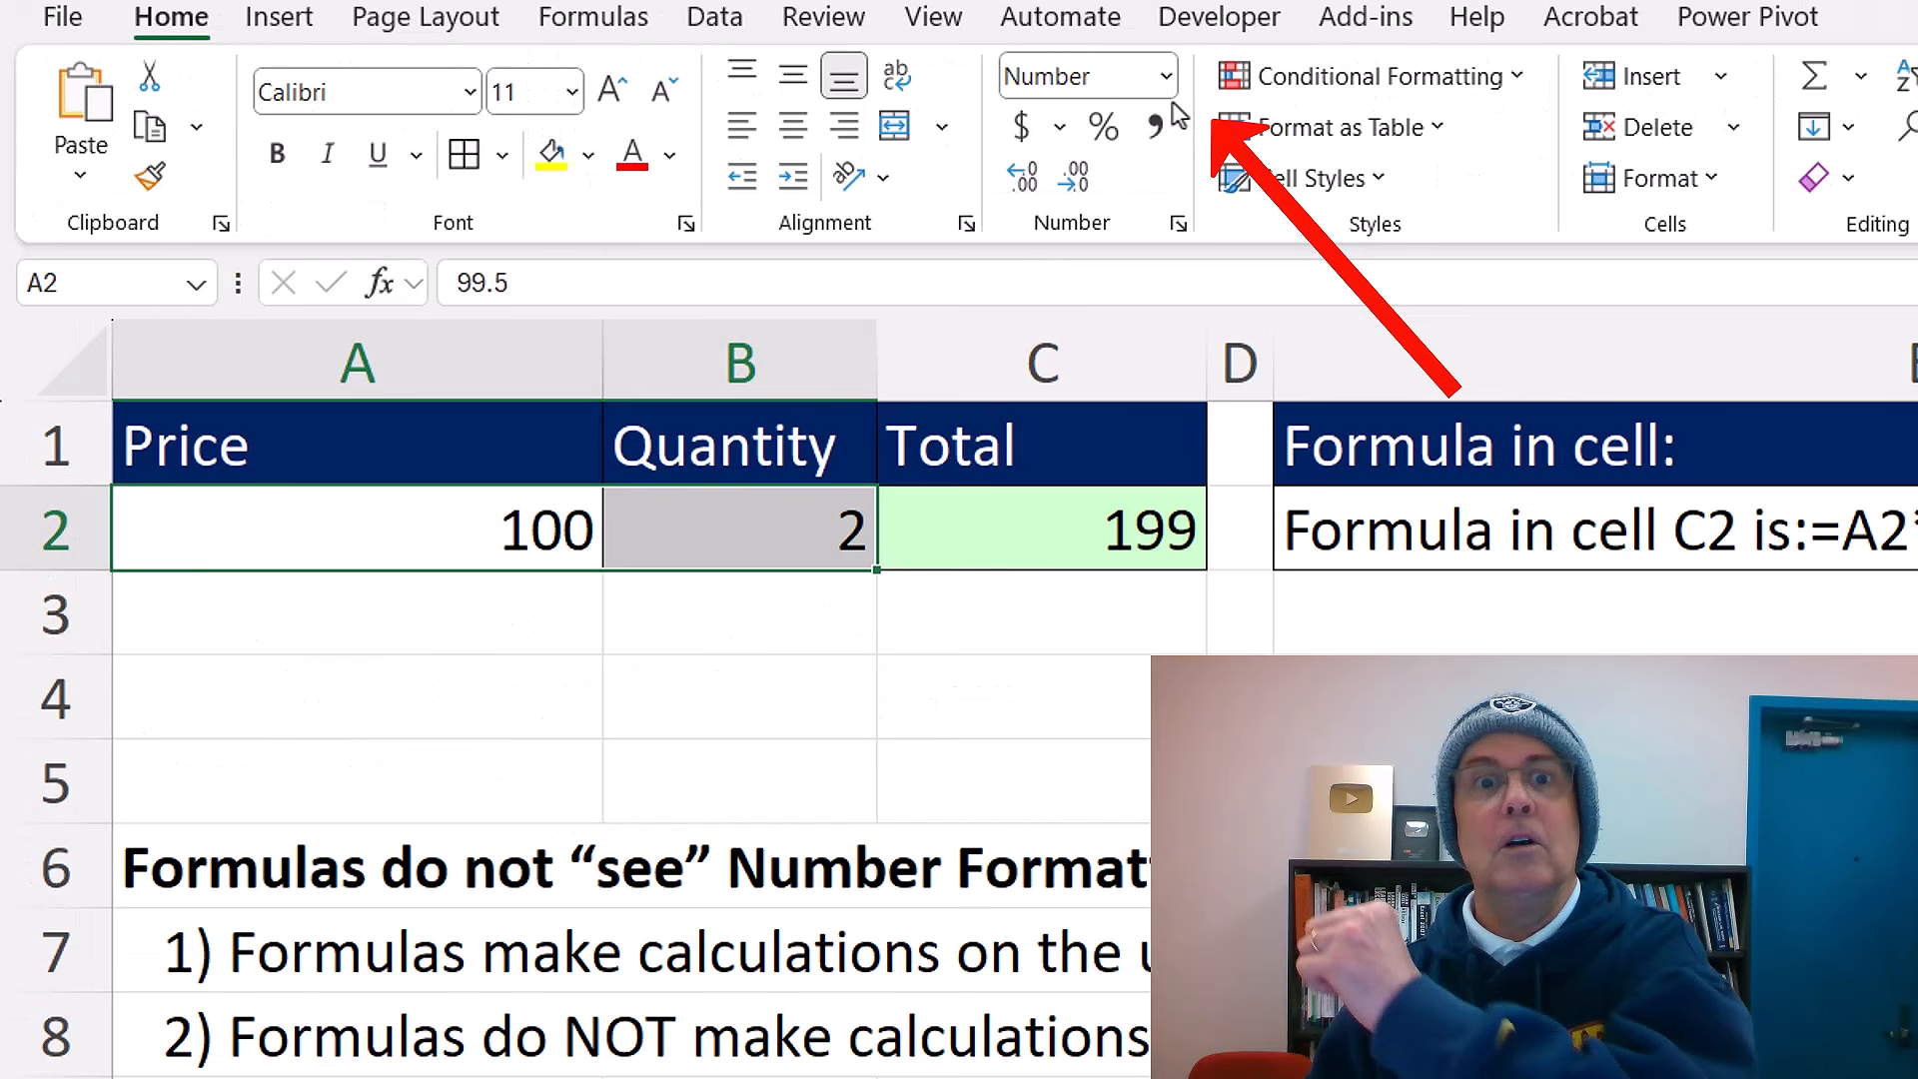
click(1167, 80)
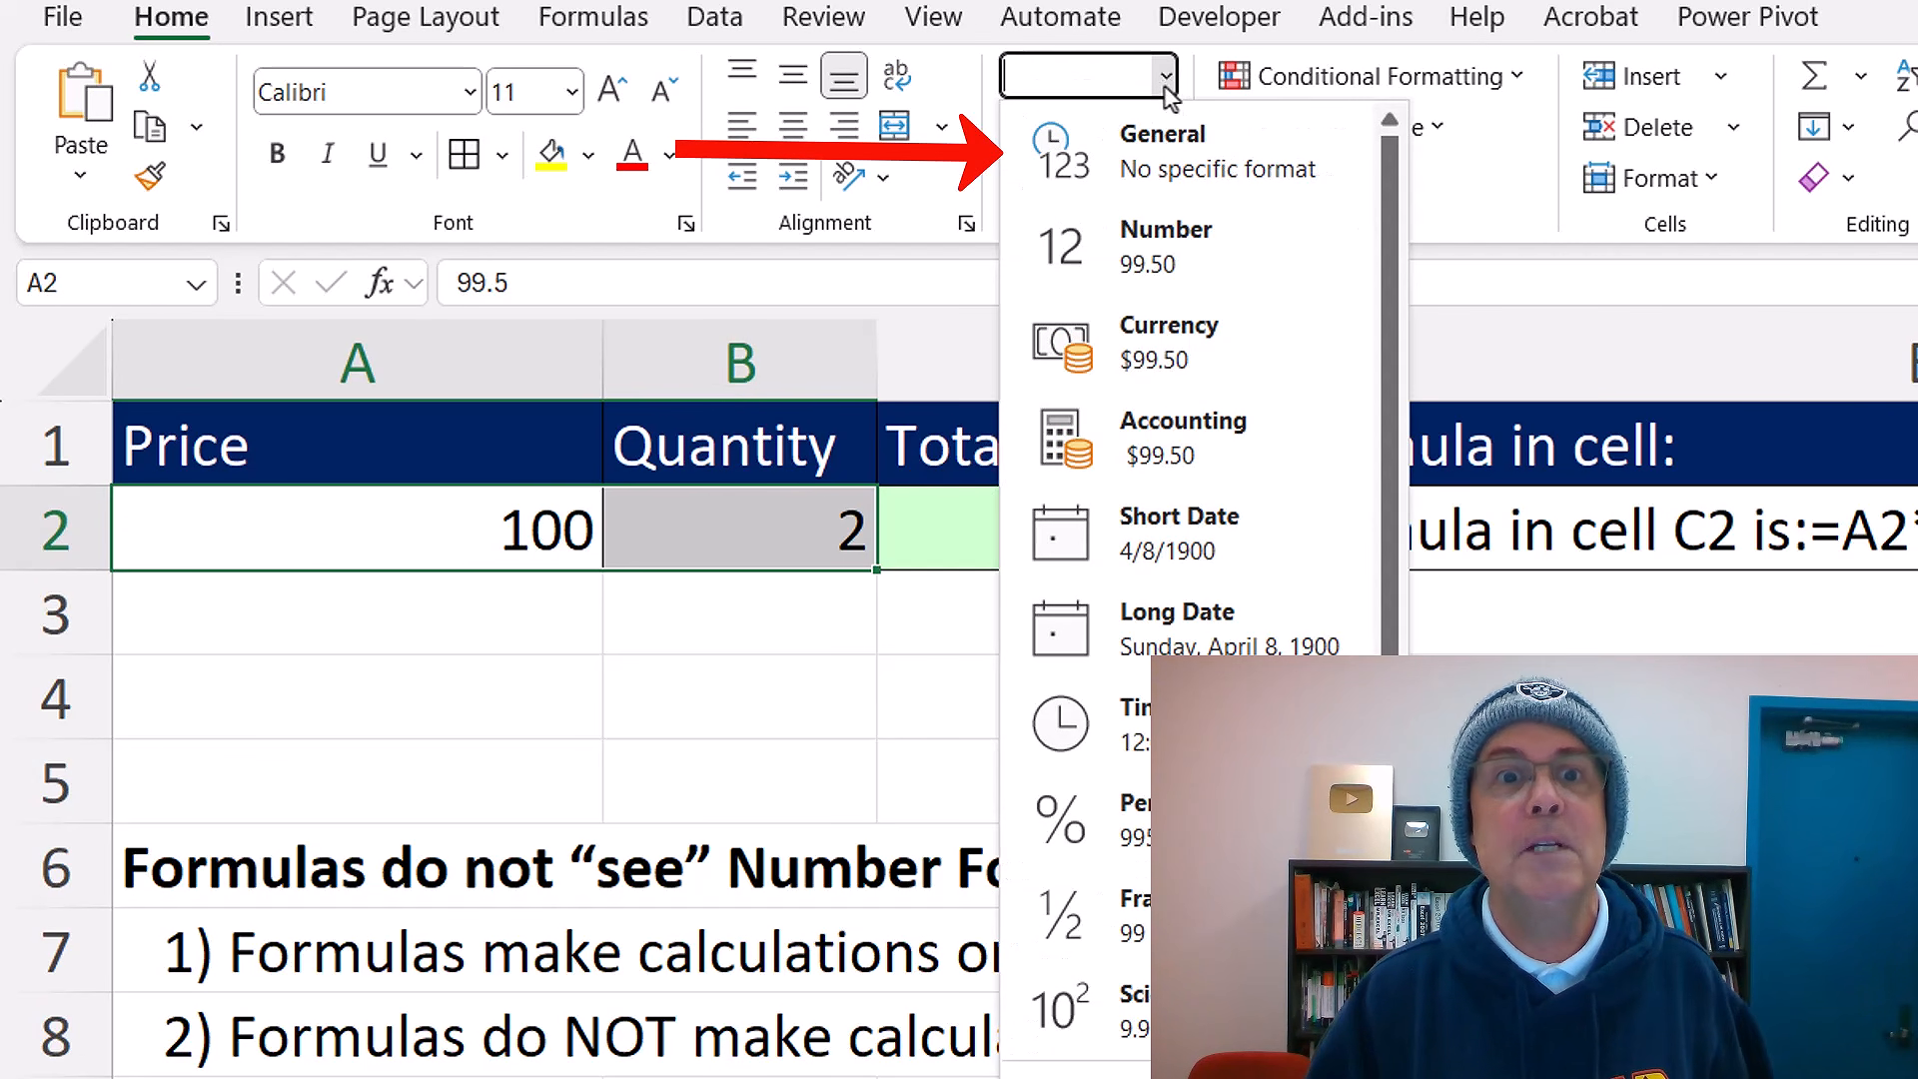
click(1192, 155)
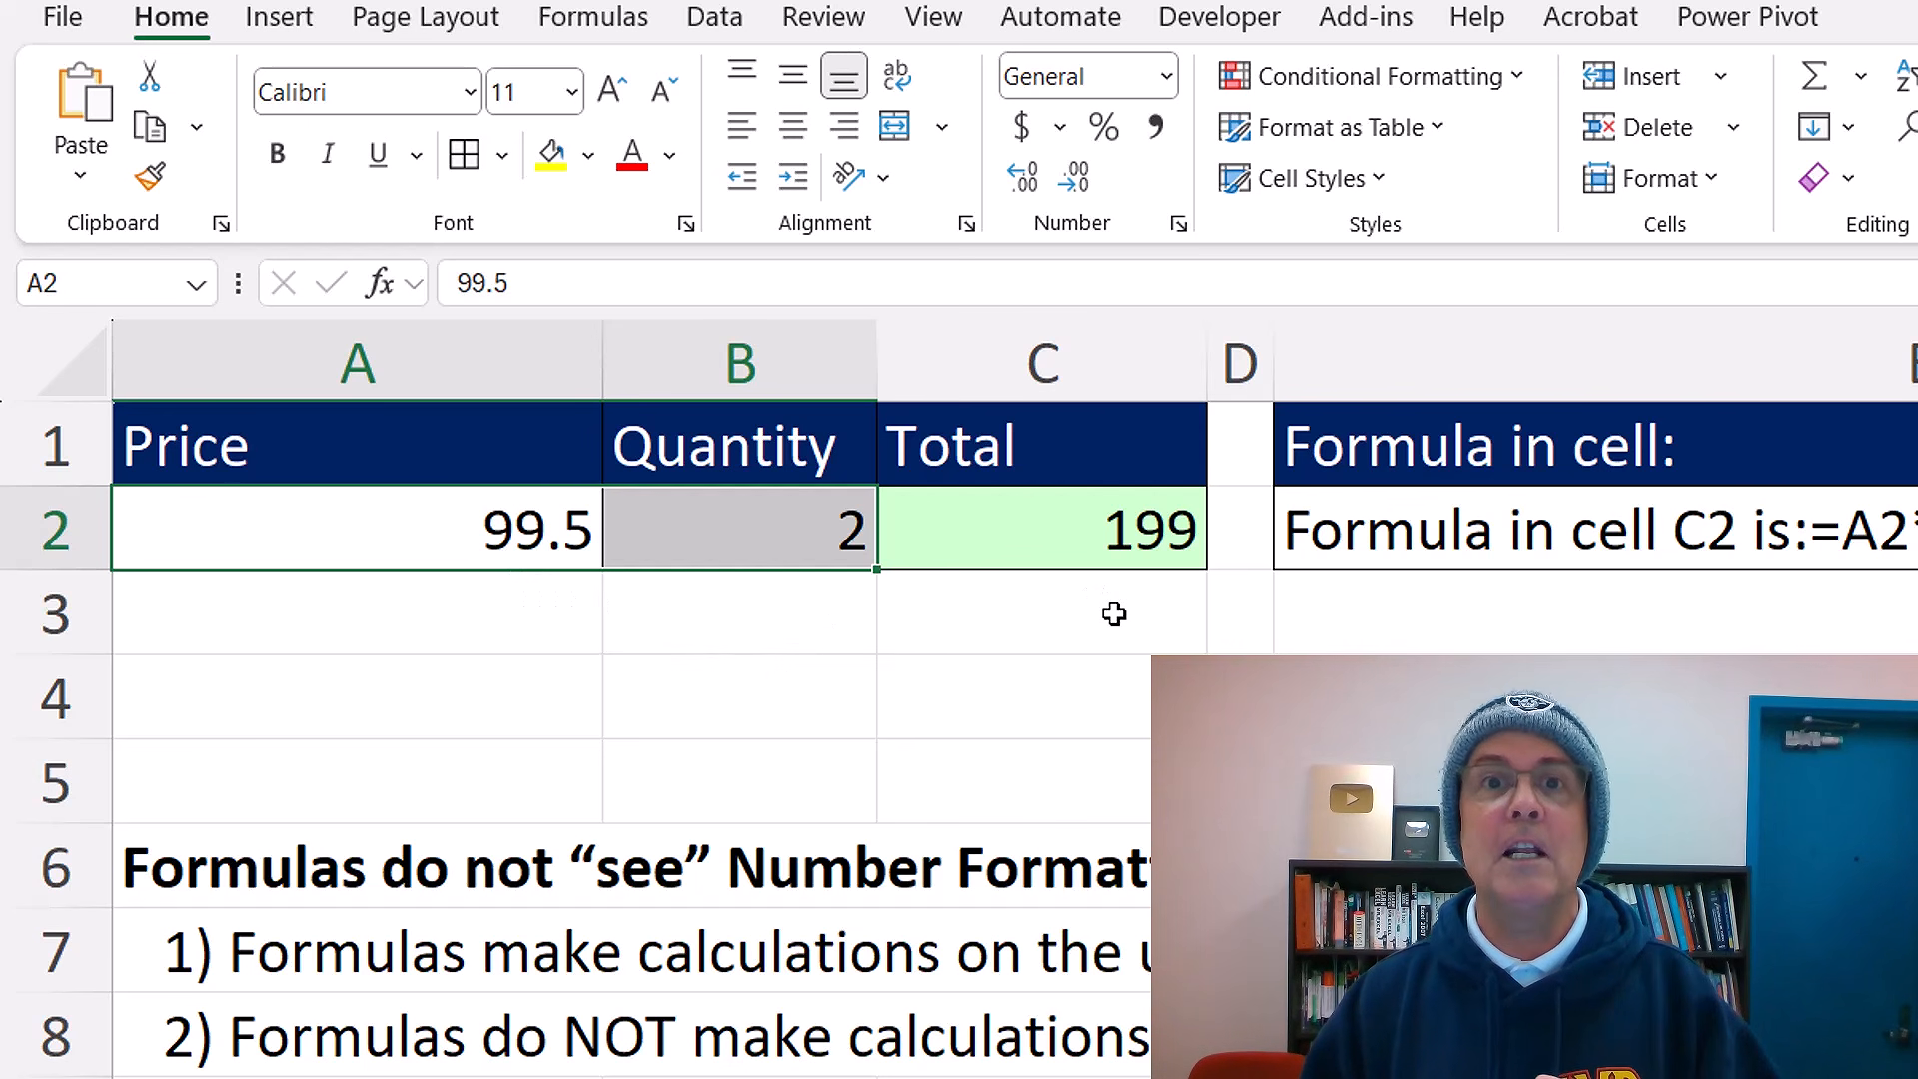
key(ctrl+z)
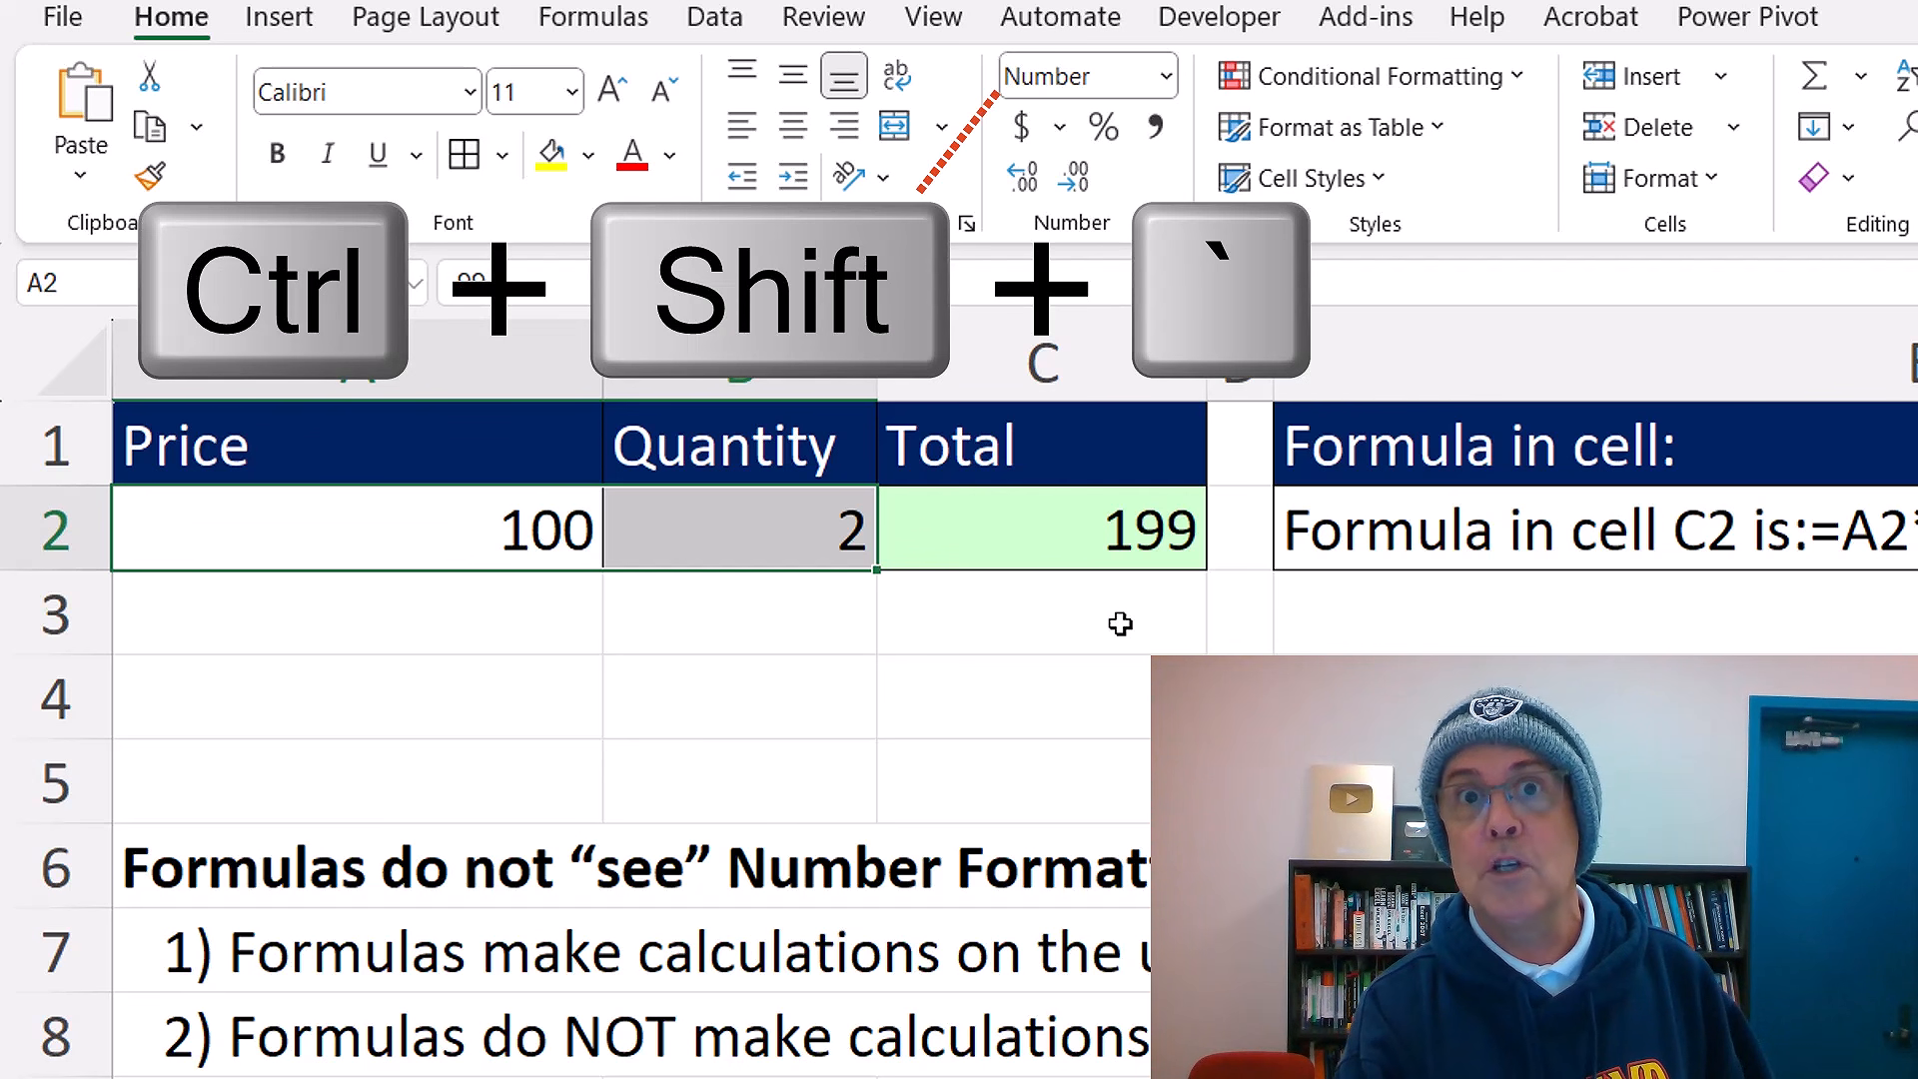
key(ctrl+shift+grave)
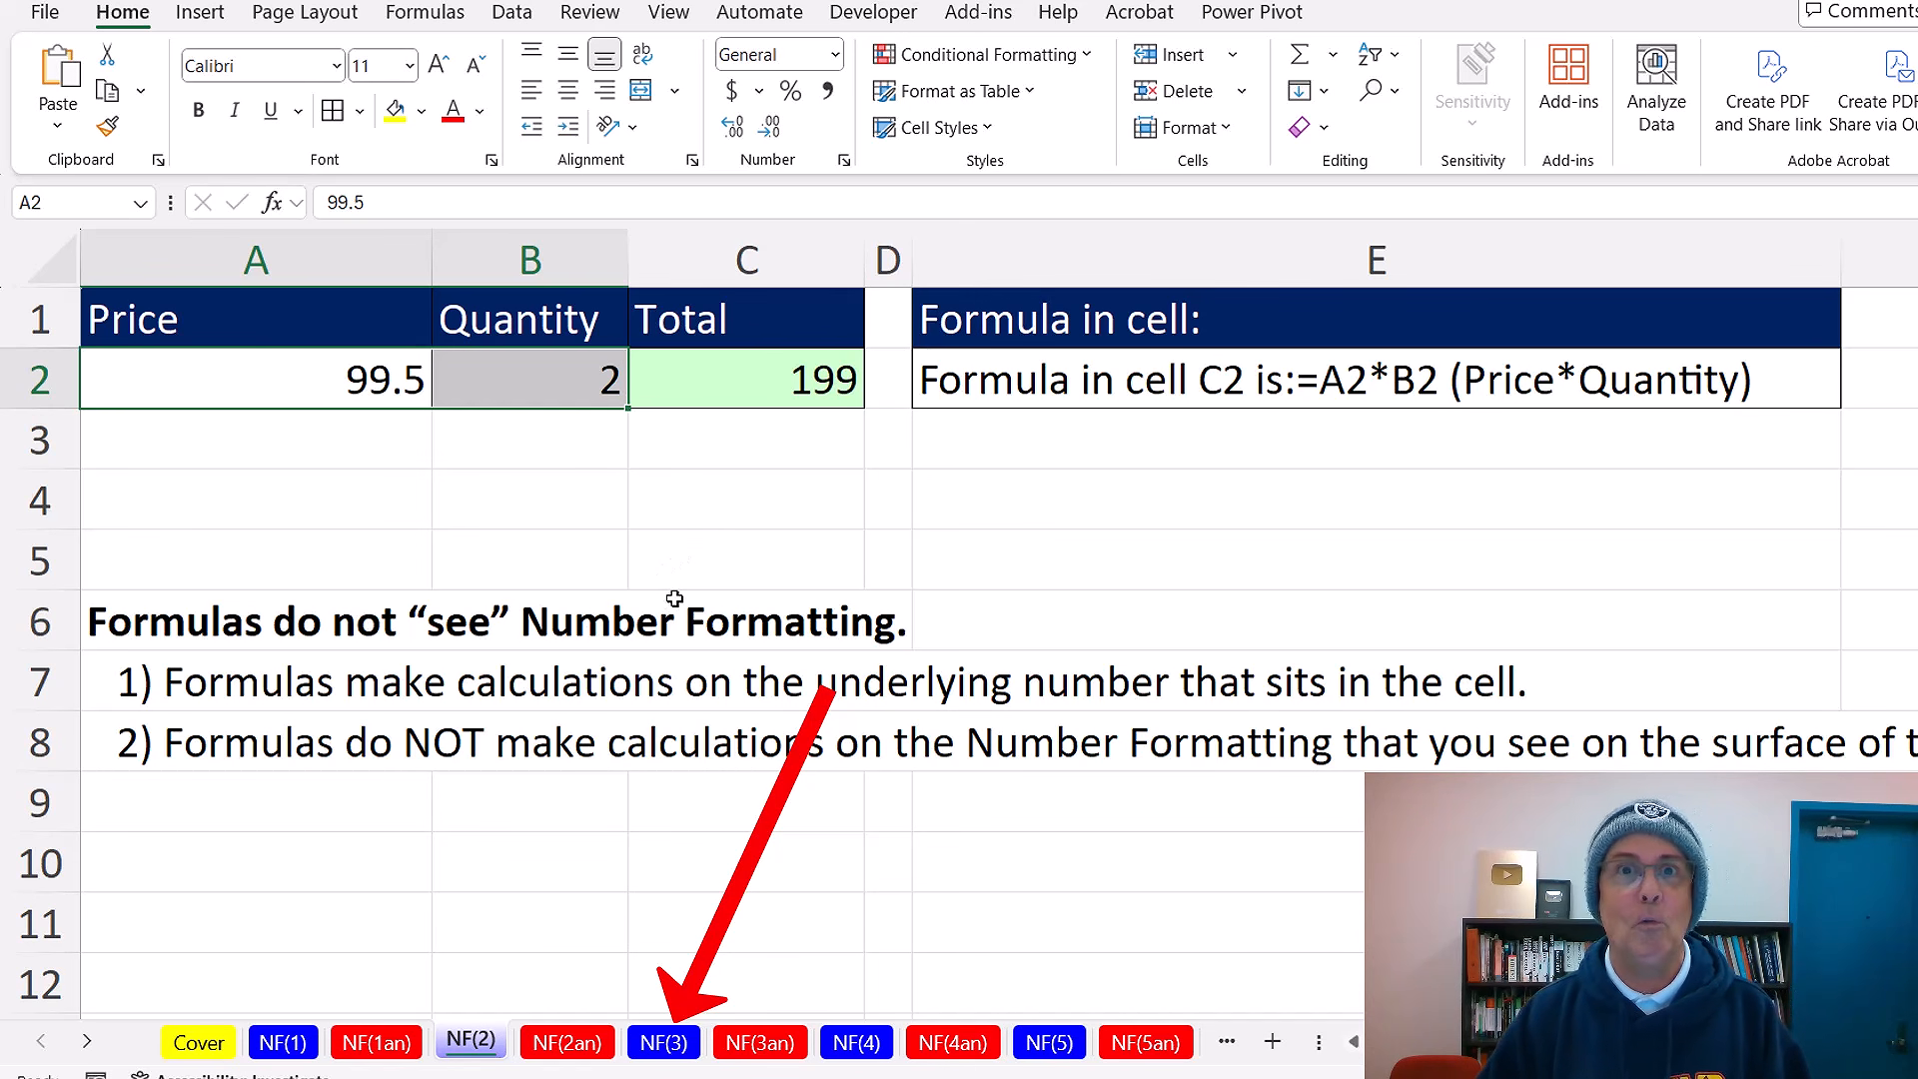
- On sheet NF(3), enter $45.00 with its dollar sign and decimals in F6 of the Sales column
click(660, 1047)
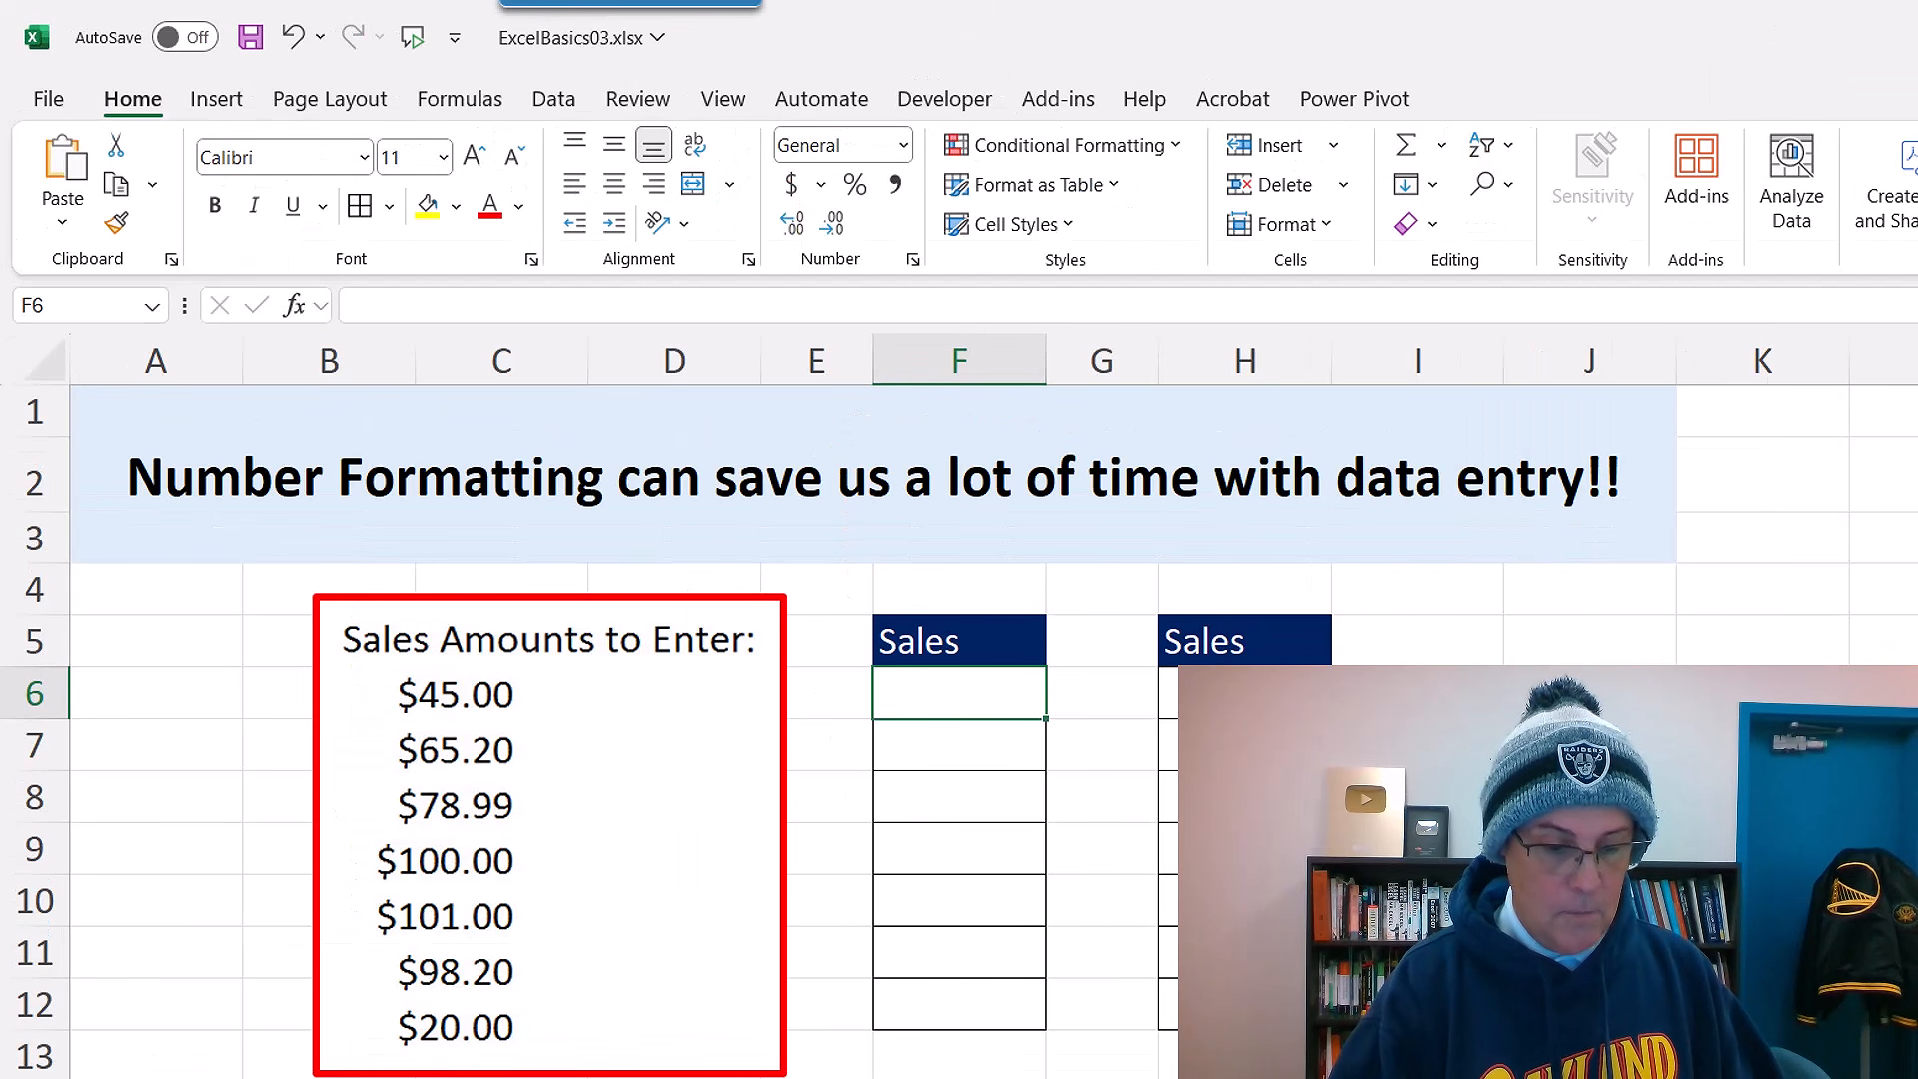
text($45)
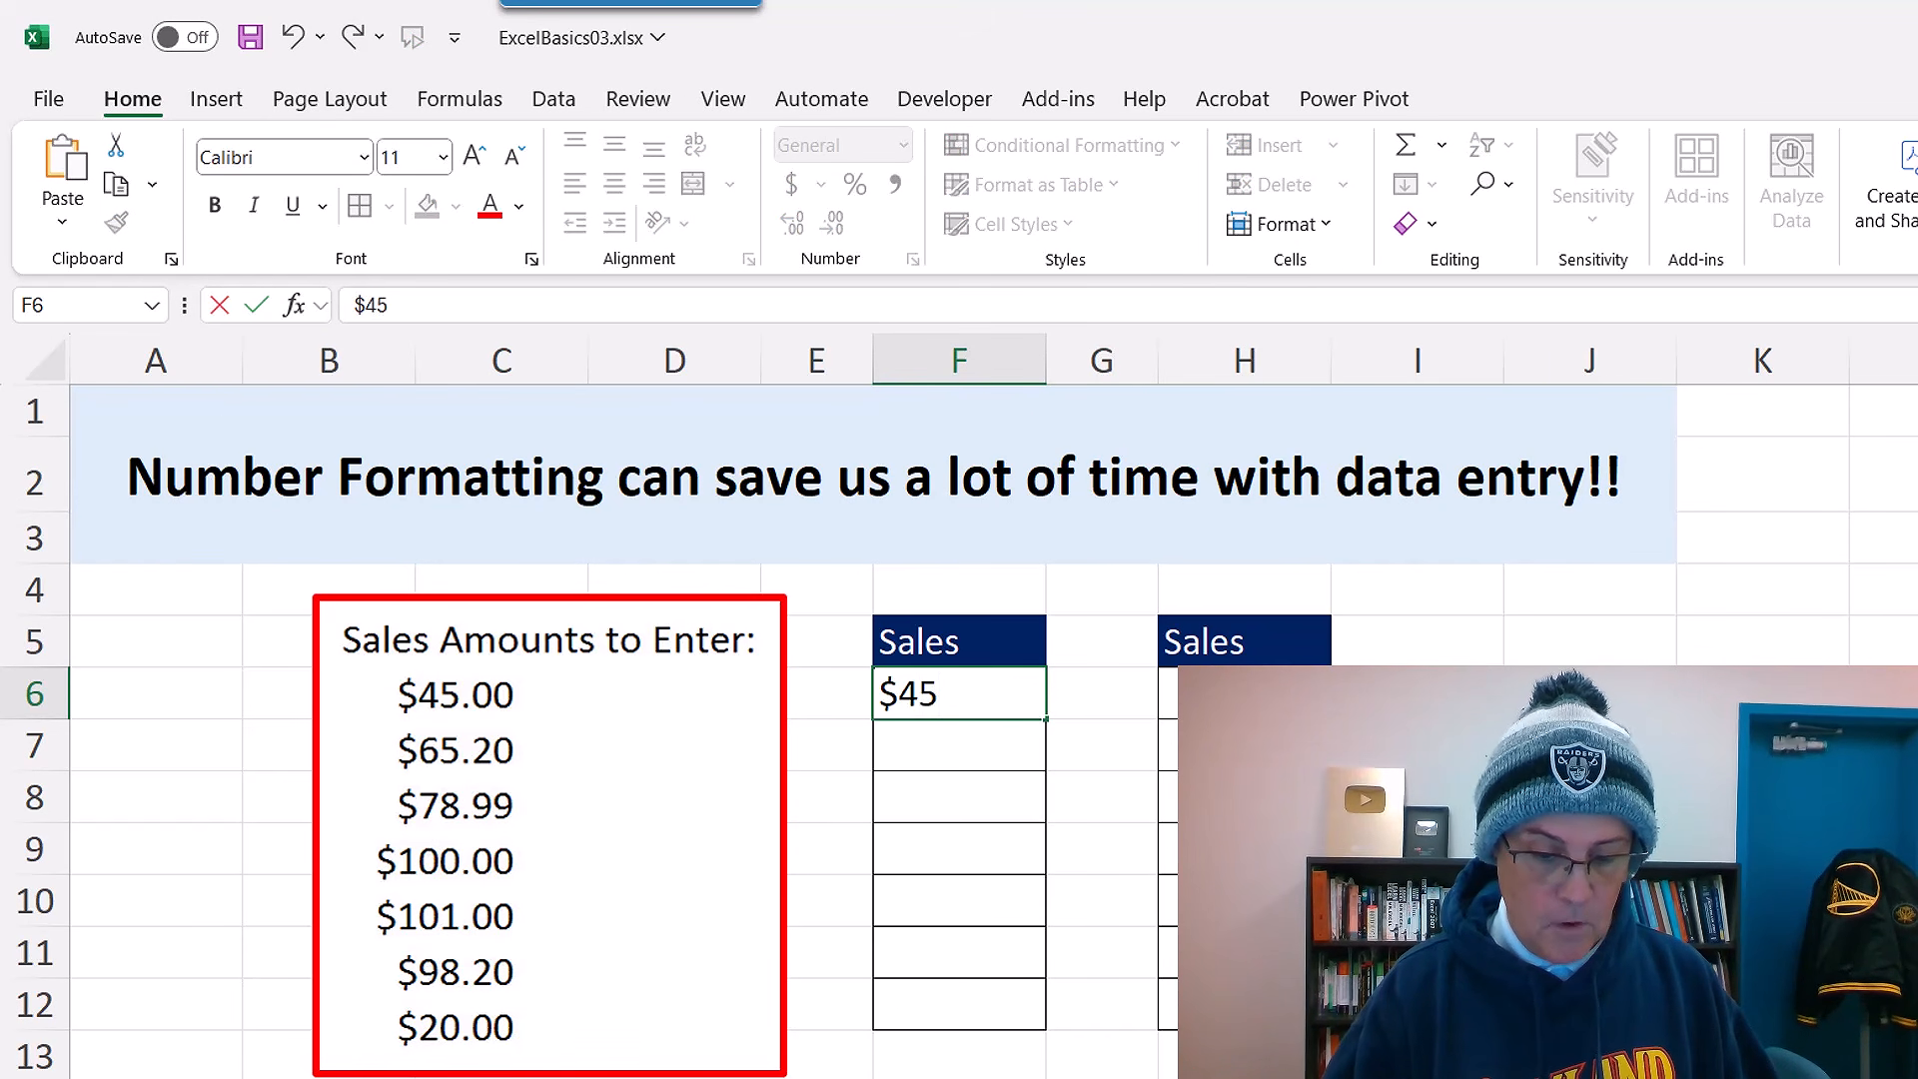
text(.00)
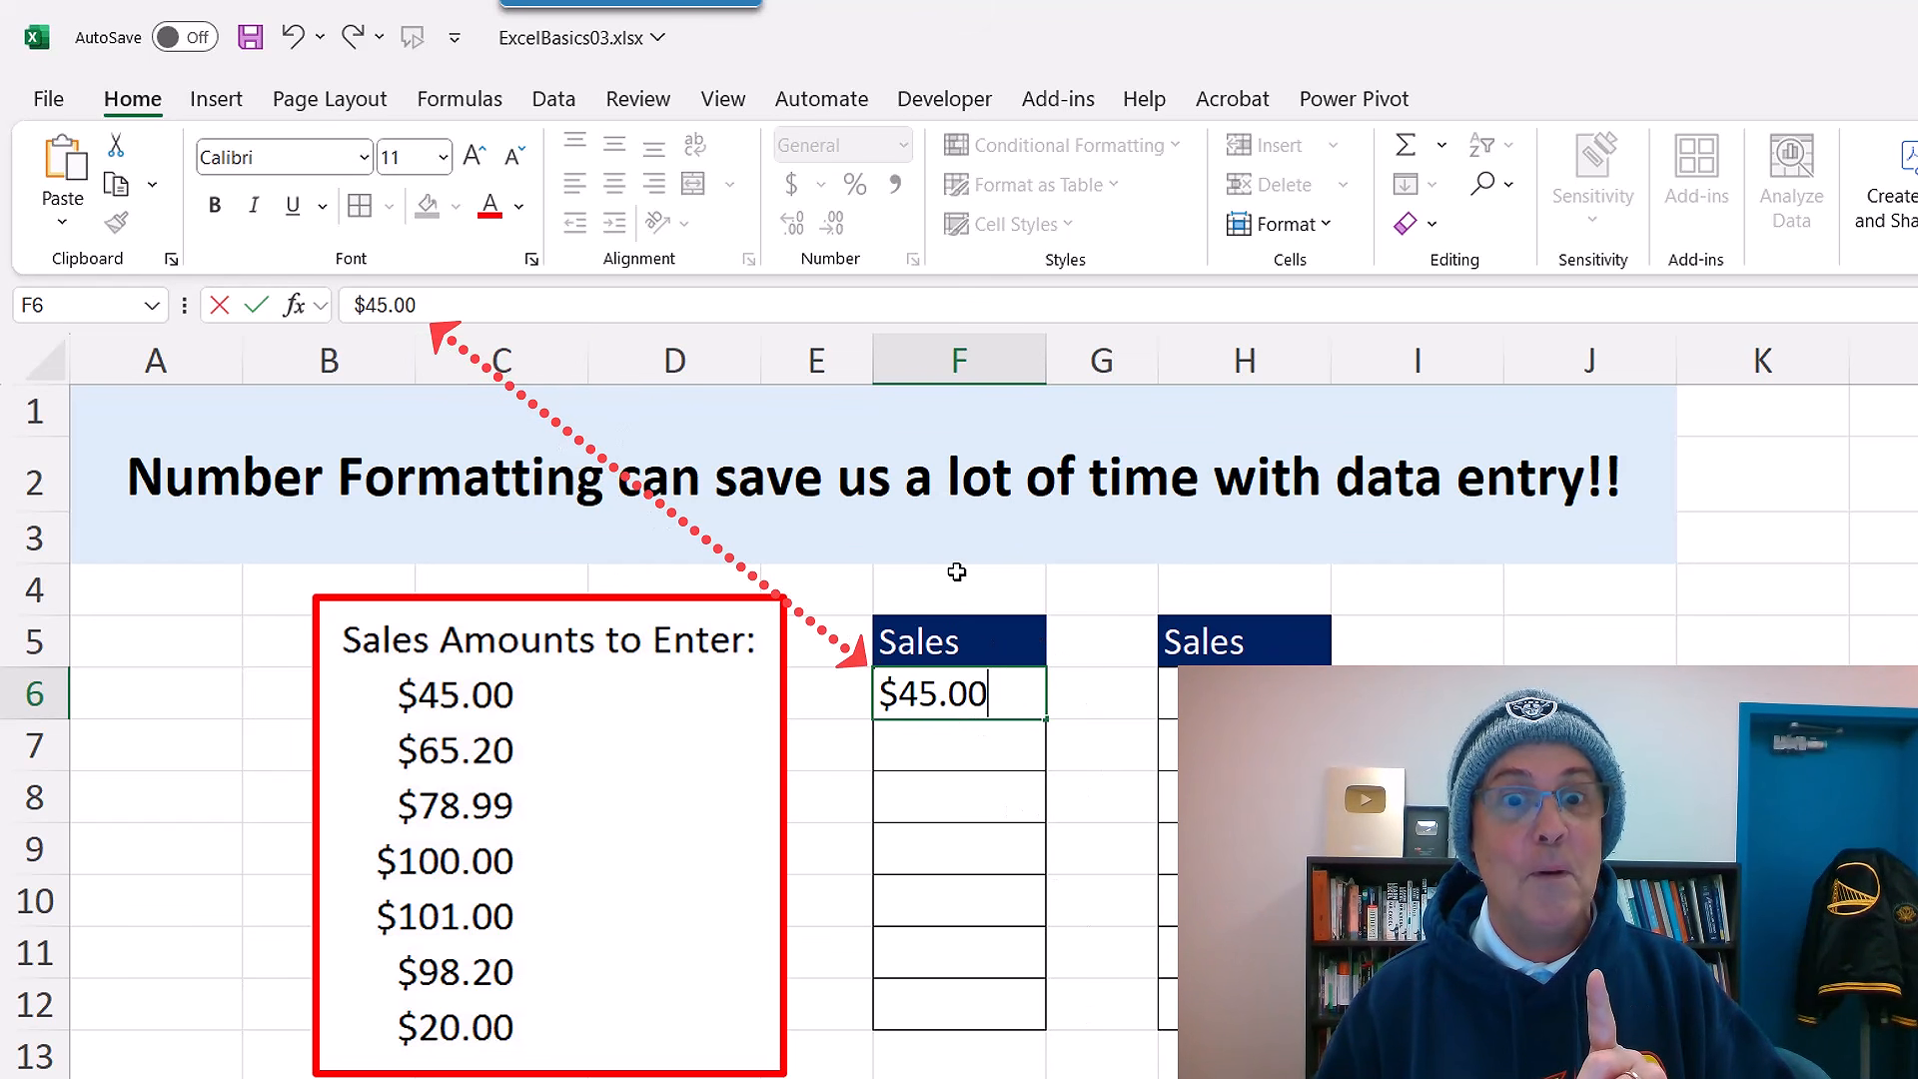
key(ctrl+Return)
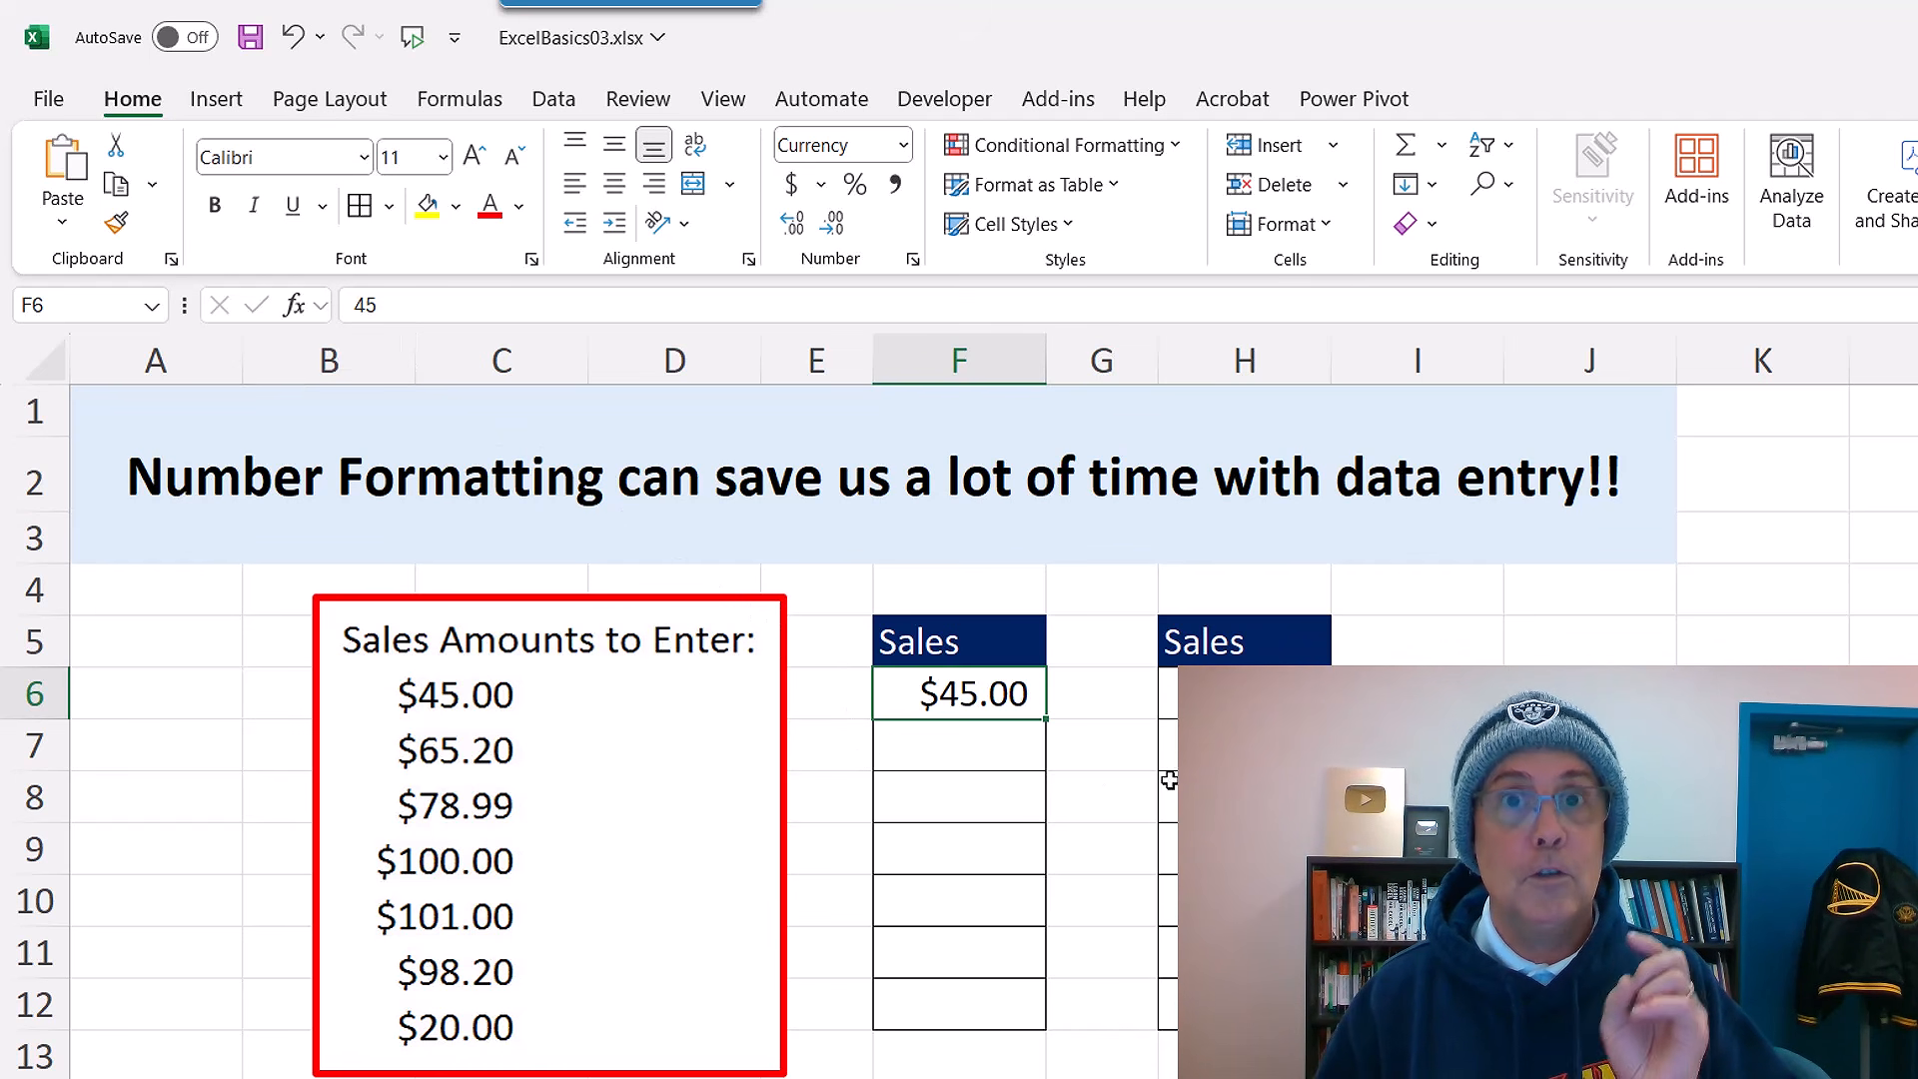
- Enter the remaining sales amounts 65.2, 78.99, 100, 101, 98.2 and 20 in F7:F12 without dollar signs
click(936, 767)
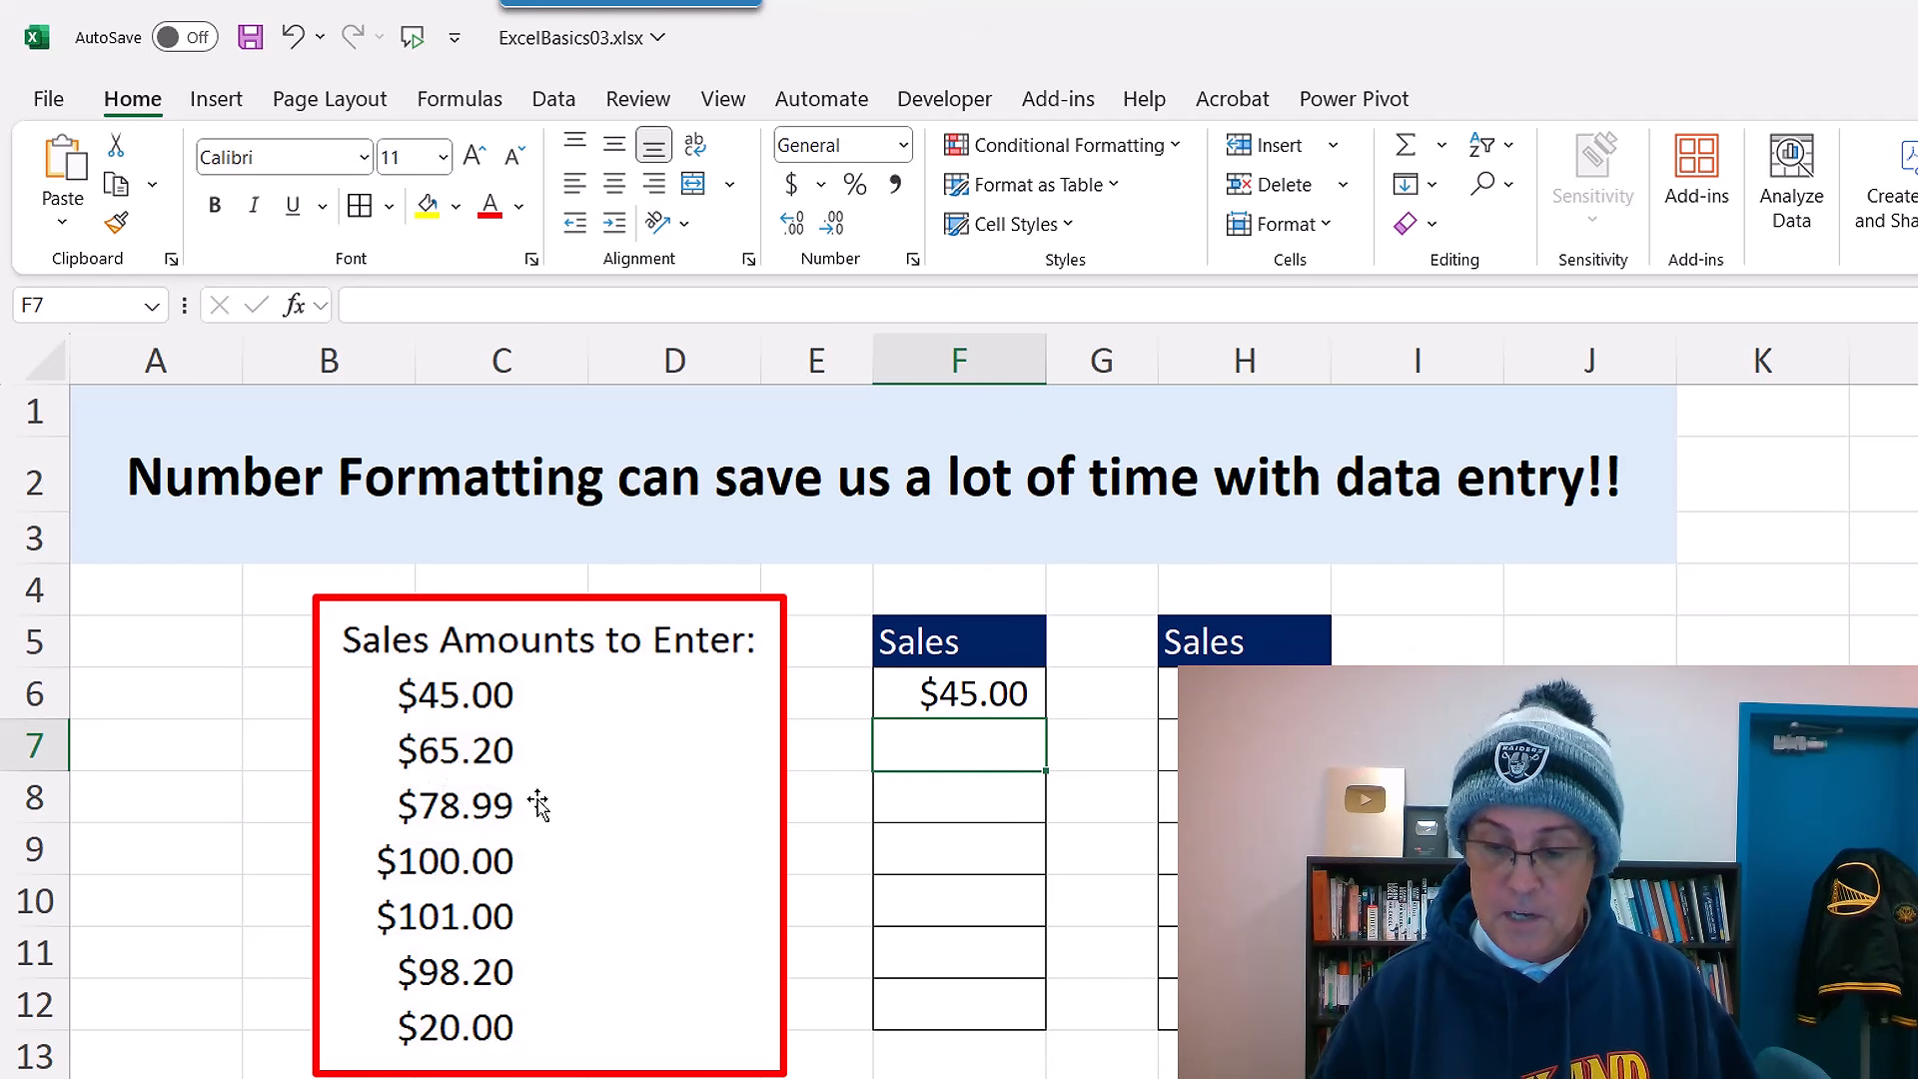
text(65.)
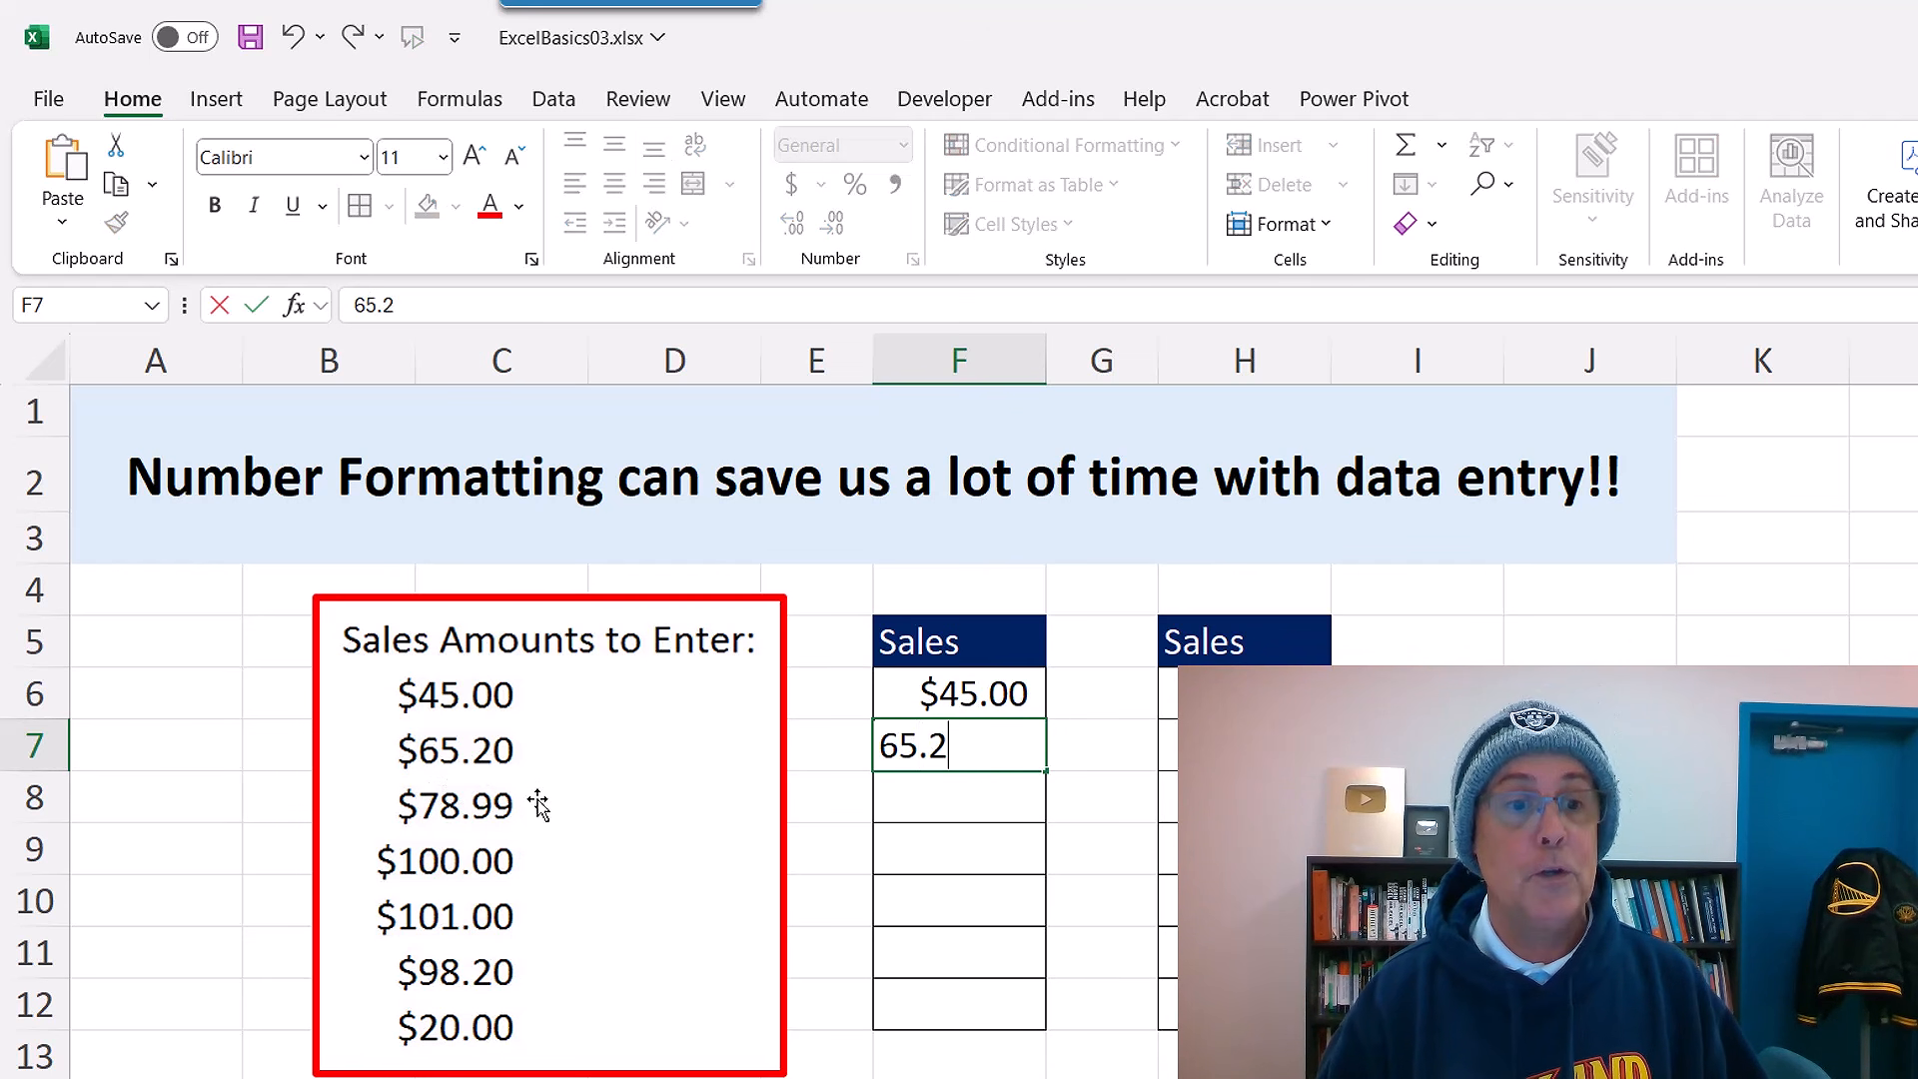
text(2)
key(Return)
text(78.99)
key(Return)
text(10)
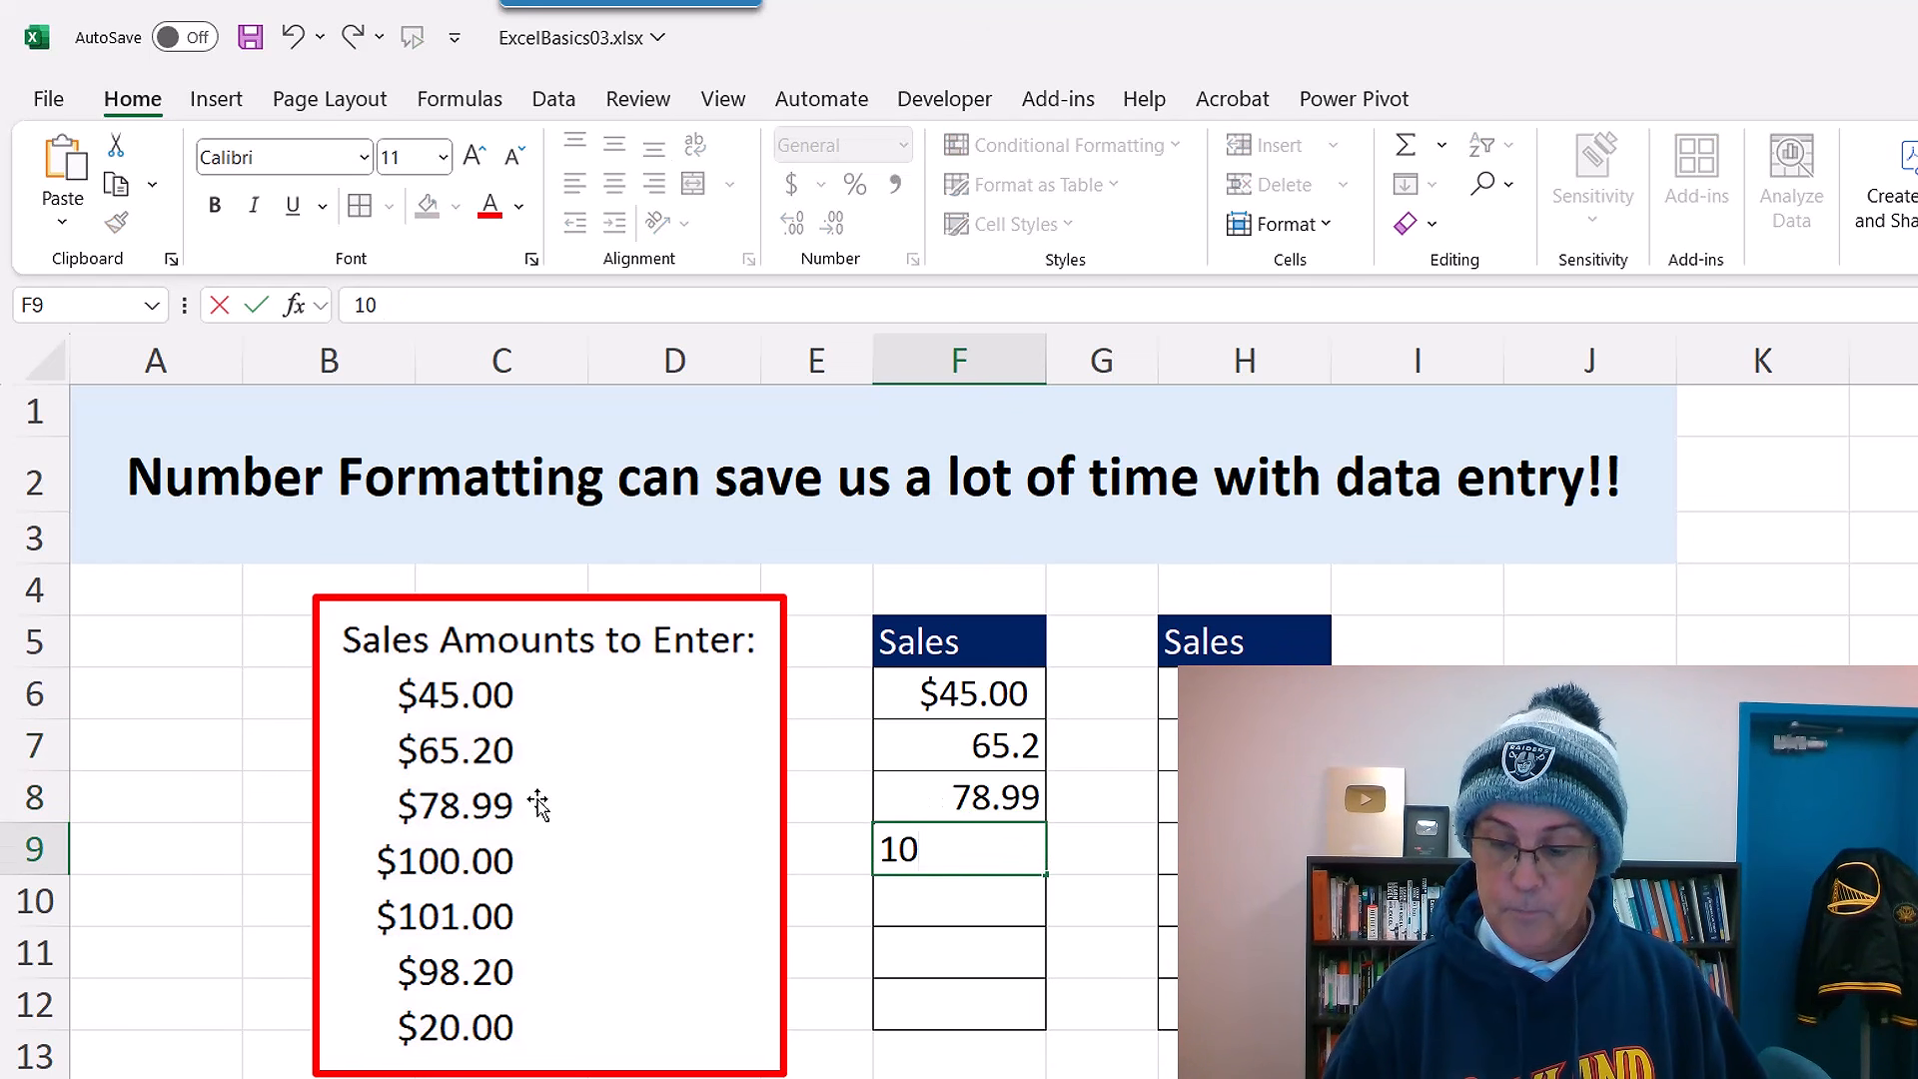
text(0)
key(Return)
text(101)
key(Return)
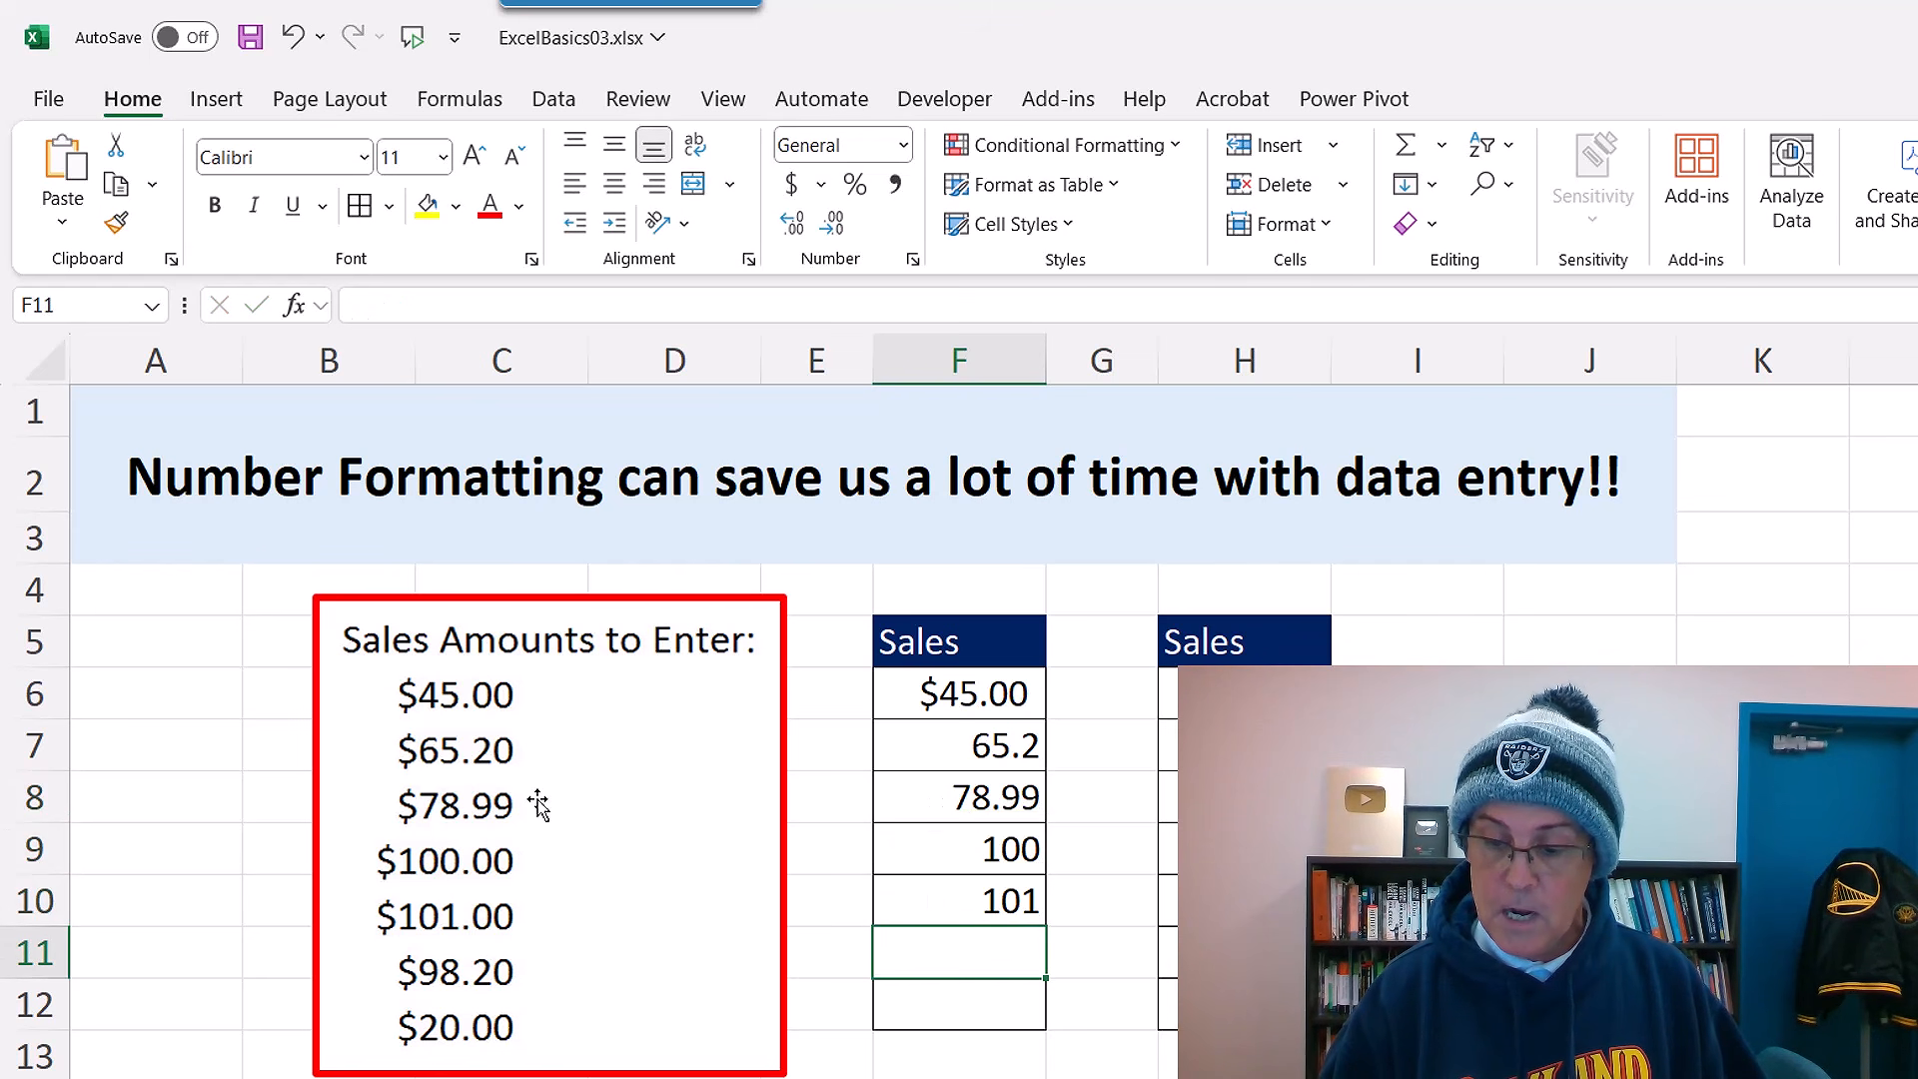
text(98.2)
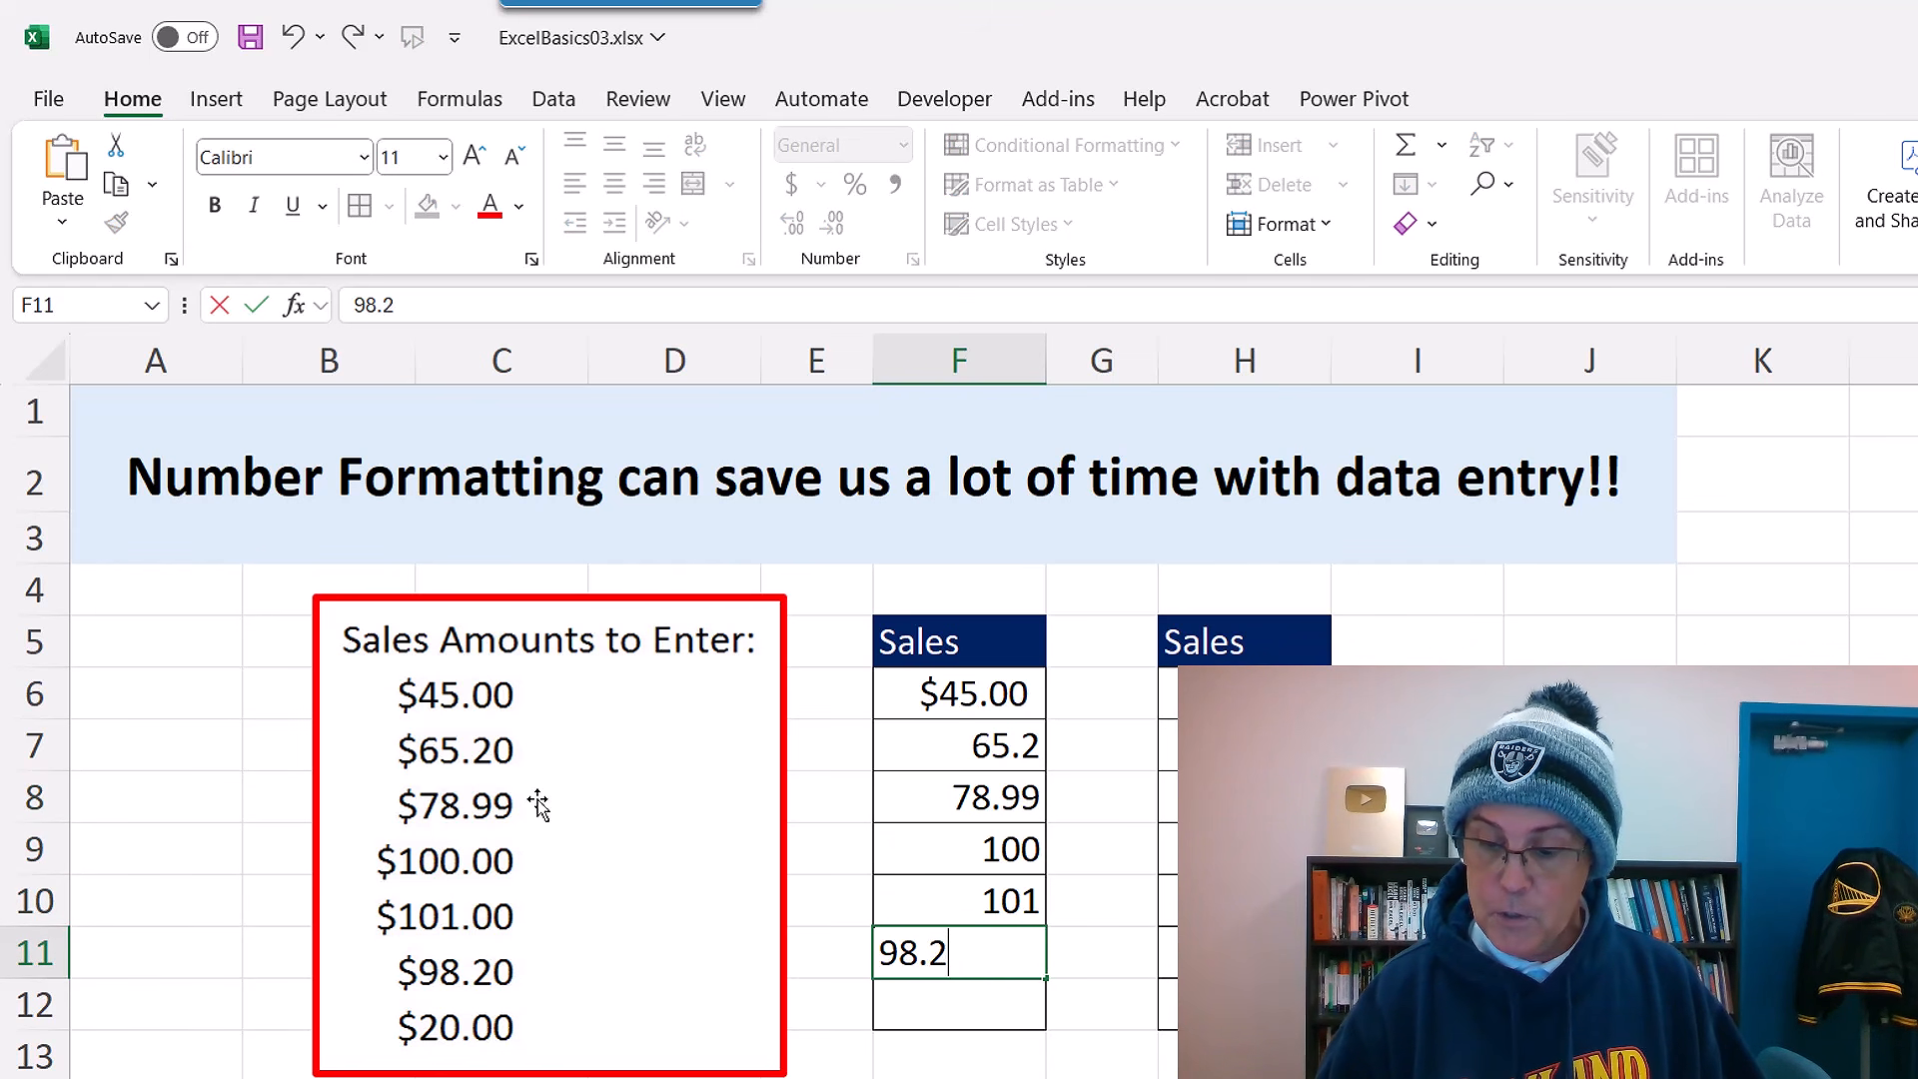
key(Return)
text(20)
key(ctrl+Return)
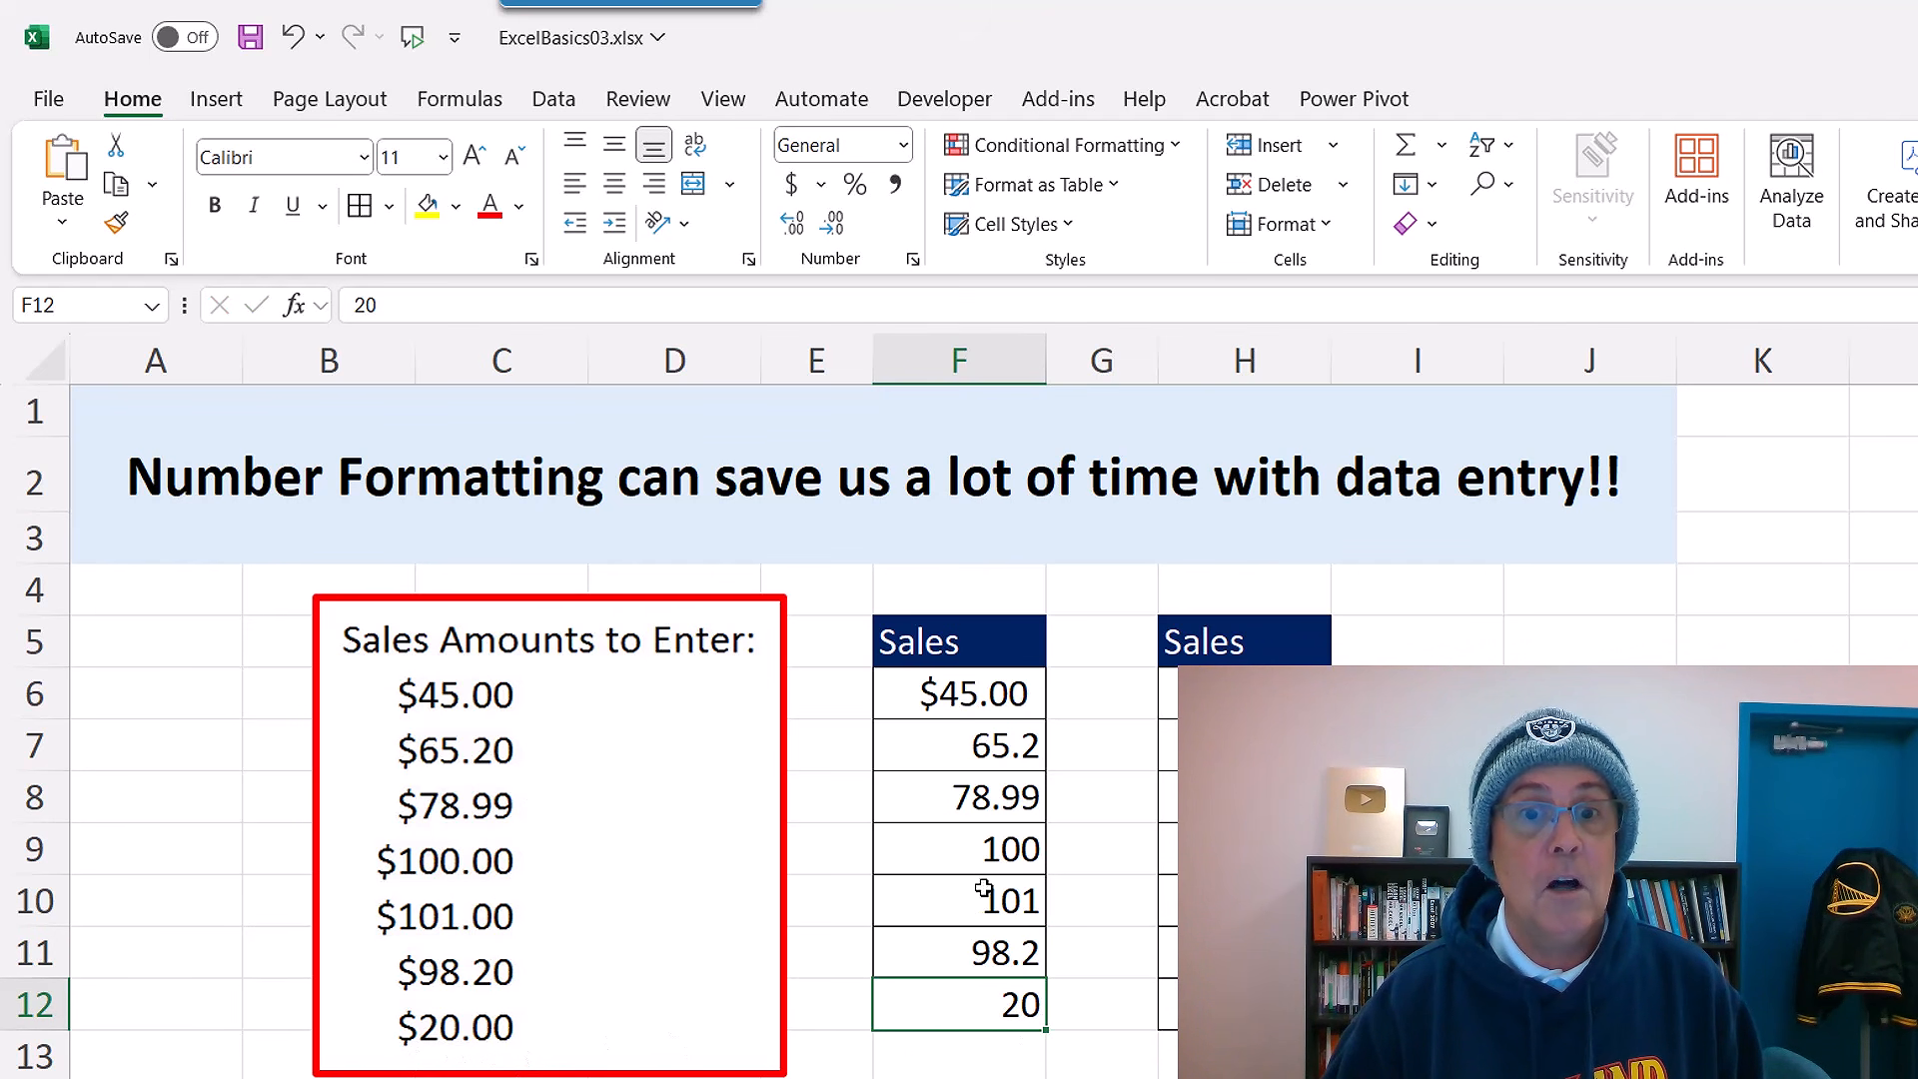
- Format F7:F12 as Currency with 2 decimal places, the $ symbol and the -$1,234.10 negative style
drag(977, 731, 994, 1004)
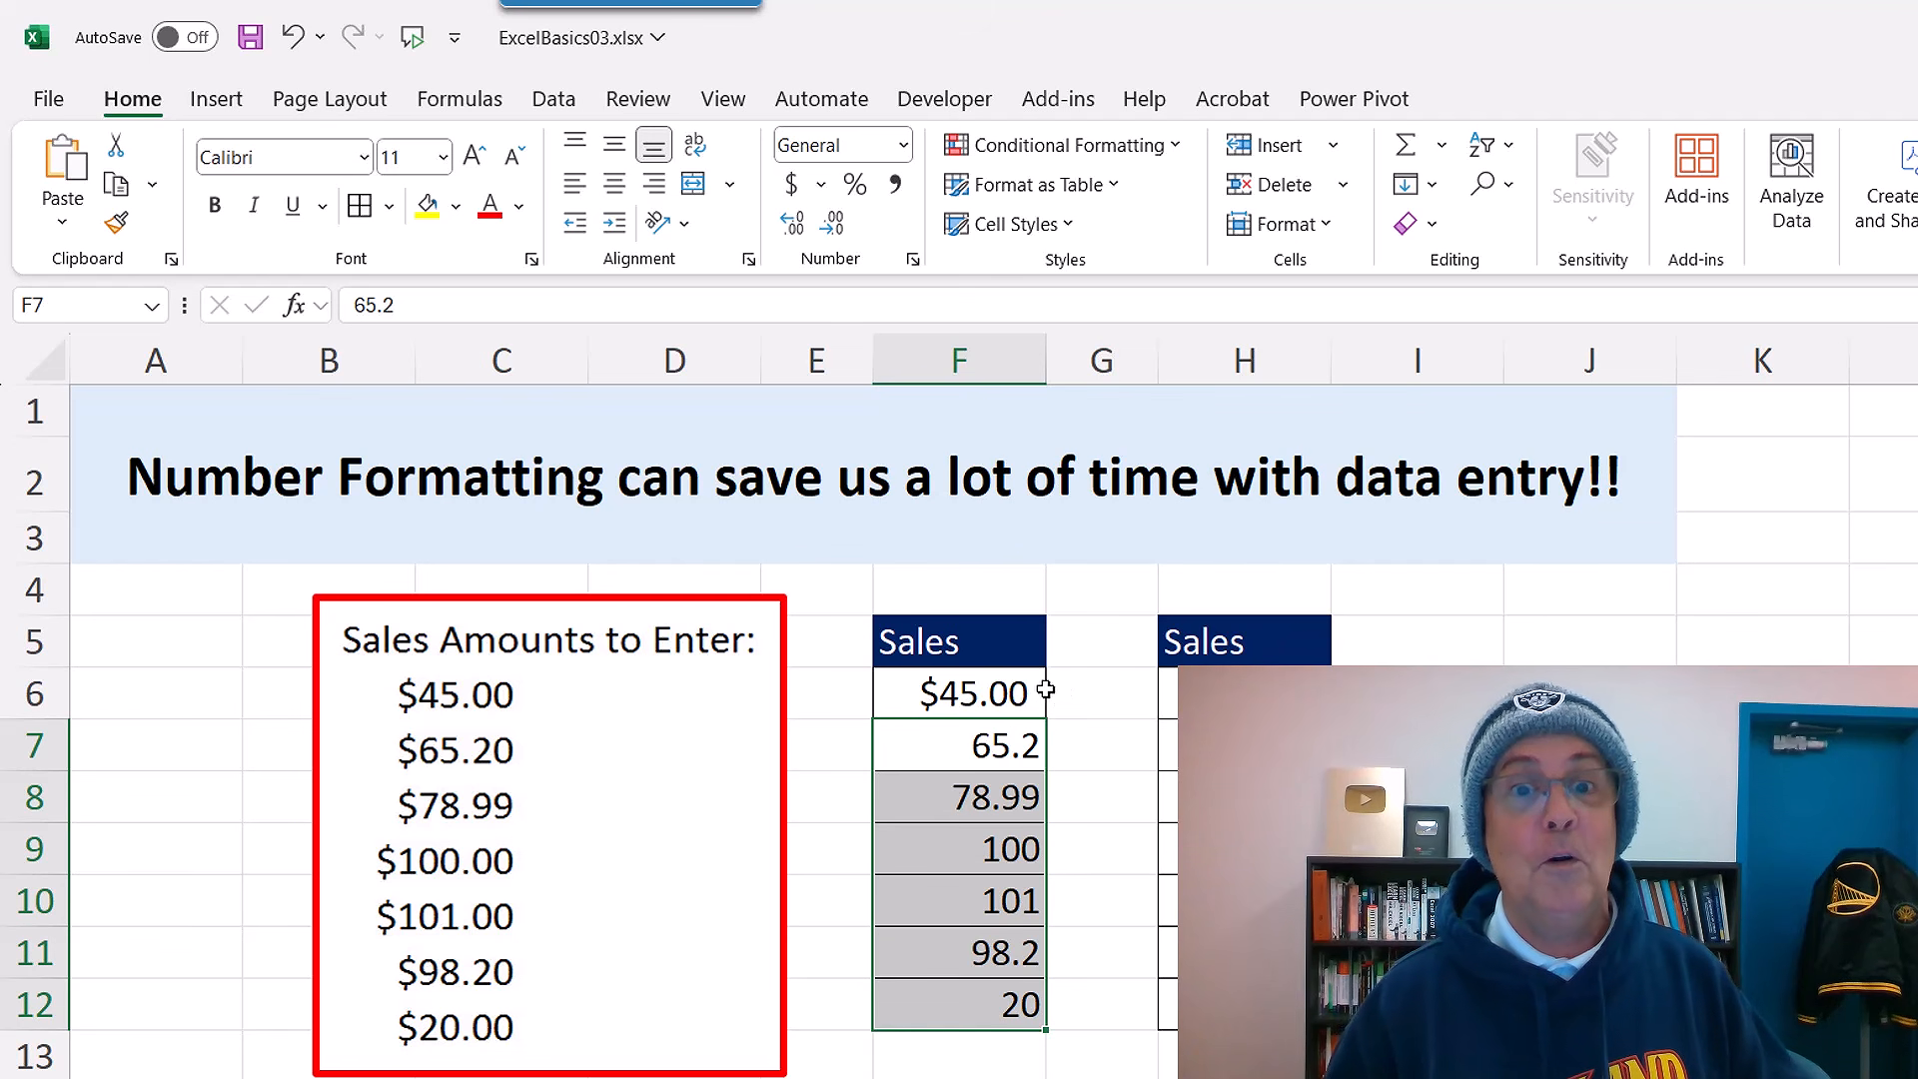
key(ctrl+1)
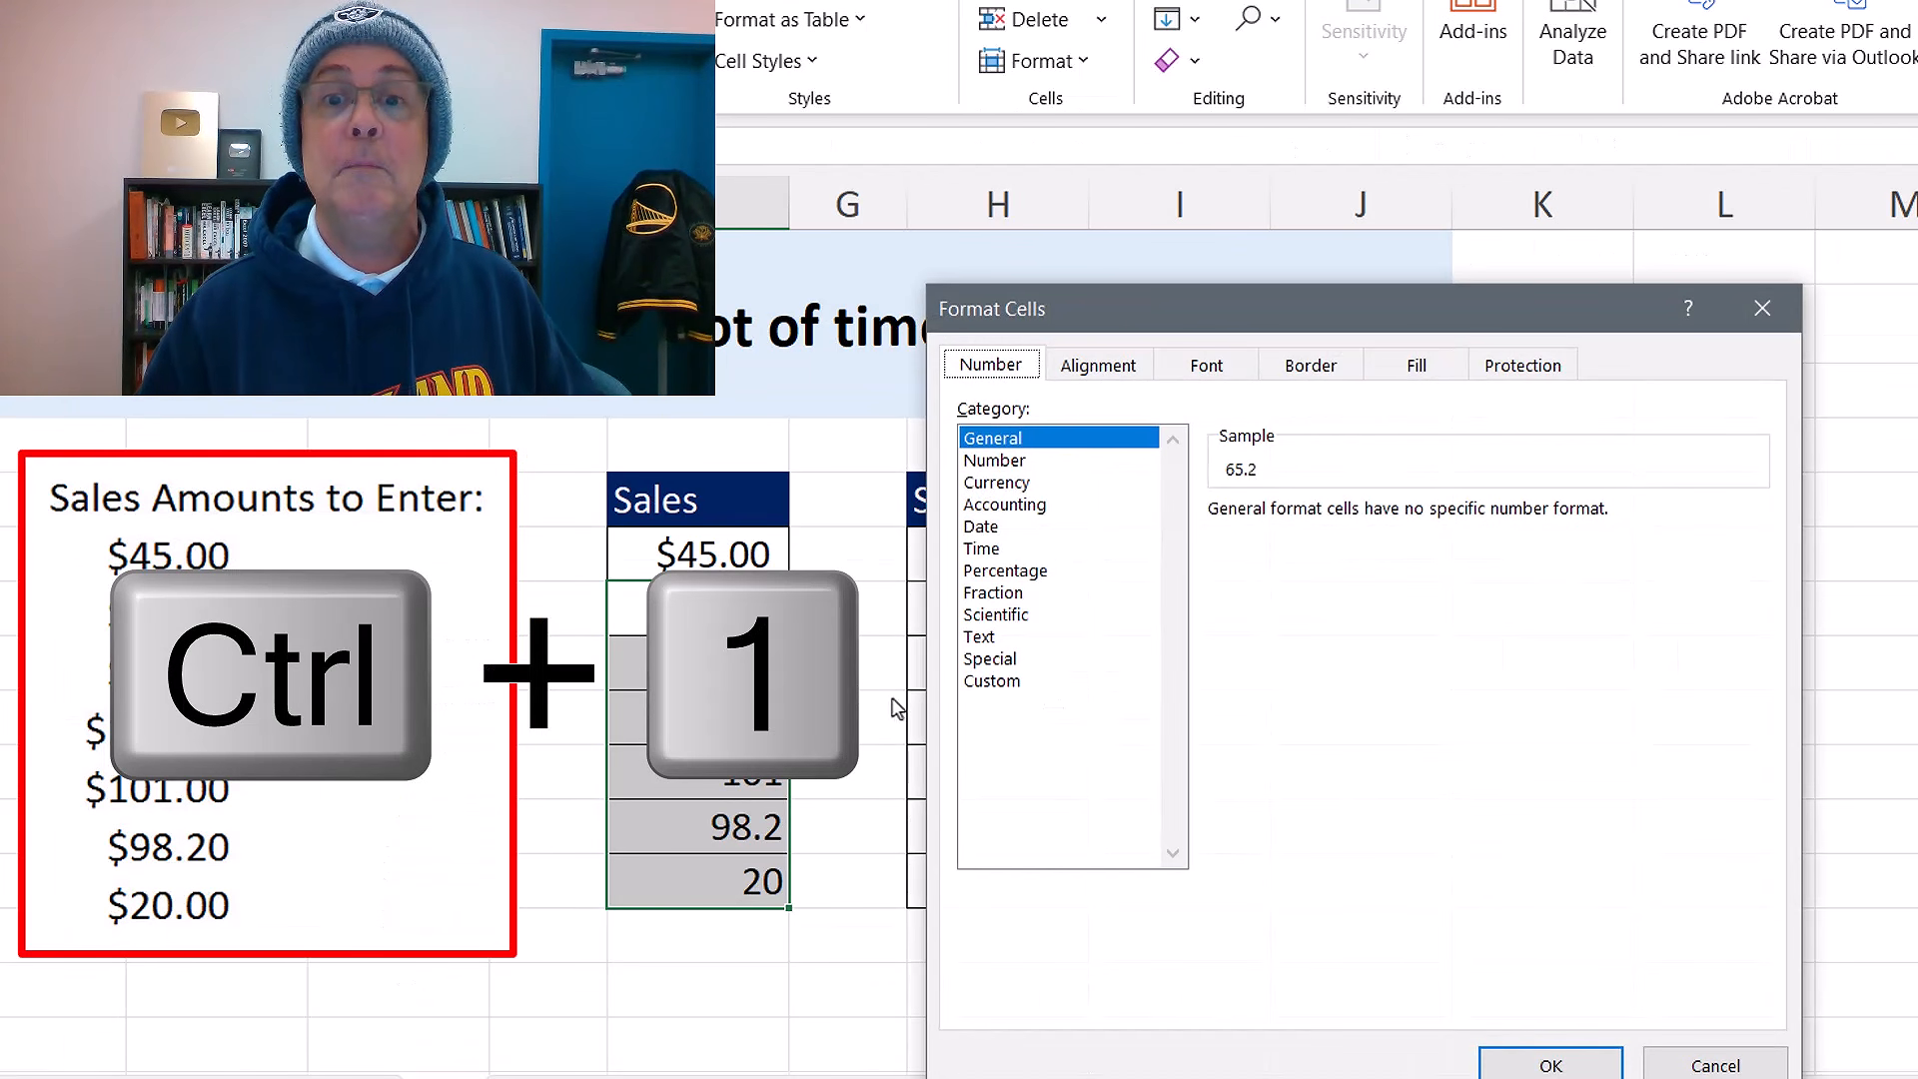
drag(1159, 324, 1083, 289)
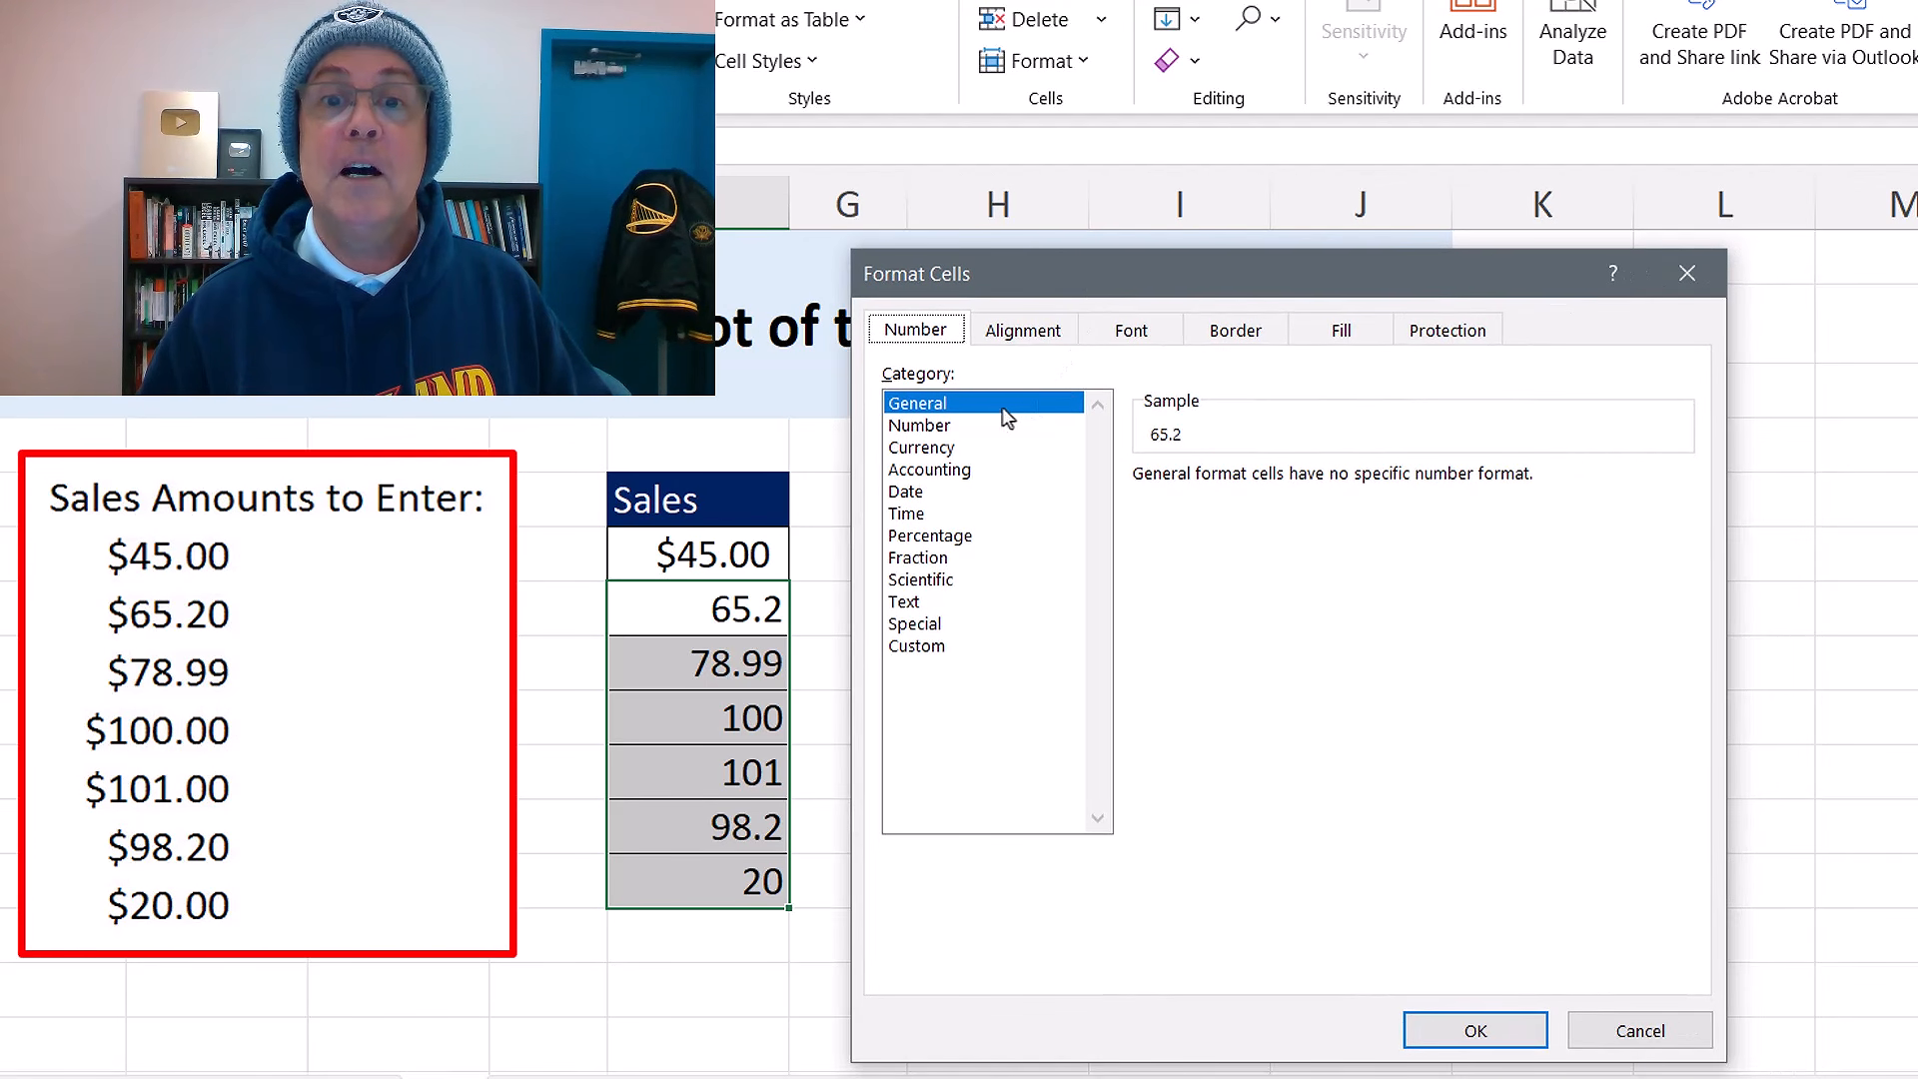
click(938, 450)
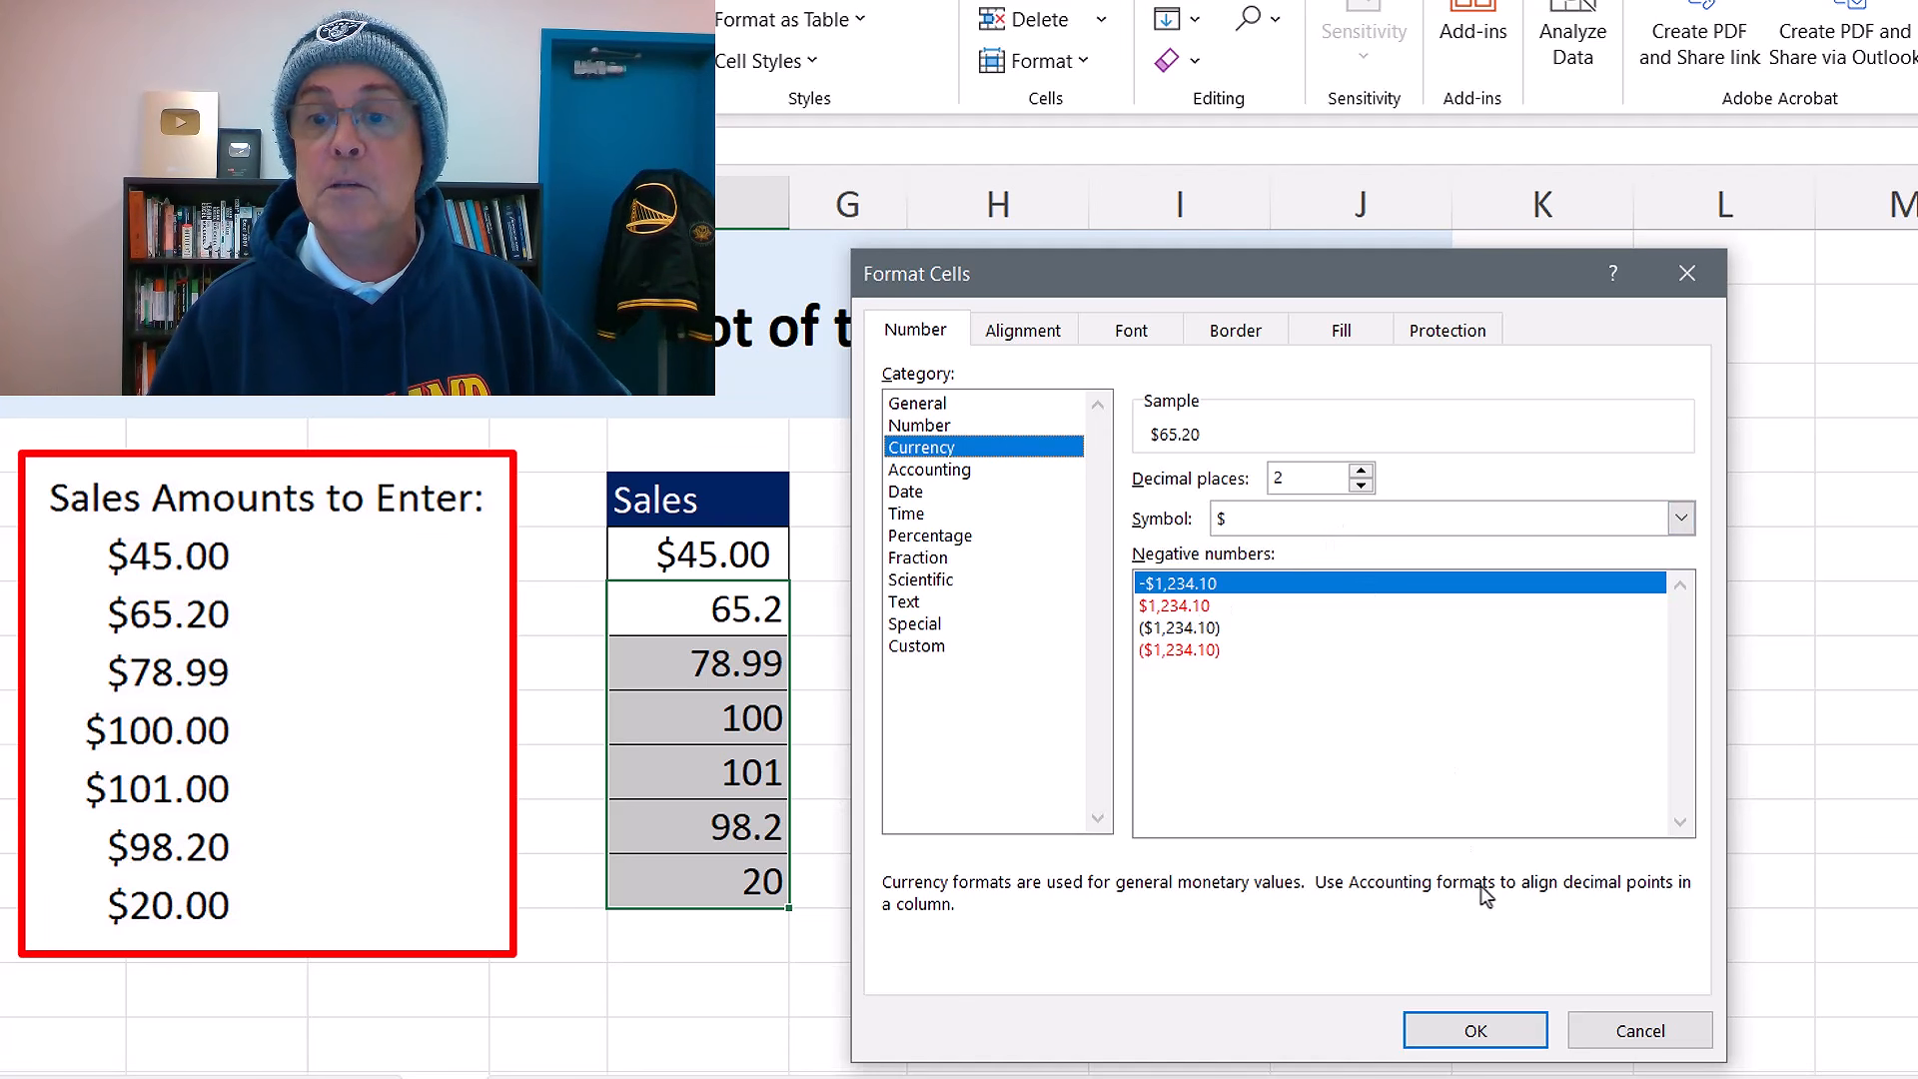
click(1476, 1030)
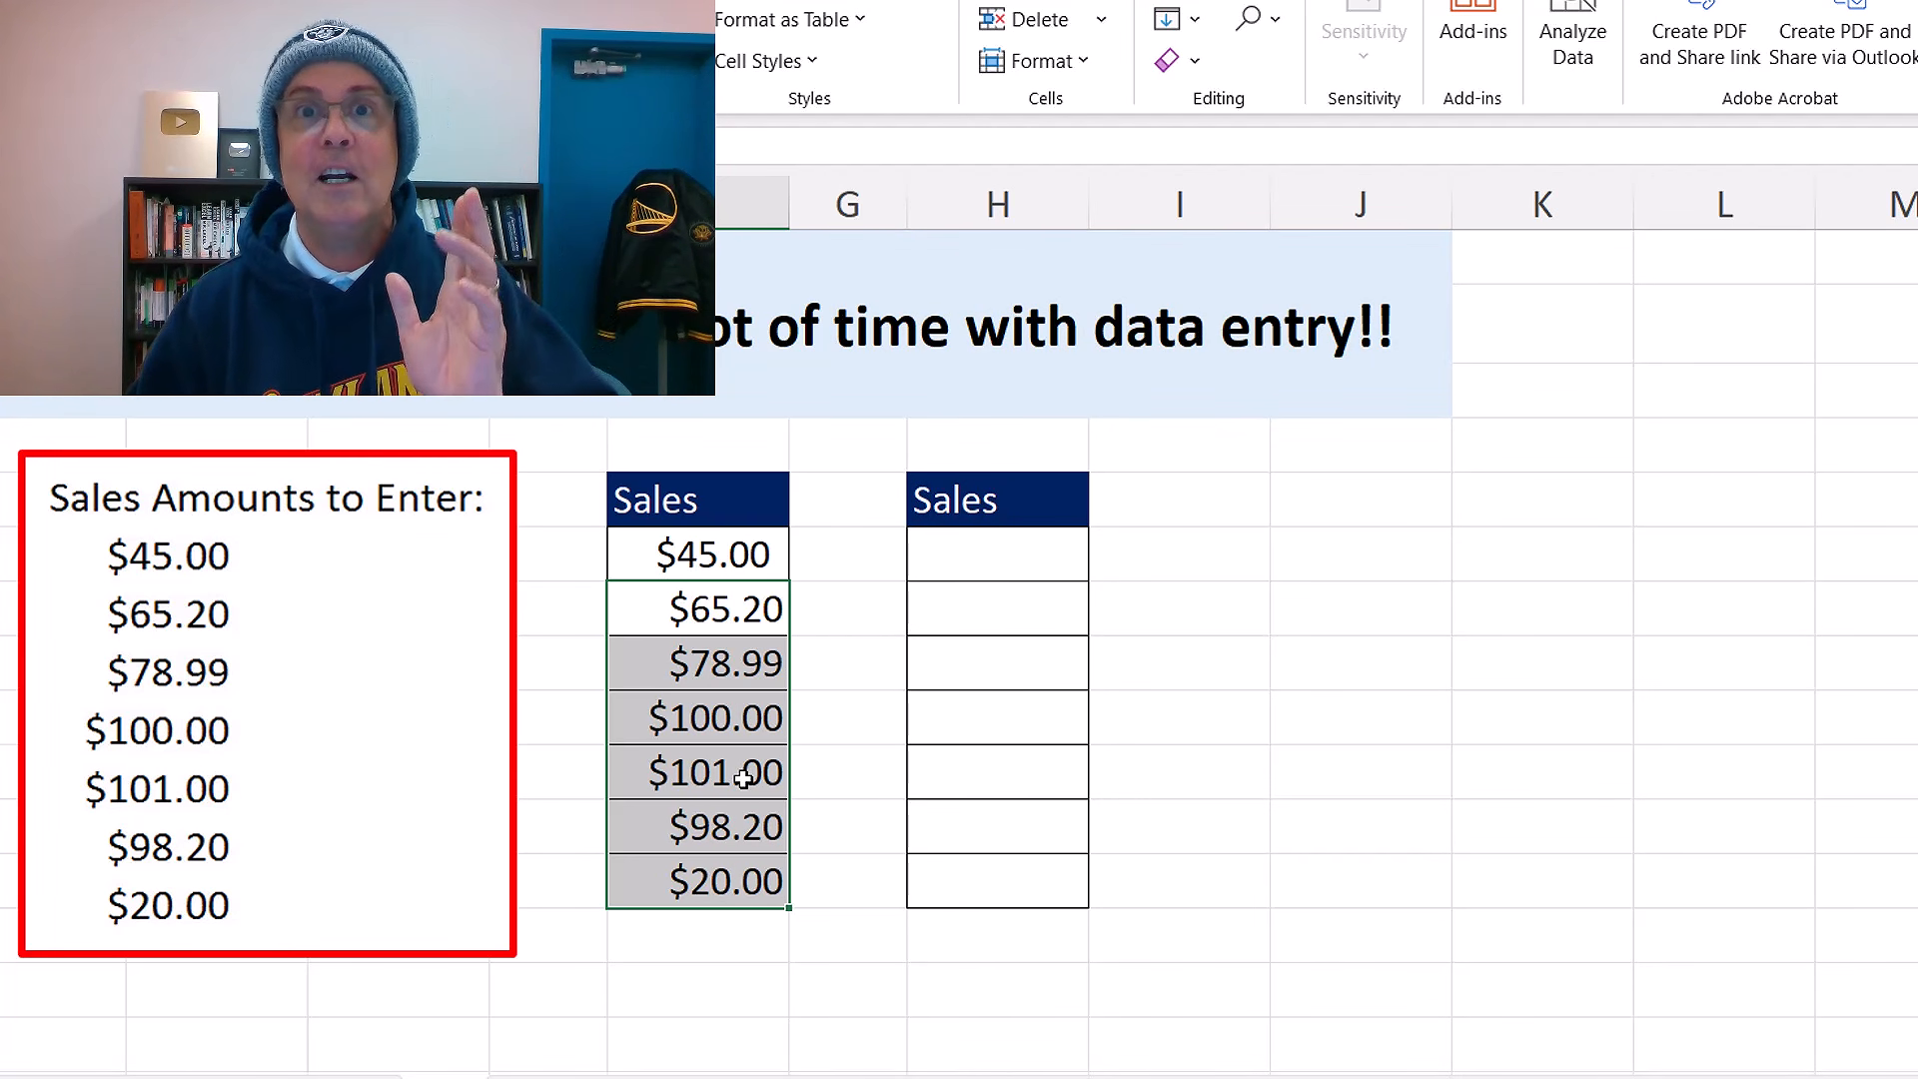
- Check the Currency settings and negative number style of cell F6 without changing them
click(712, 567)
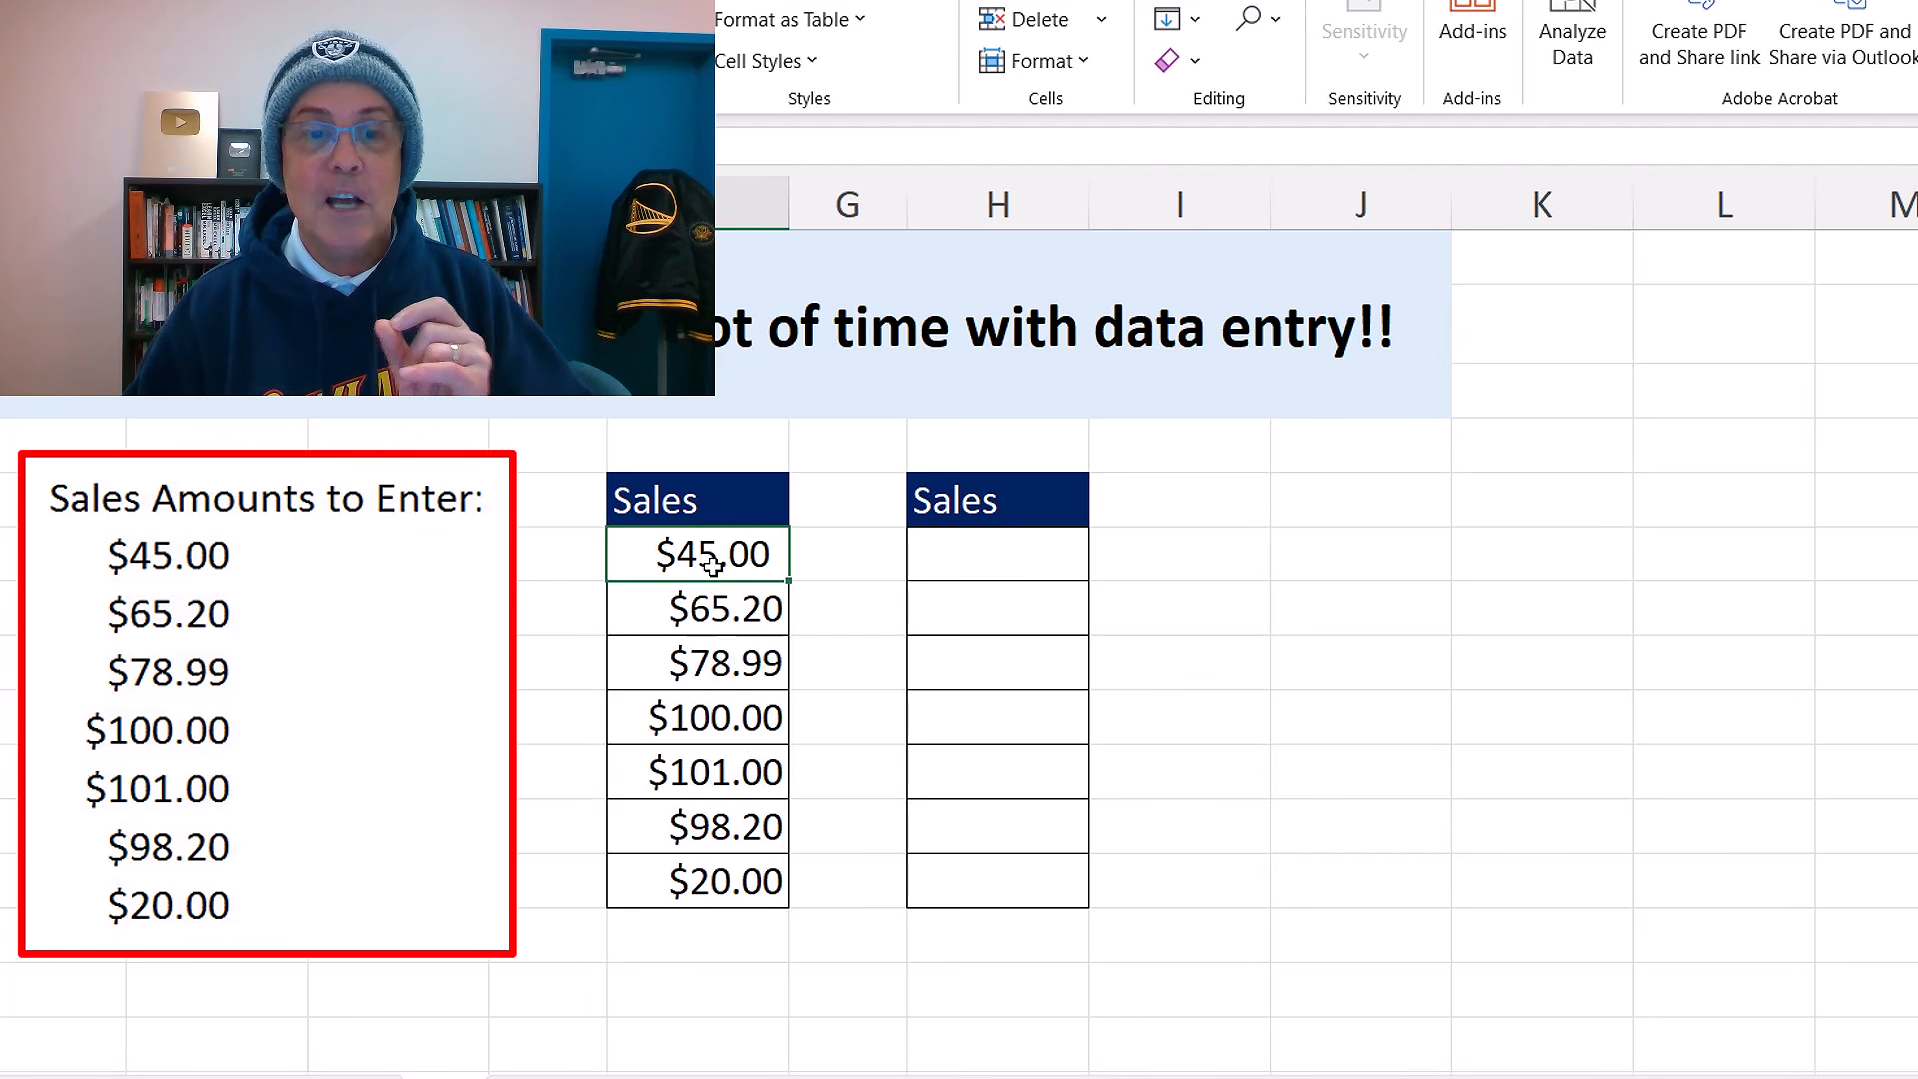
key(ctrl+1)
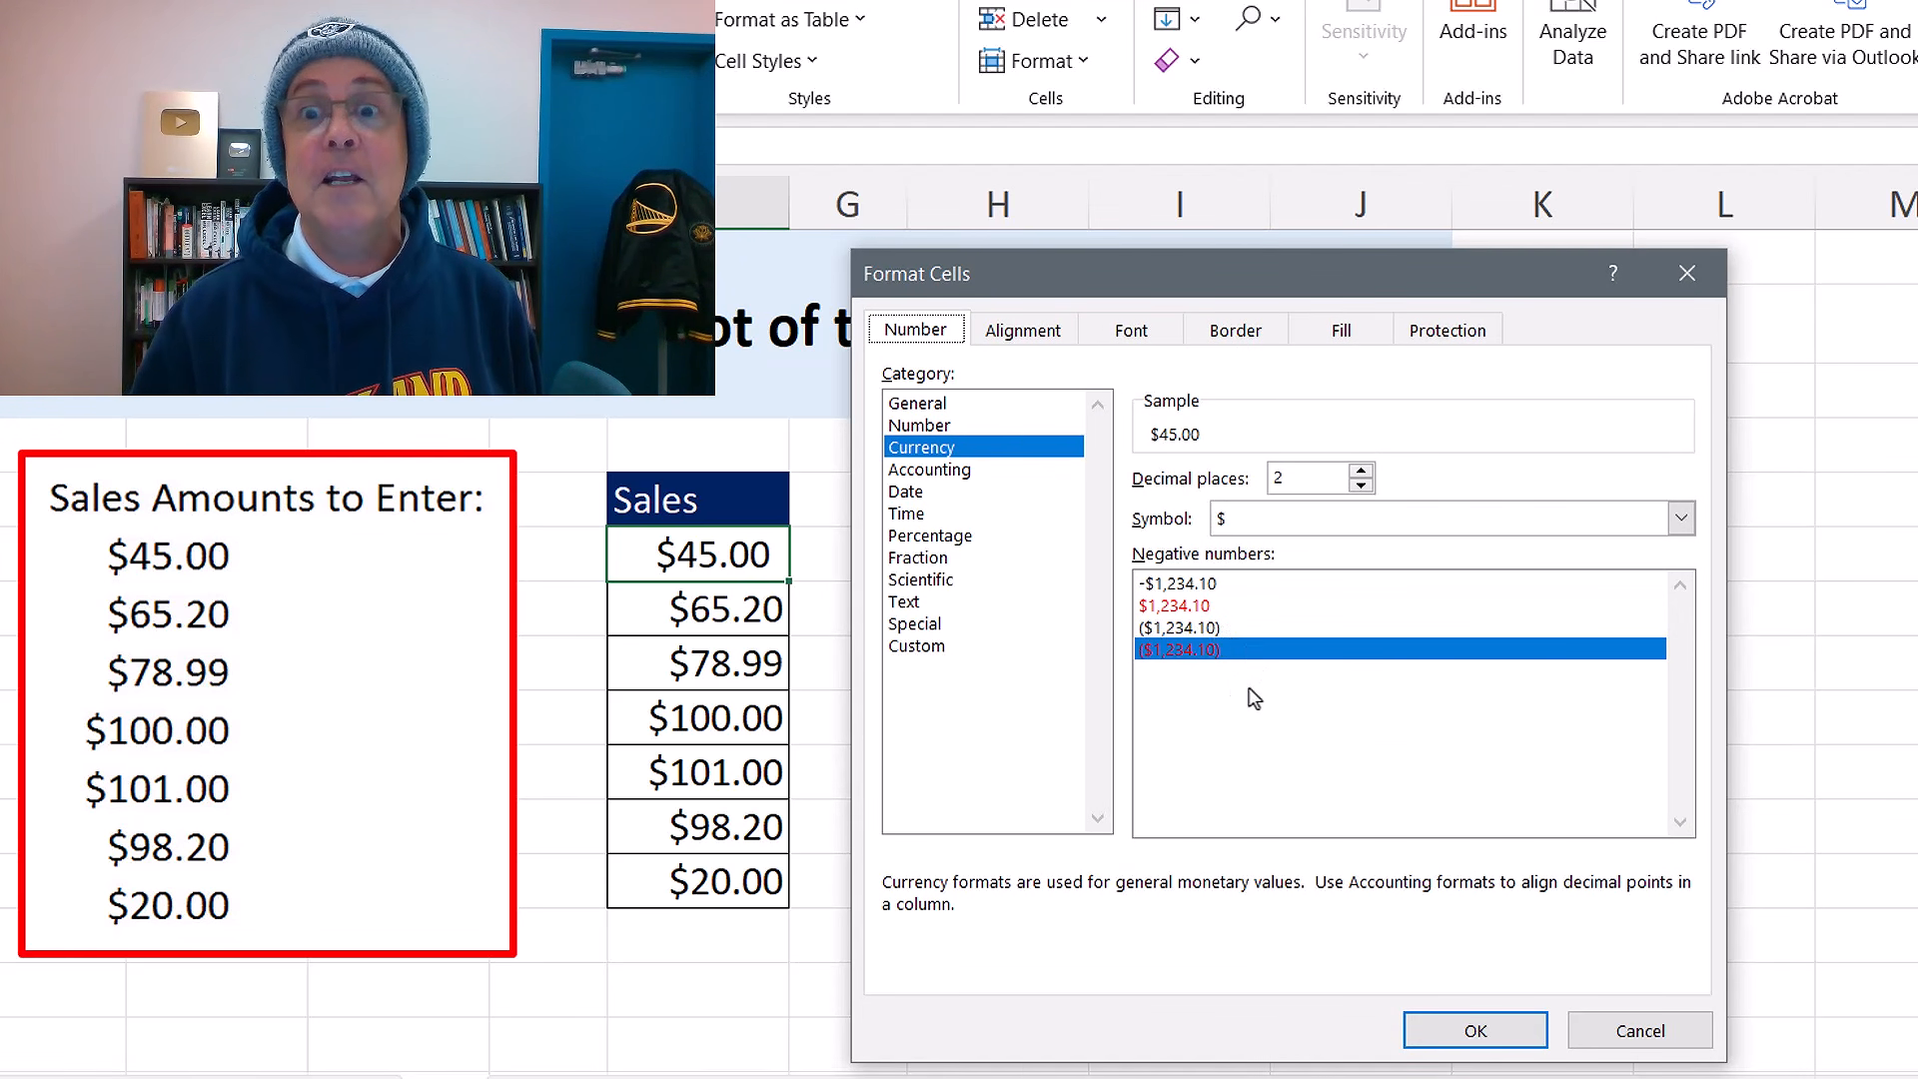
key(Escape)
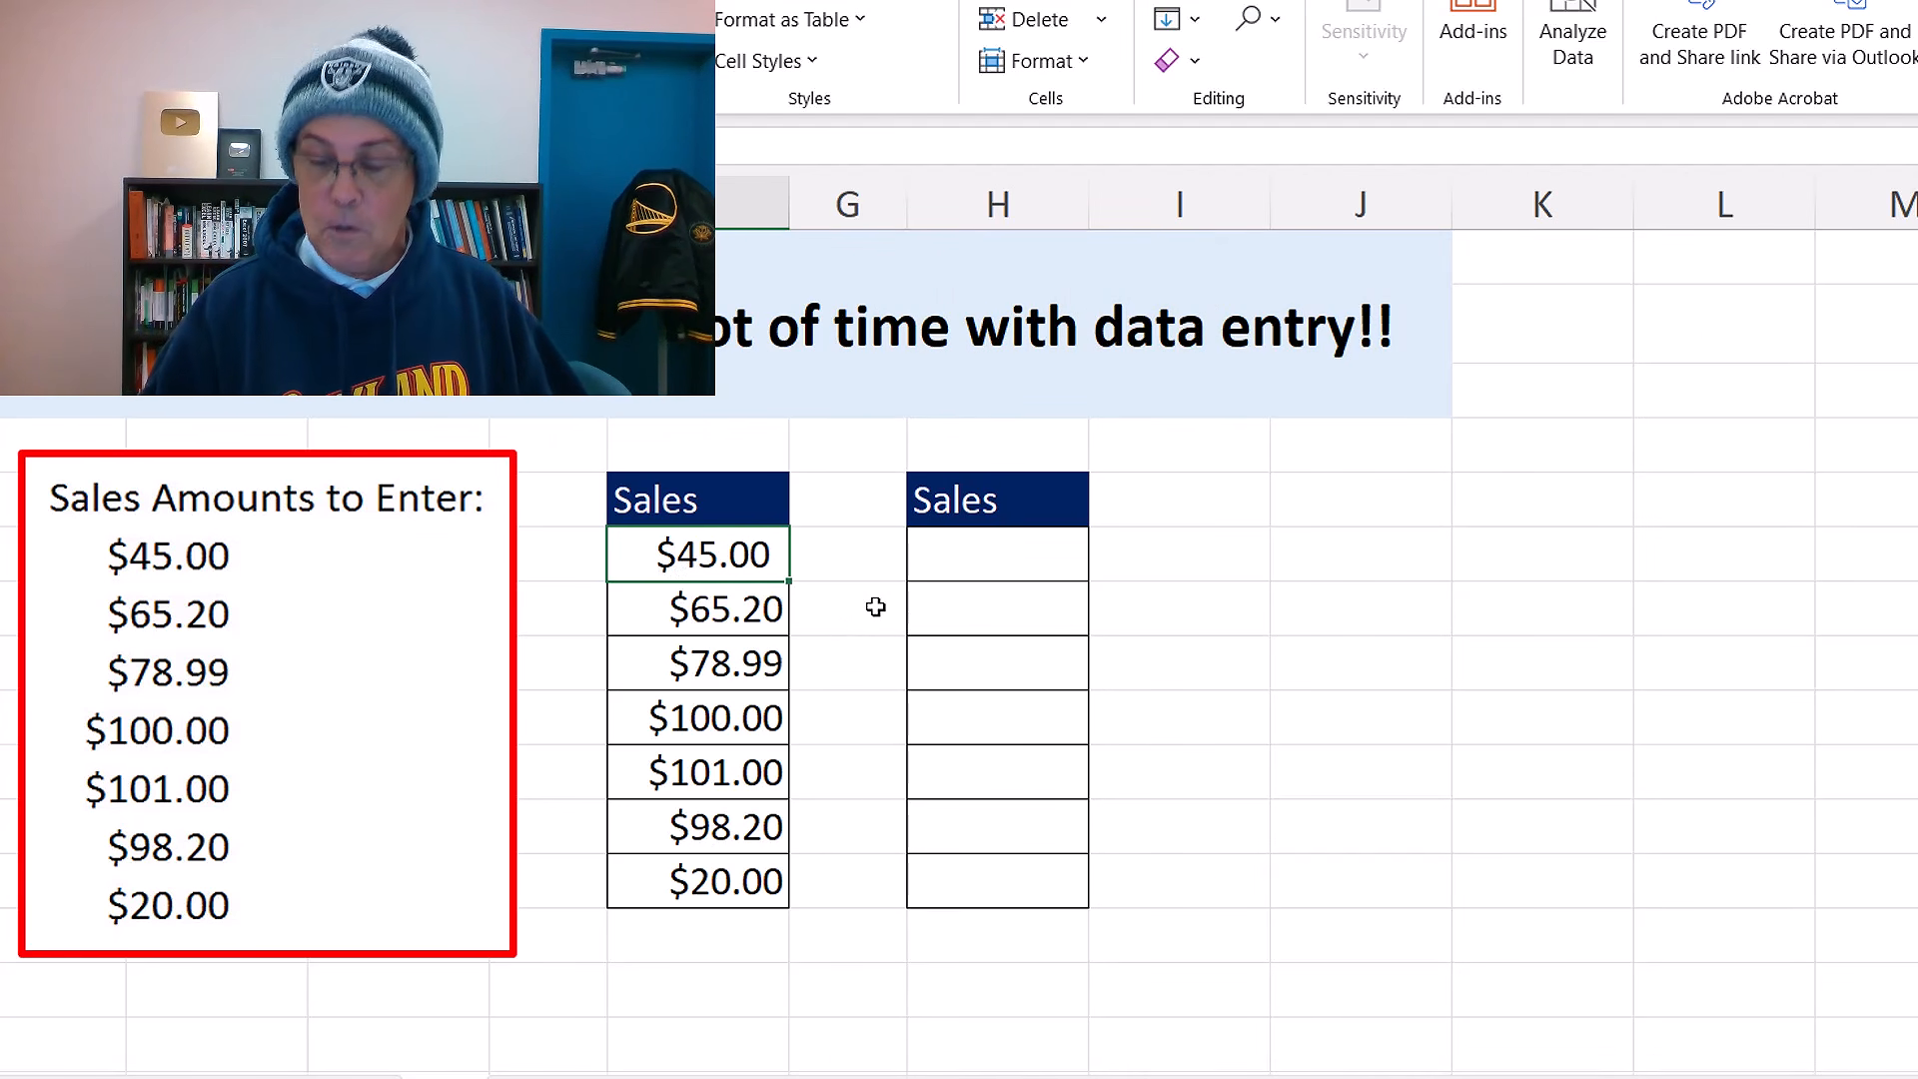
- Enter -5 in both F6 and F7 to compare how their negative numbers display
text(-5)
key(ctrl+Return)
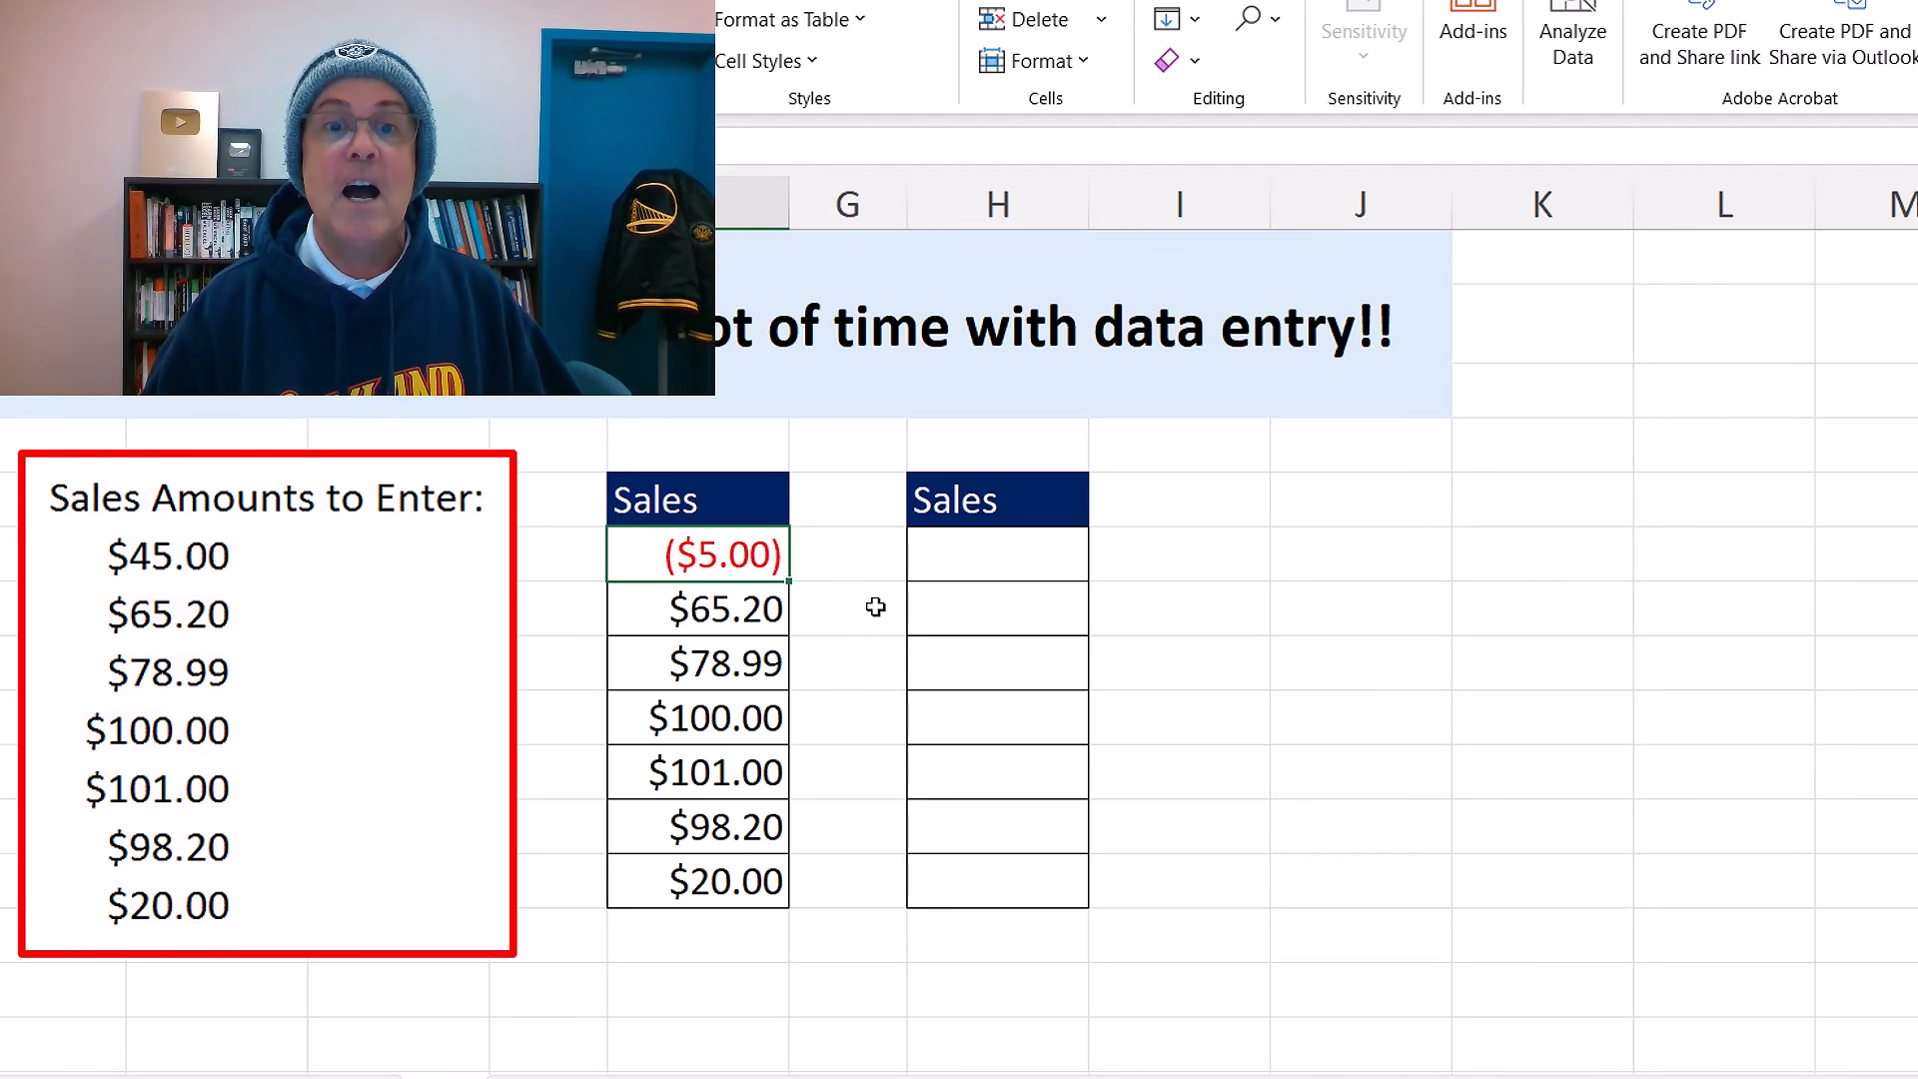
key(Down)
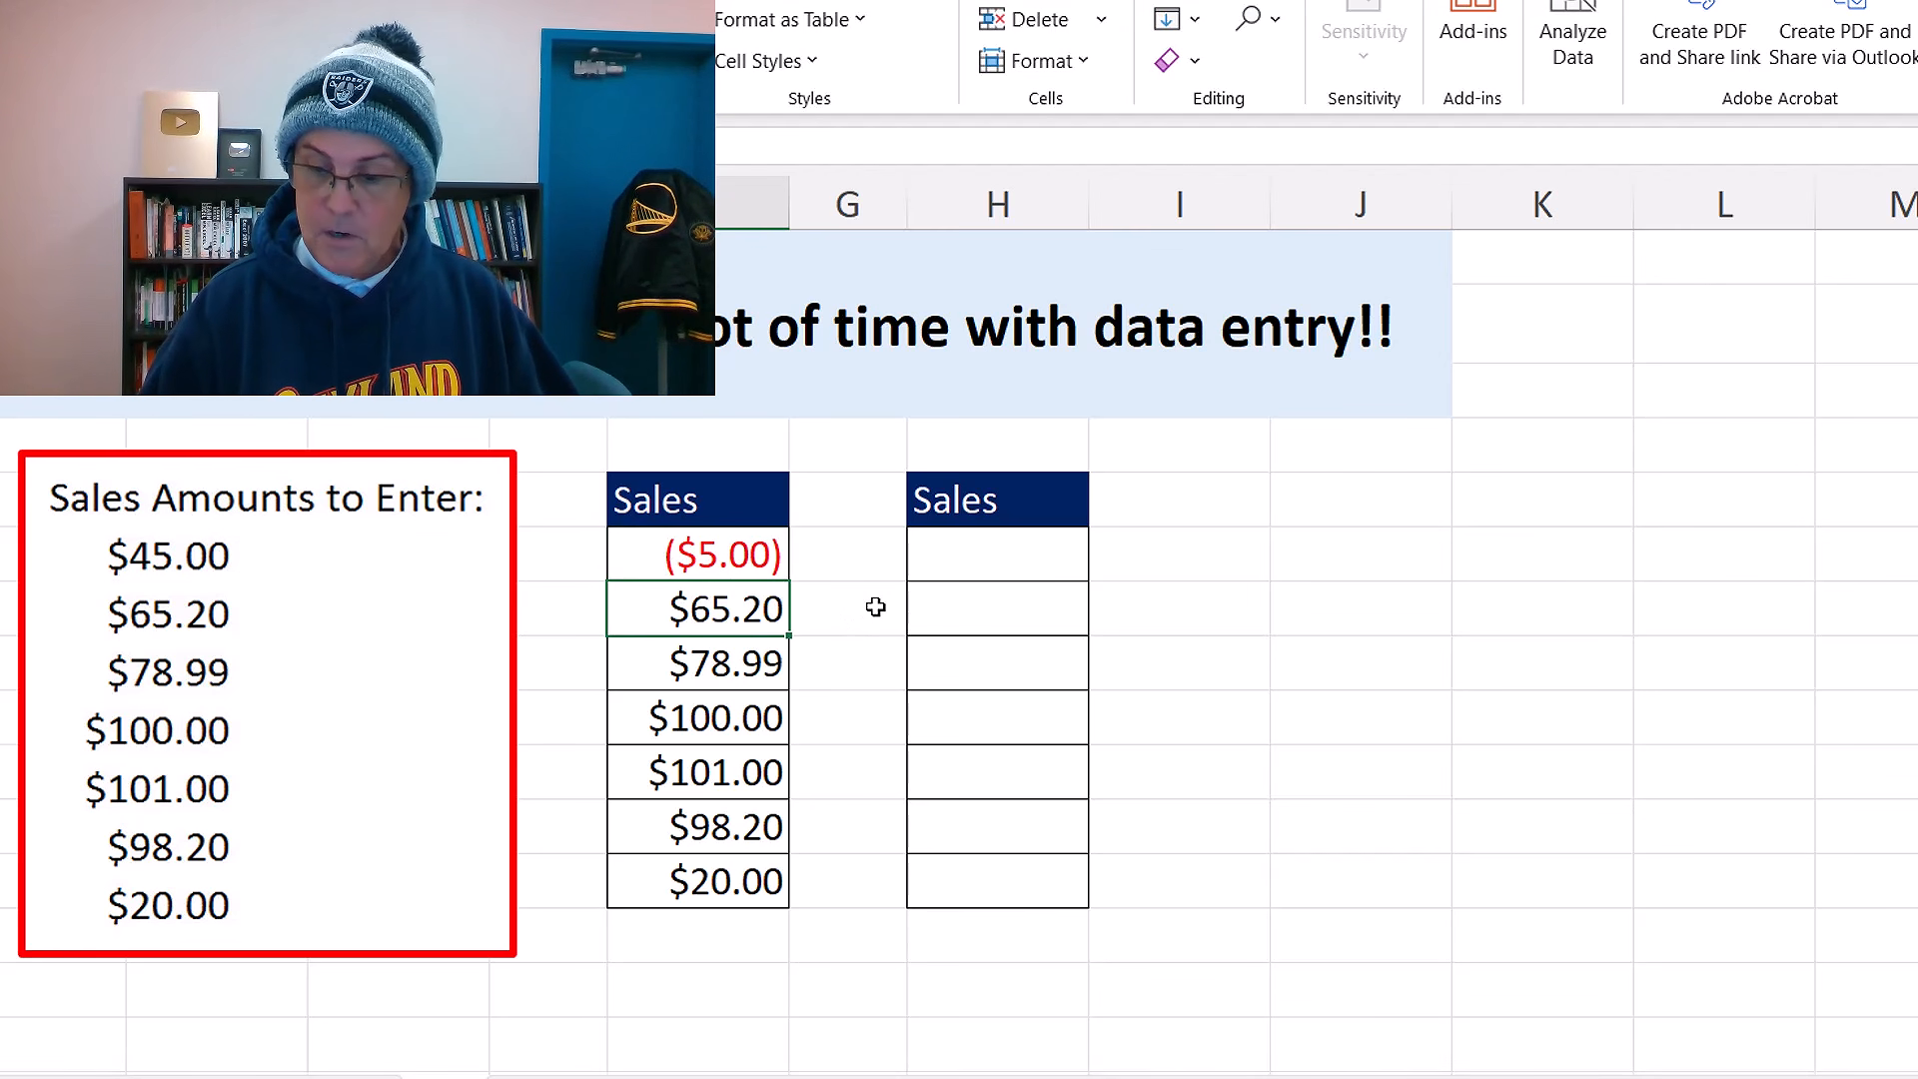
text(-5)
key(Return)
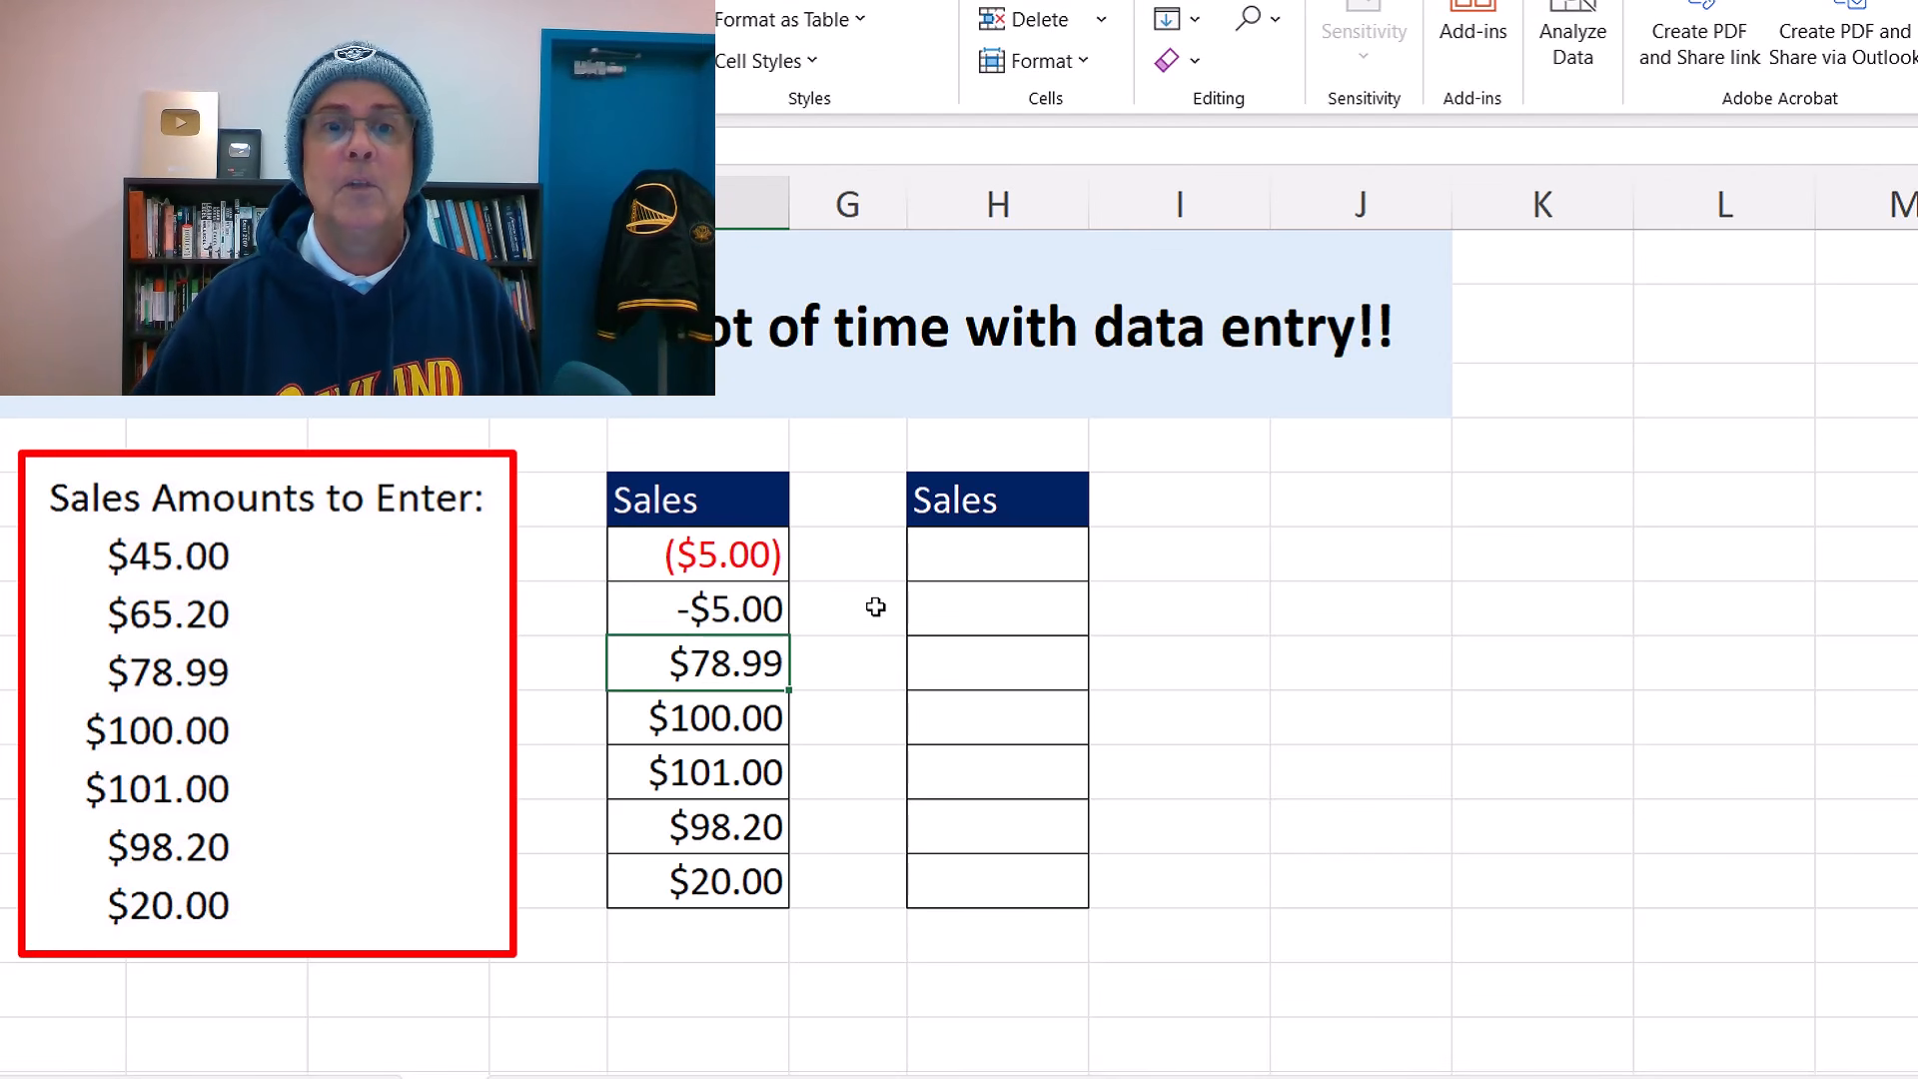
- Copy the number format of F7 onto F6 with Format Painter
click(737, 600)
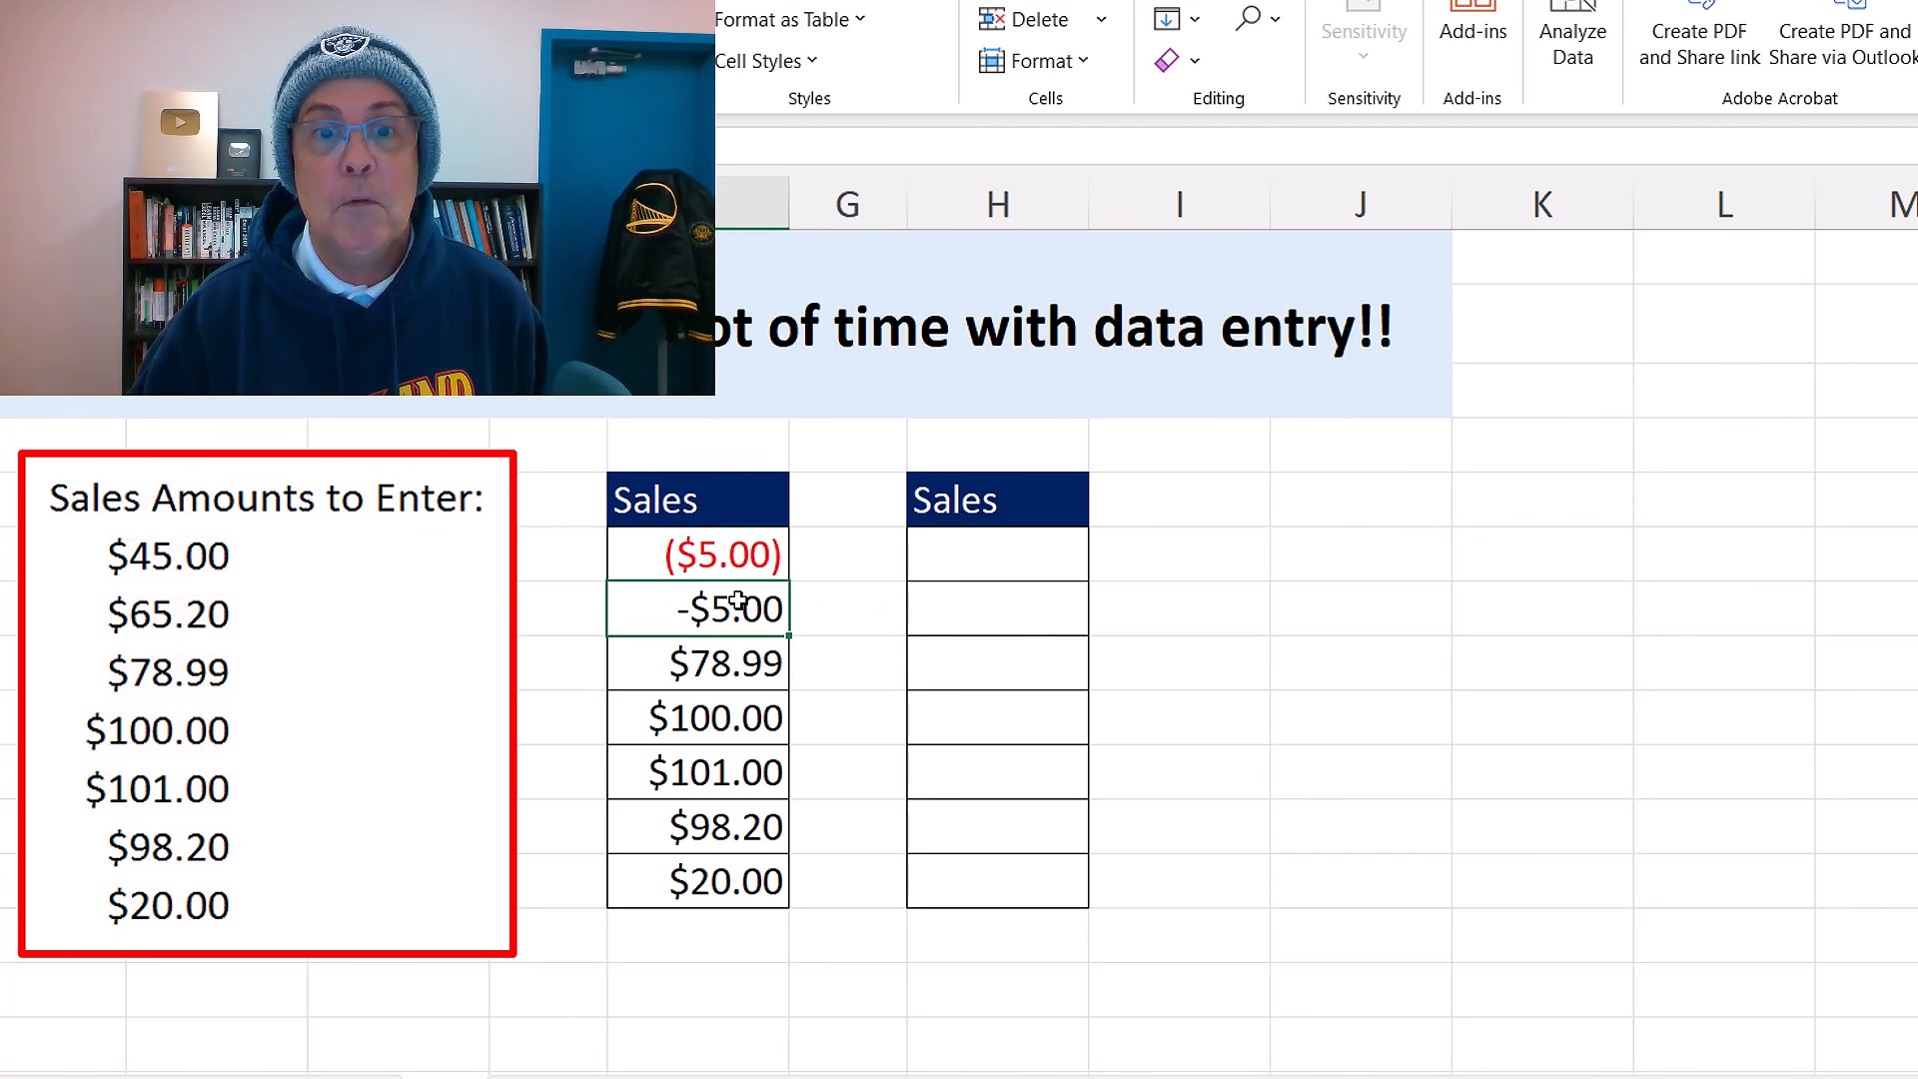
right_click(751, 609)
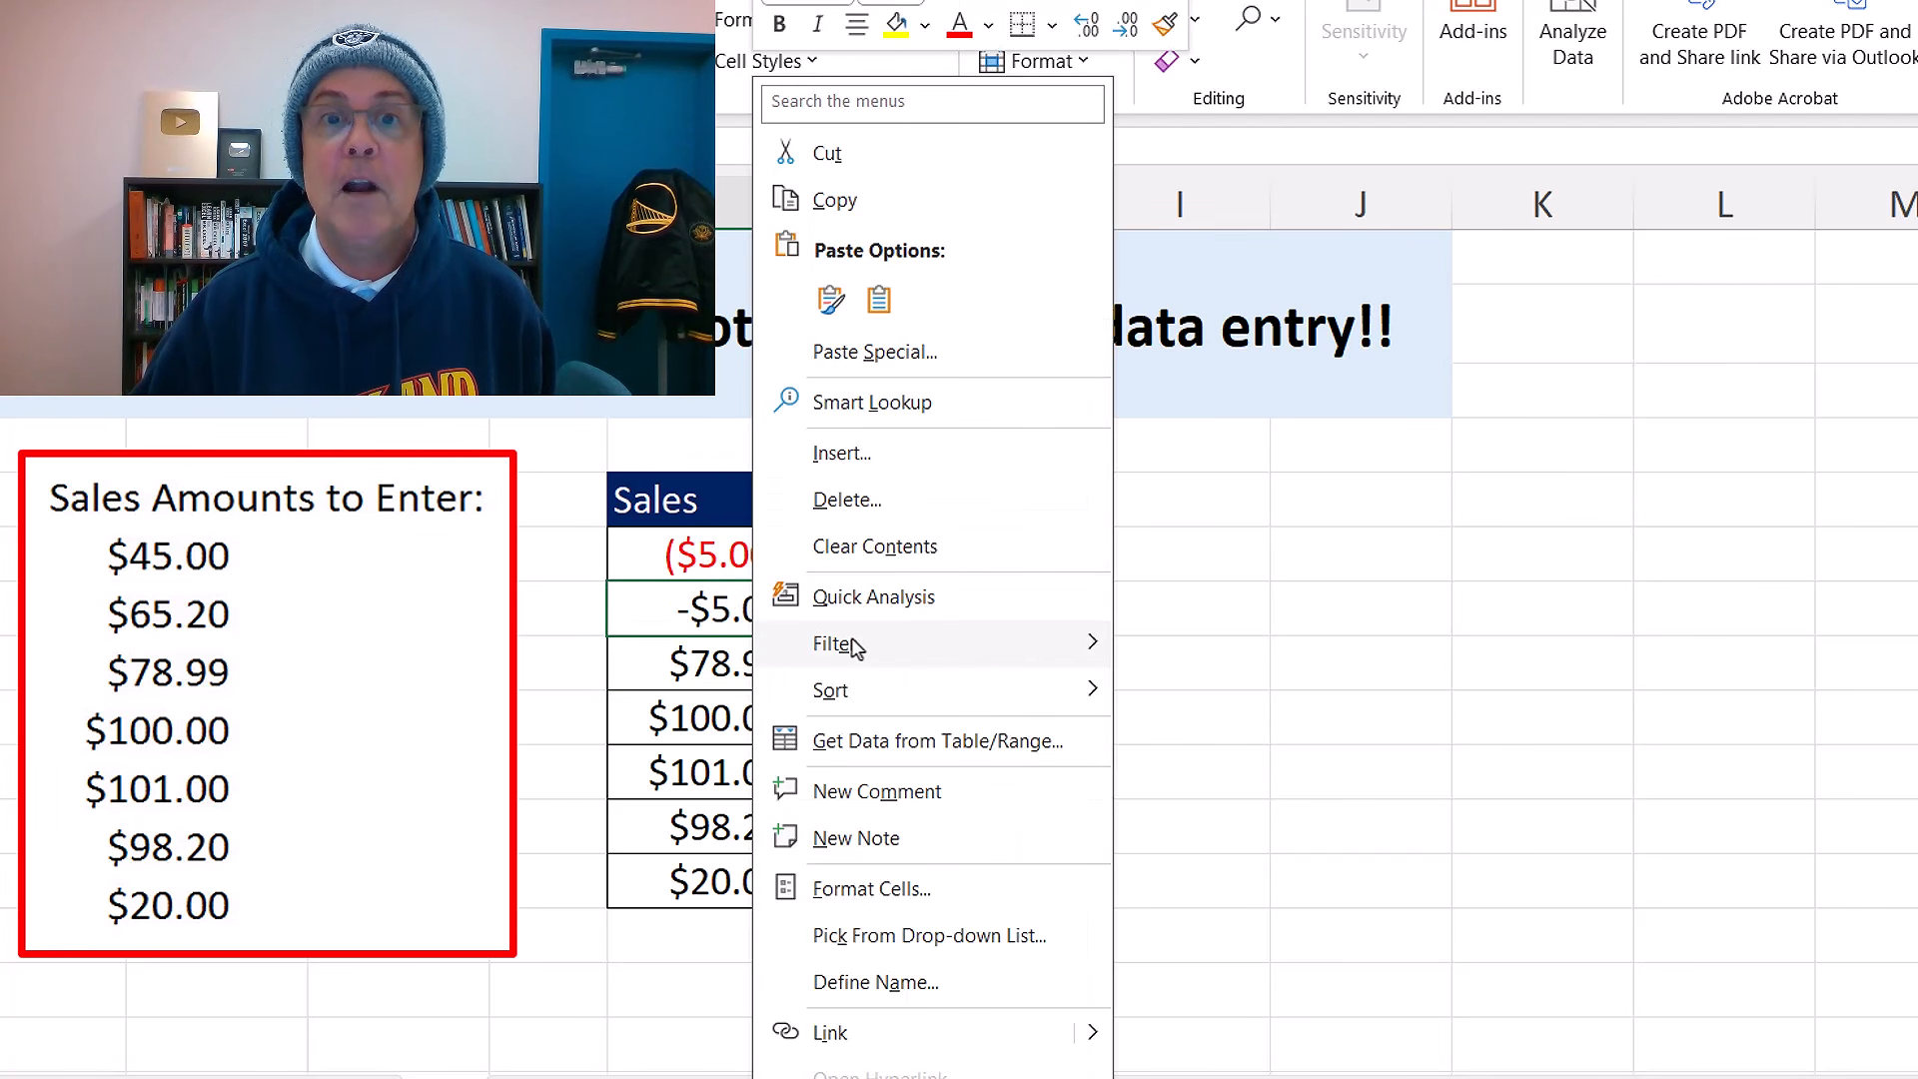
click(1165, 30)
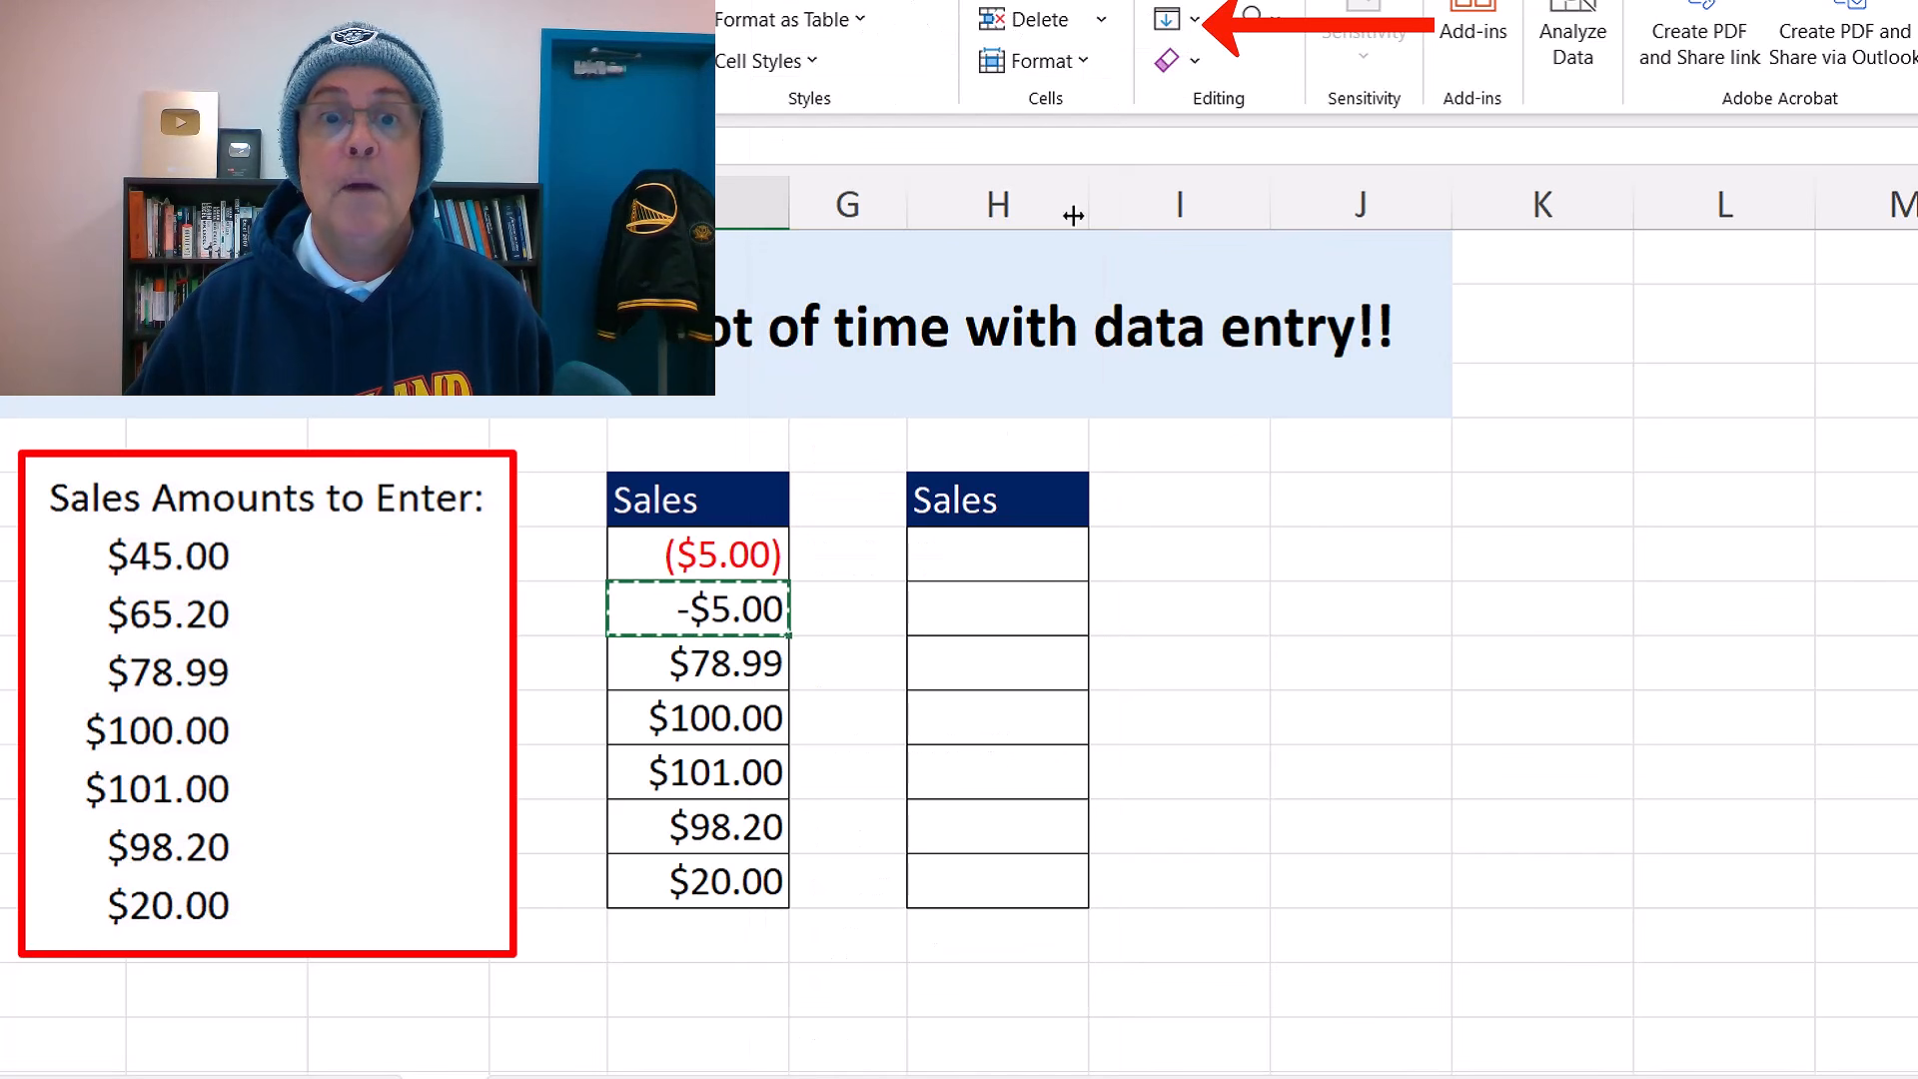
click(739, 555)
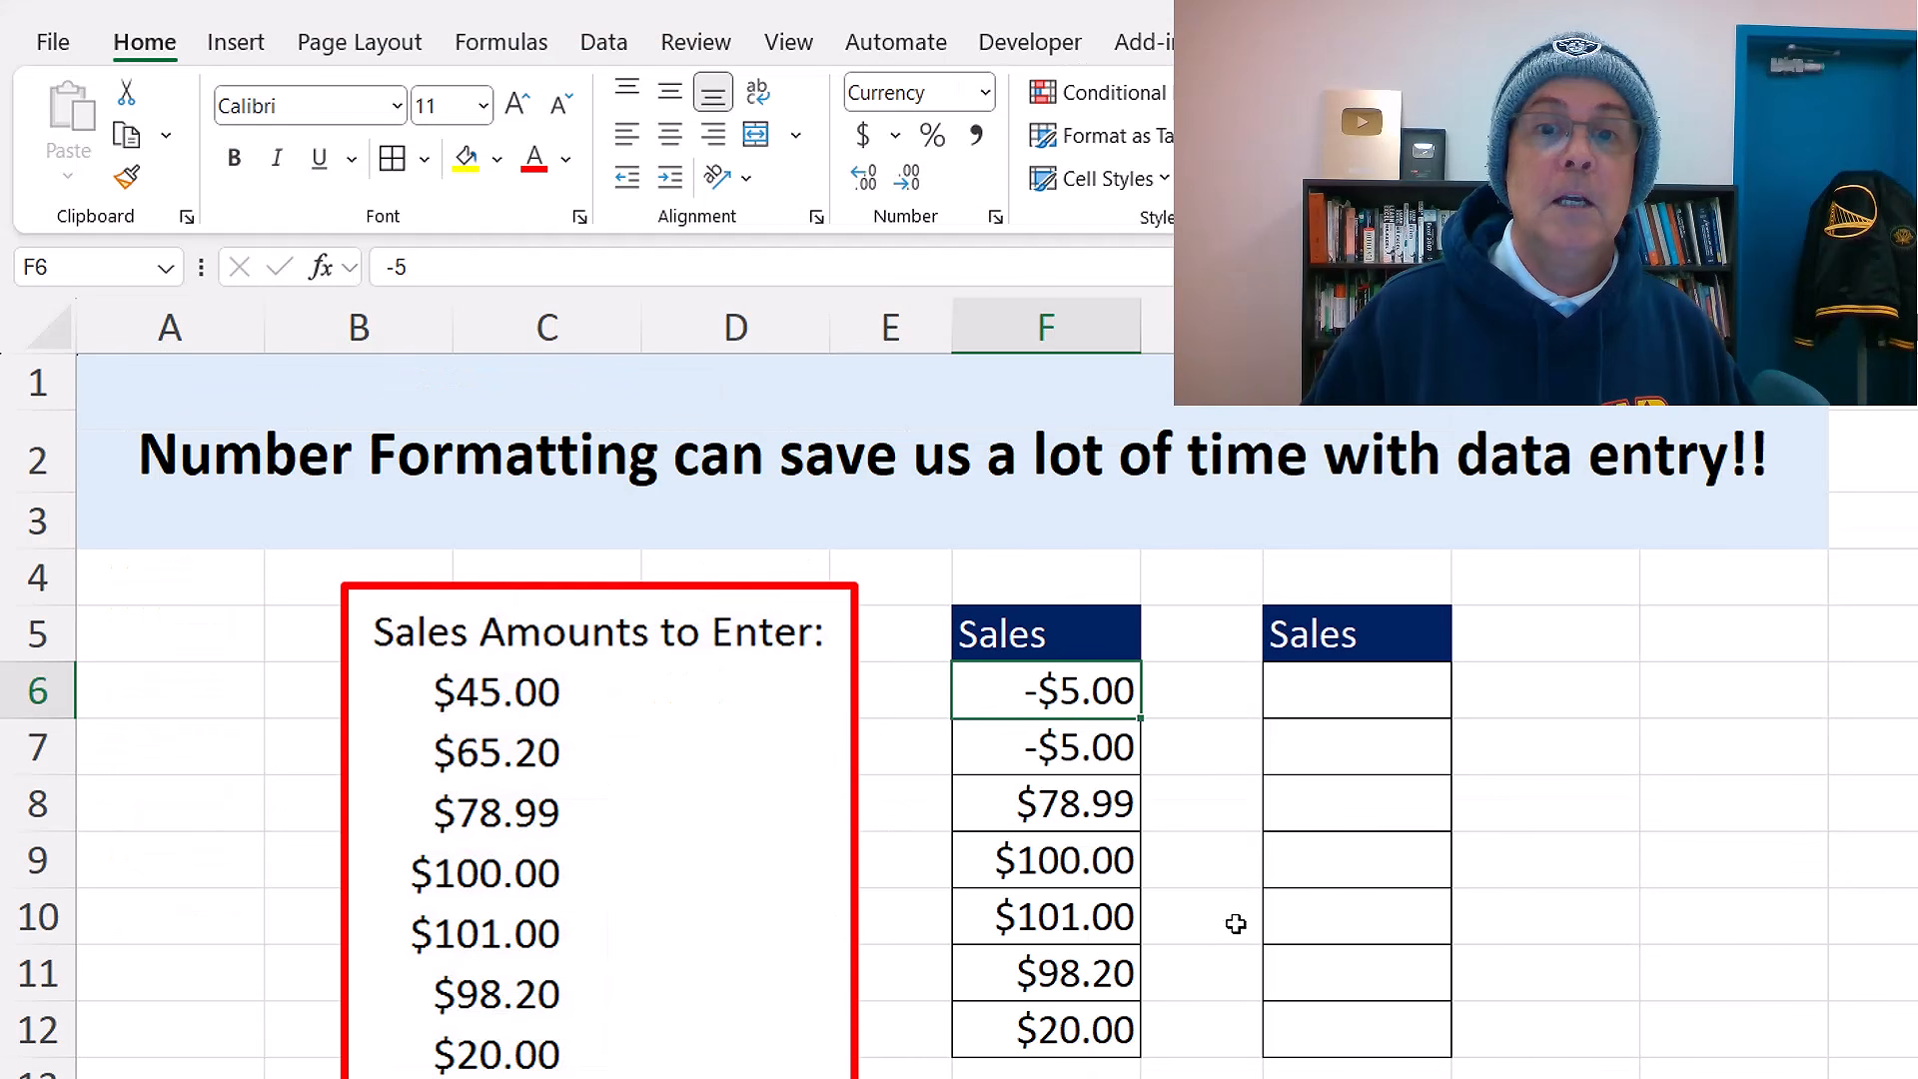
- Apply the Currency number format to the empty Sales cells H6:H12
drag(1324, 697, 1351, 1039)
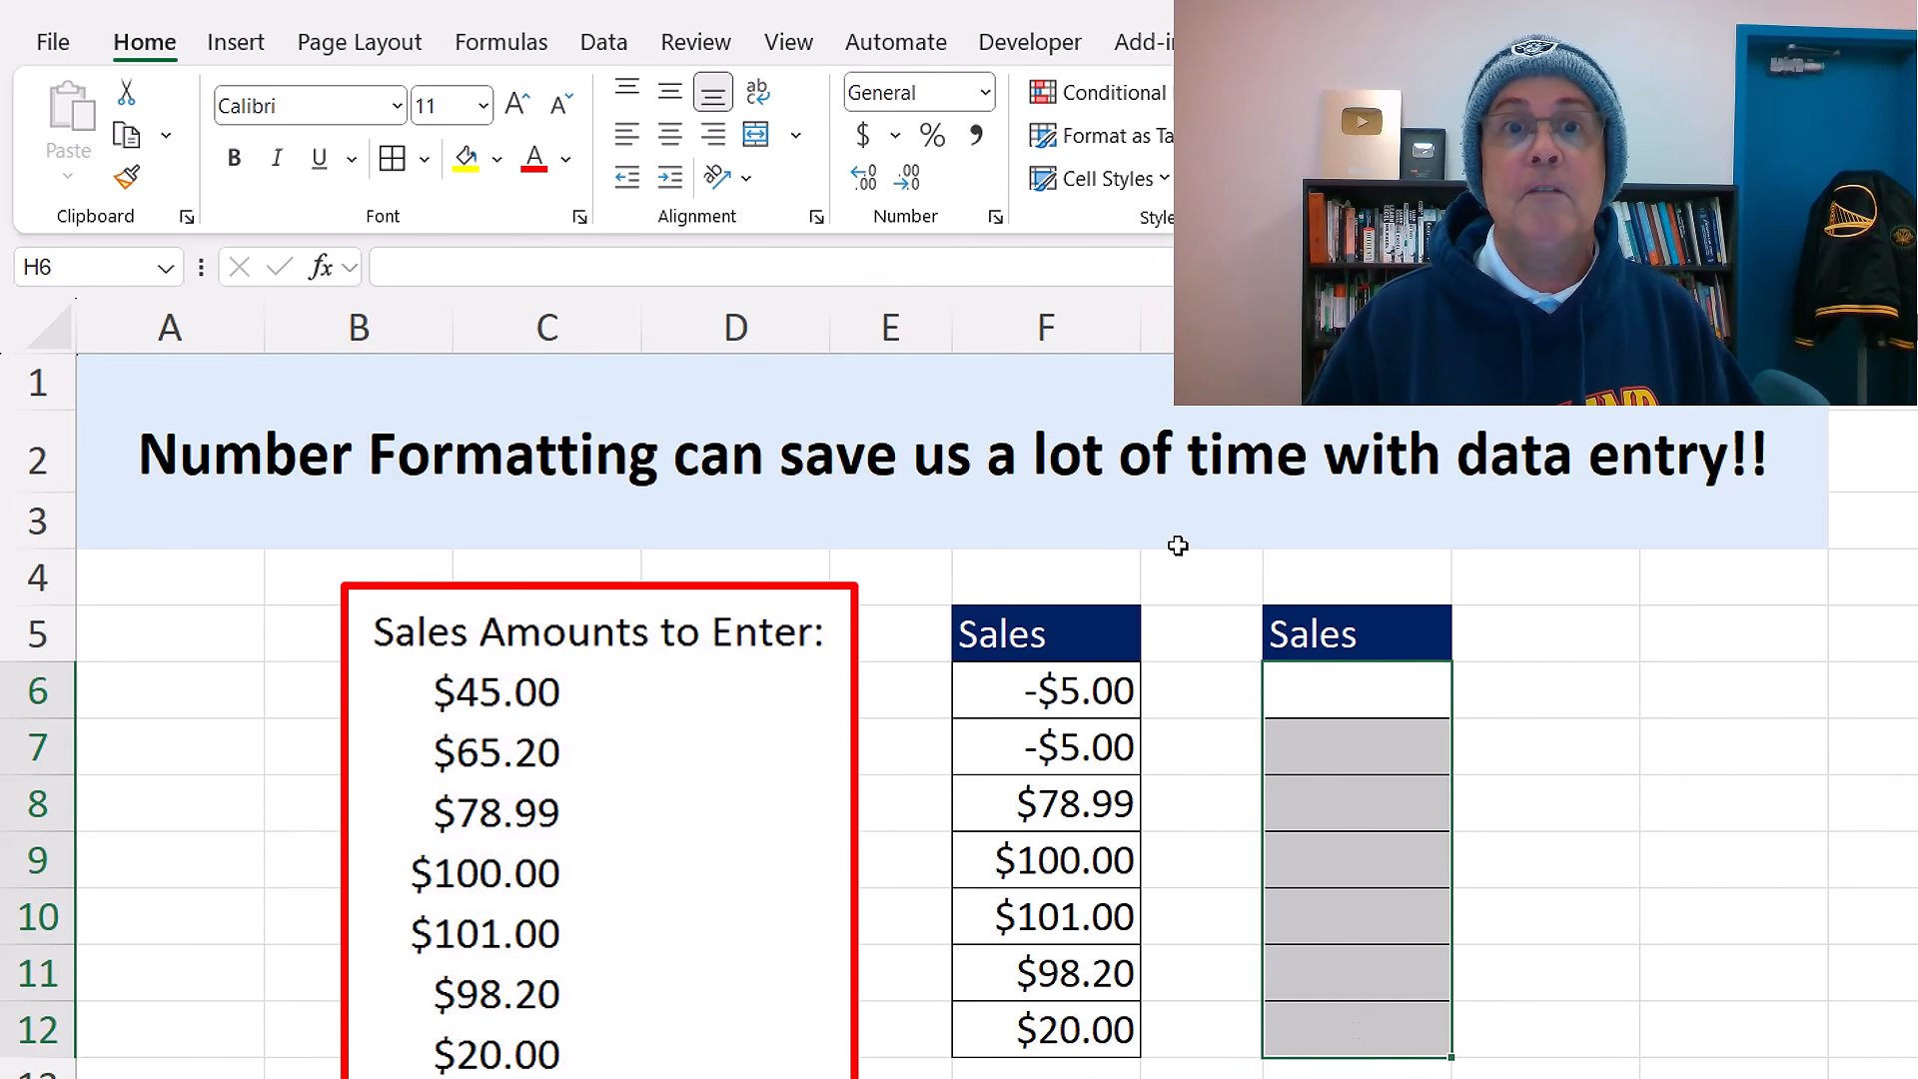
click(983, 96)
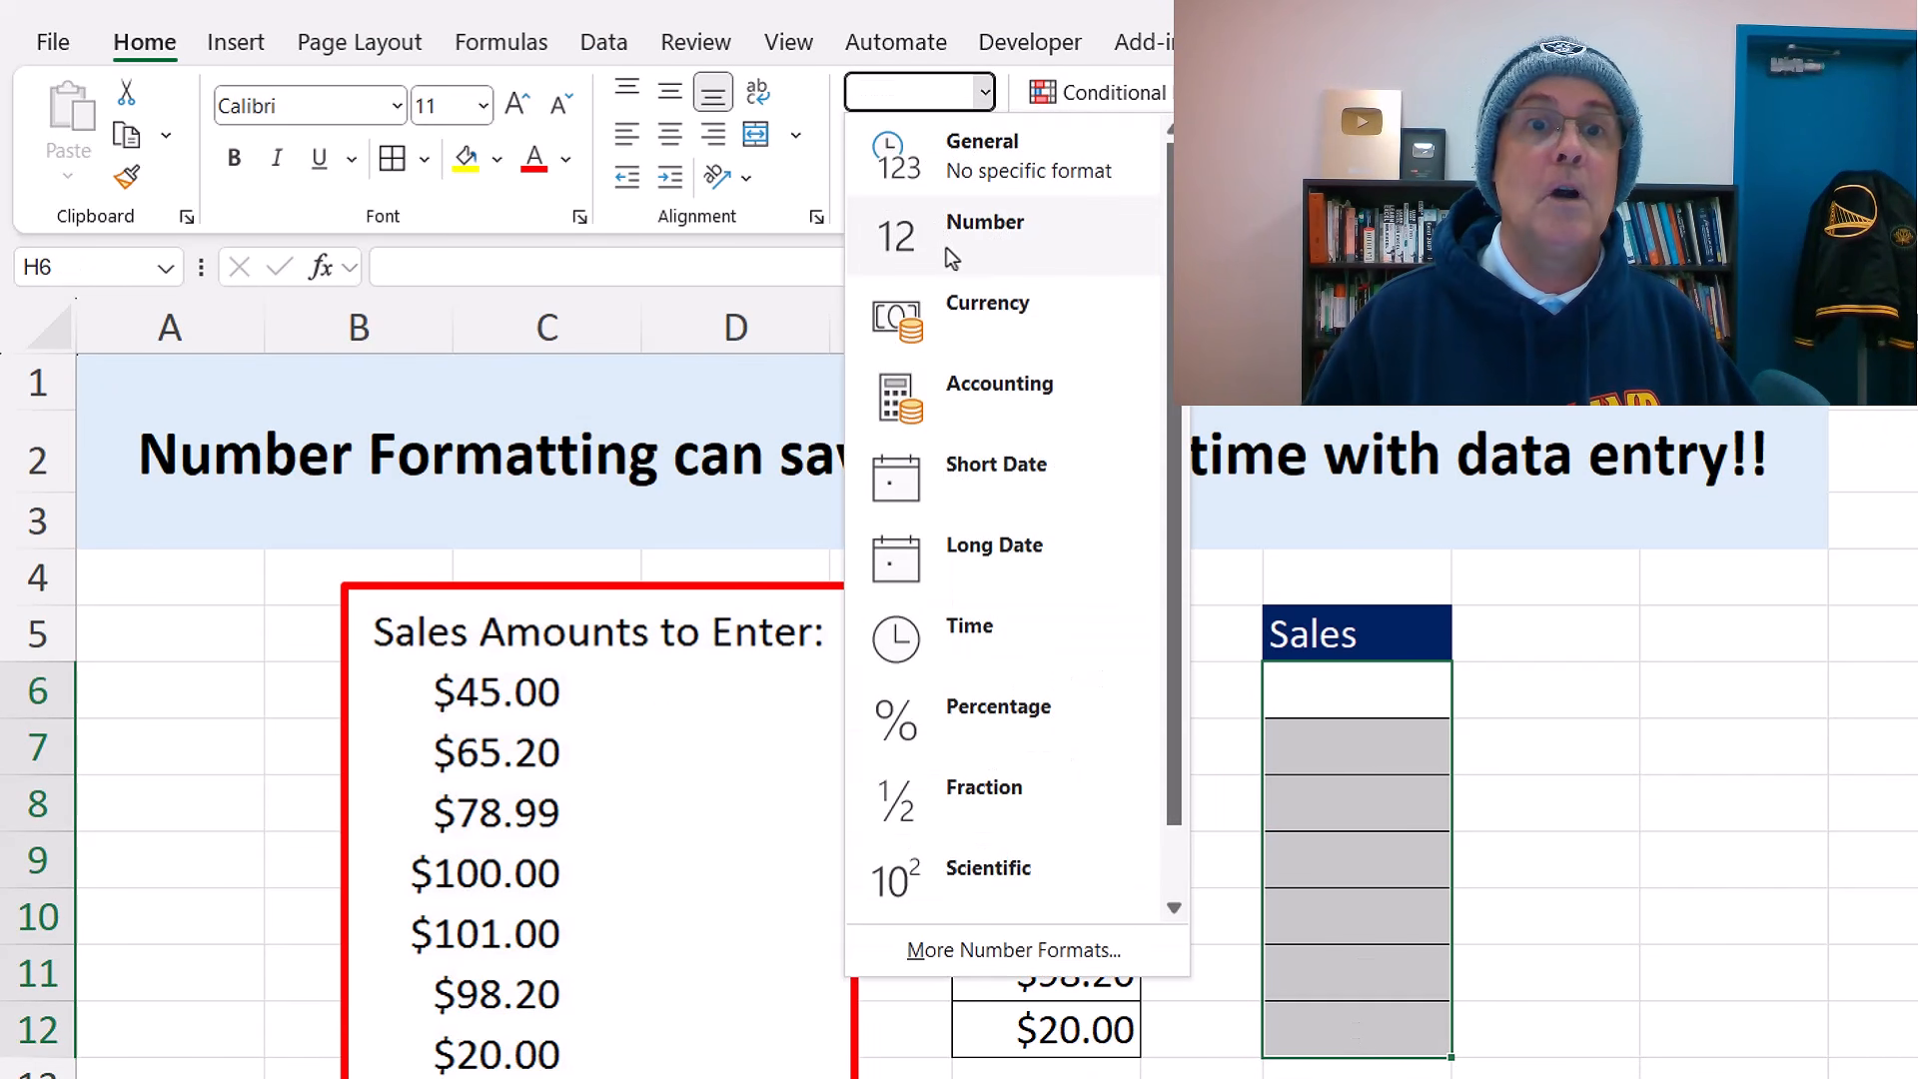
click(959, 319)
- Enter the sales amounts 45, 65.2, 78.99, 100, 101, 98.2 and 20 in H6:H12 without dollar signs
click(1384, 706)
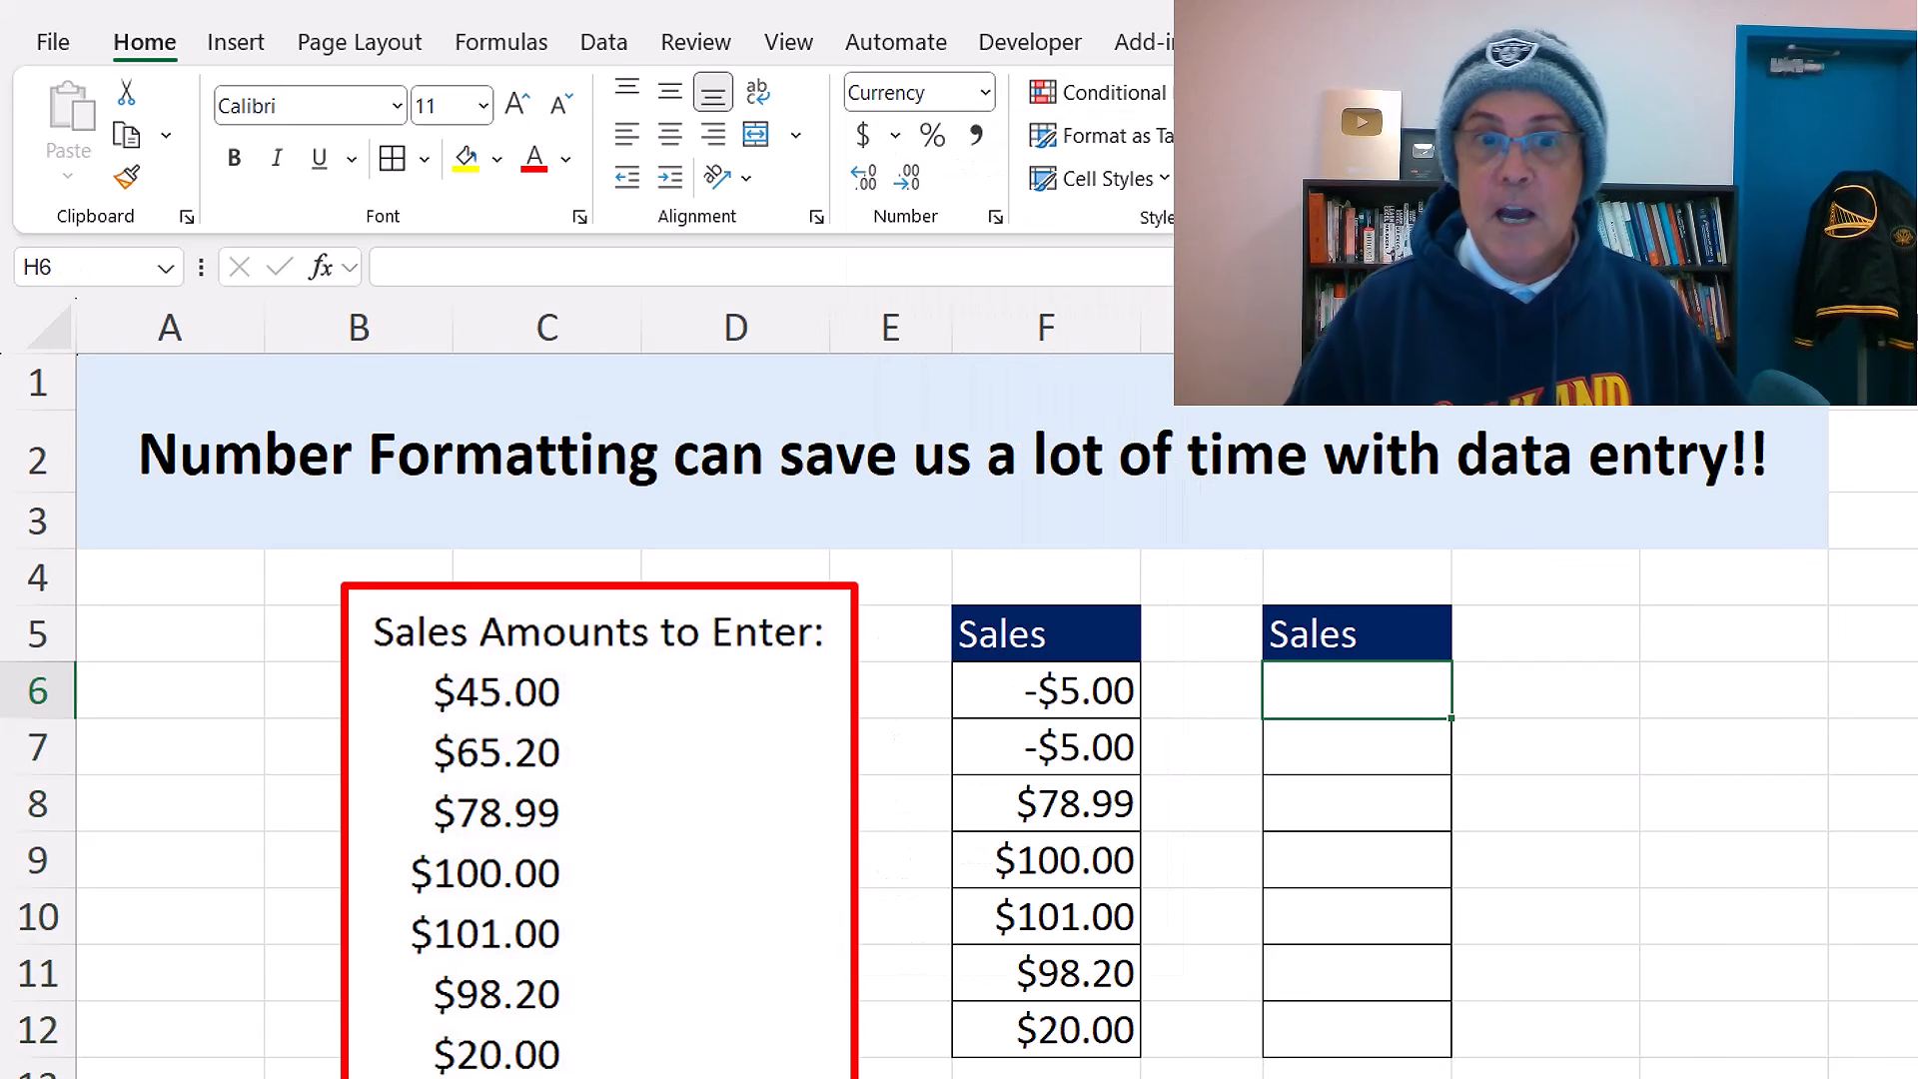
text(45)
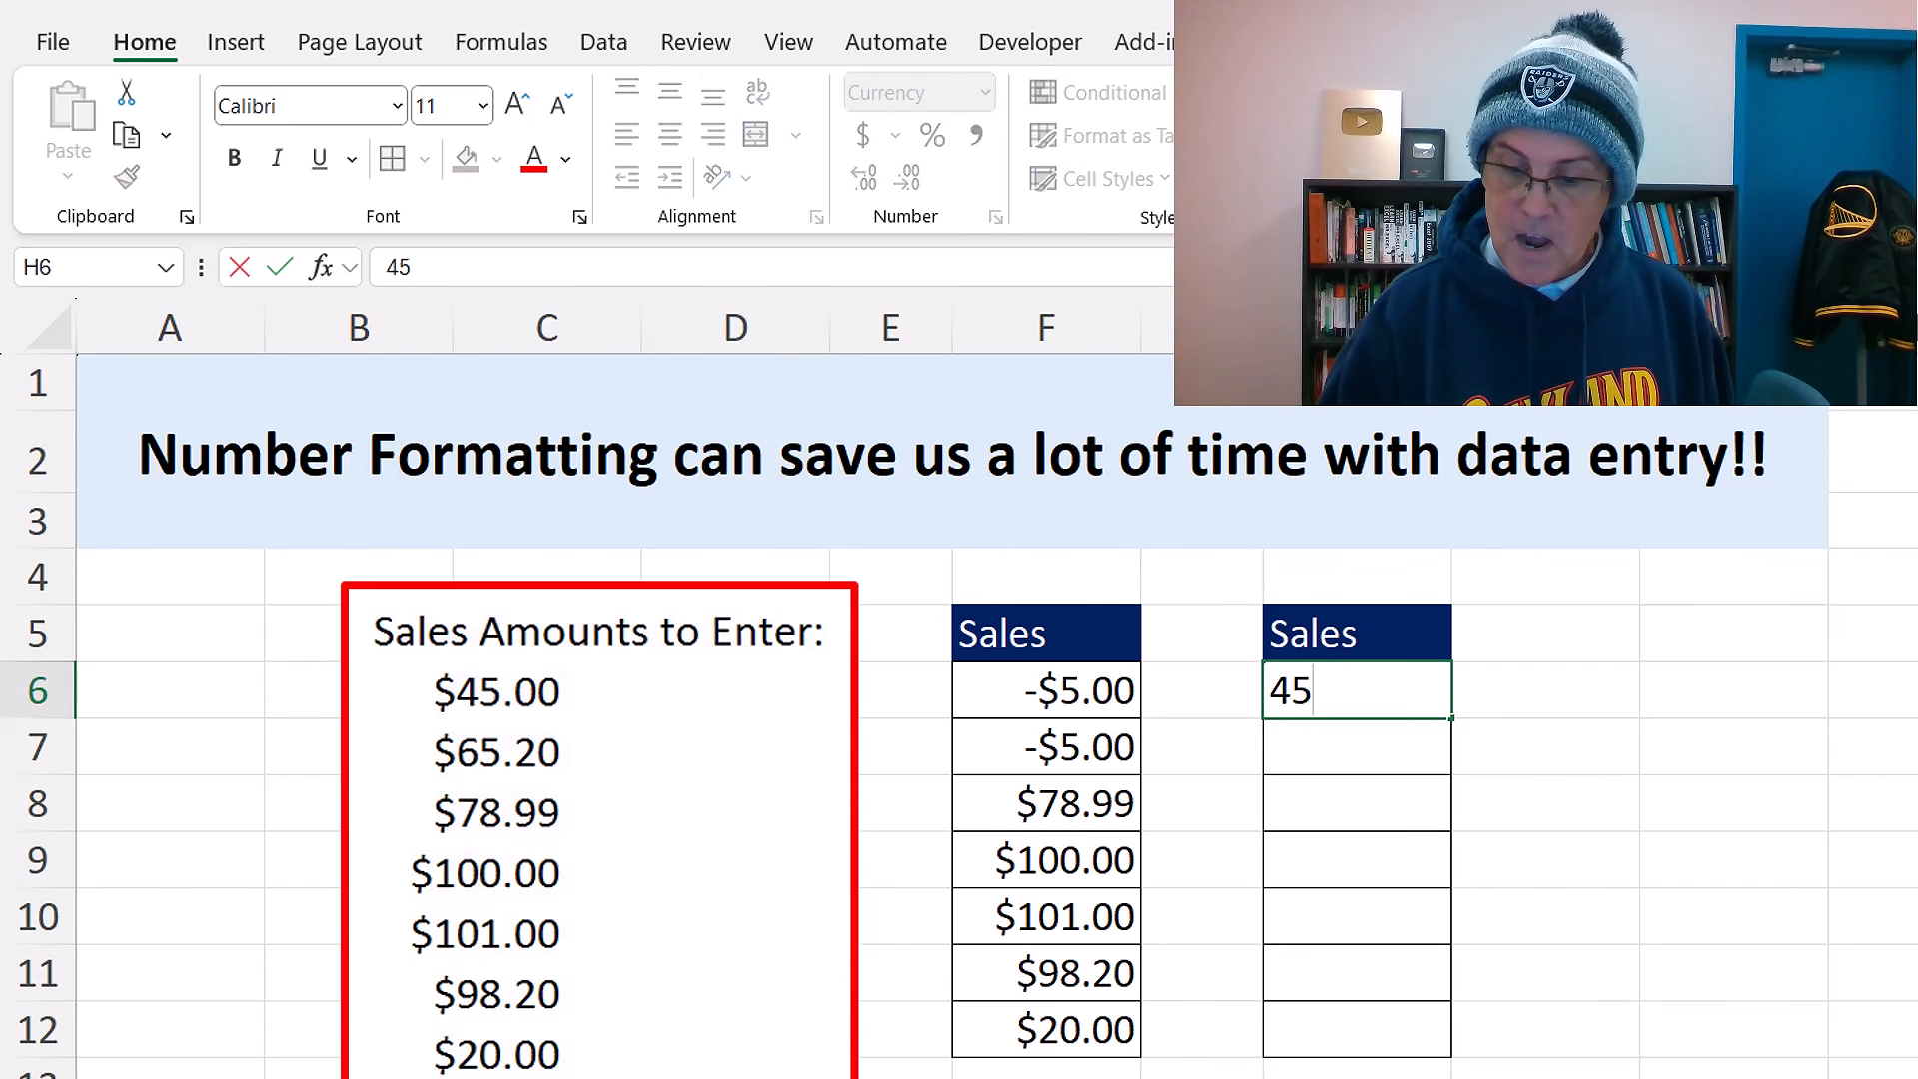
key(Return)
text(65.2)
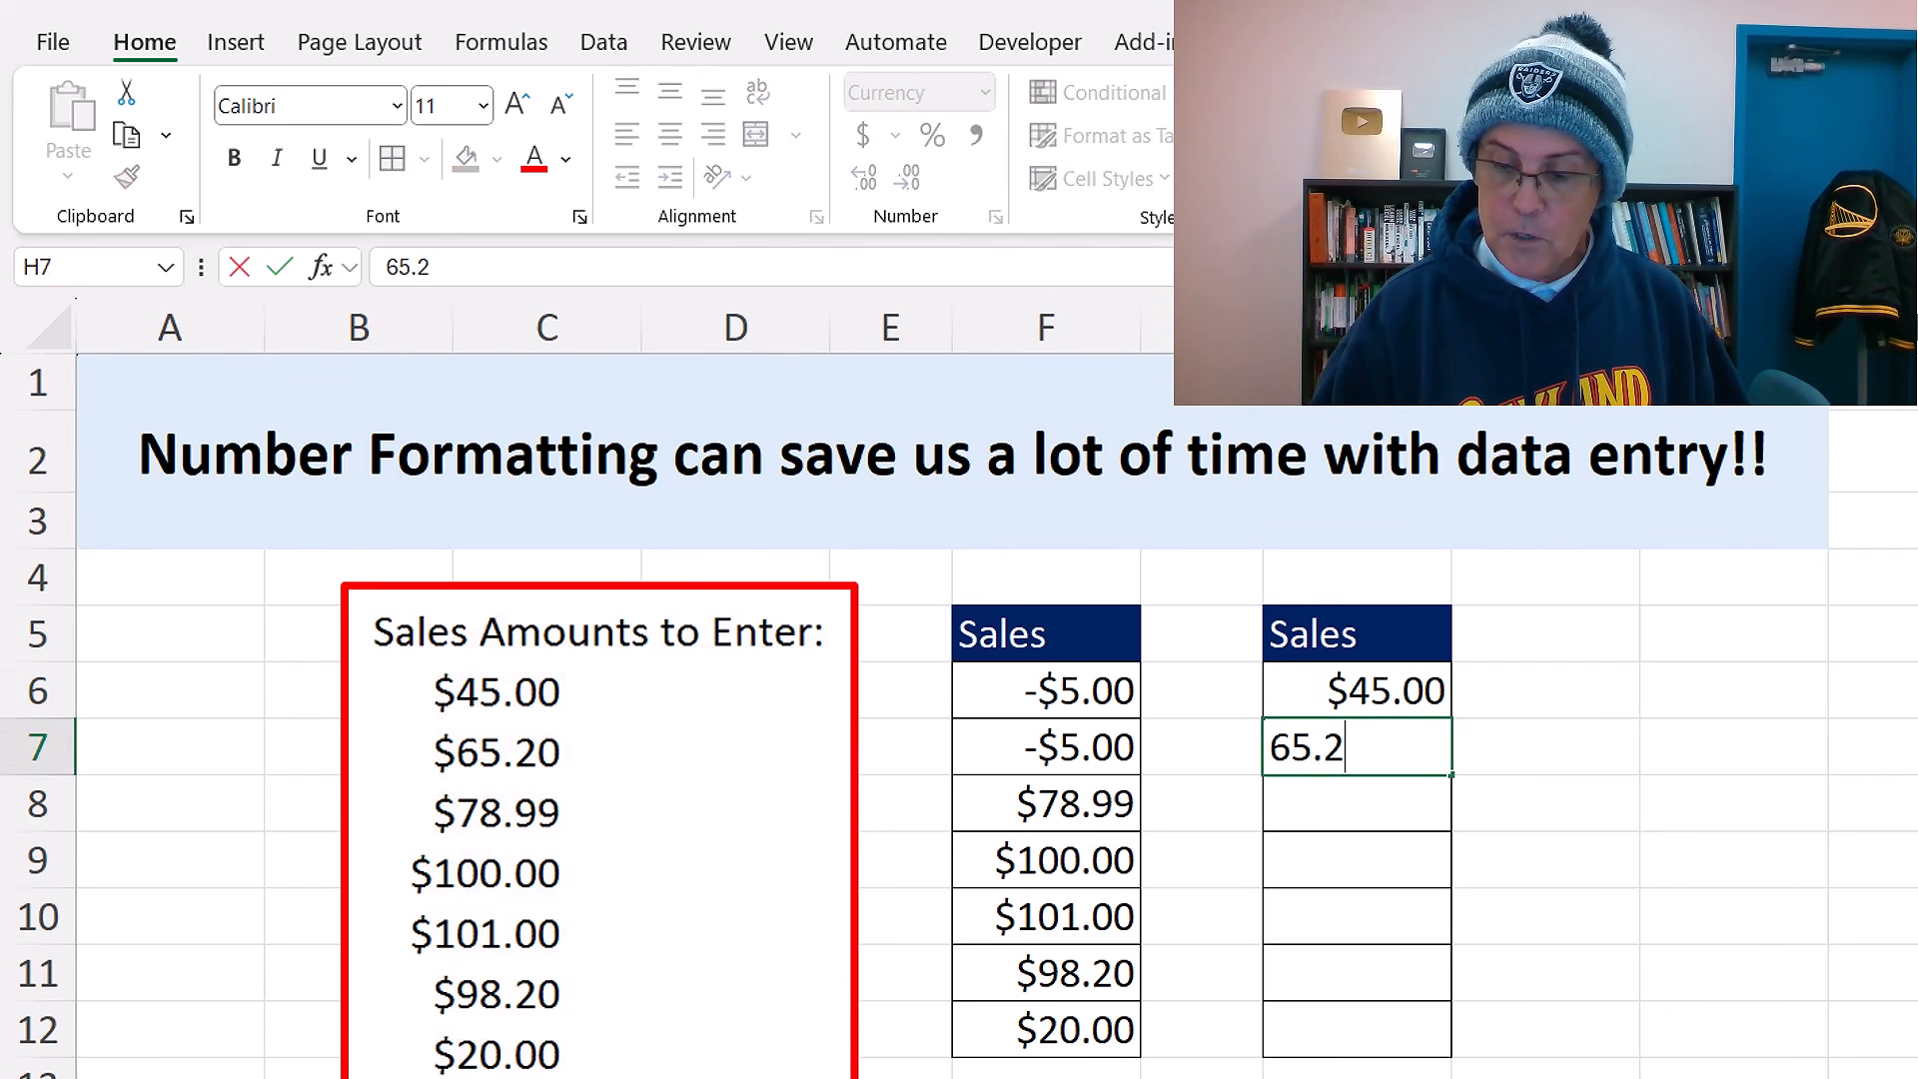
key(Return)
text(78.)
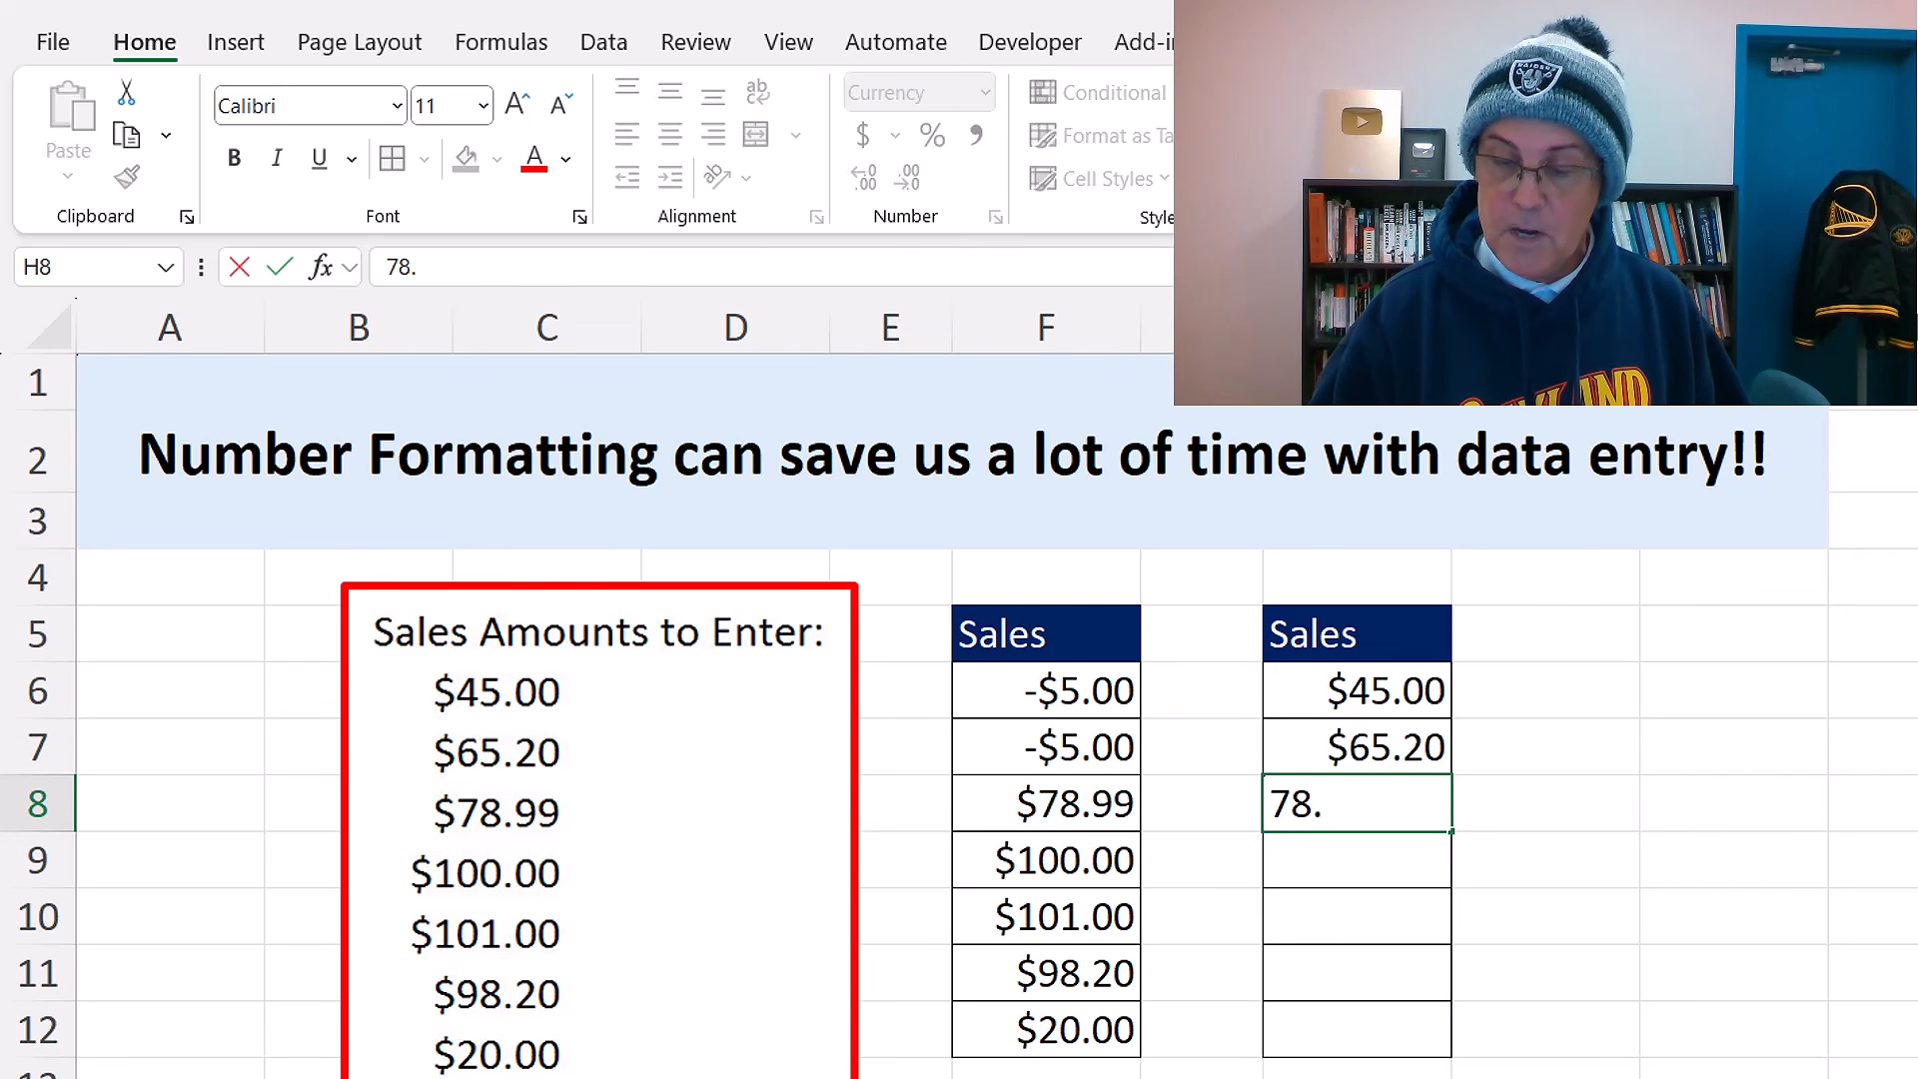
text(99)
key(Return)
text(100)
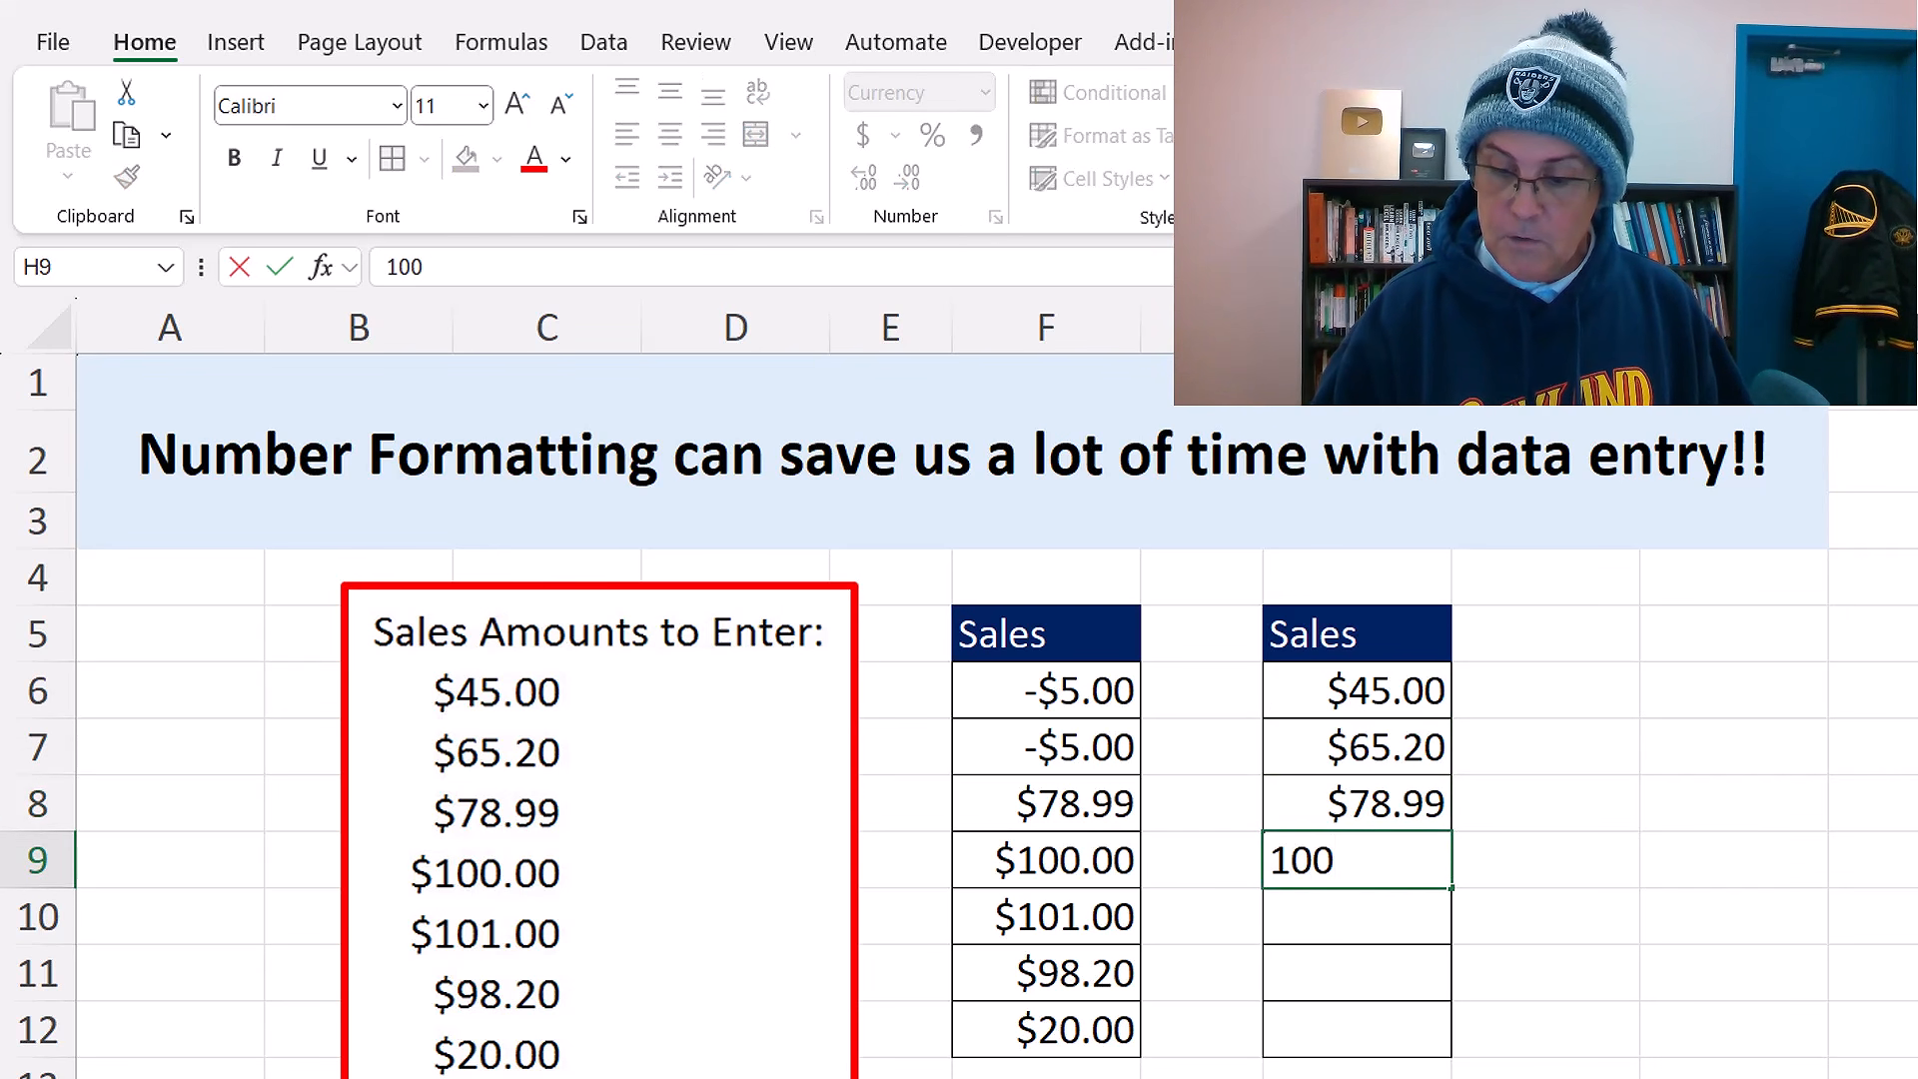
key(Return)
text(101)
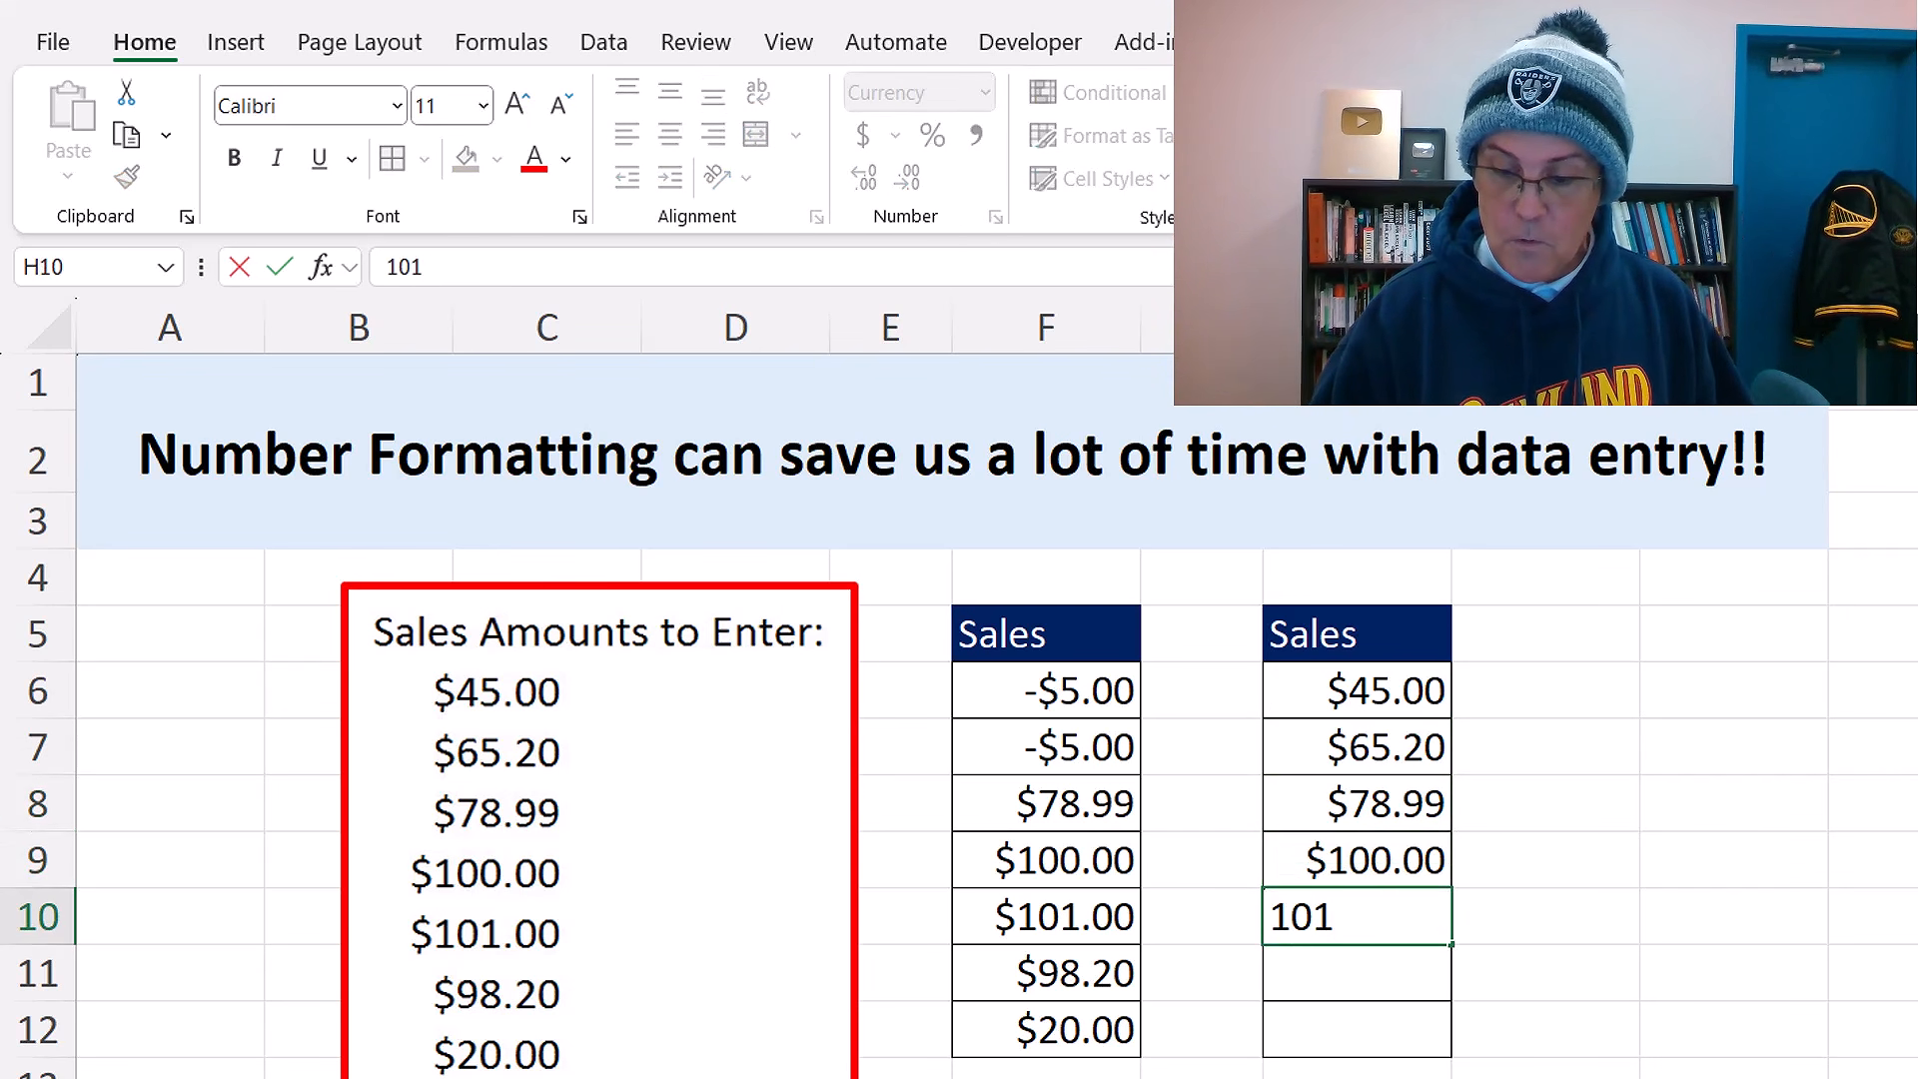
key(Return)
text(98.2)
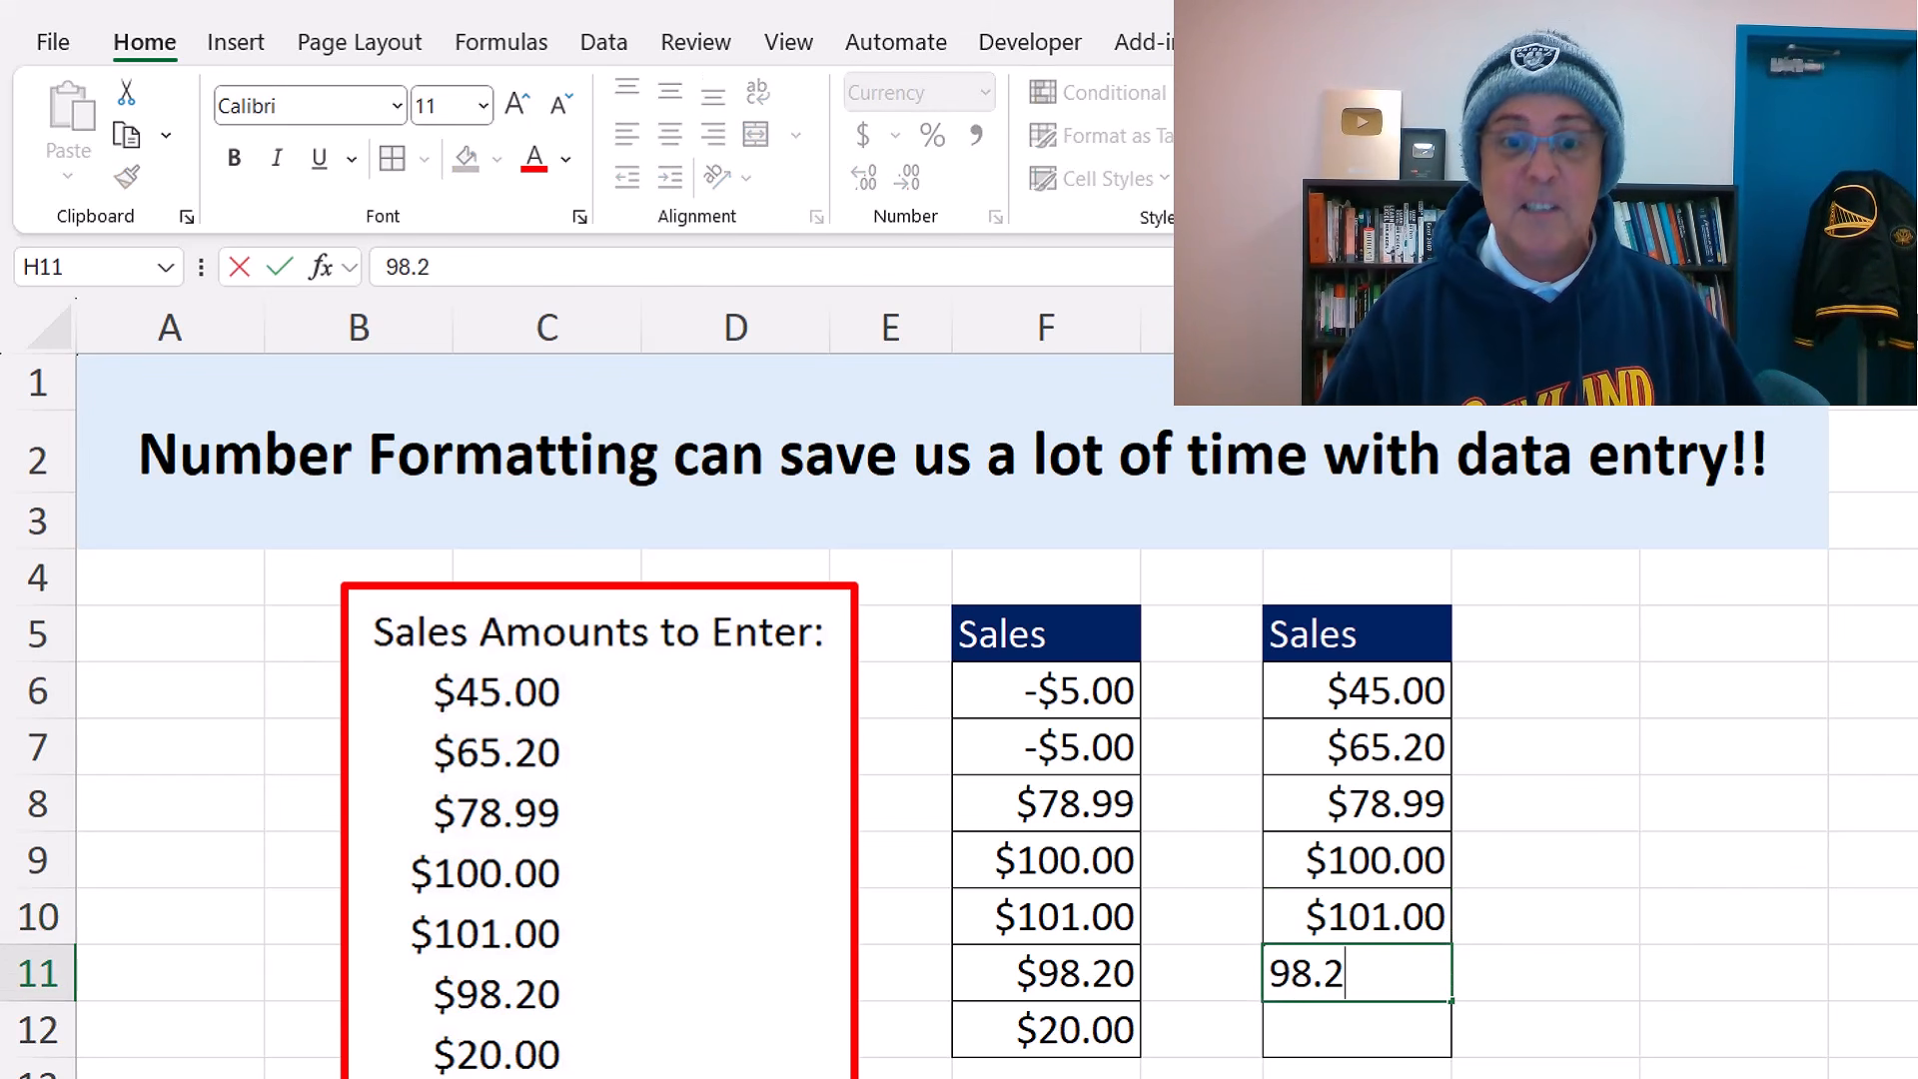
key(Return)
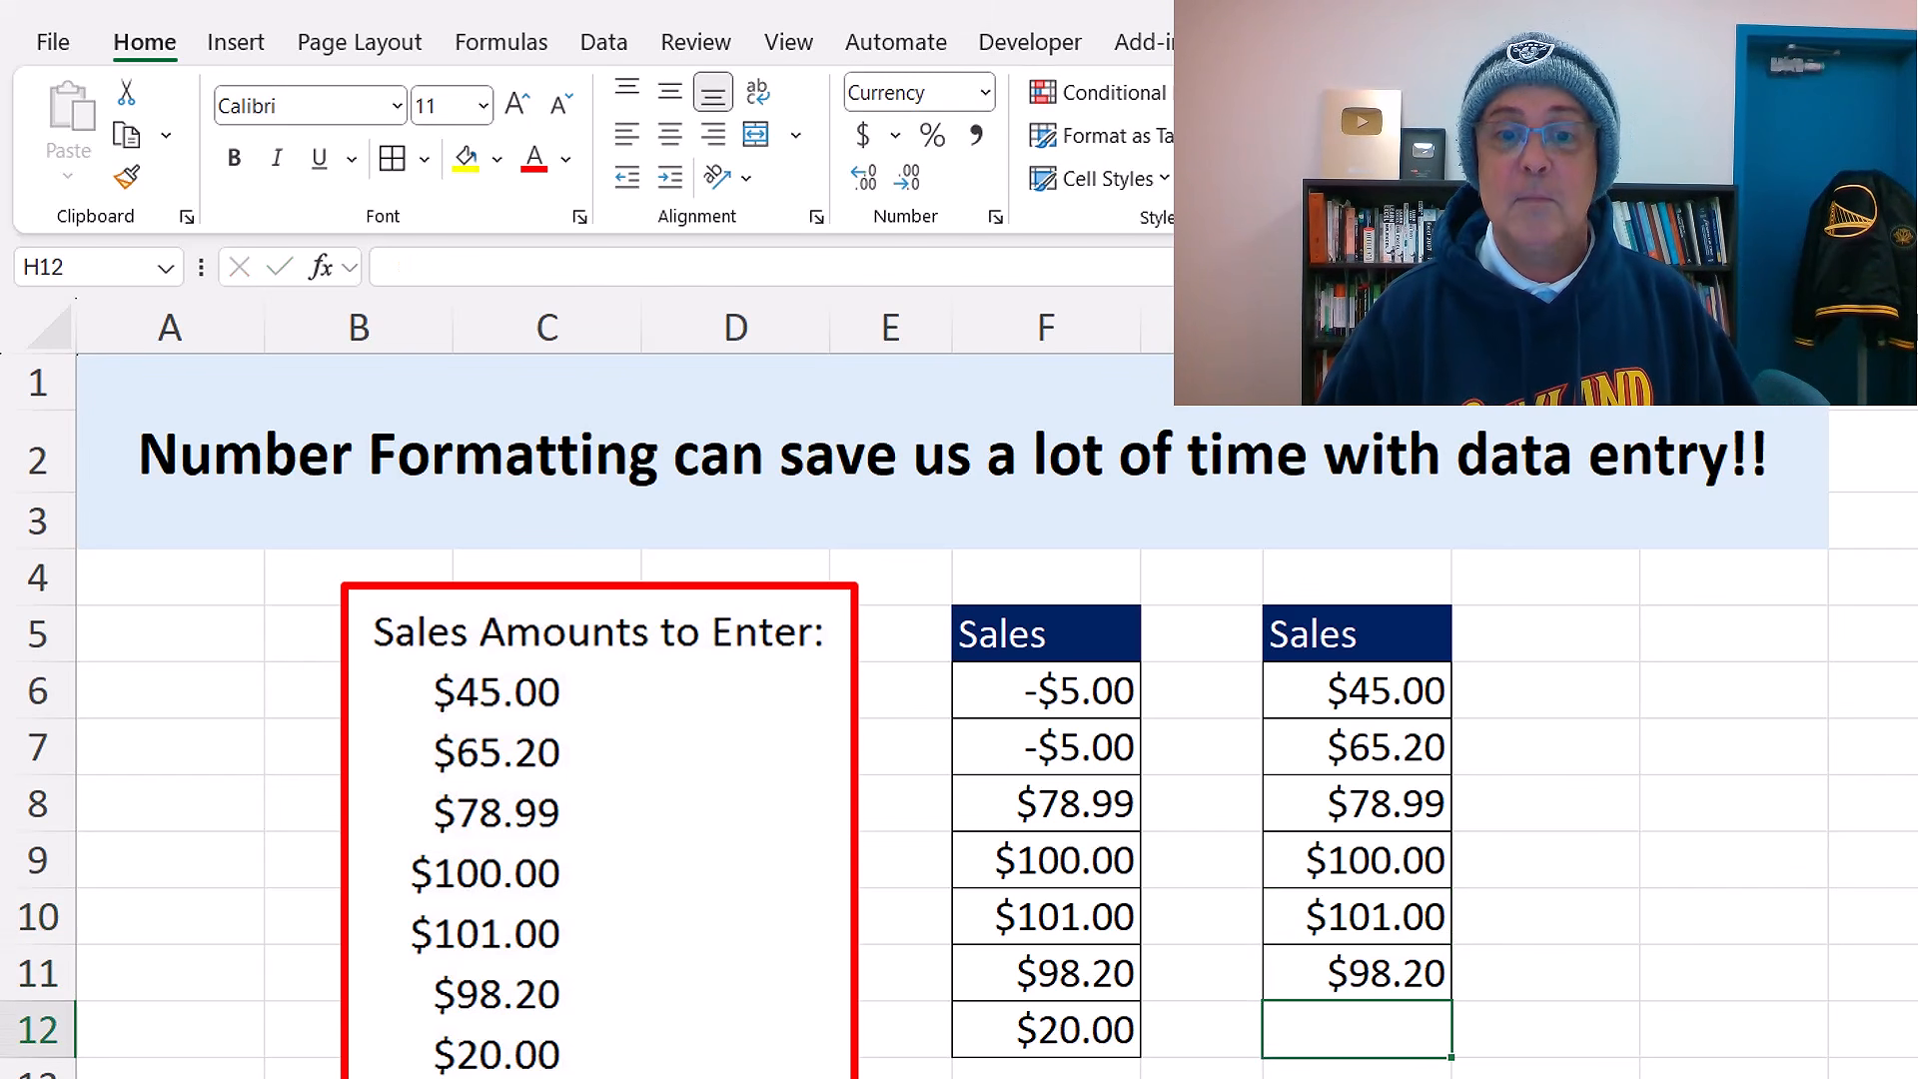
text(20)
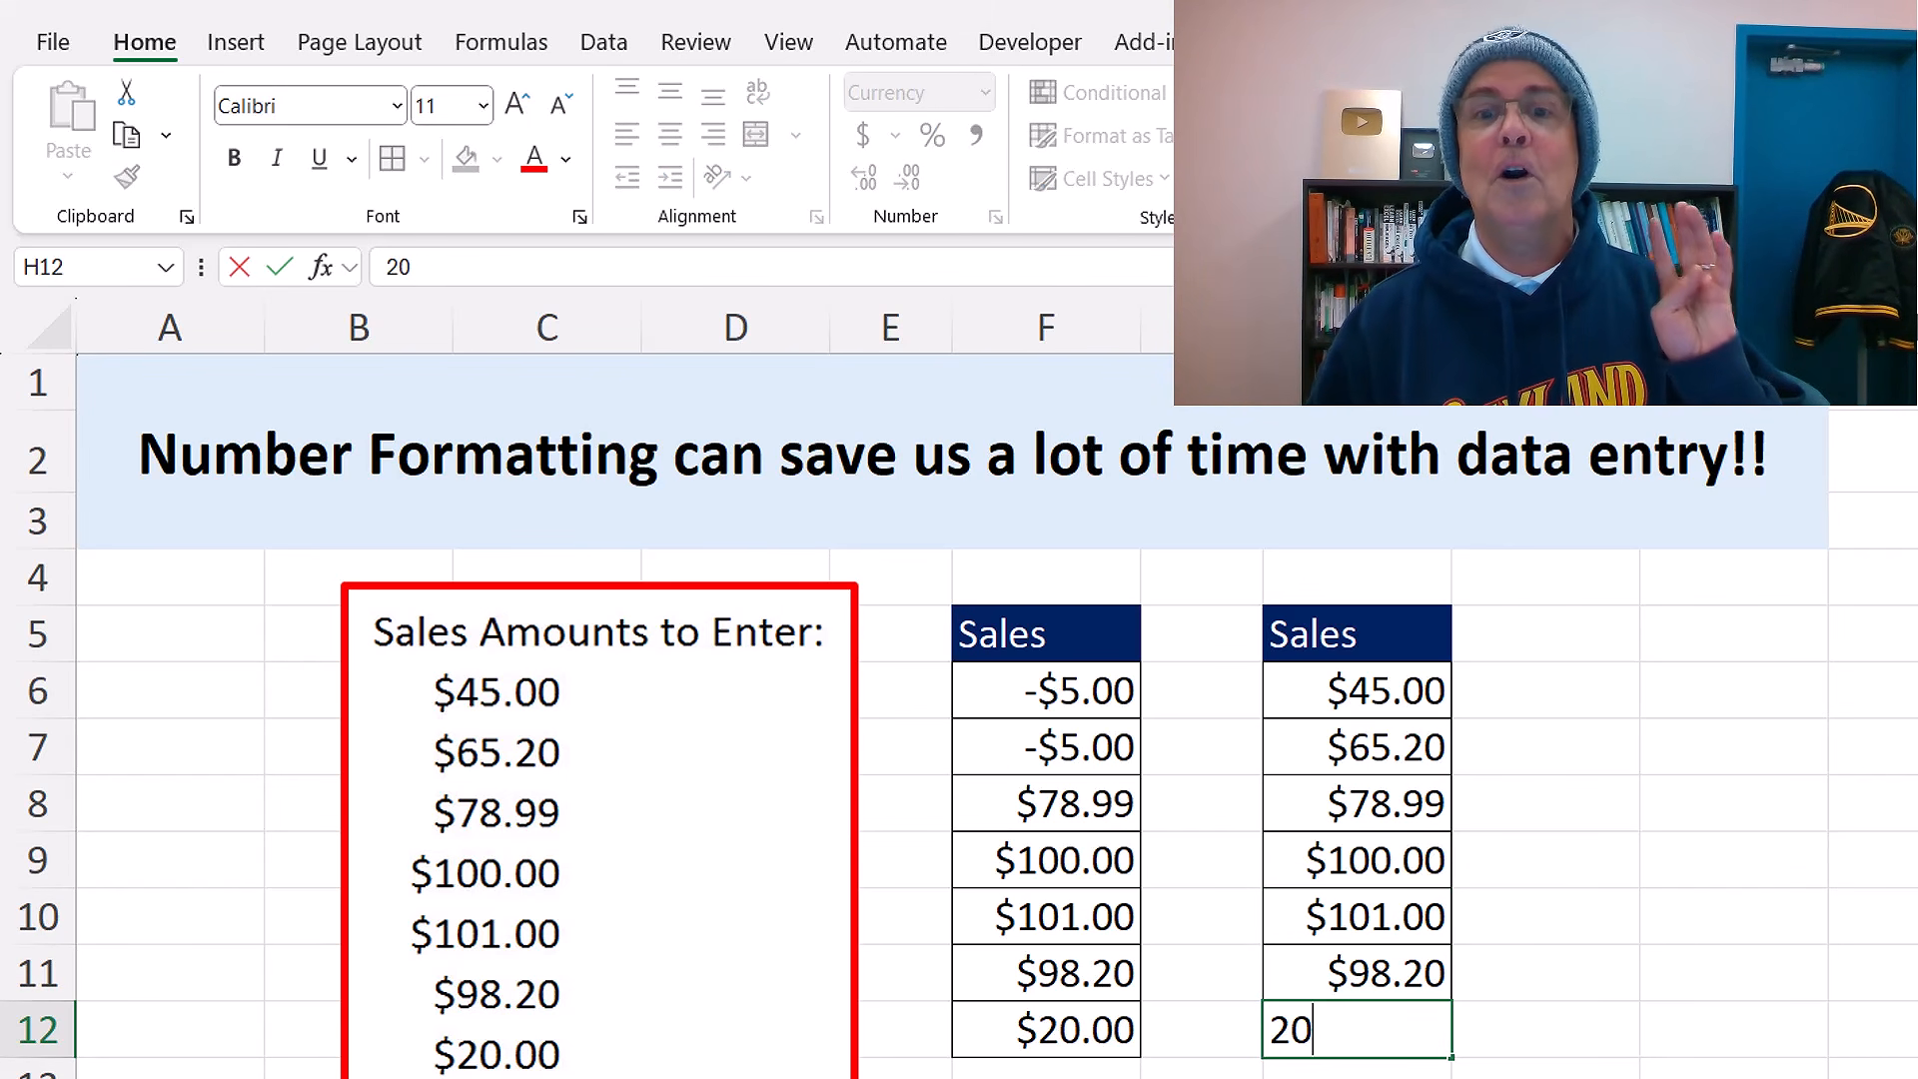
key(Return)
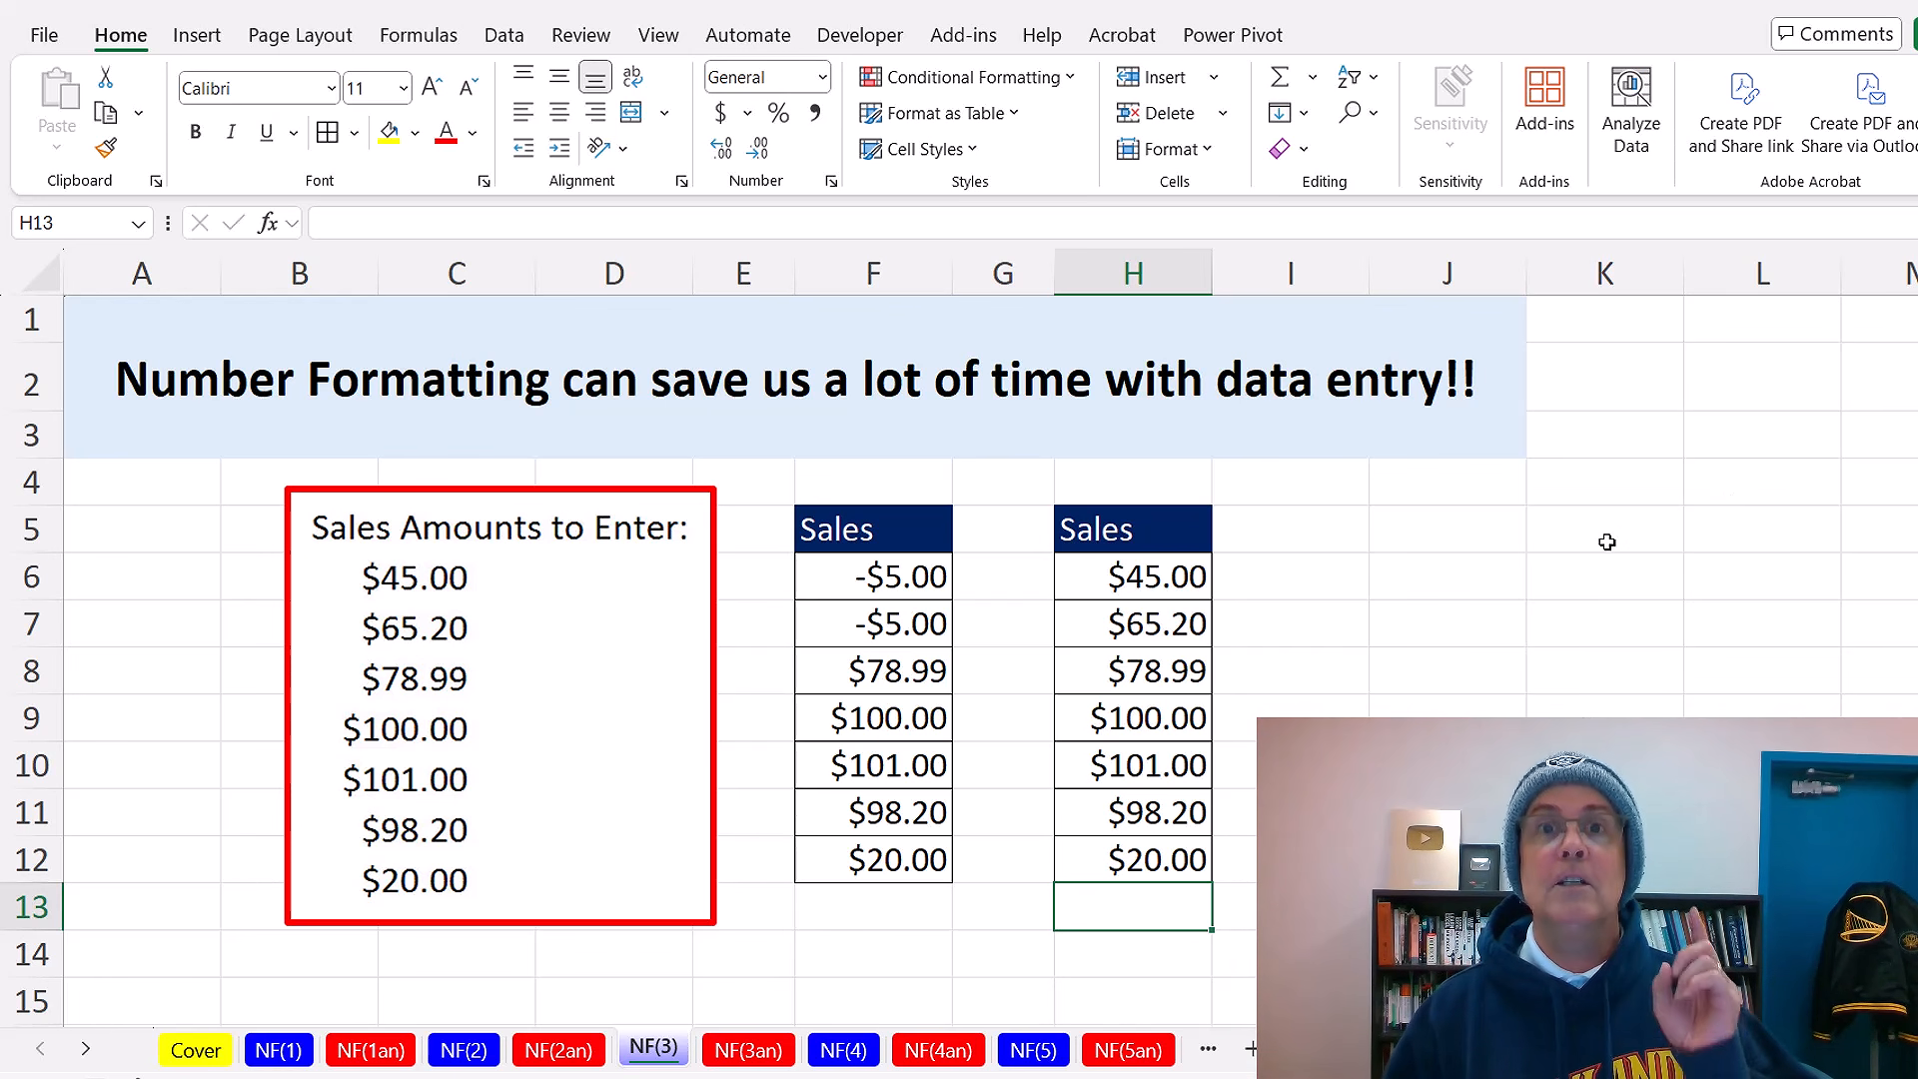
- On the NF(4) sheet, apply the Currency number format to the sales values in D4:D10
click(858, 1059)
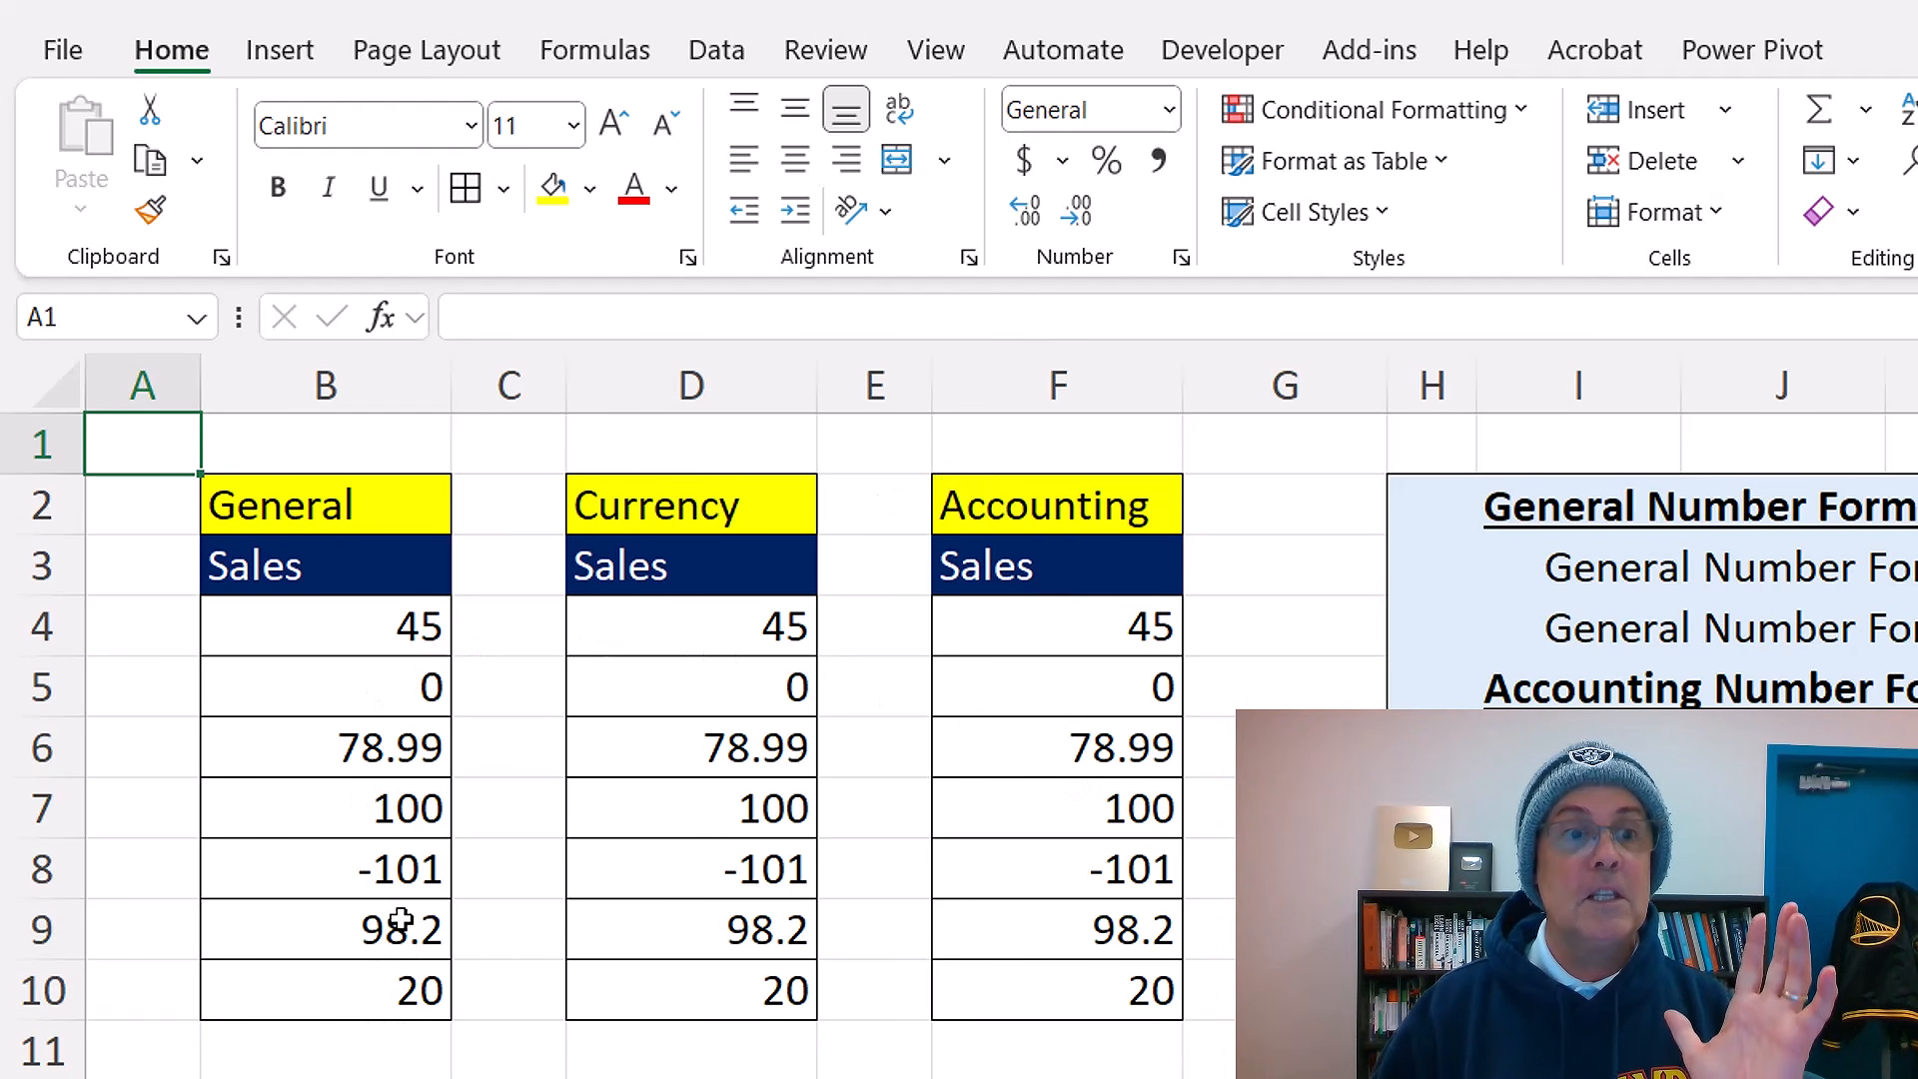
drag(719, 621, 719, 987)
click(1169, 109)
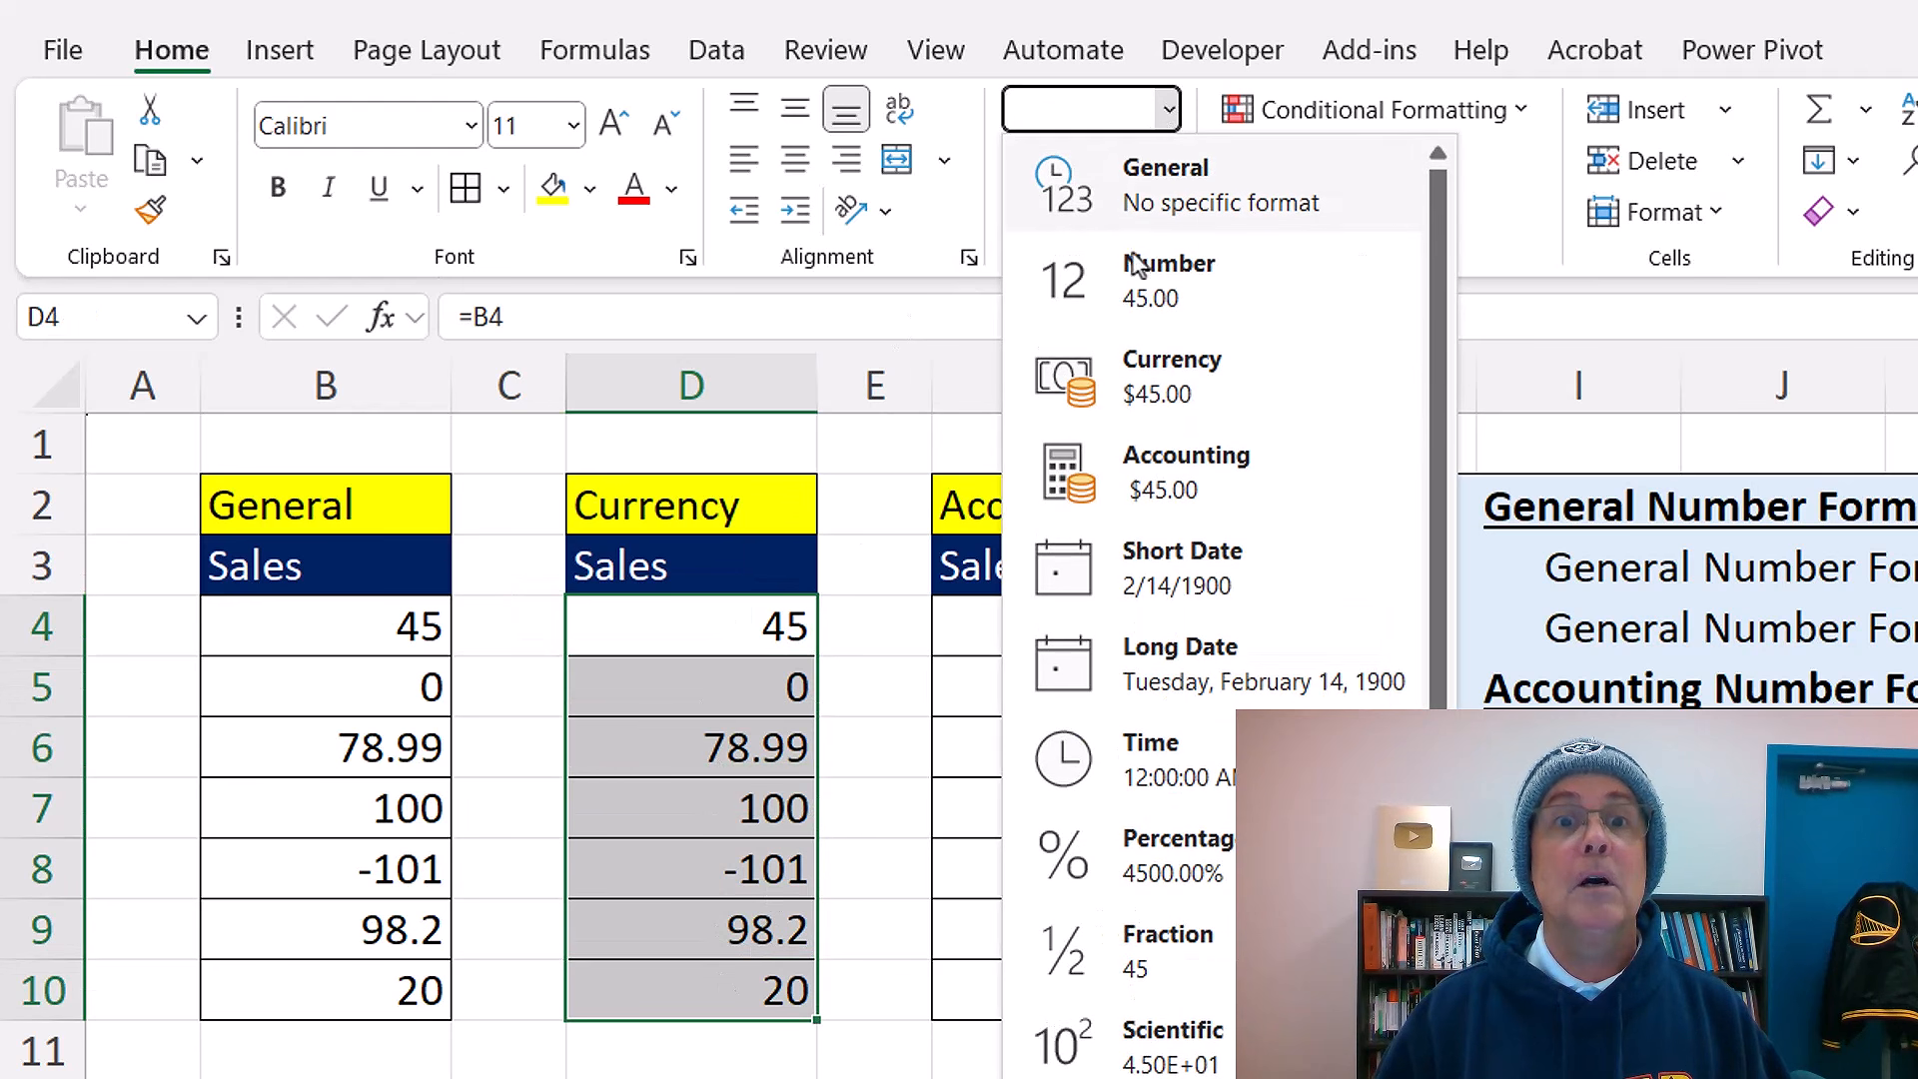
click(1137, 381)
- Apply the Accounting number format to F4:F10 and compare the negative amounts in D8 and F8
click(1051, 633)
drag(1051, 633, 1105, 1002)
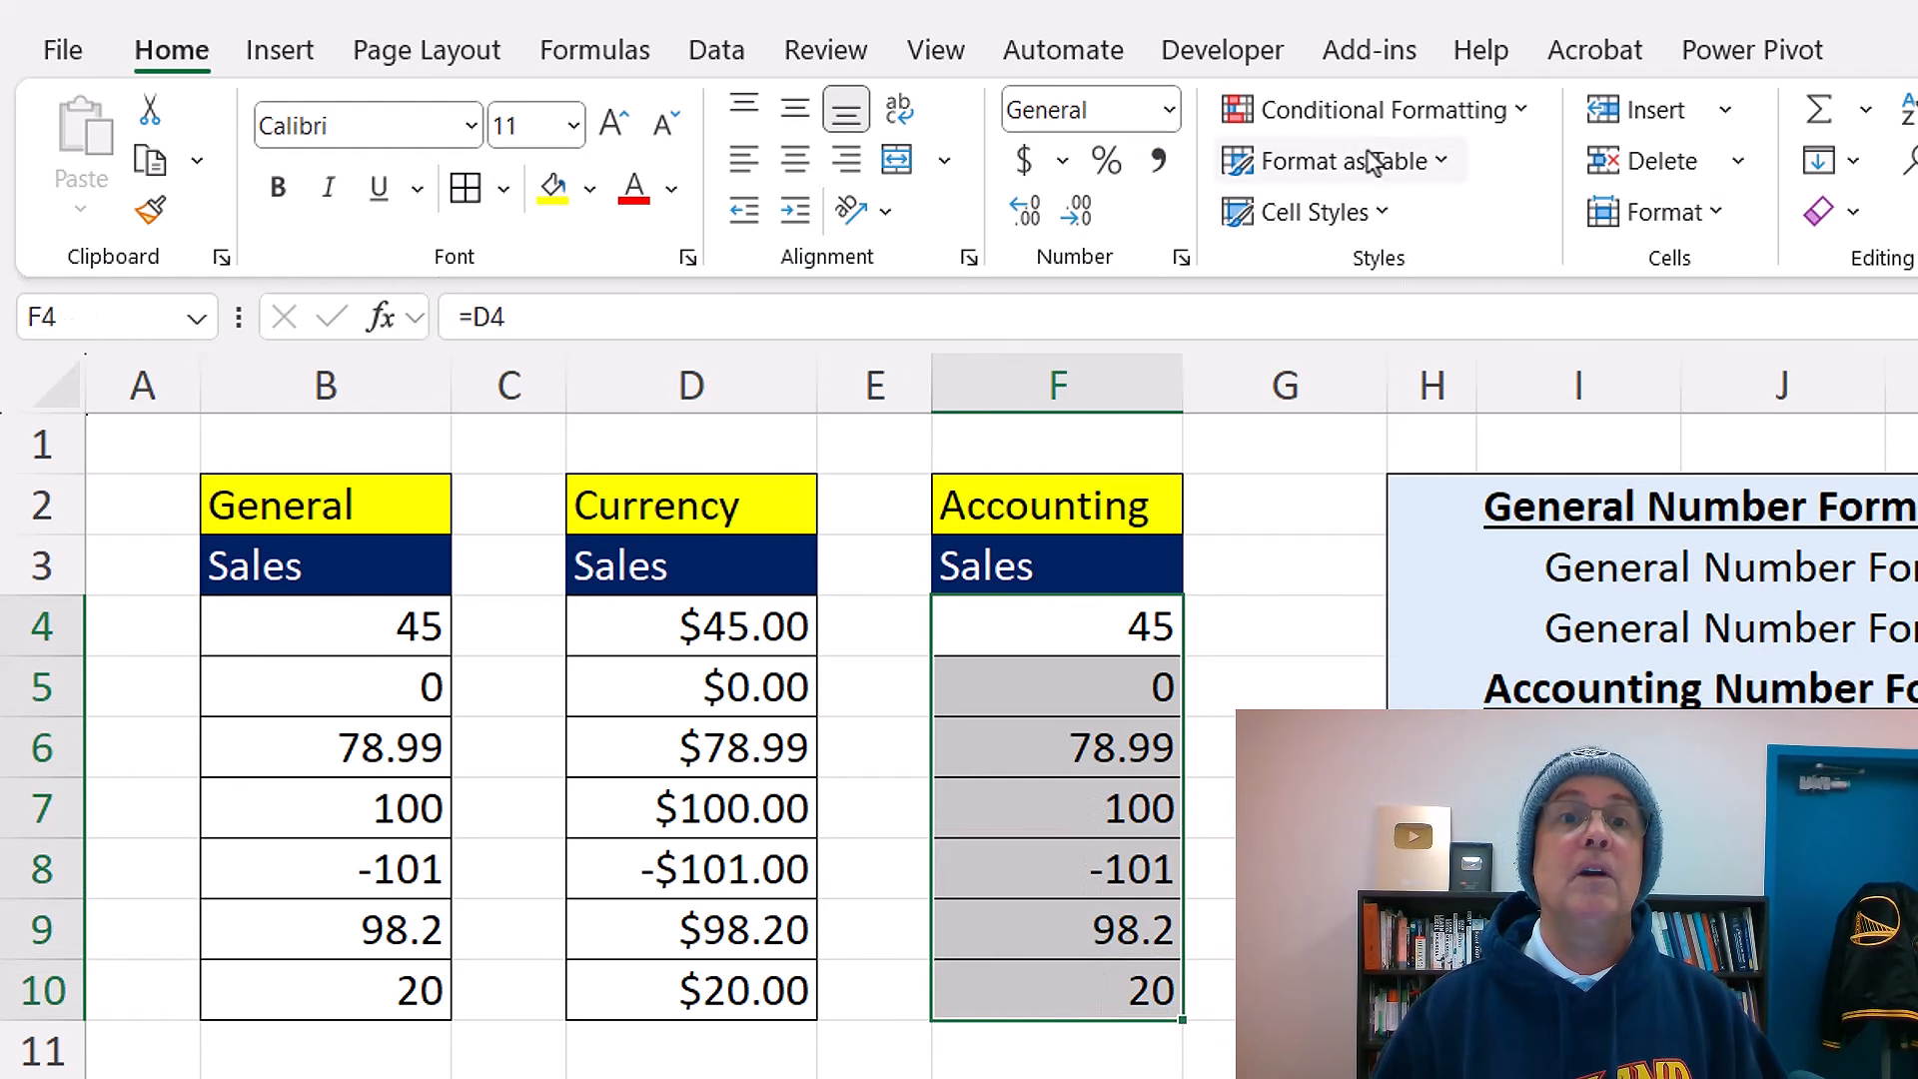
click(1170, 112)
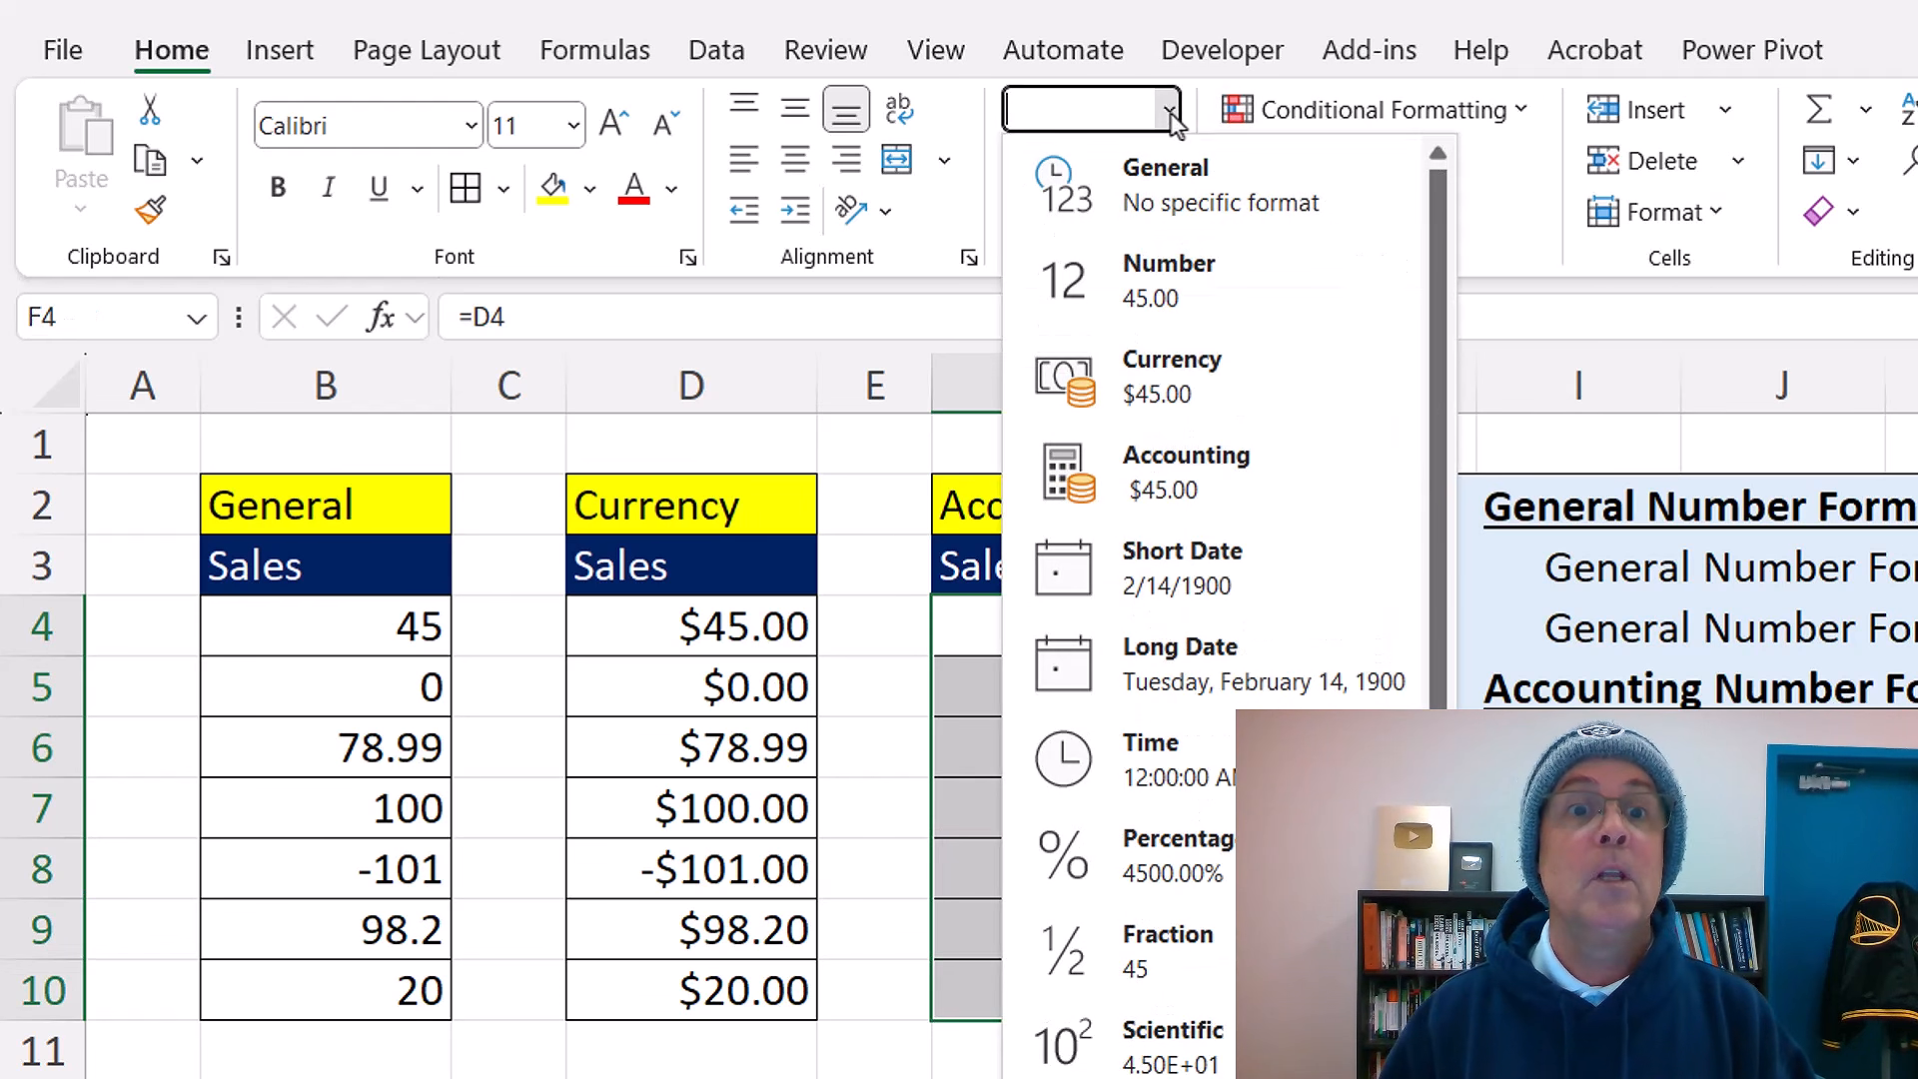
click(1223, 492)
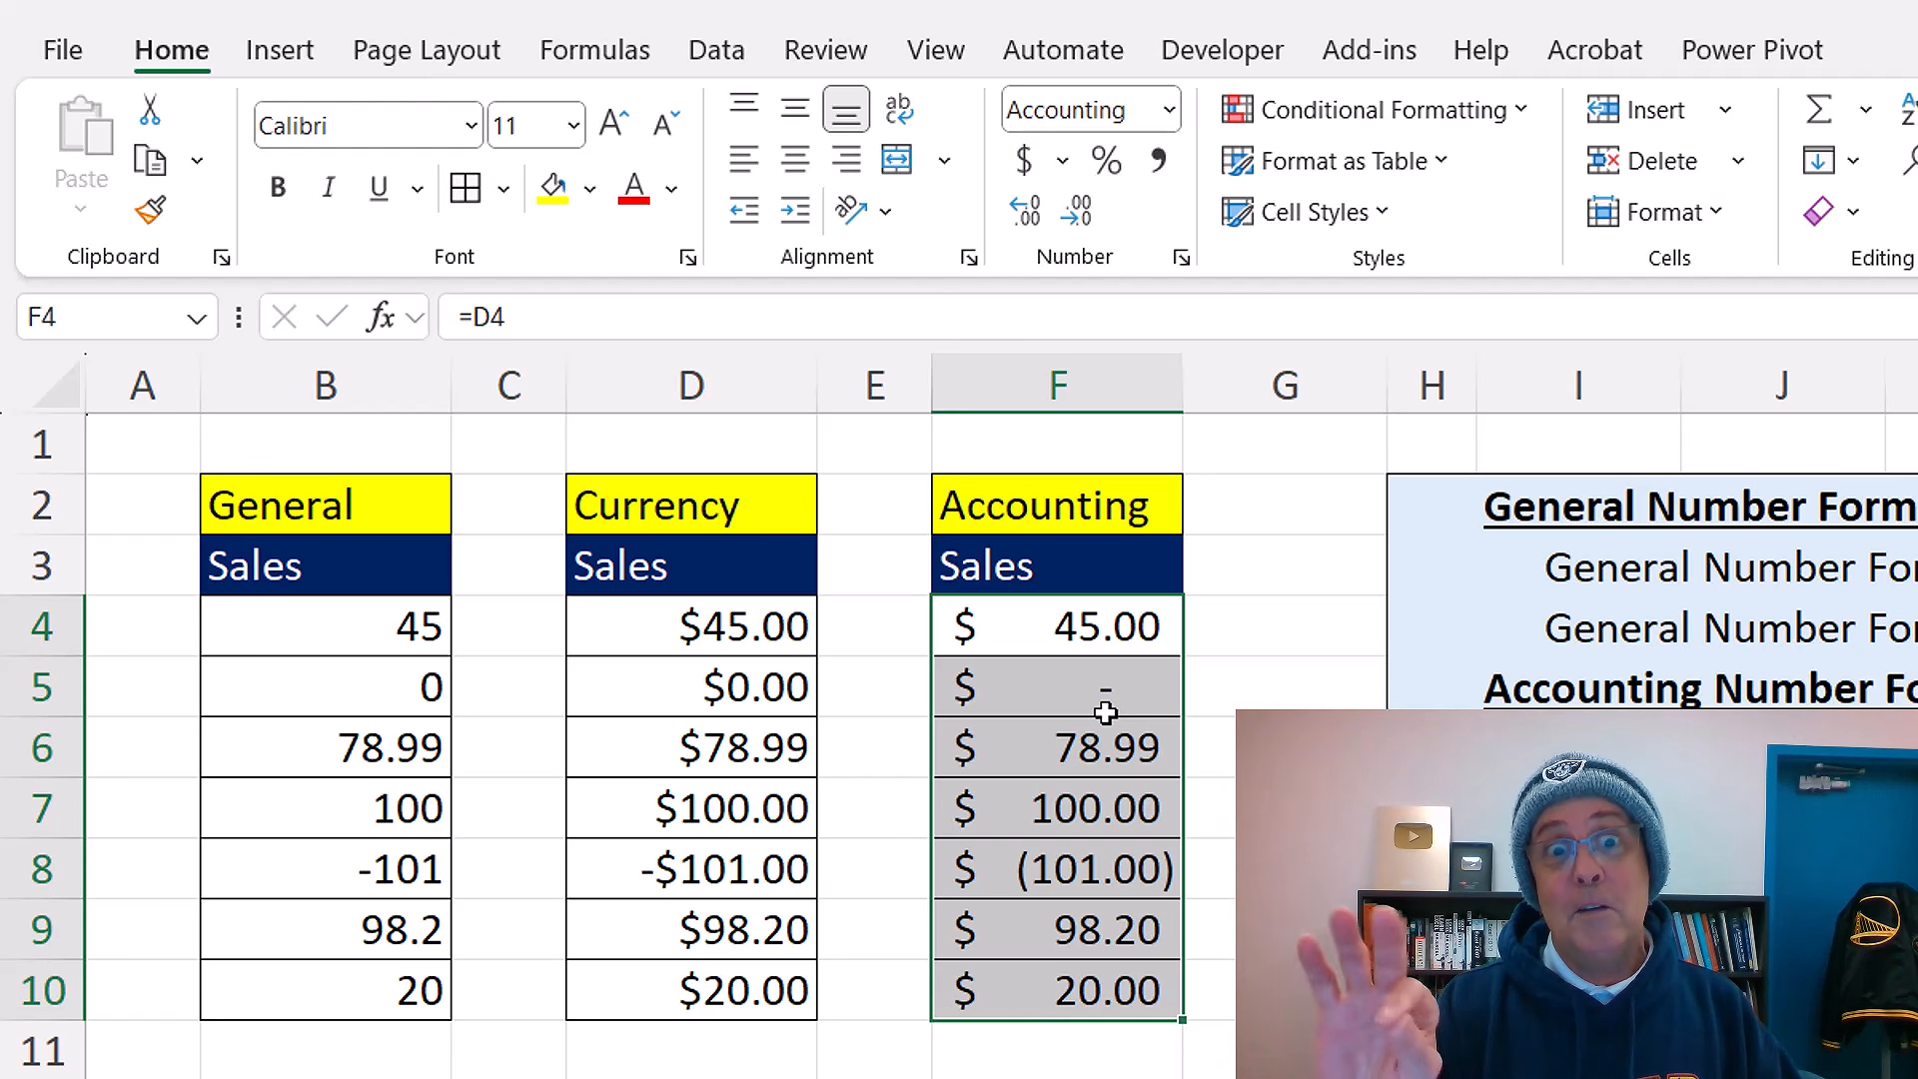
click(712, 885)
click(989, 885)
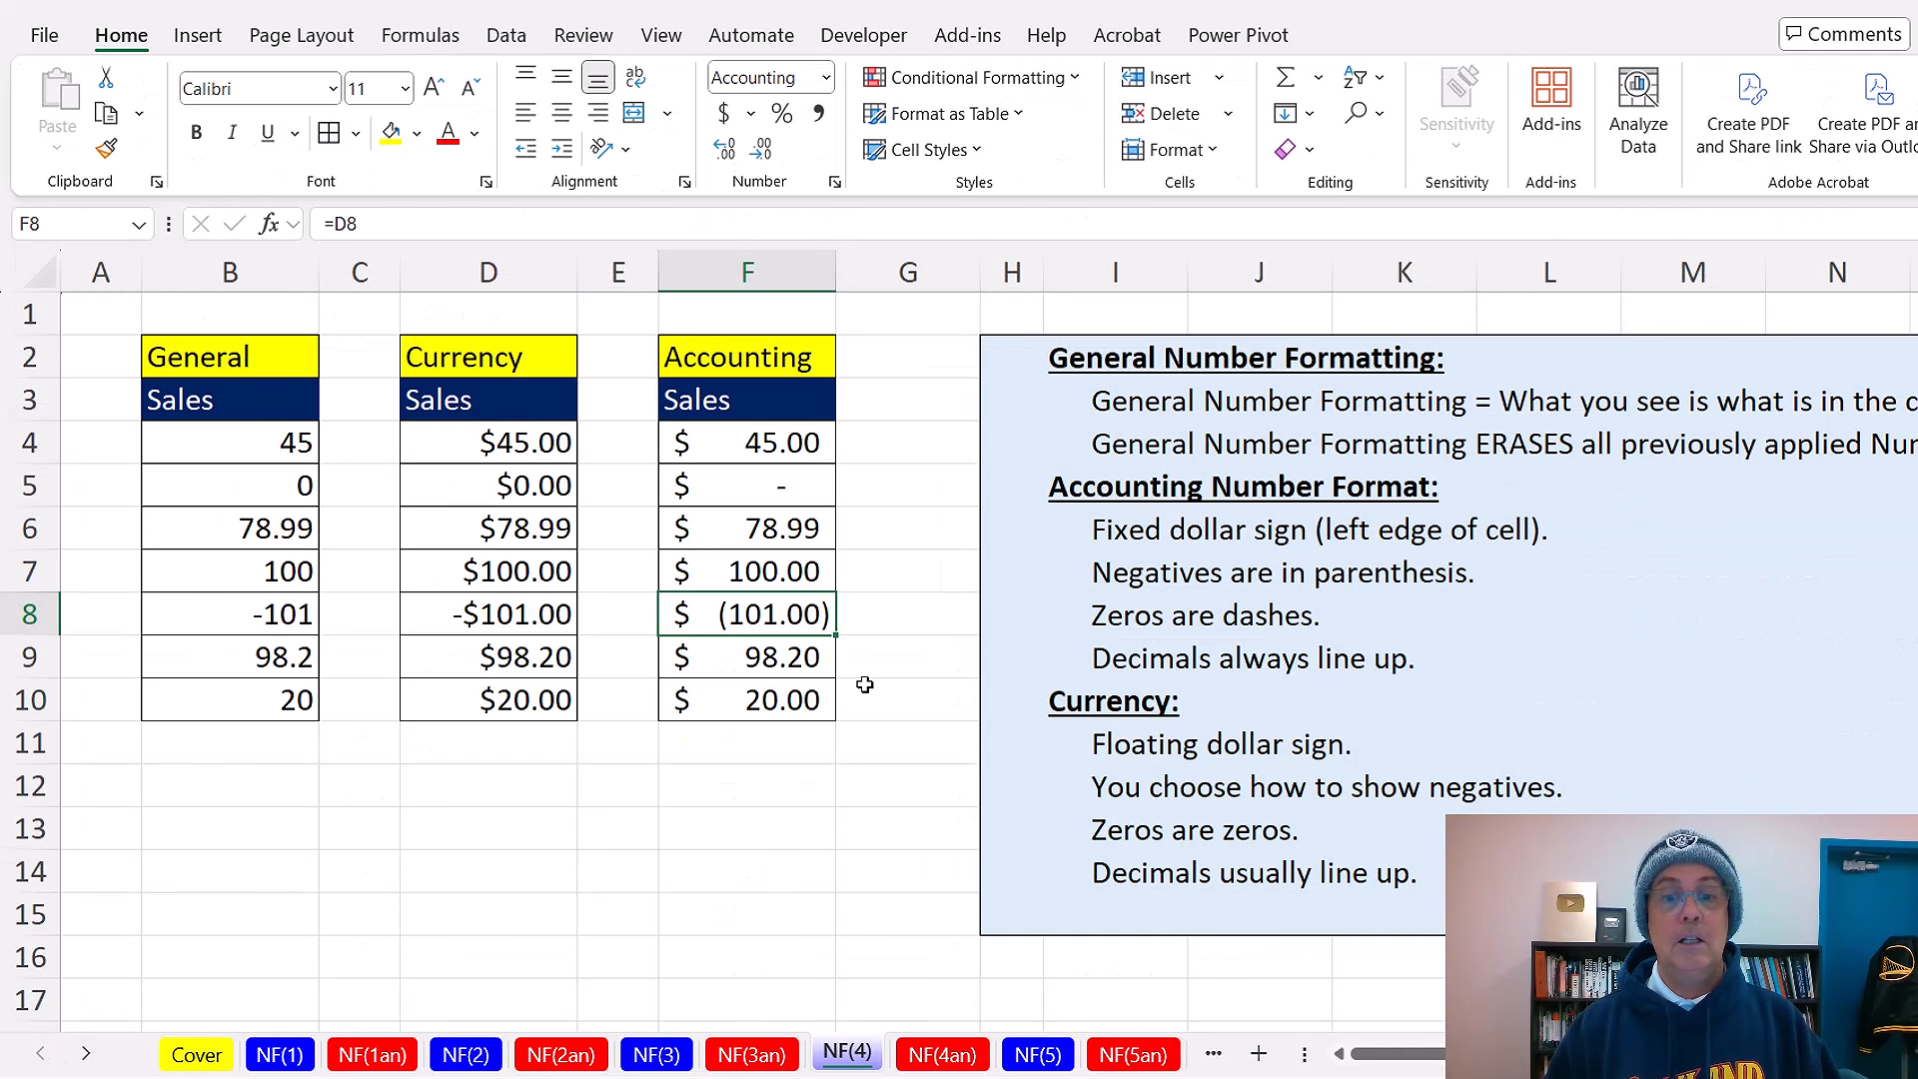
- On the NF(5) sheet, apply the Percentage number format to the tax rates in B2 and B5
click(1047, 1066)
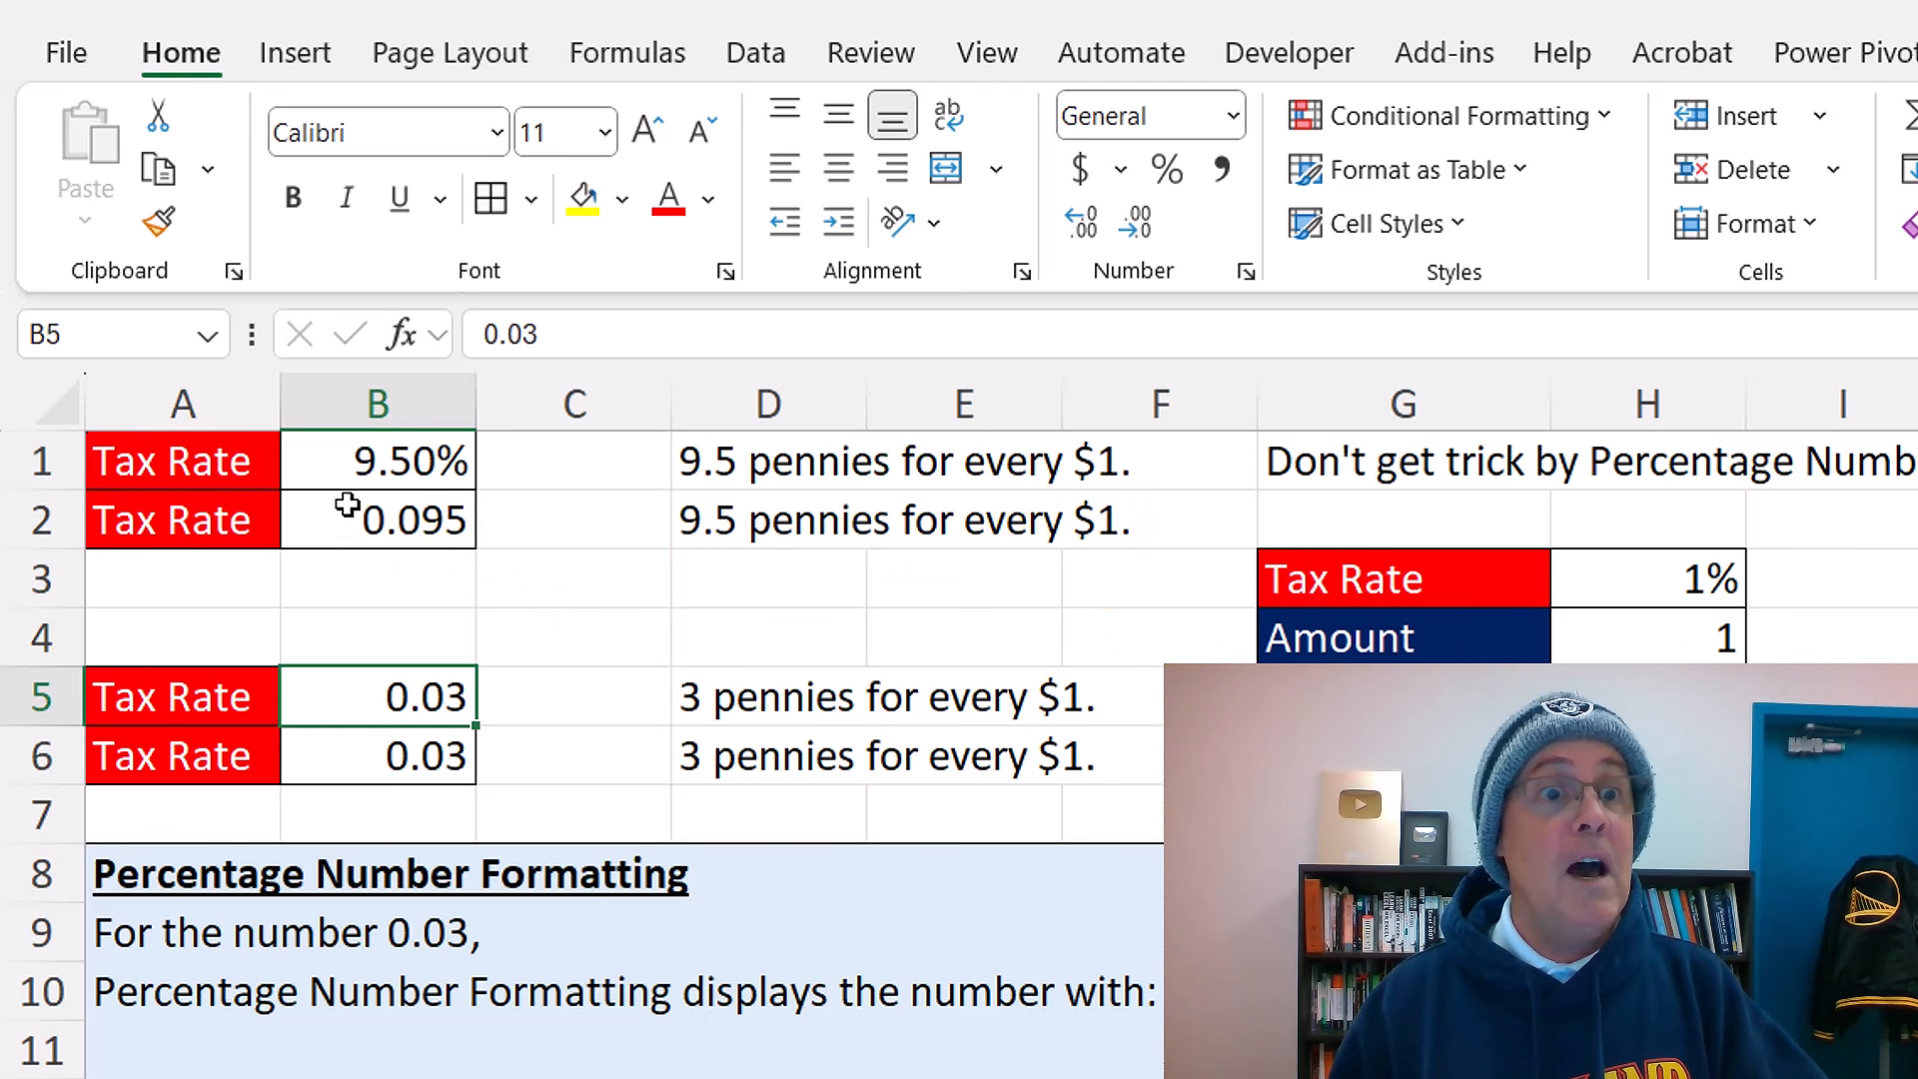
click(451, 519)
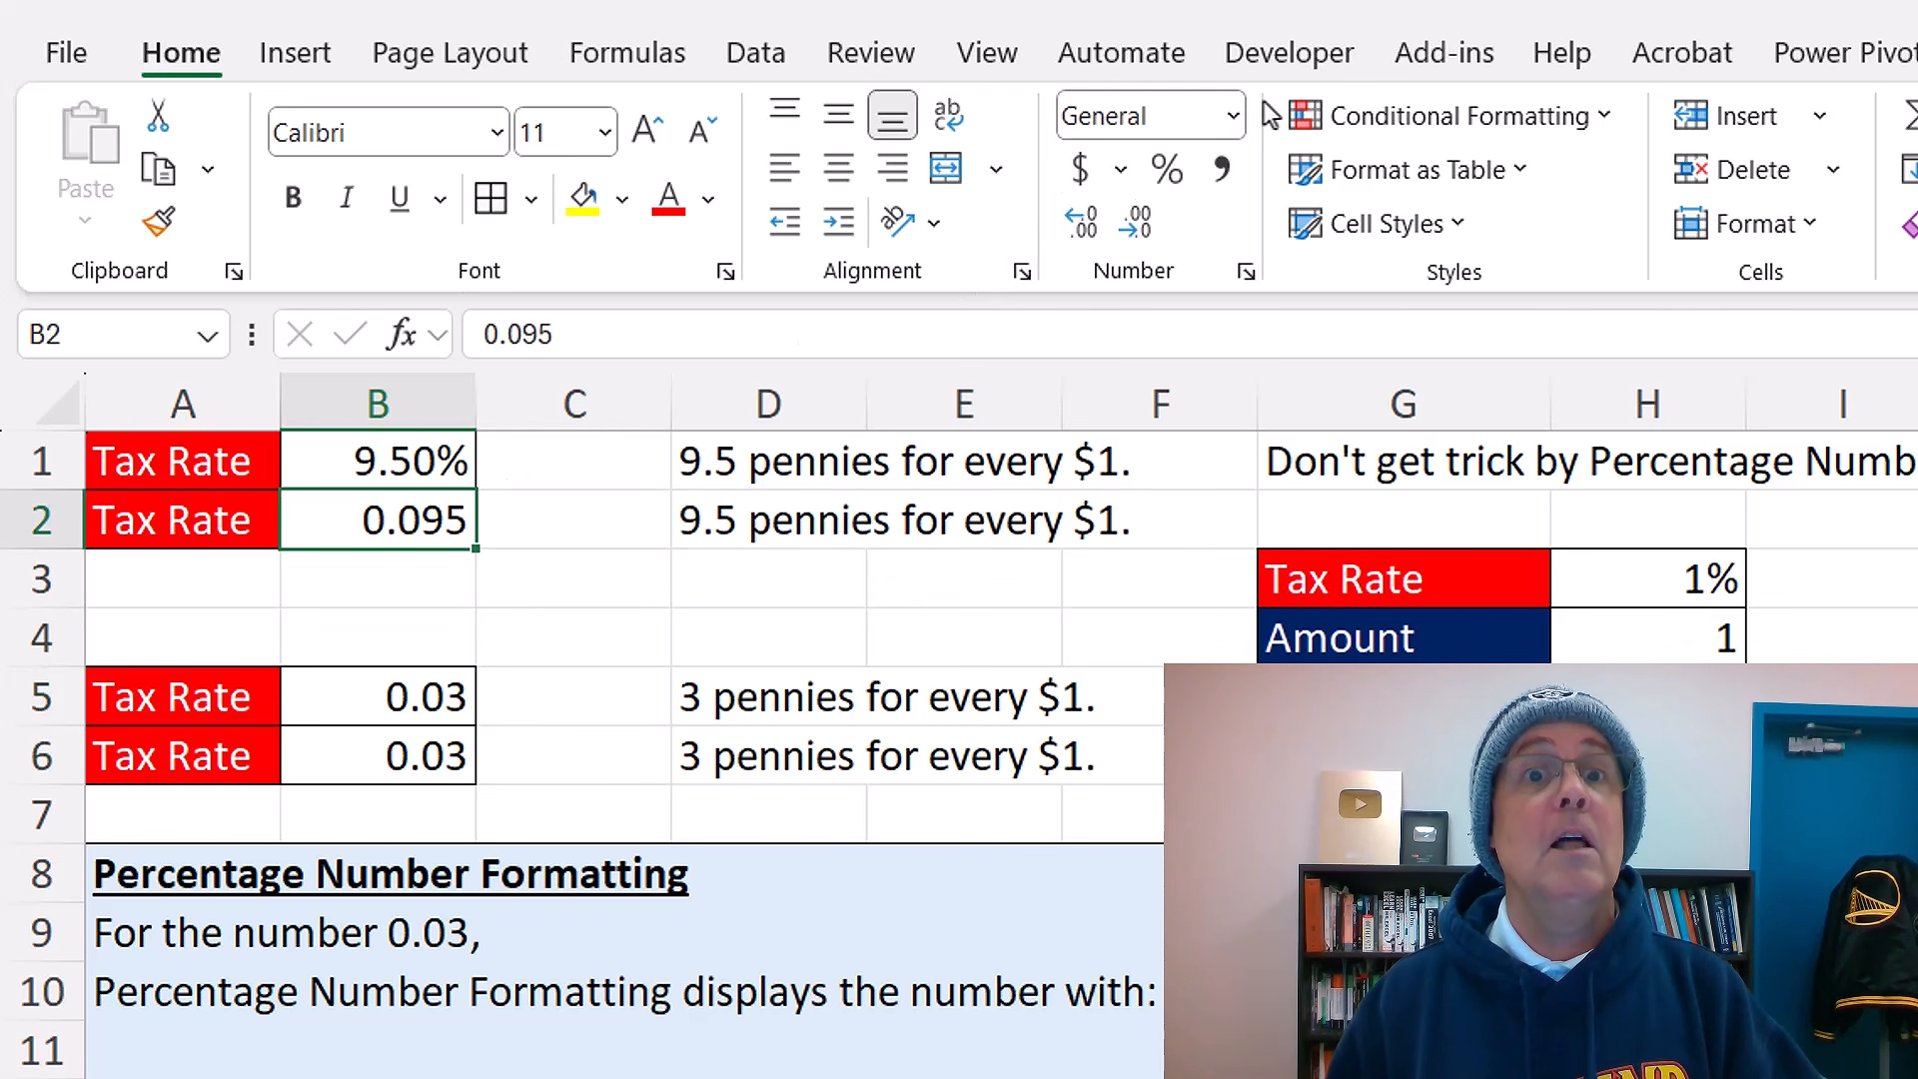
click(1236, 120)
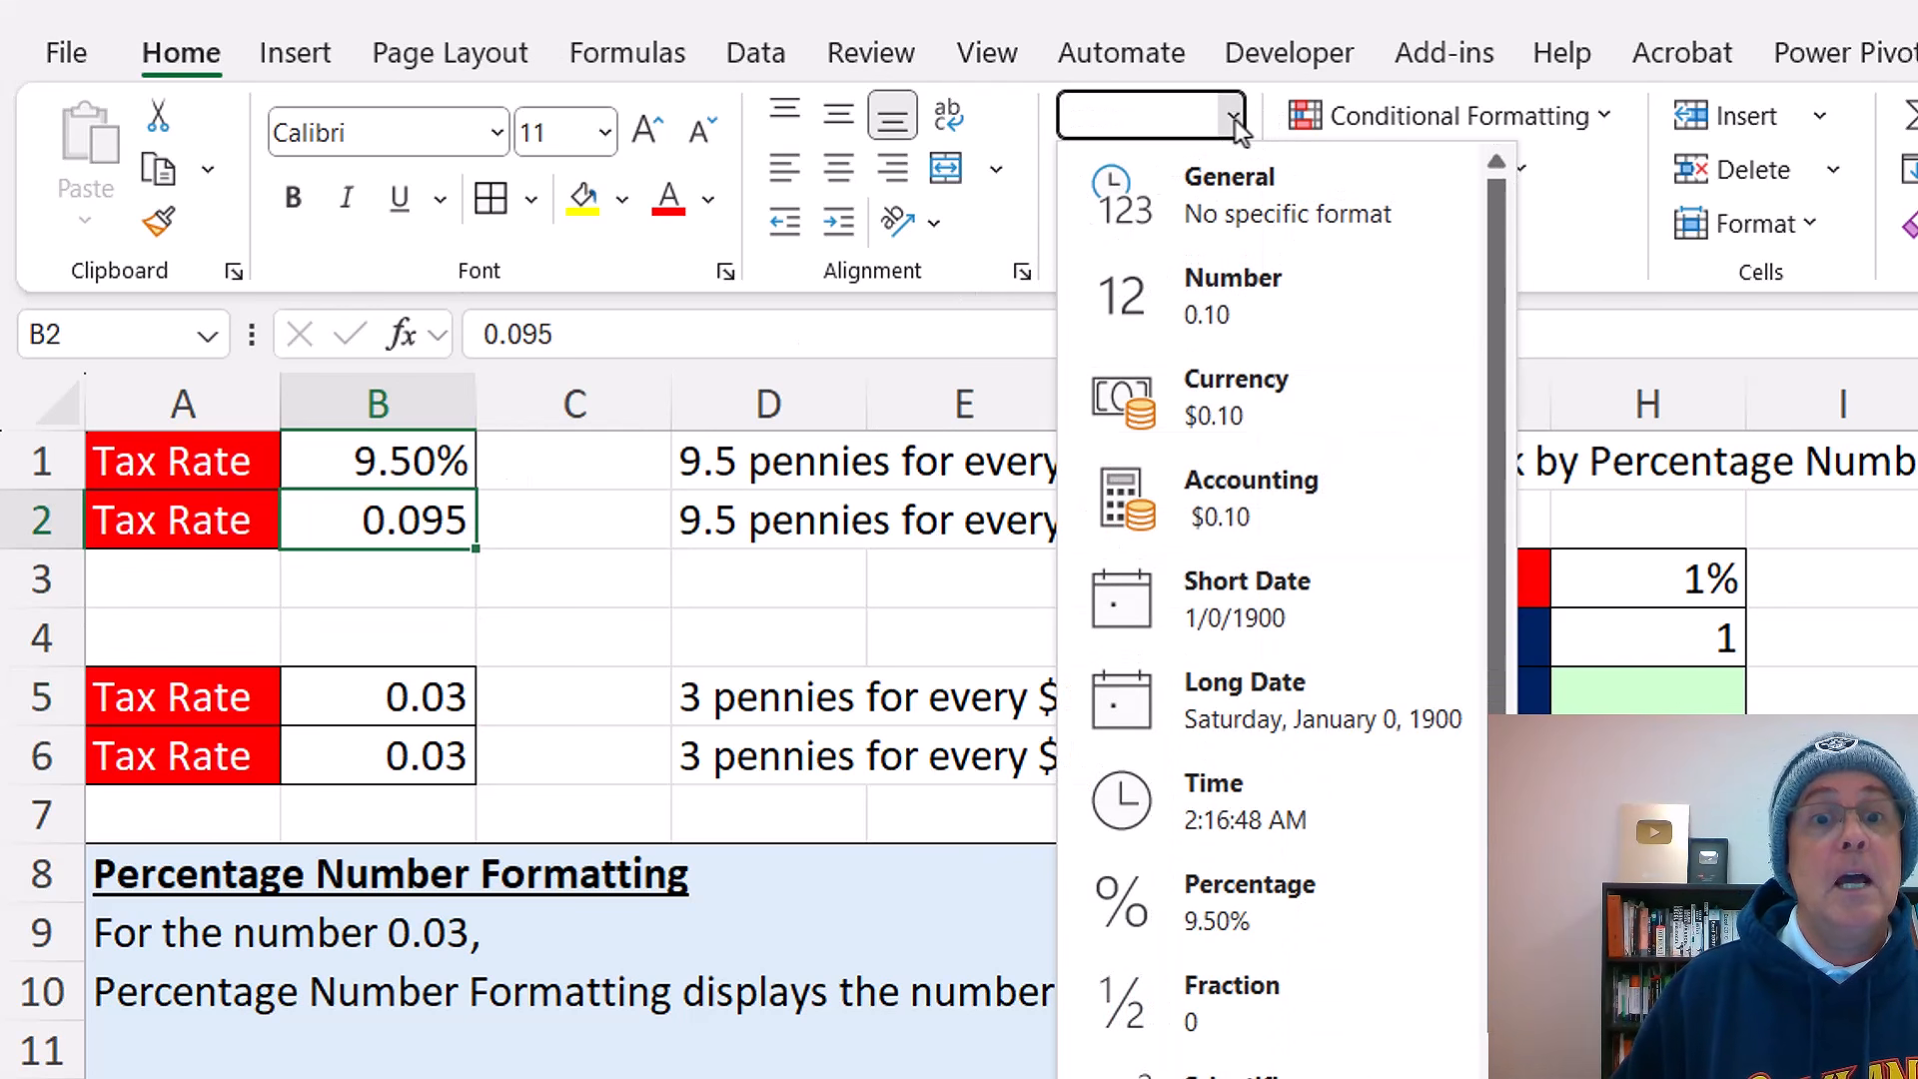
click(1381, 941)
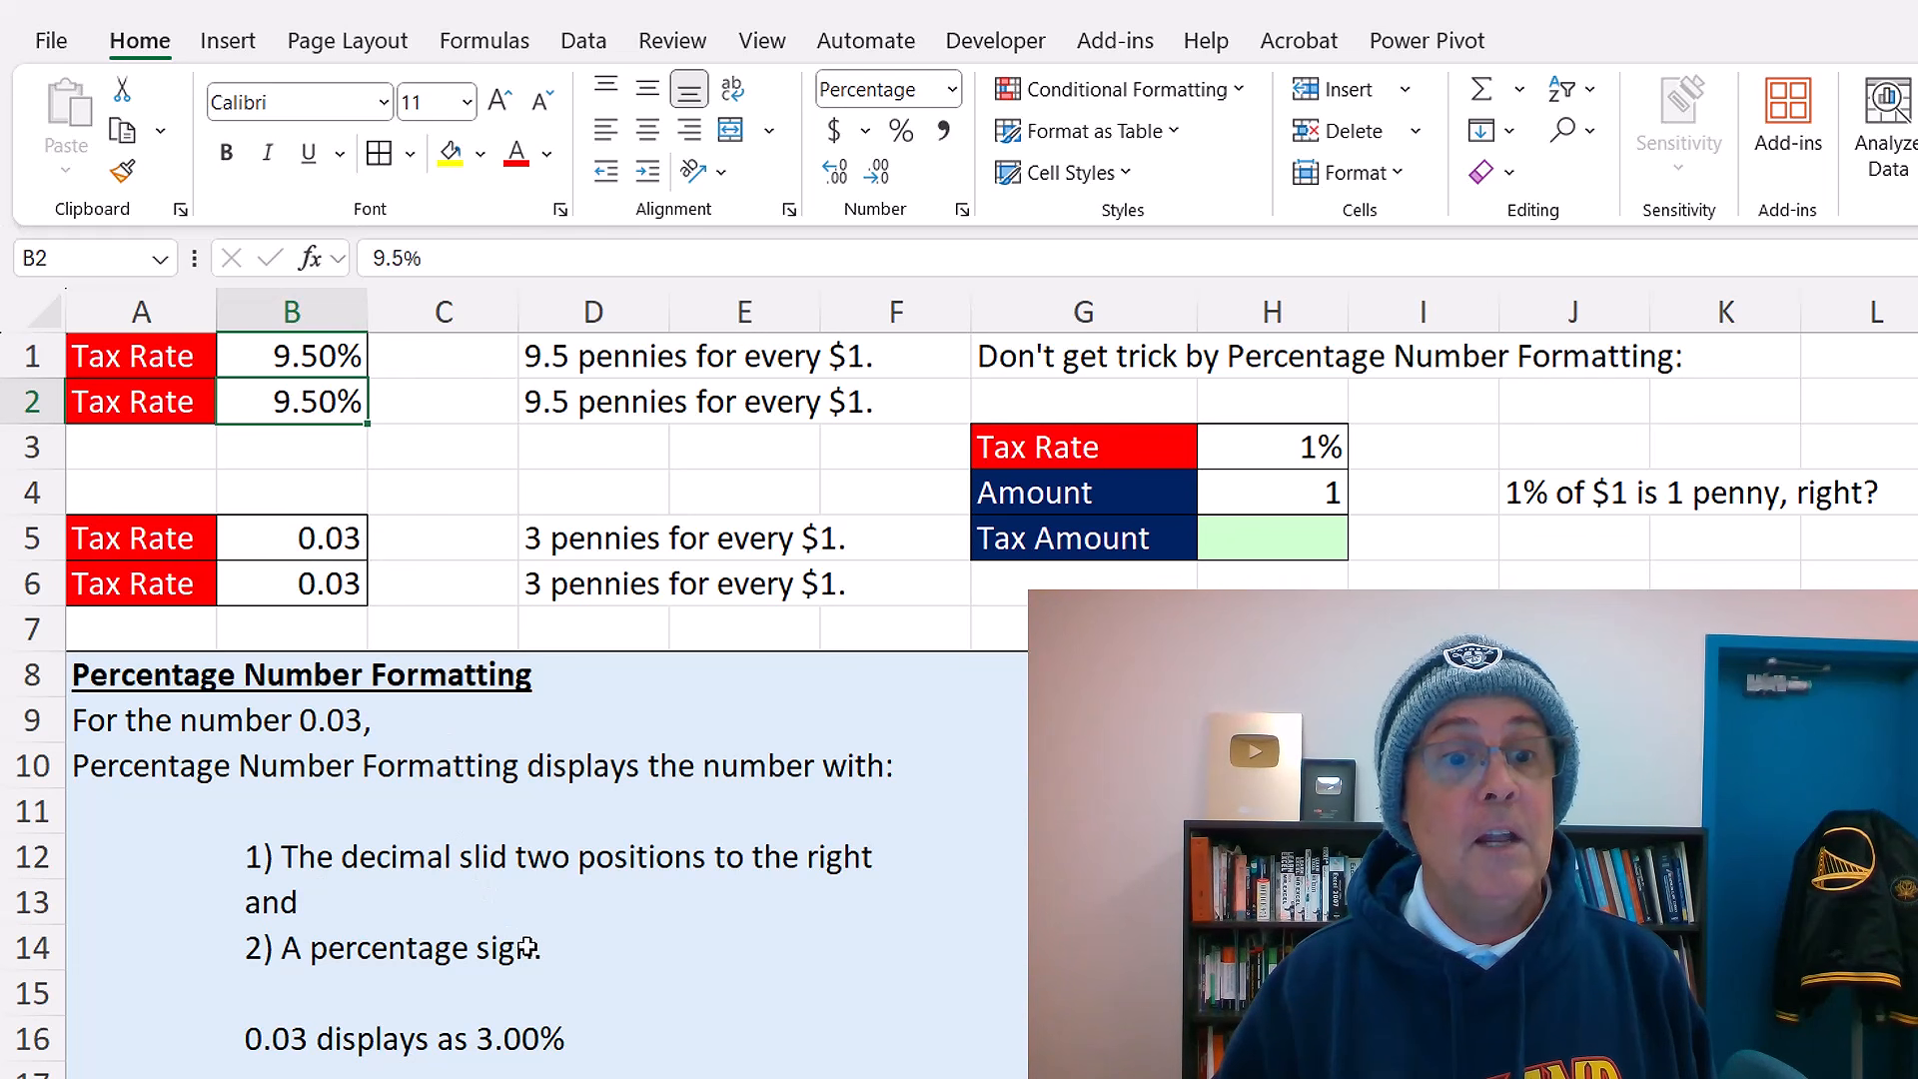
click(330, 557)
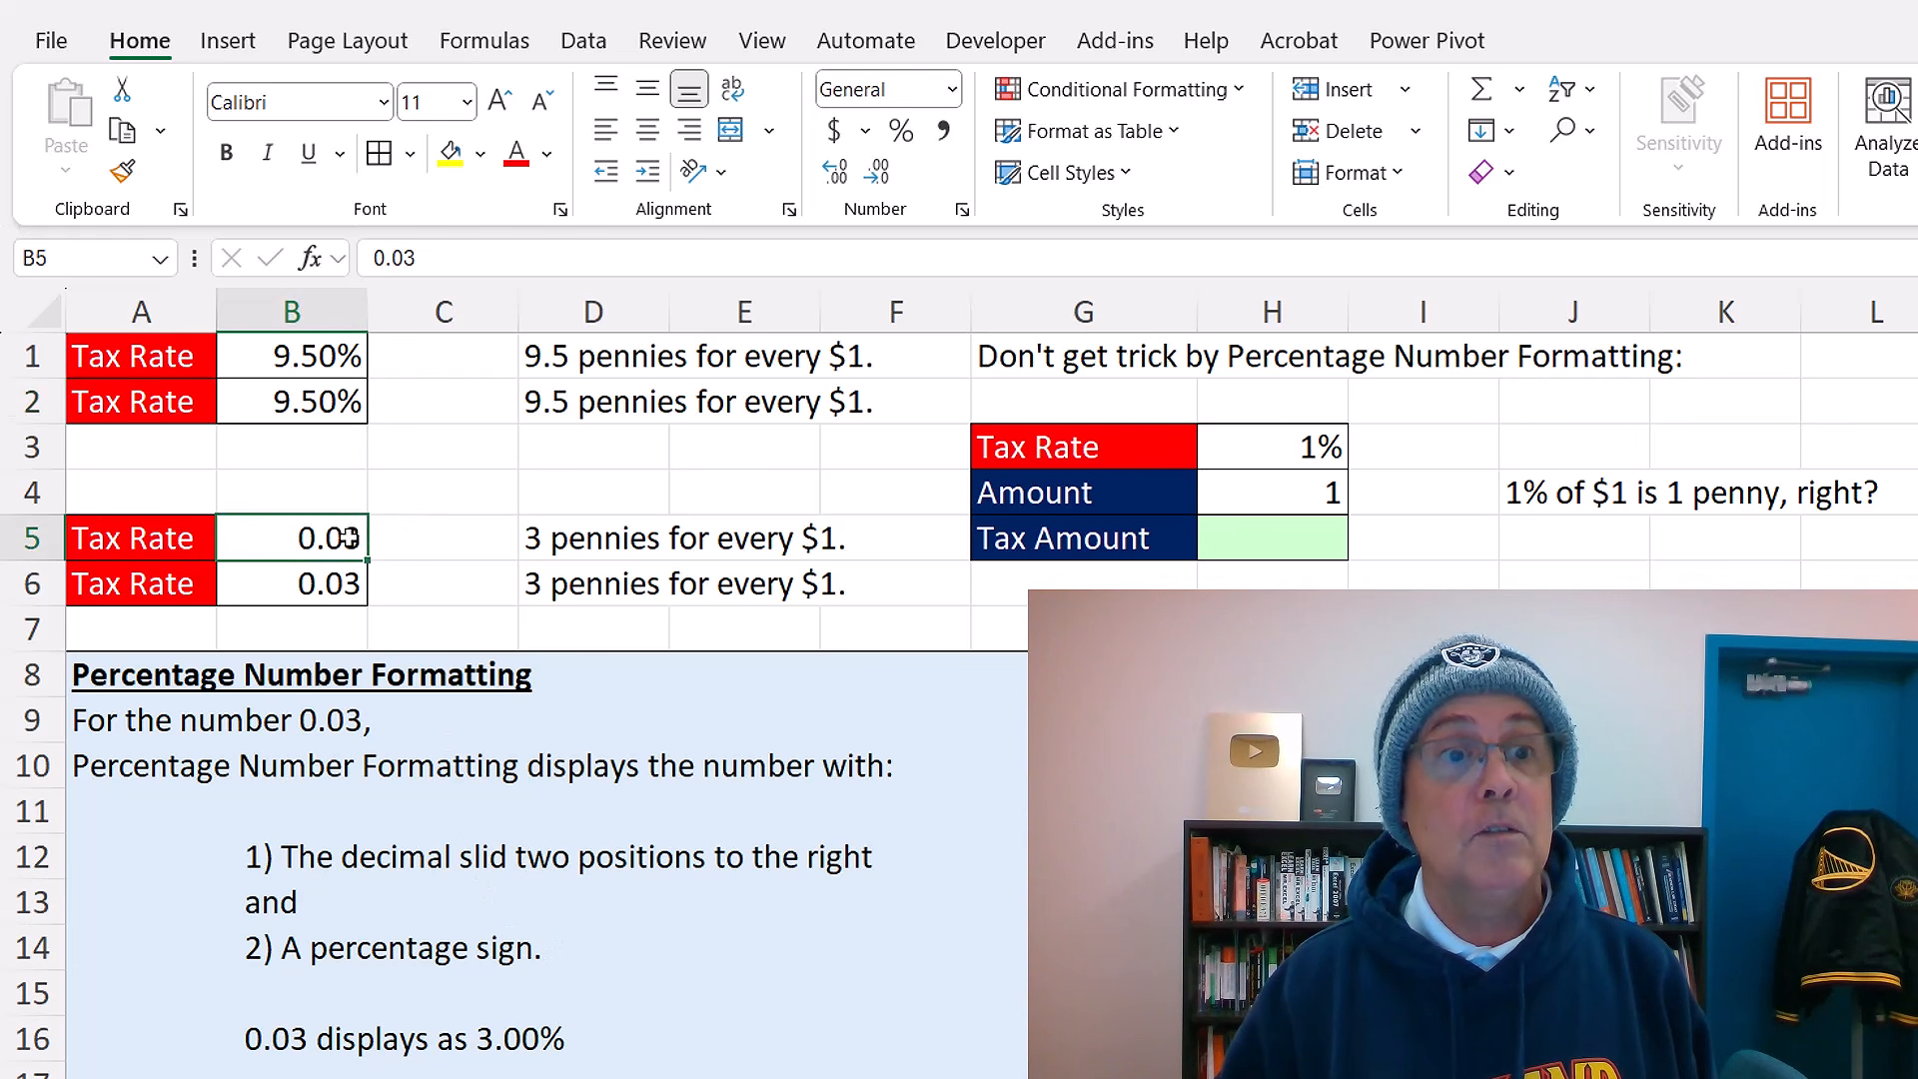
click(954, 92)
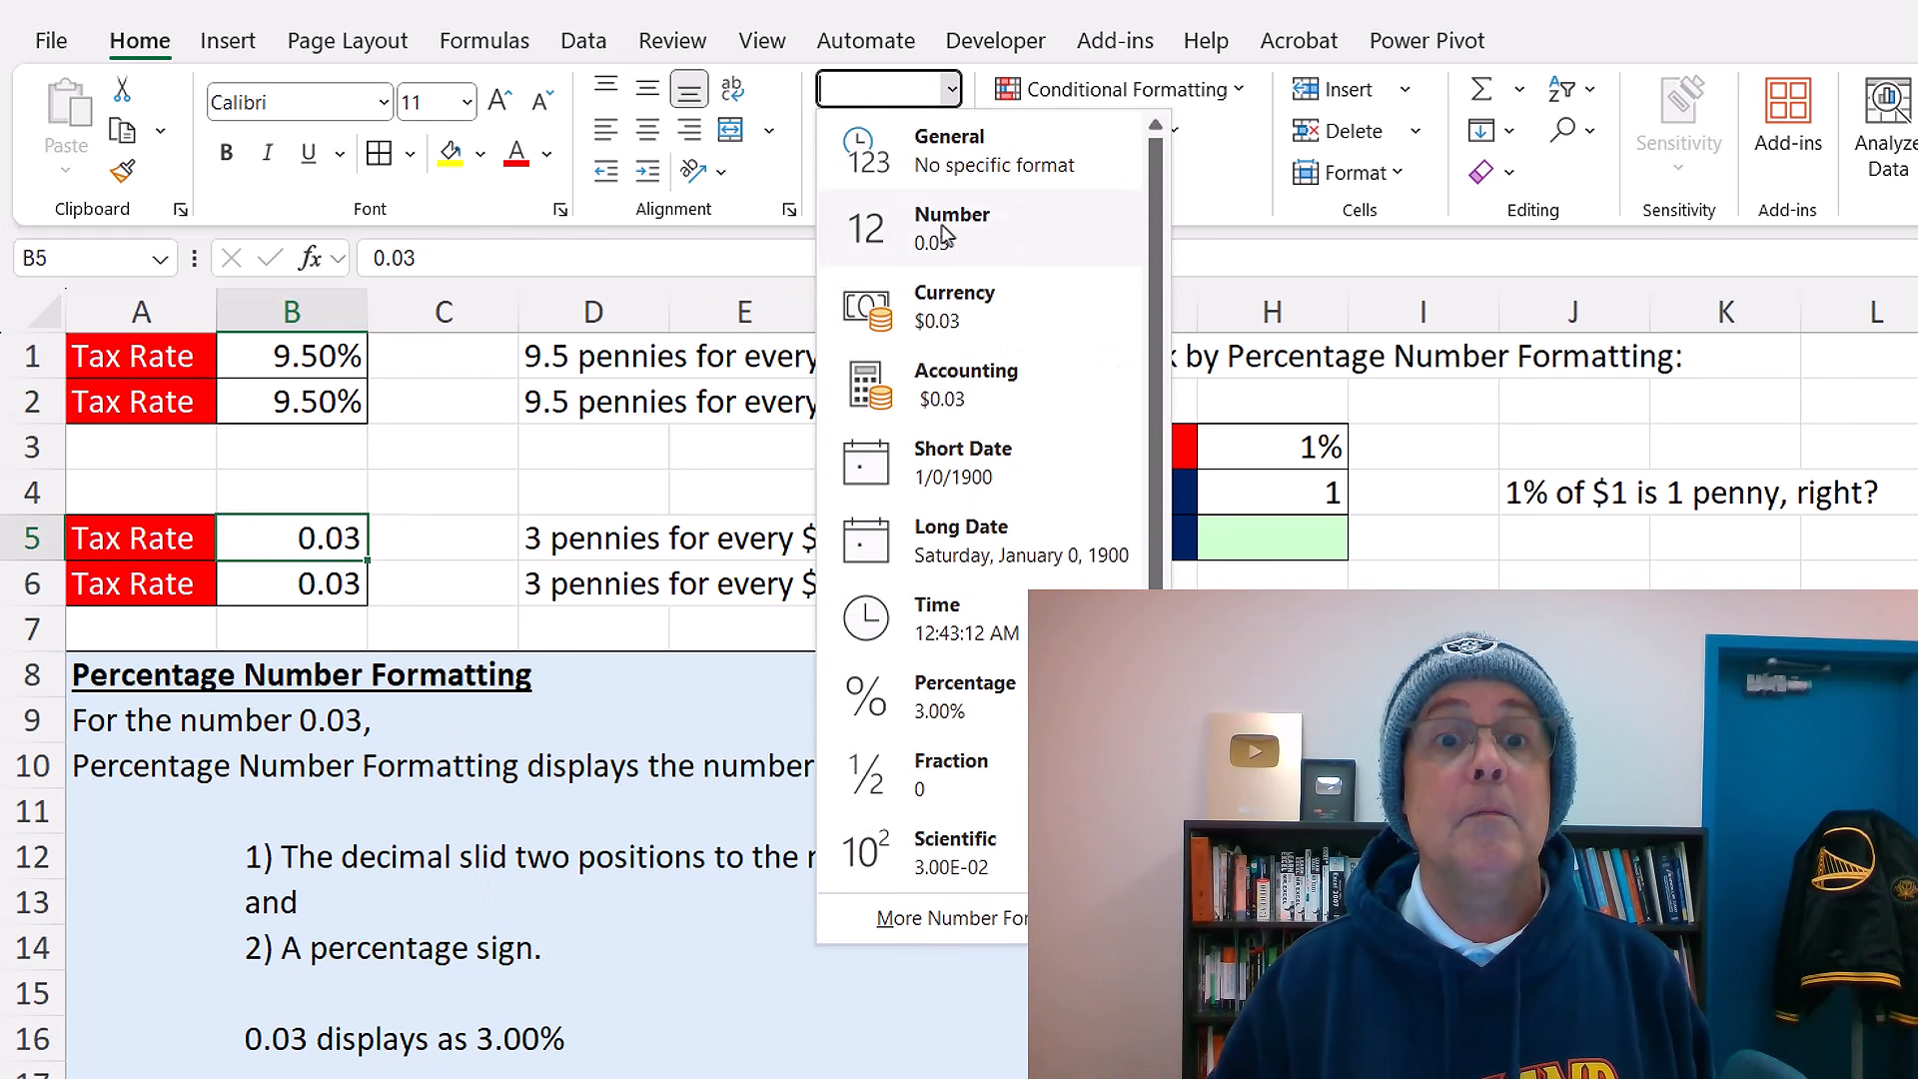
click(998, 705)
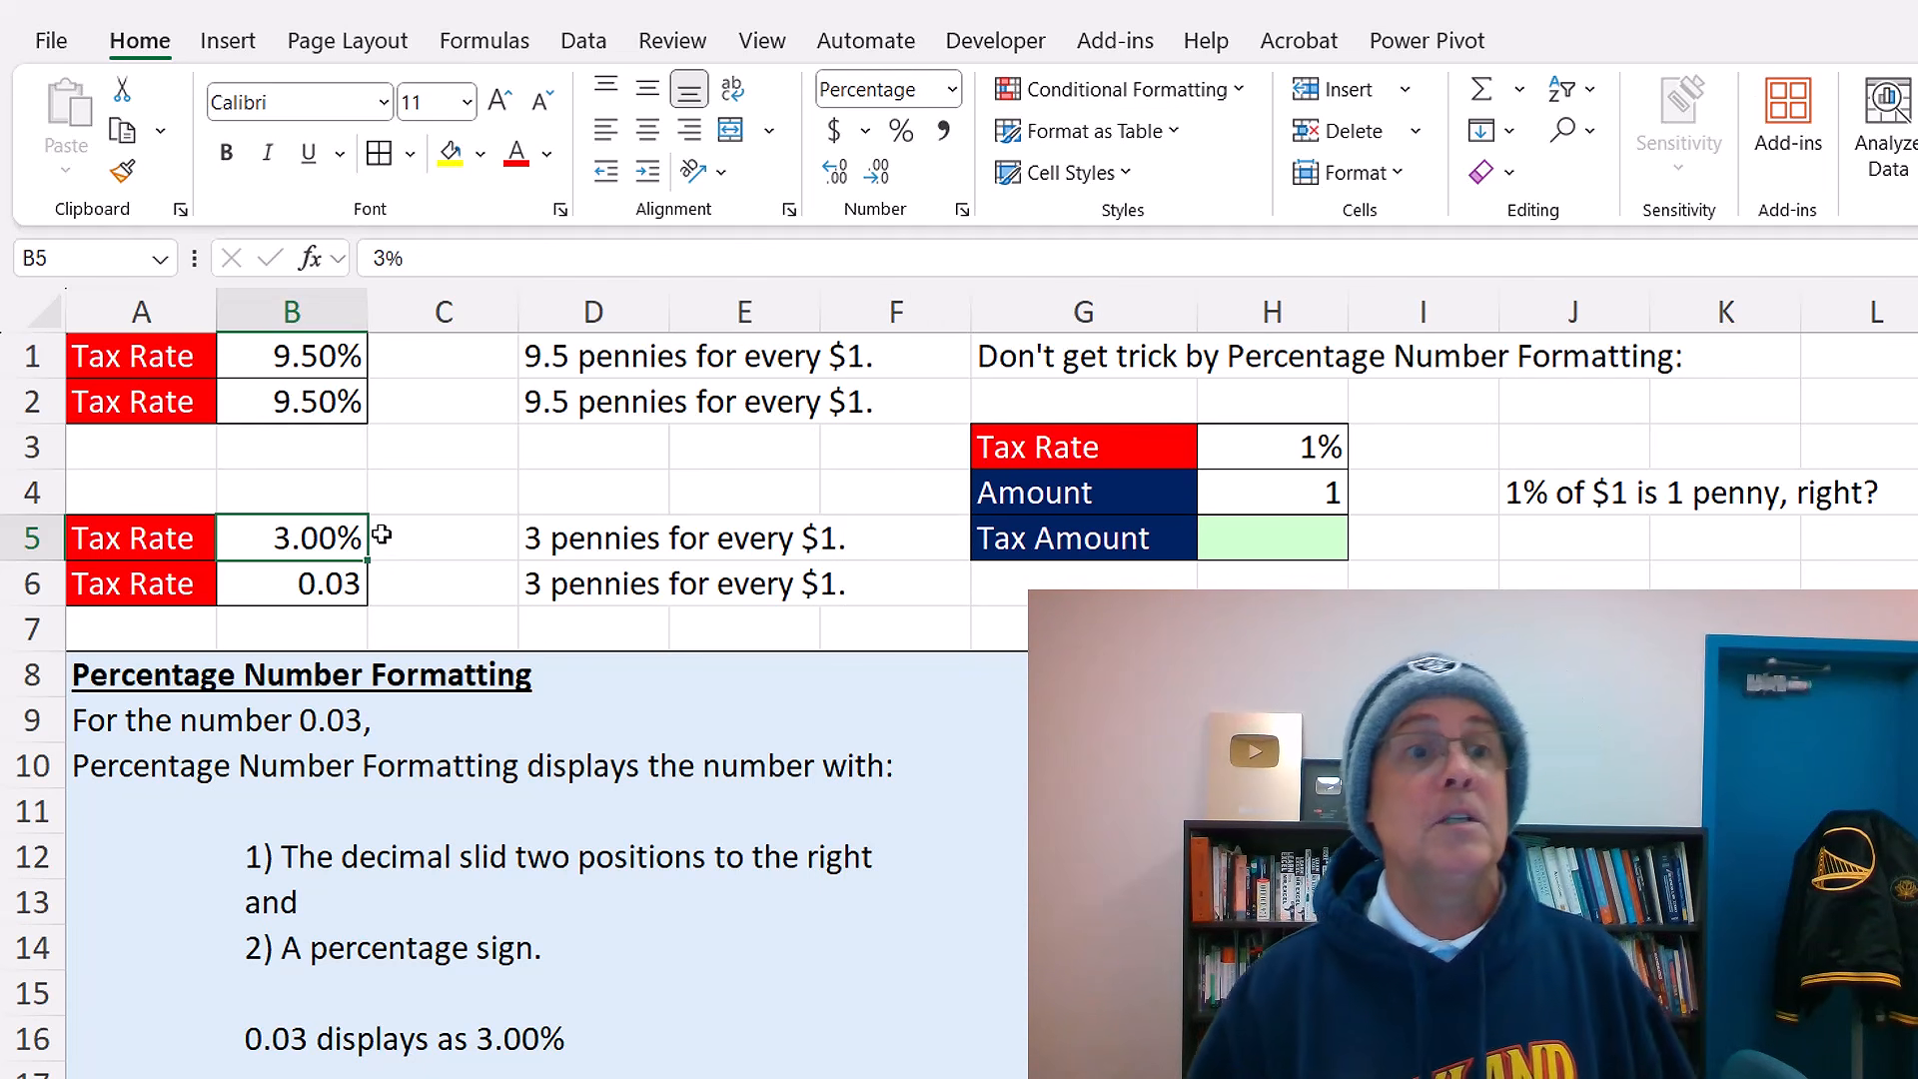
- Apply the General number format to B1:B5 to reveal the underlying numbers, and undo the change
click(332, 361)
drag(333, 361, 335, 540)
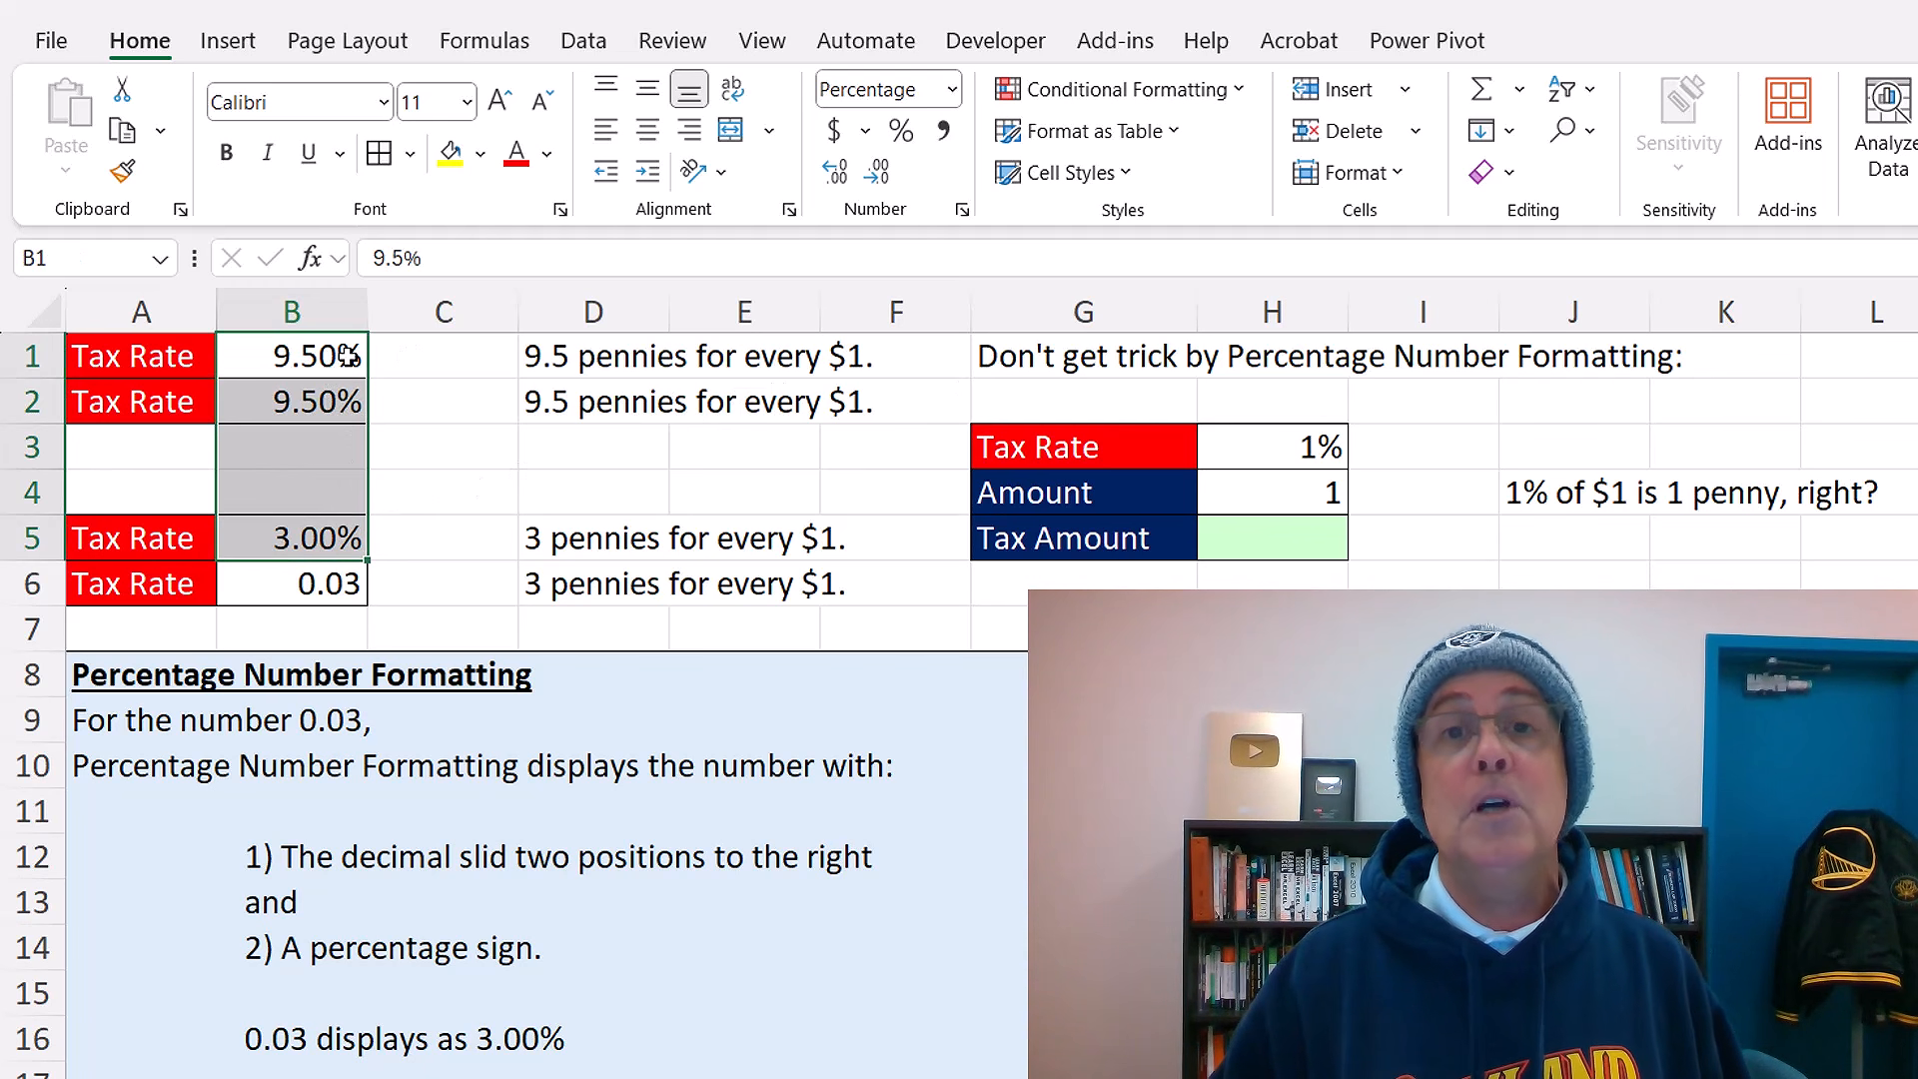
click(953, 92)
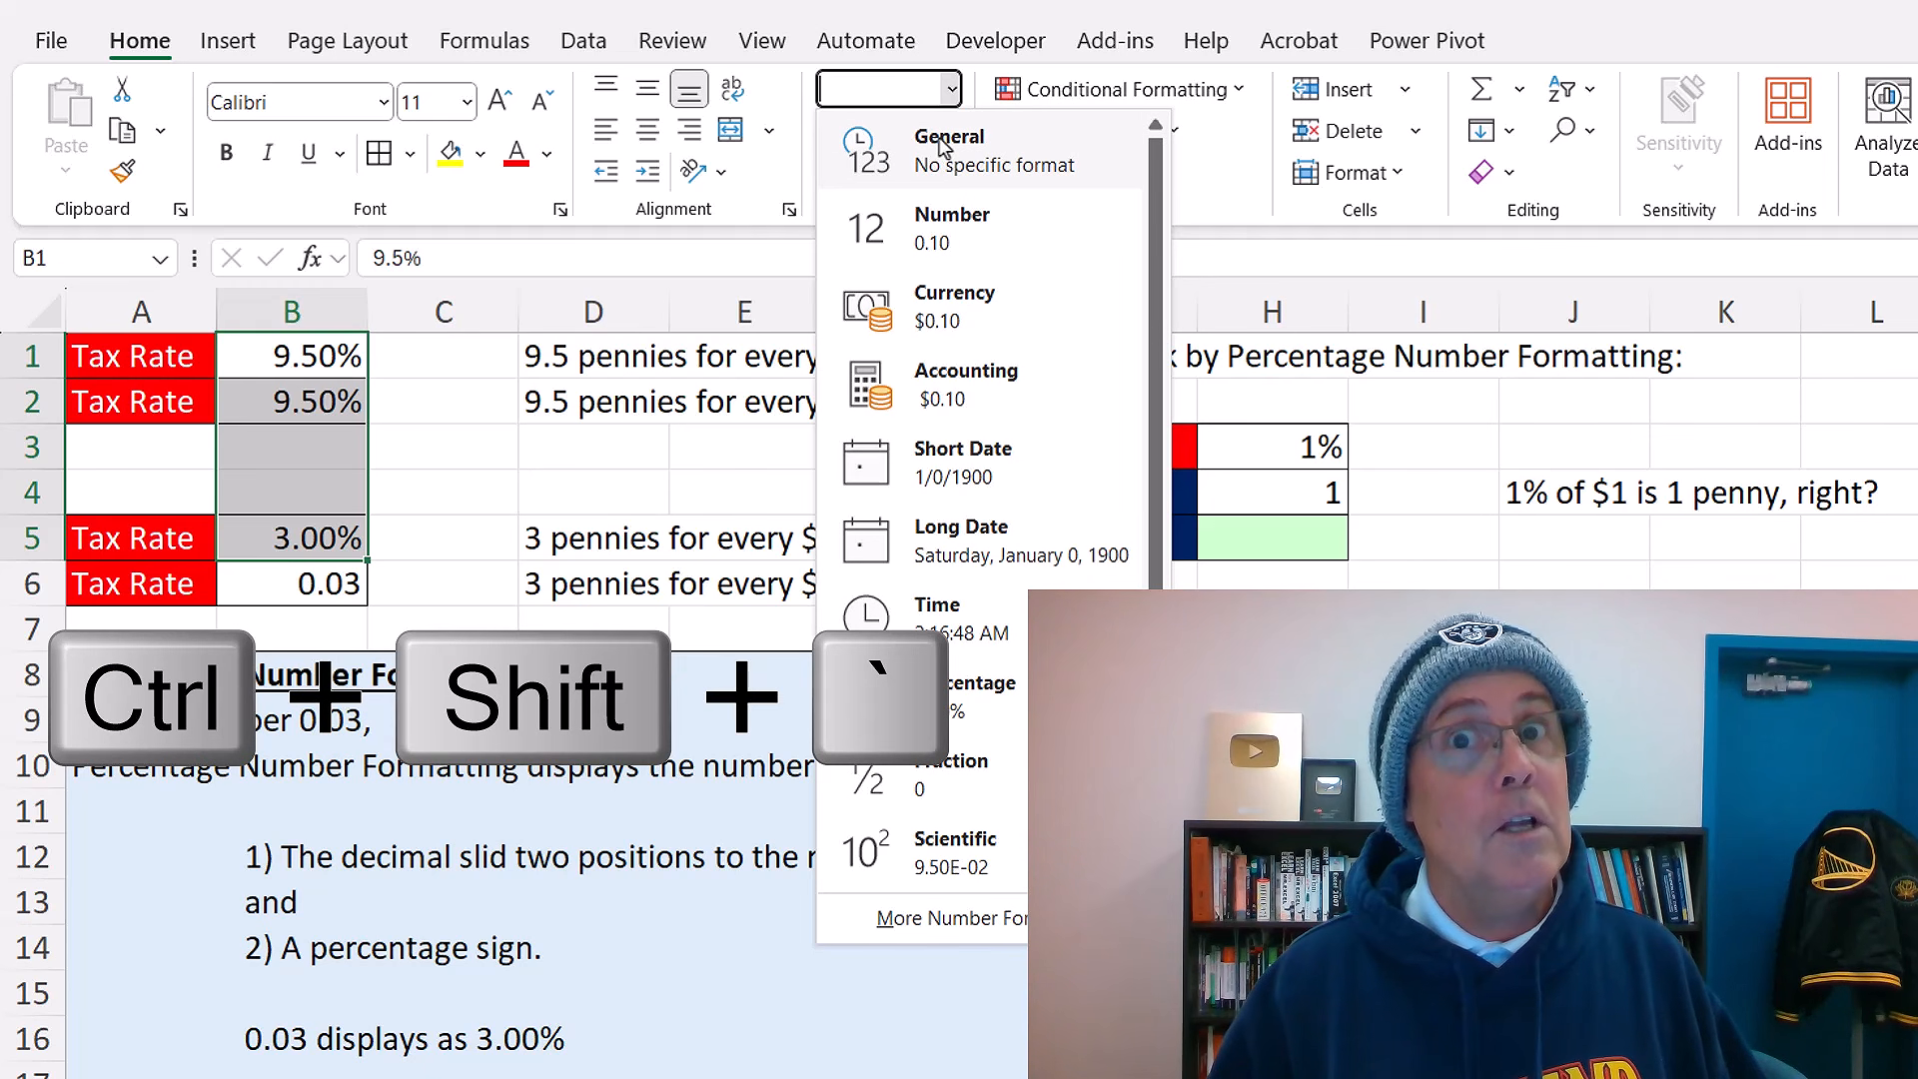
click(942, 148)
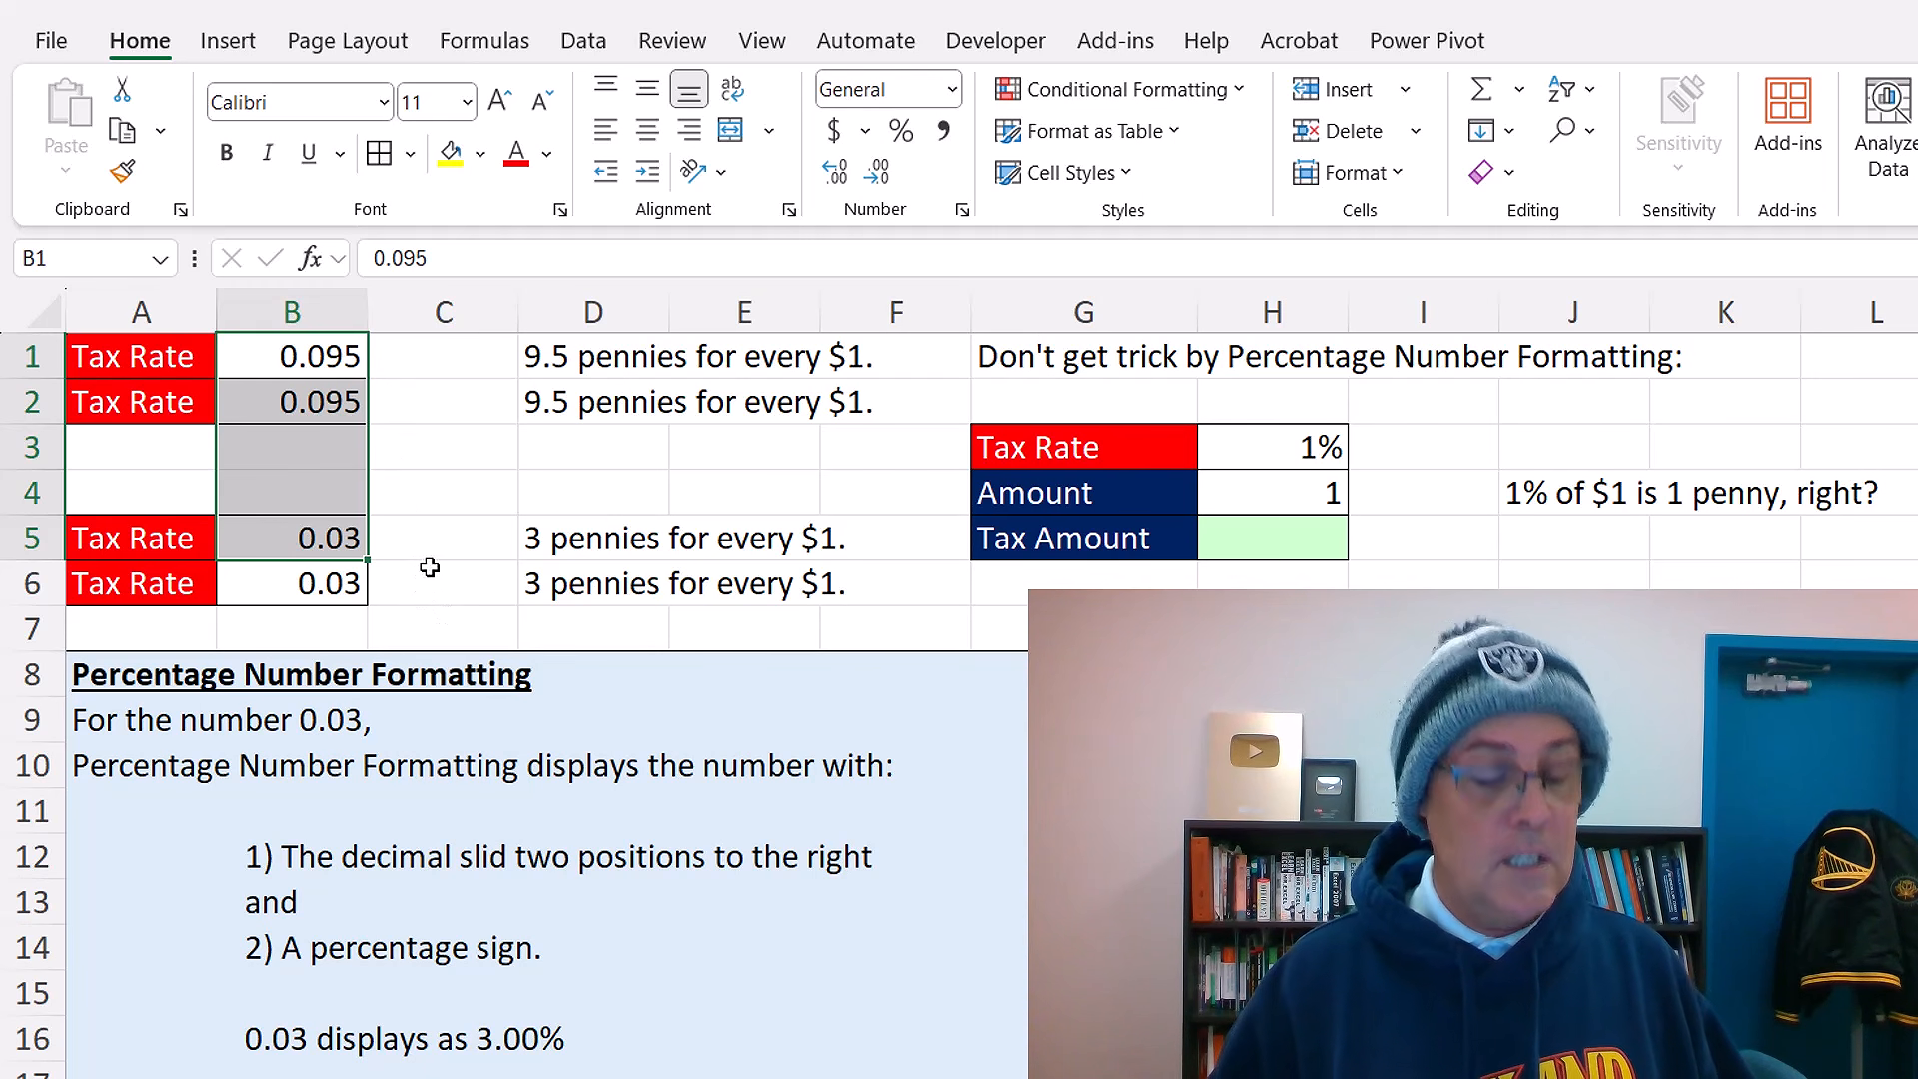
key(ctrl+z)
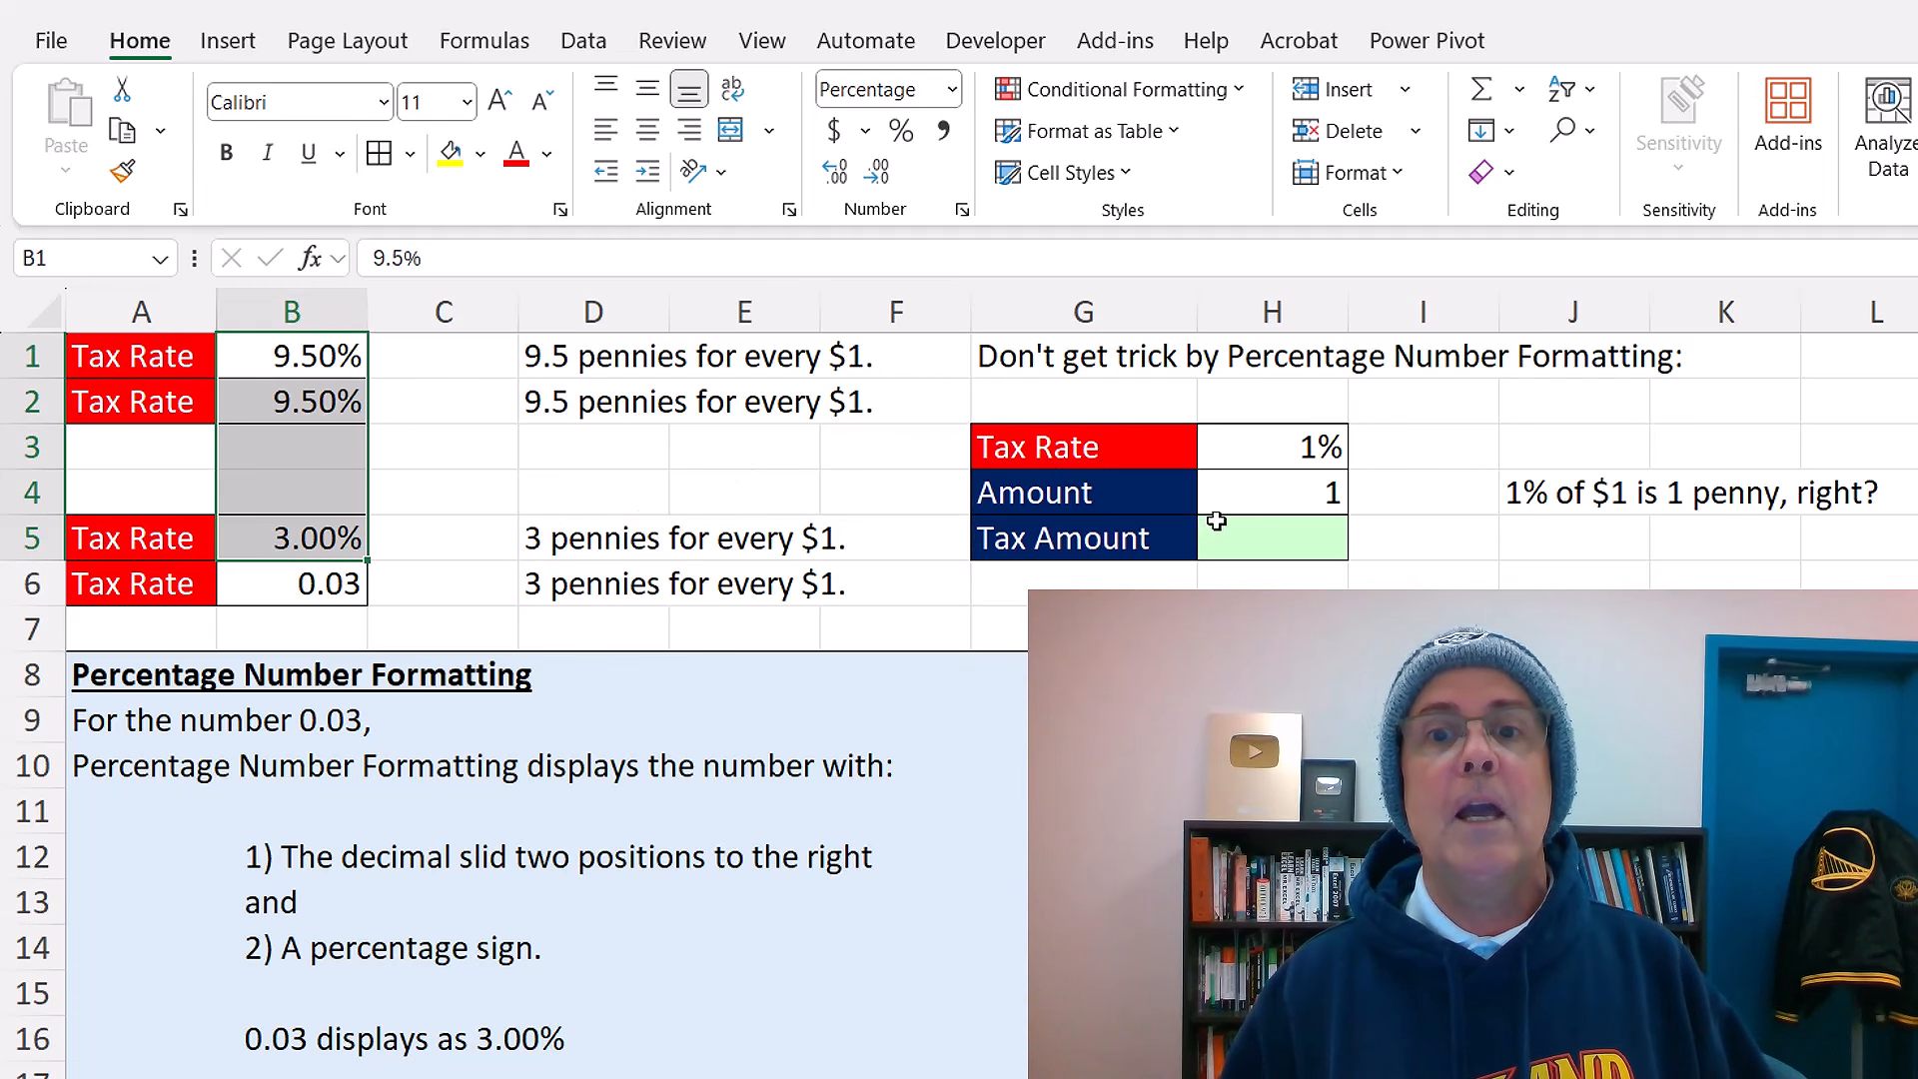
- Calculate the tax amount in H5 by multiplying the amount by the tax rate with the formula =H4*H3
click(1253, 539)
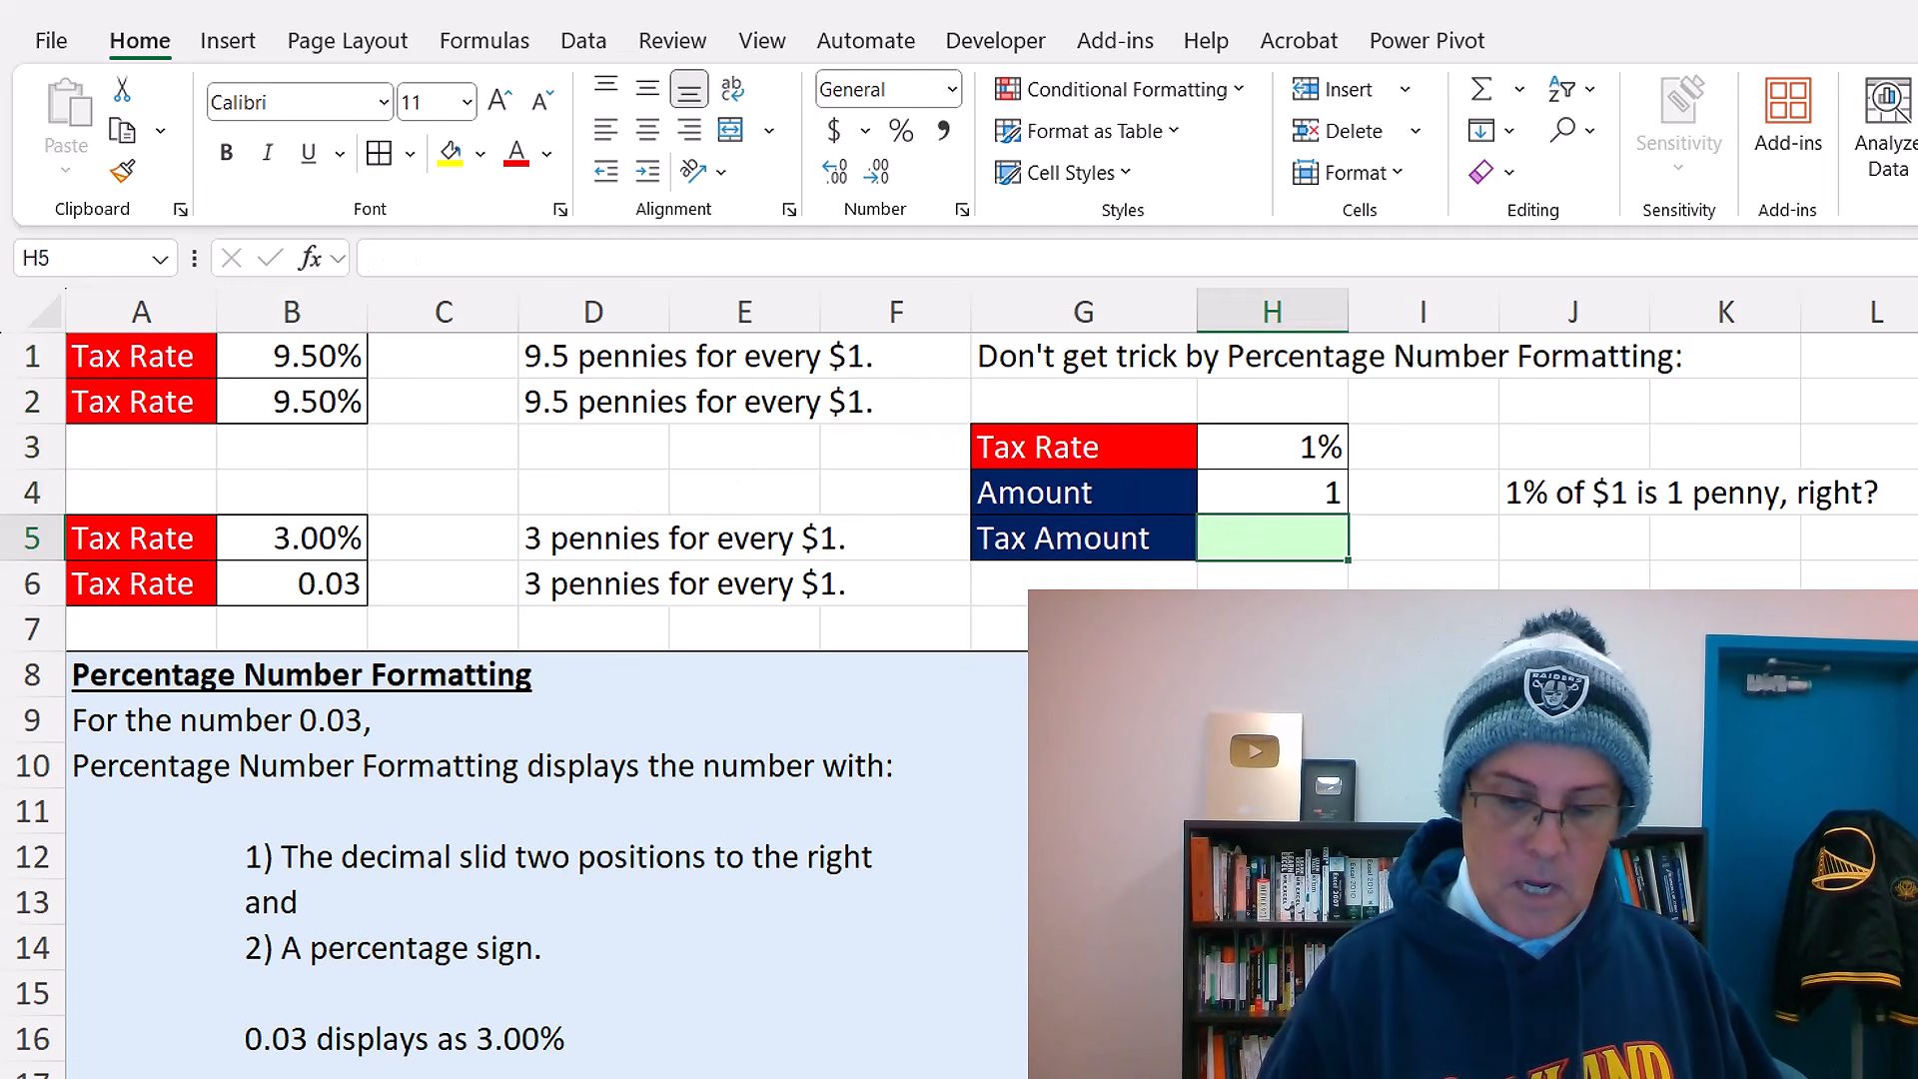
text(=)
key(Up)
text(*)
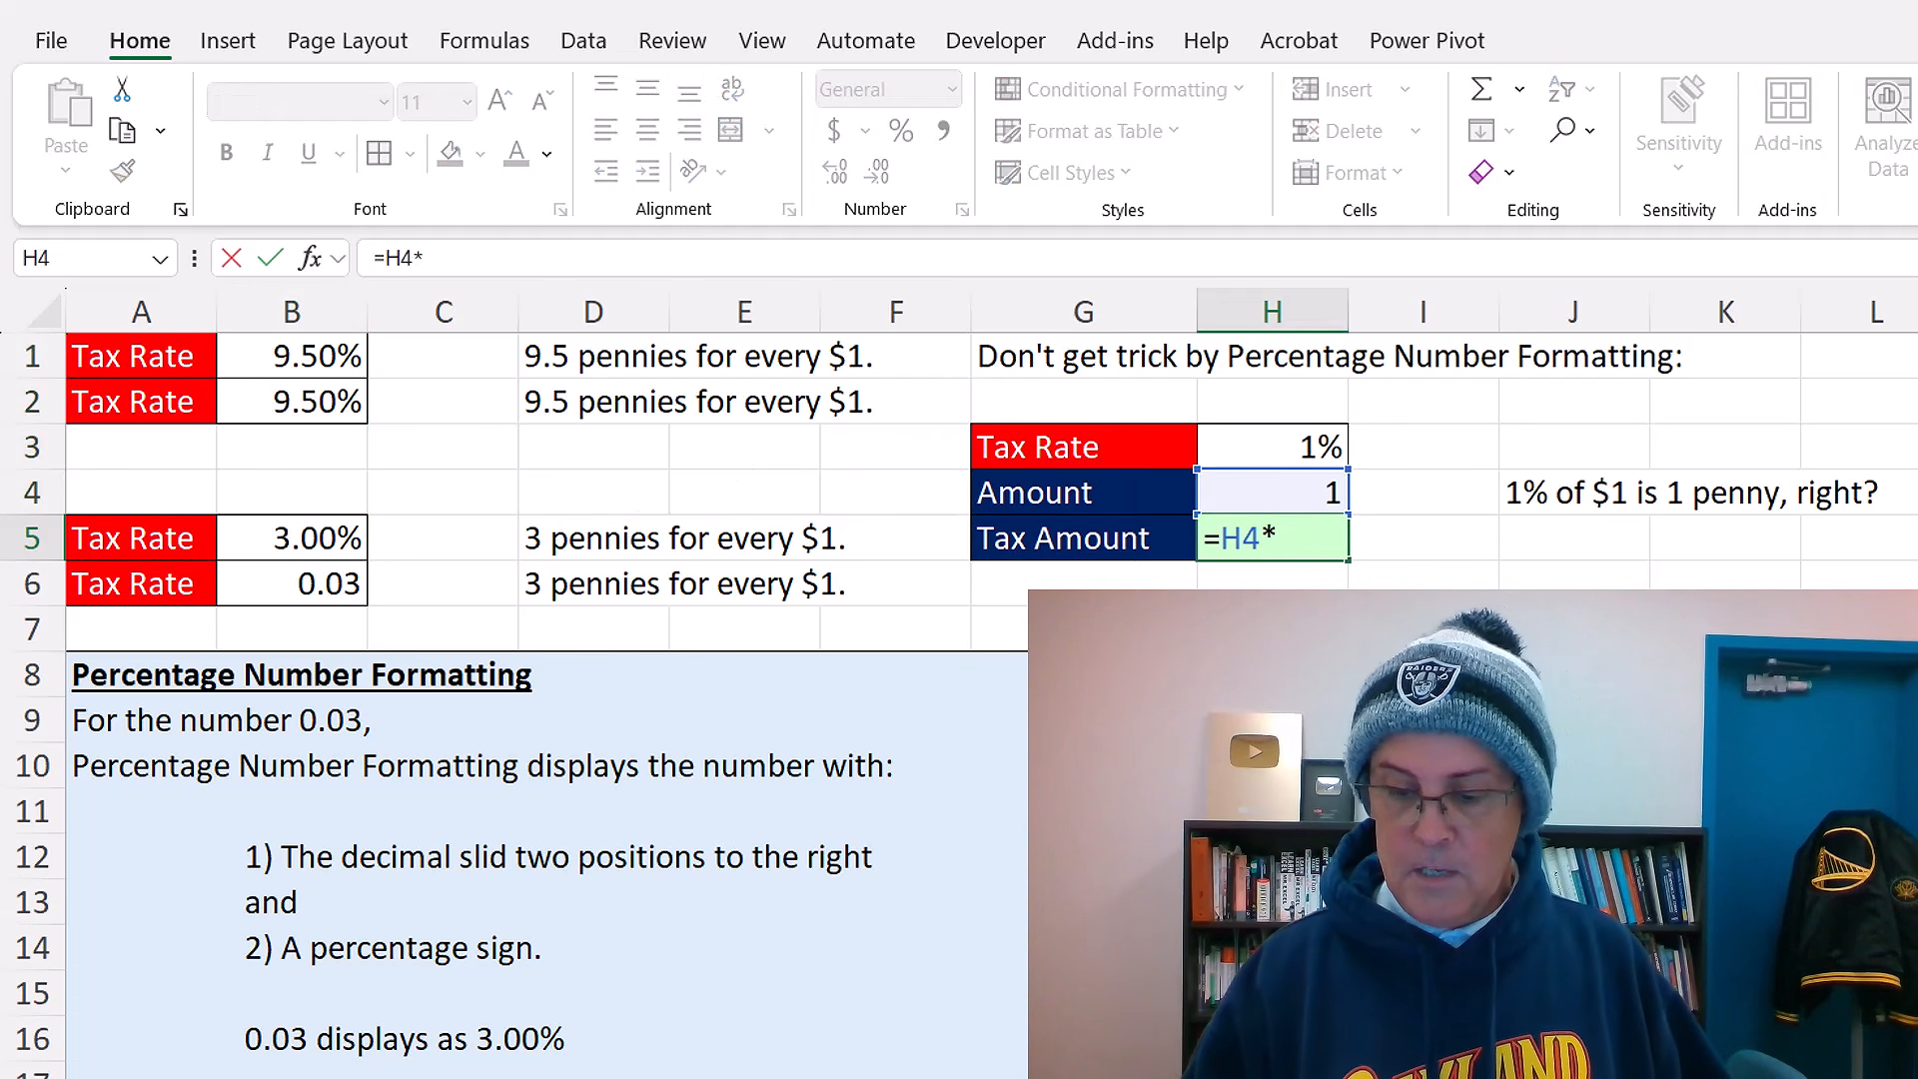
key(Up)
key(Up)
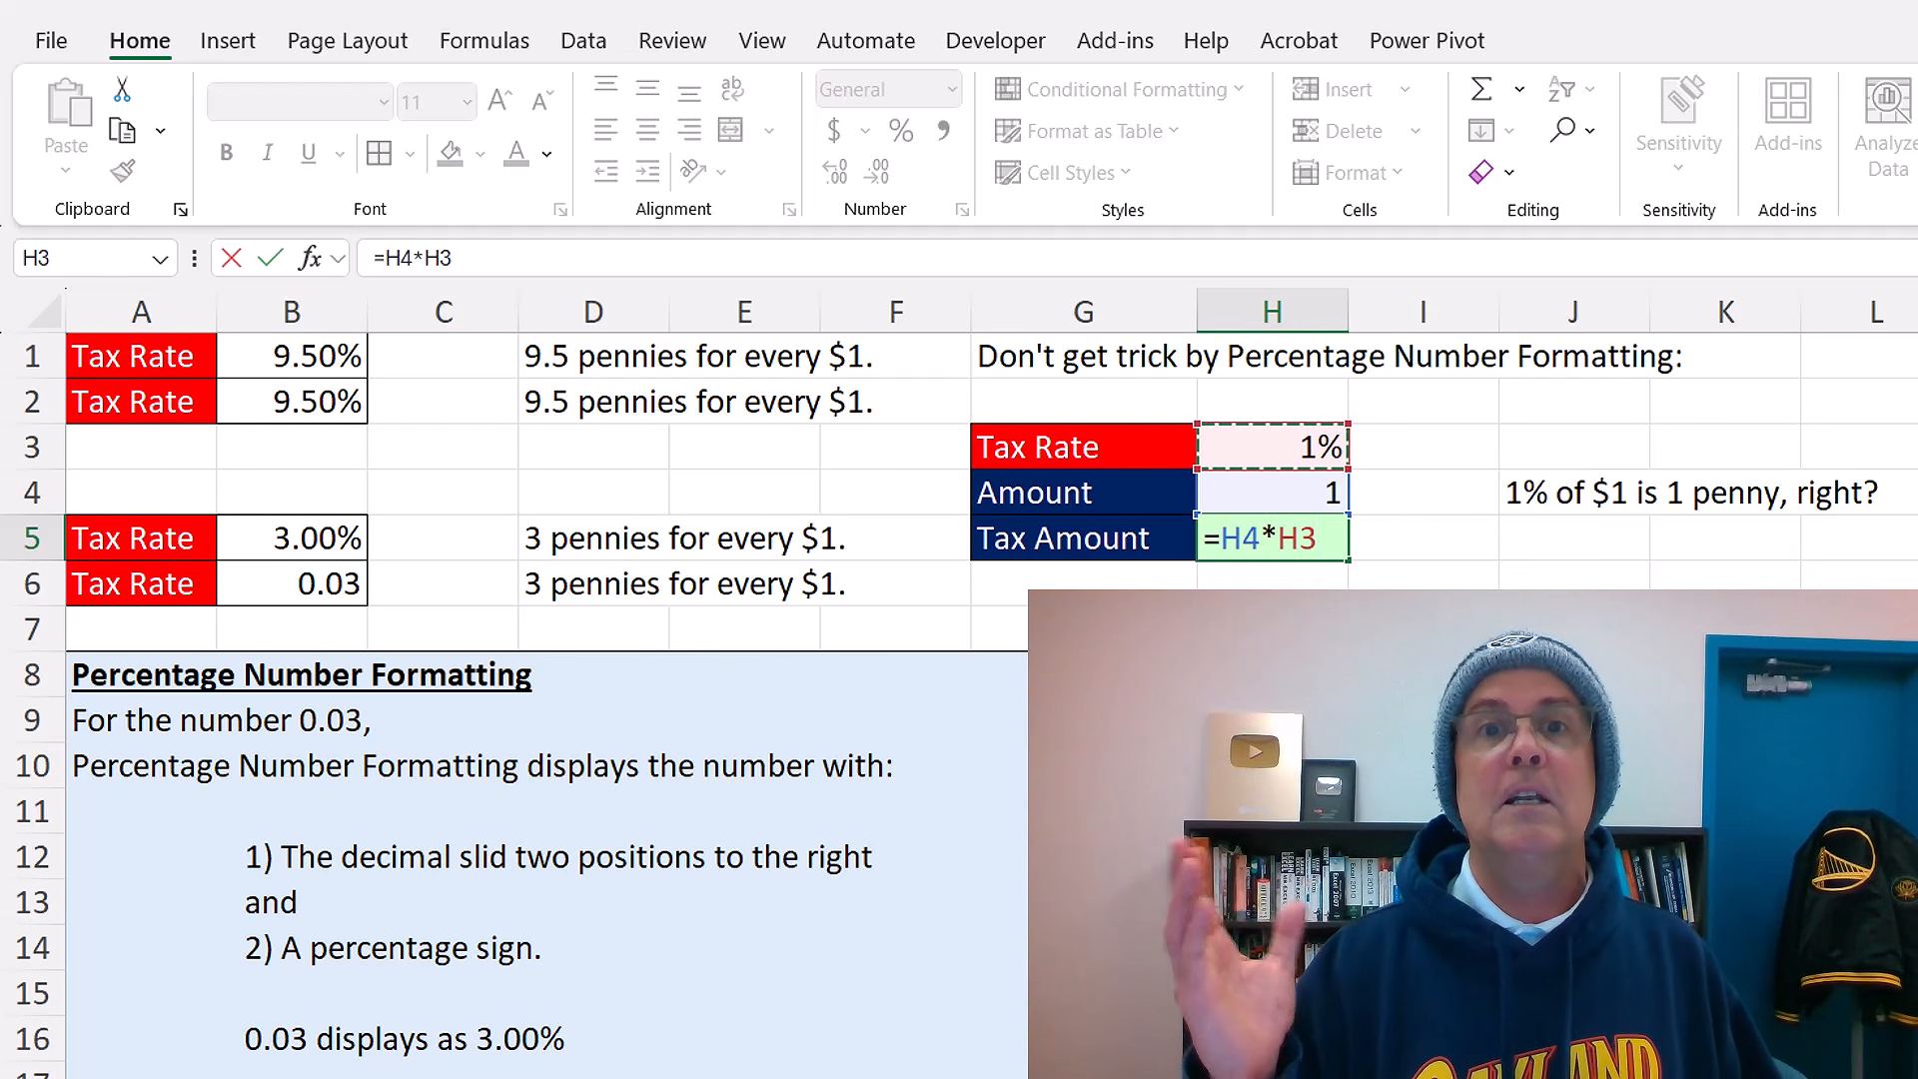
key(ctrl+Return)
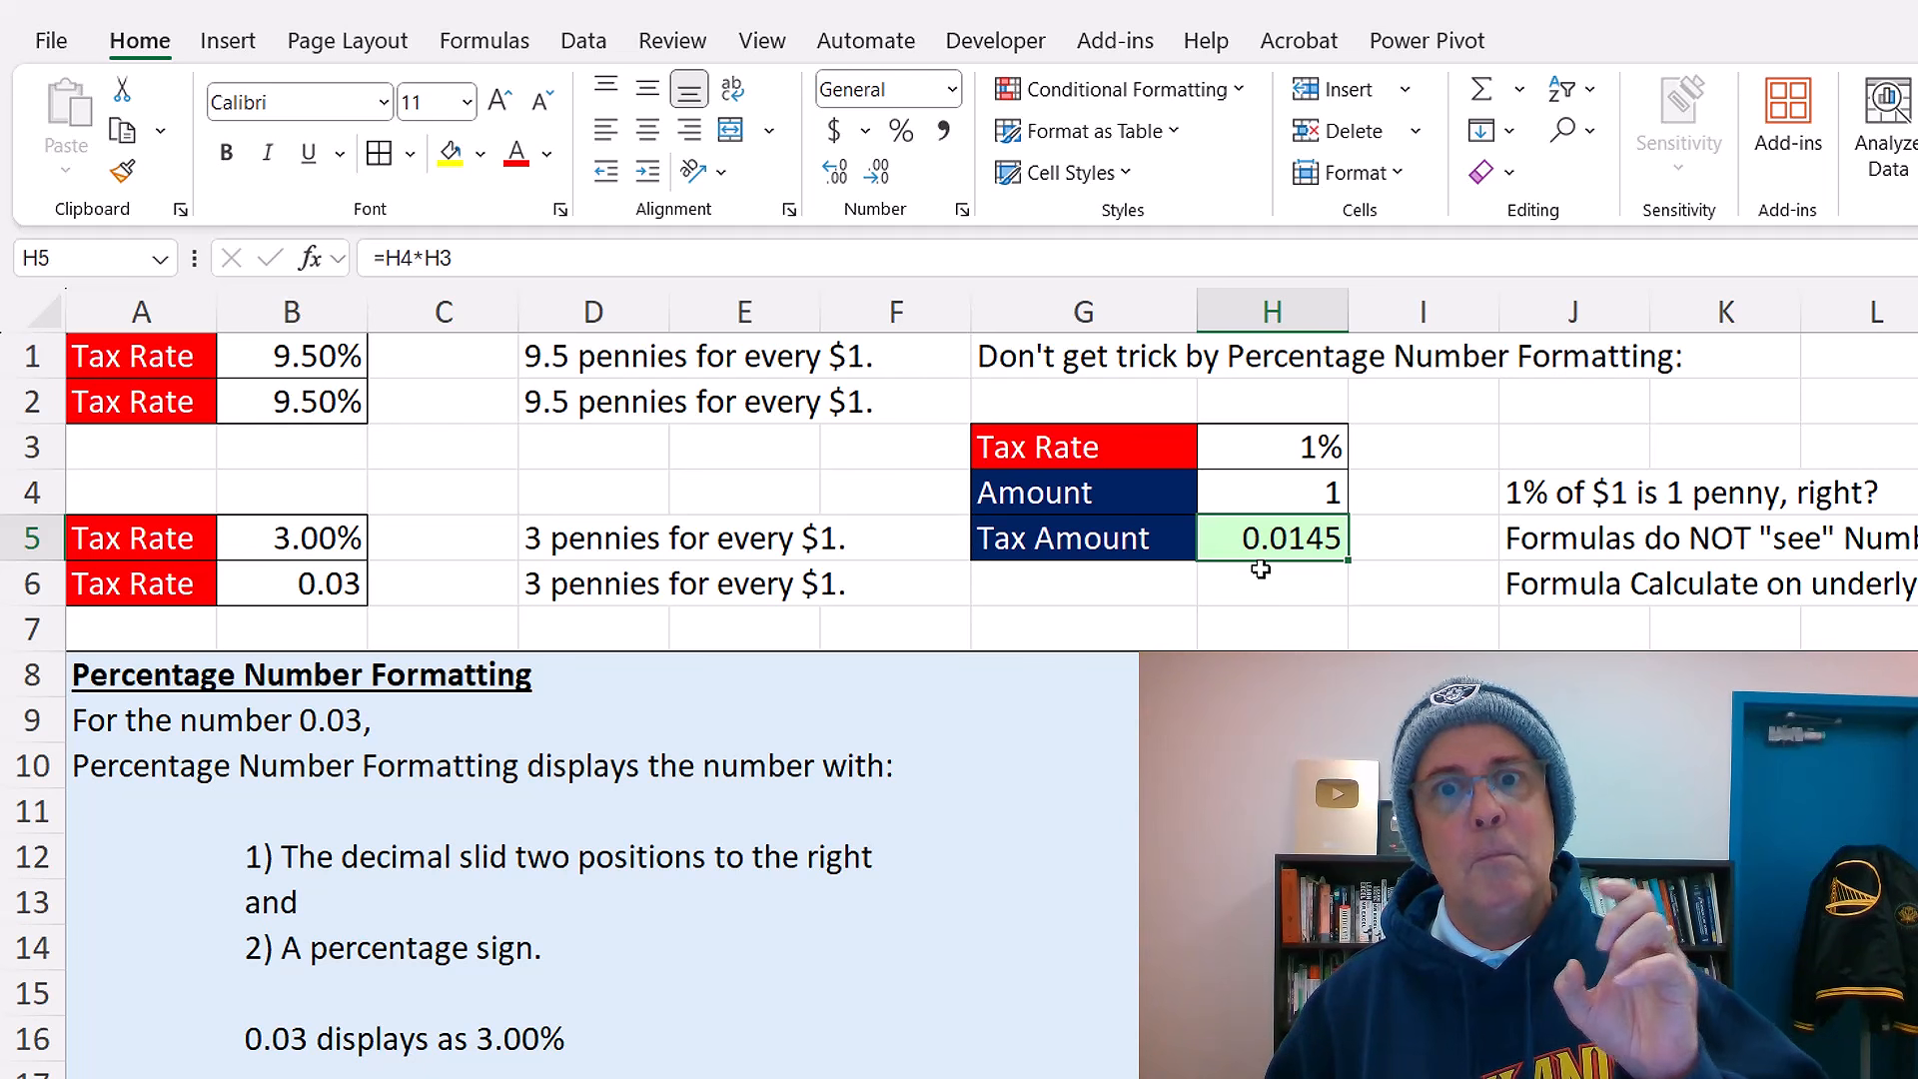
- Apply the General number format to the tax rate in H3 to reveal the underlying number, and reapply the Percentage format
click(1291, 458)
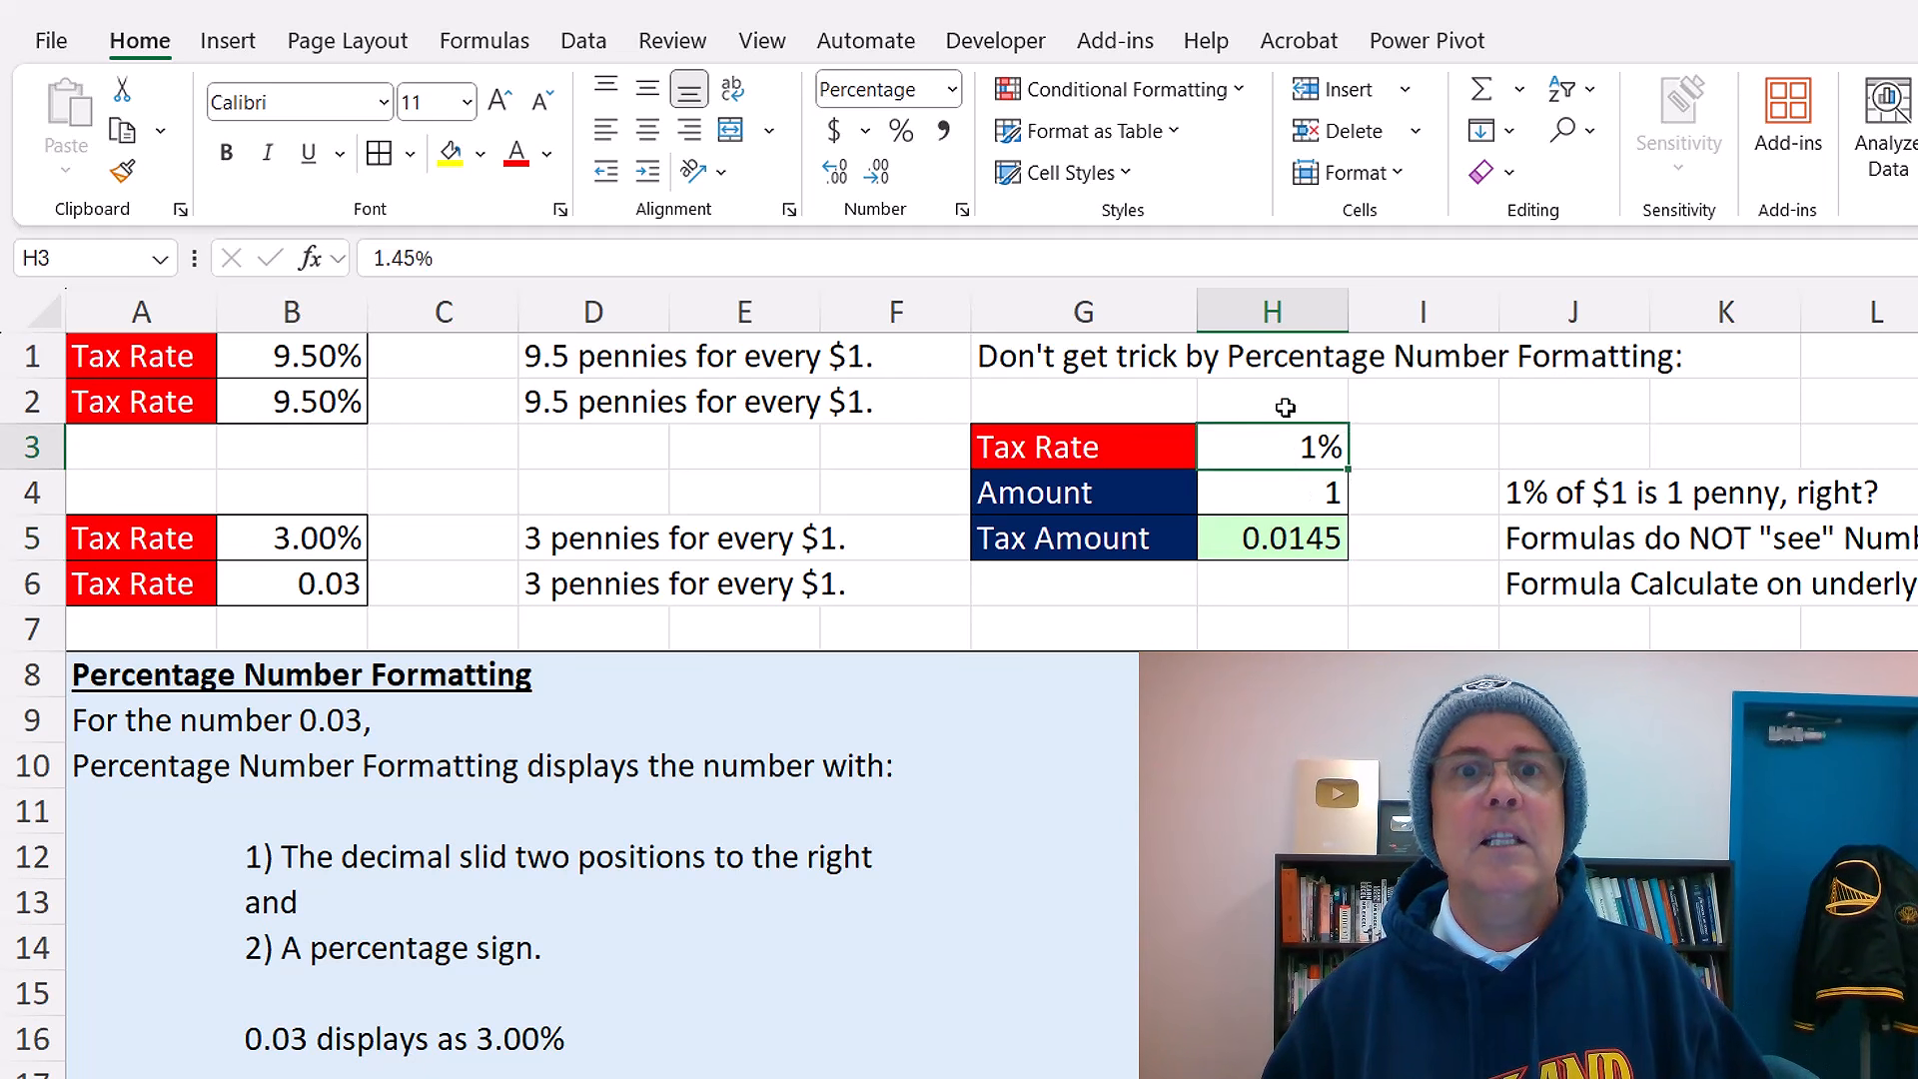
click(953, 91)
click(924, 140)
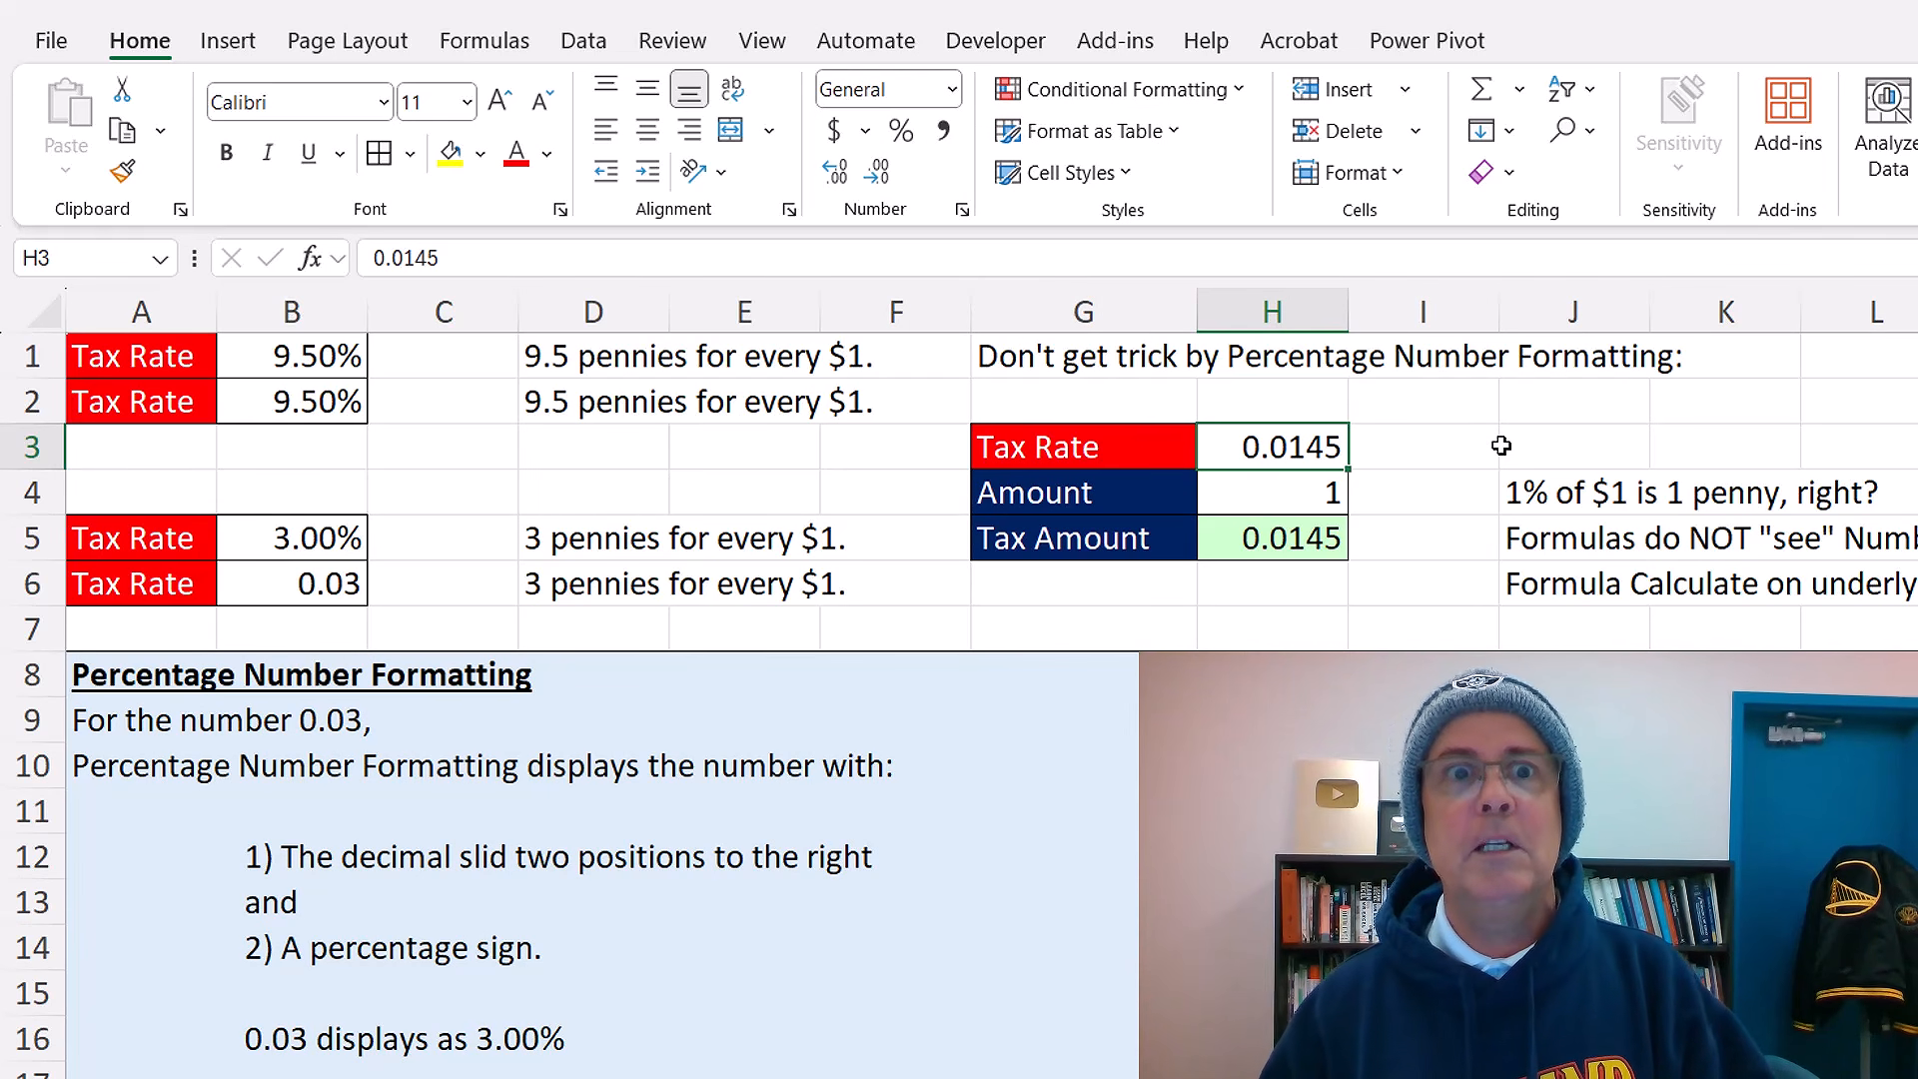
click(903, 147)
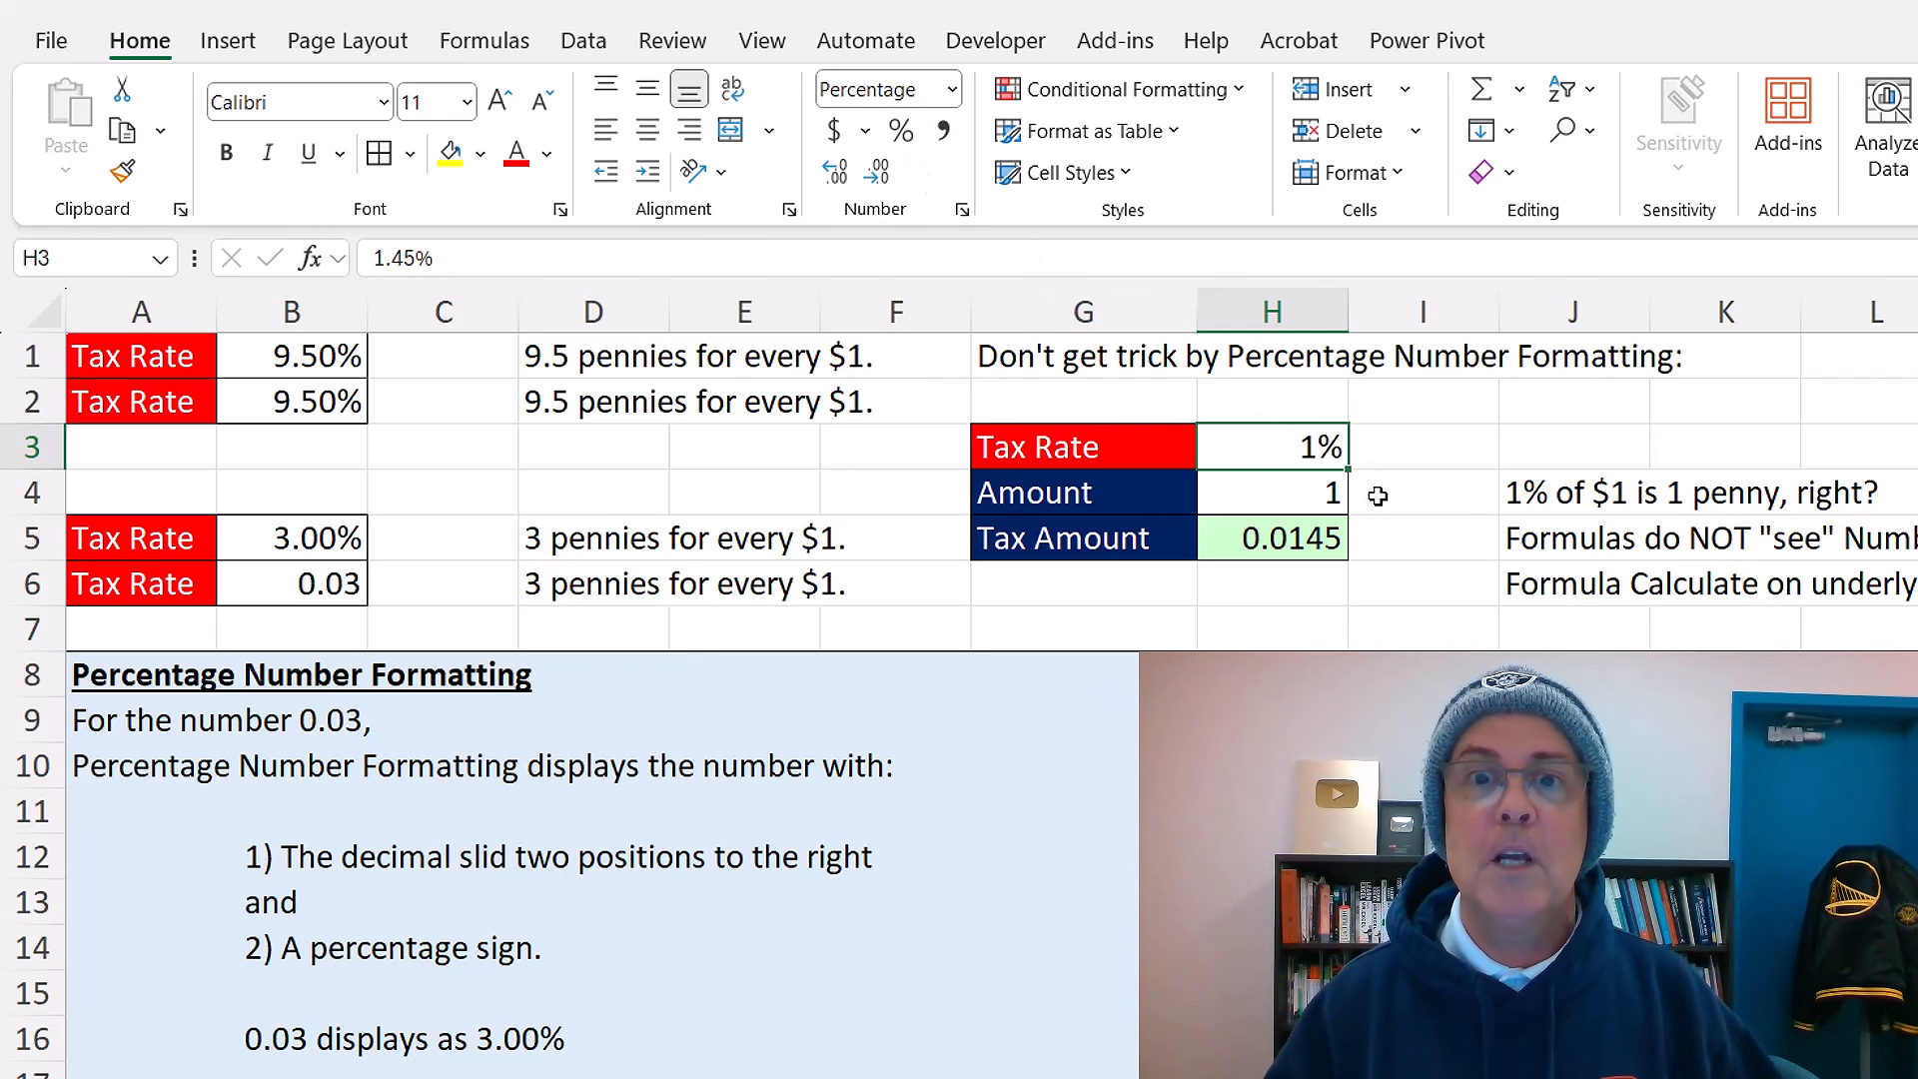
- Examine which cells the tax amount formula in H5 refers to and inspect the tax rate in H3
double_click(1319, 543)
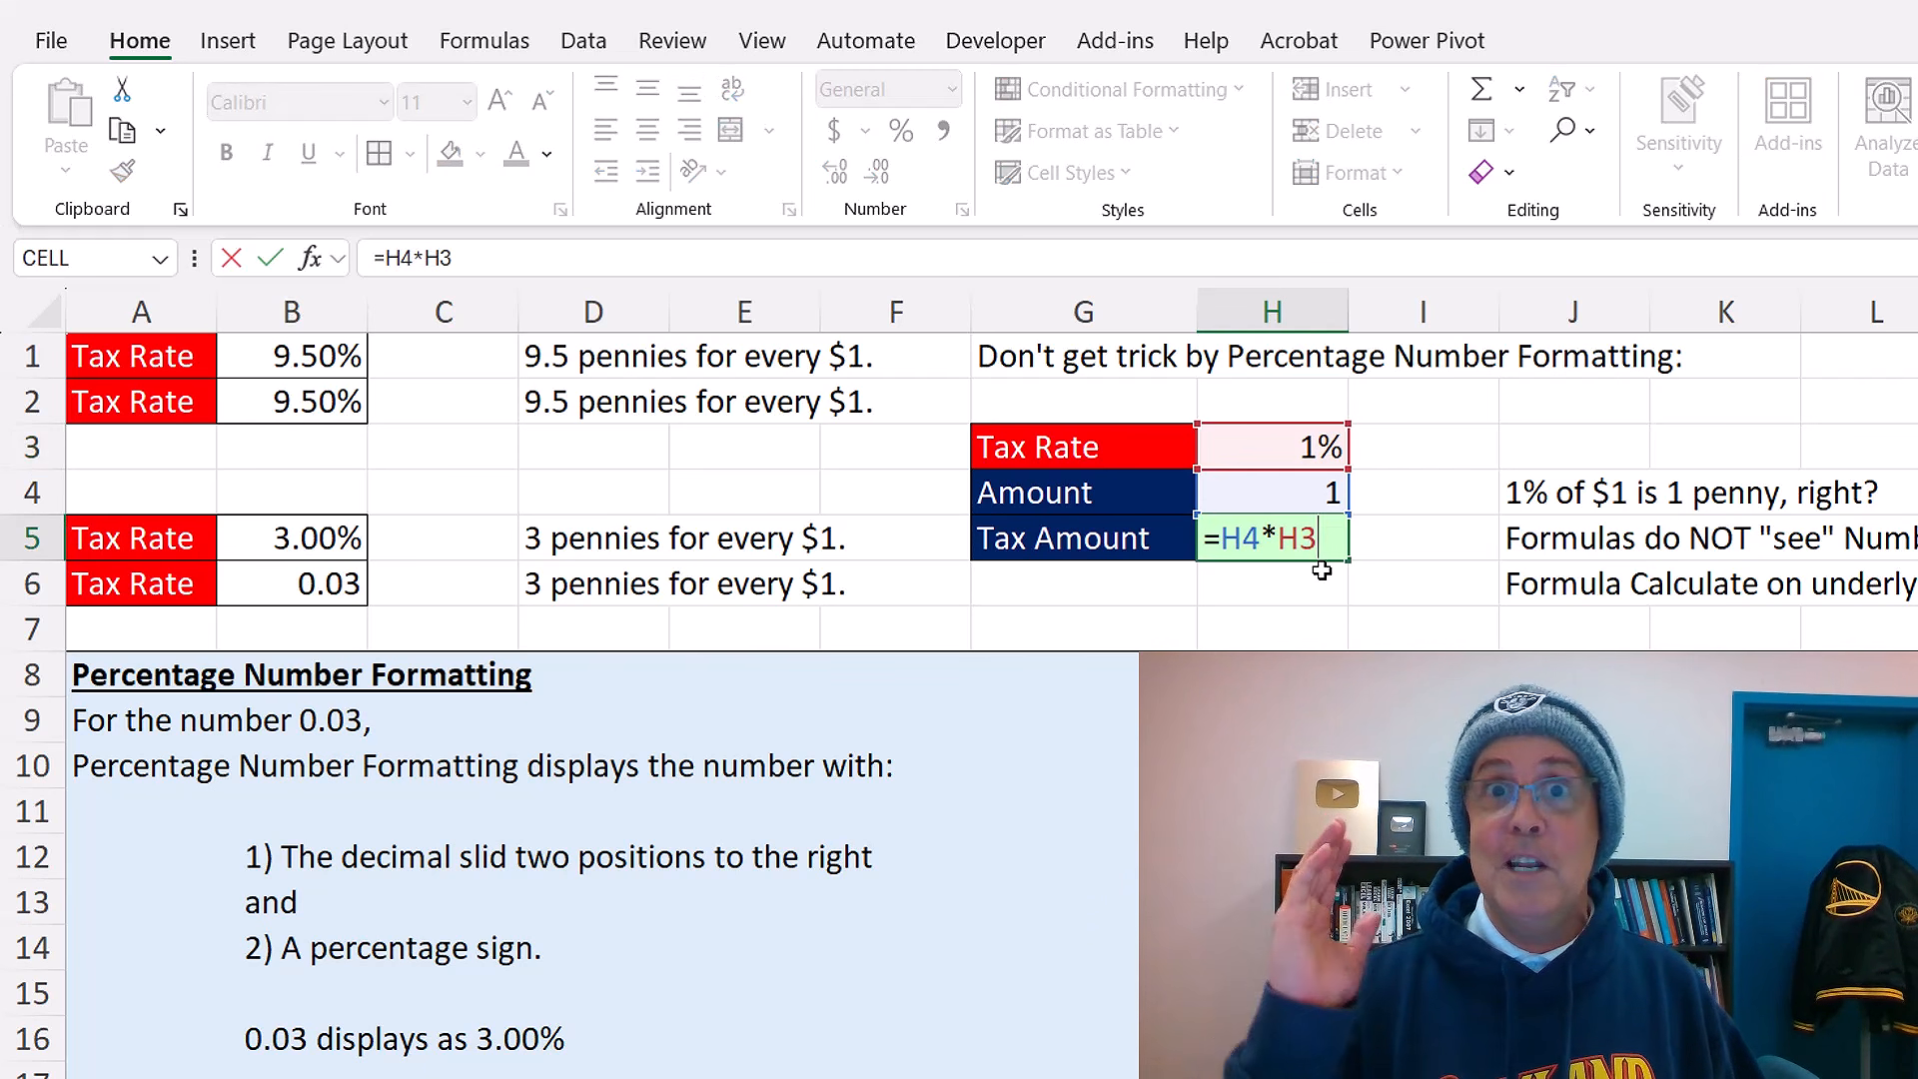
key(Escape)
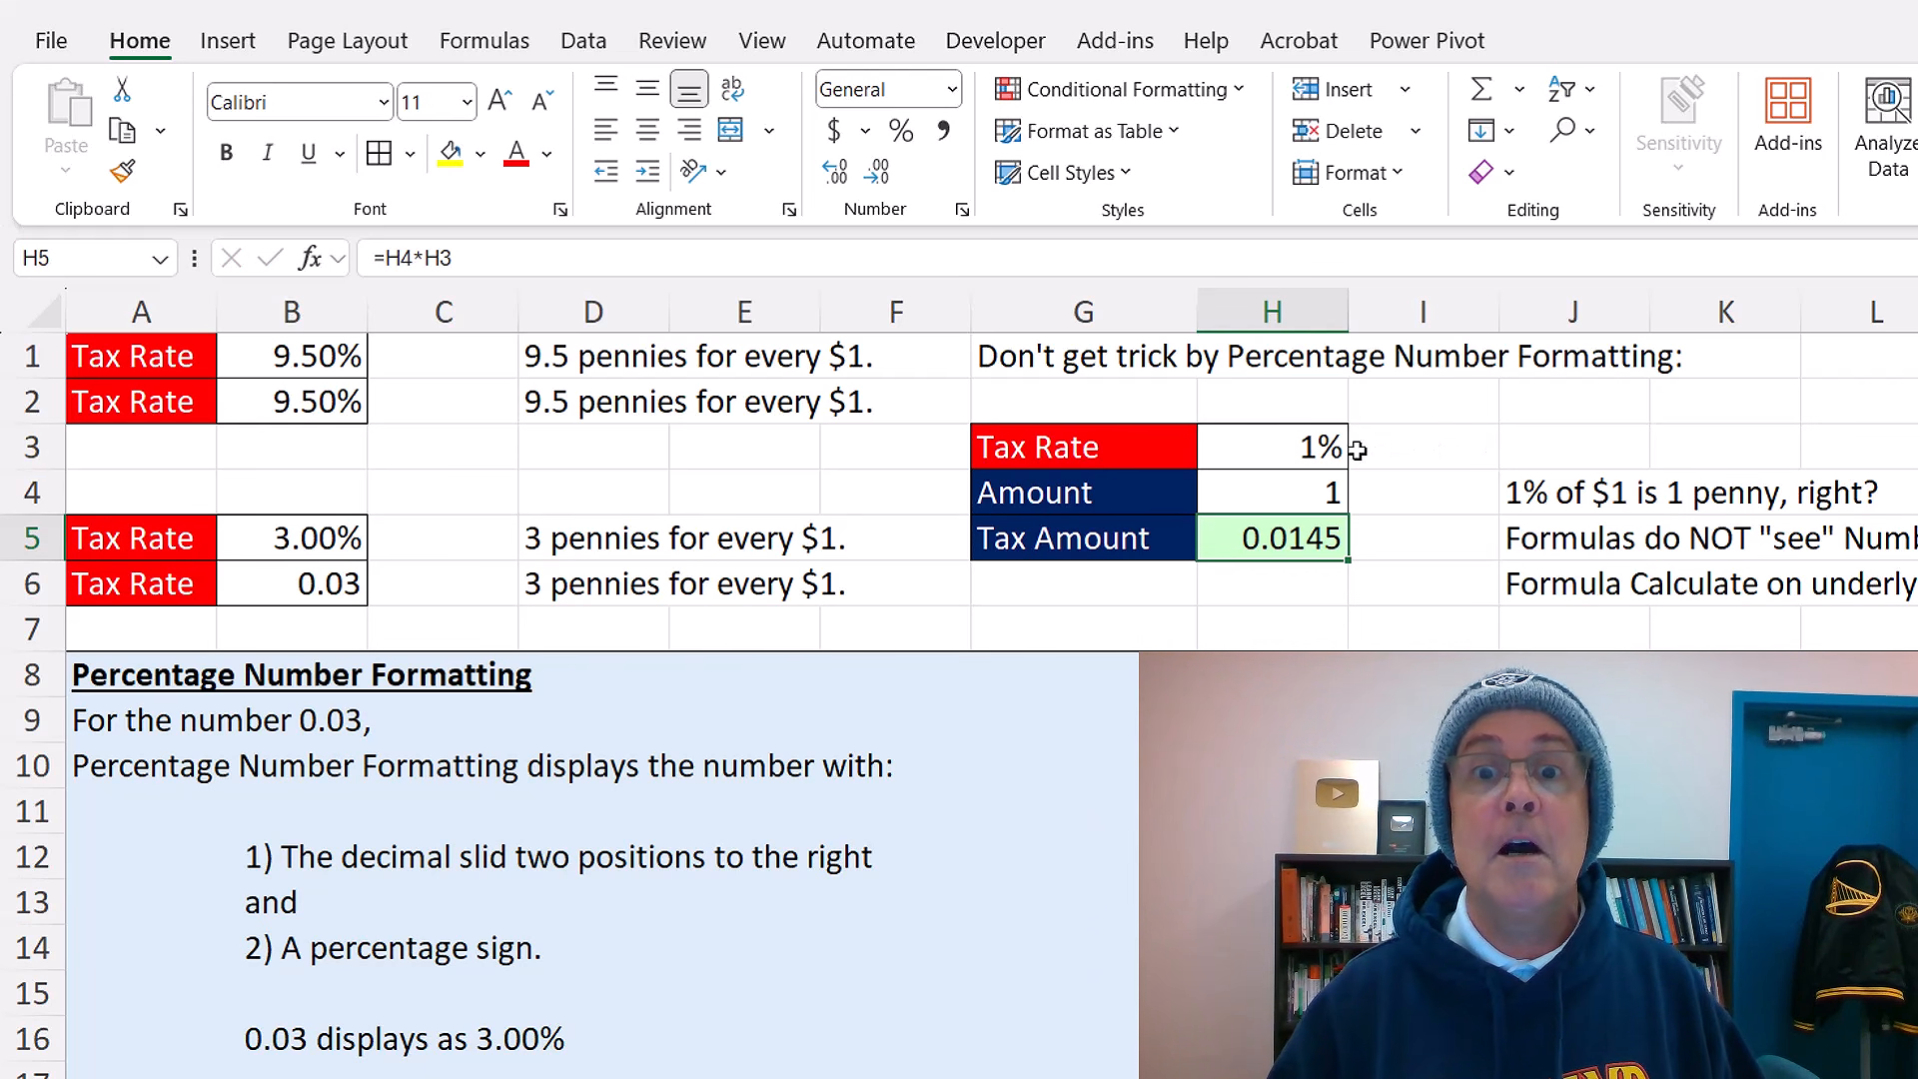
click(1304, 450)
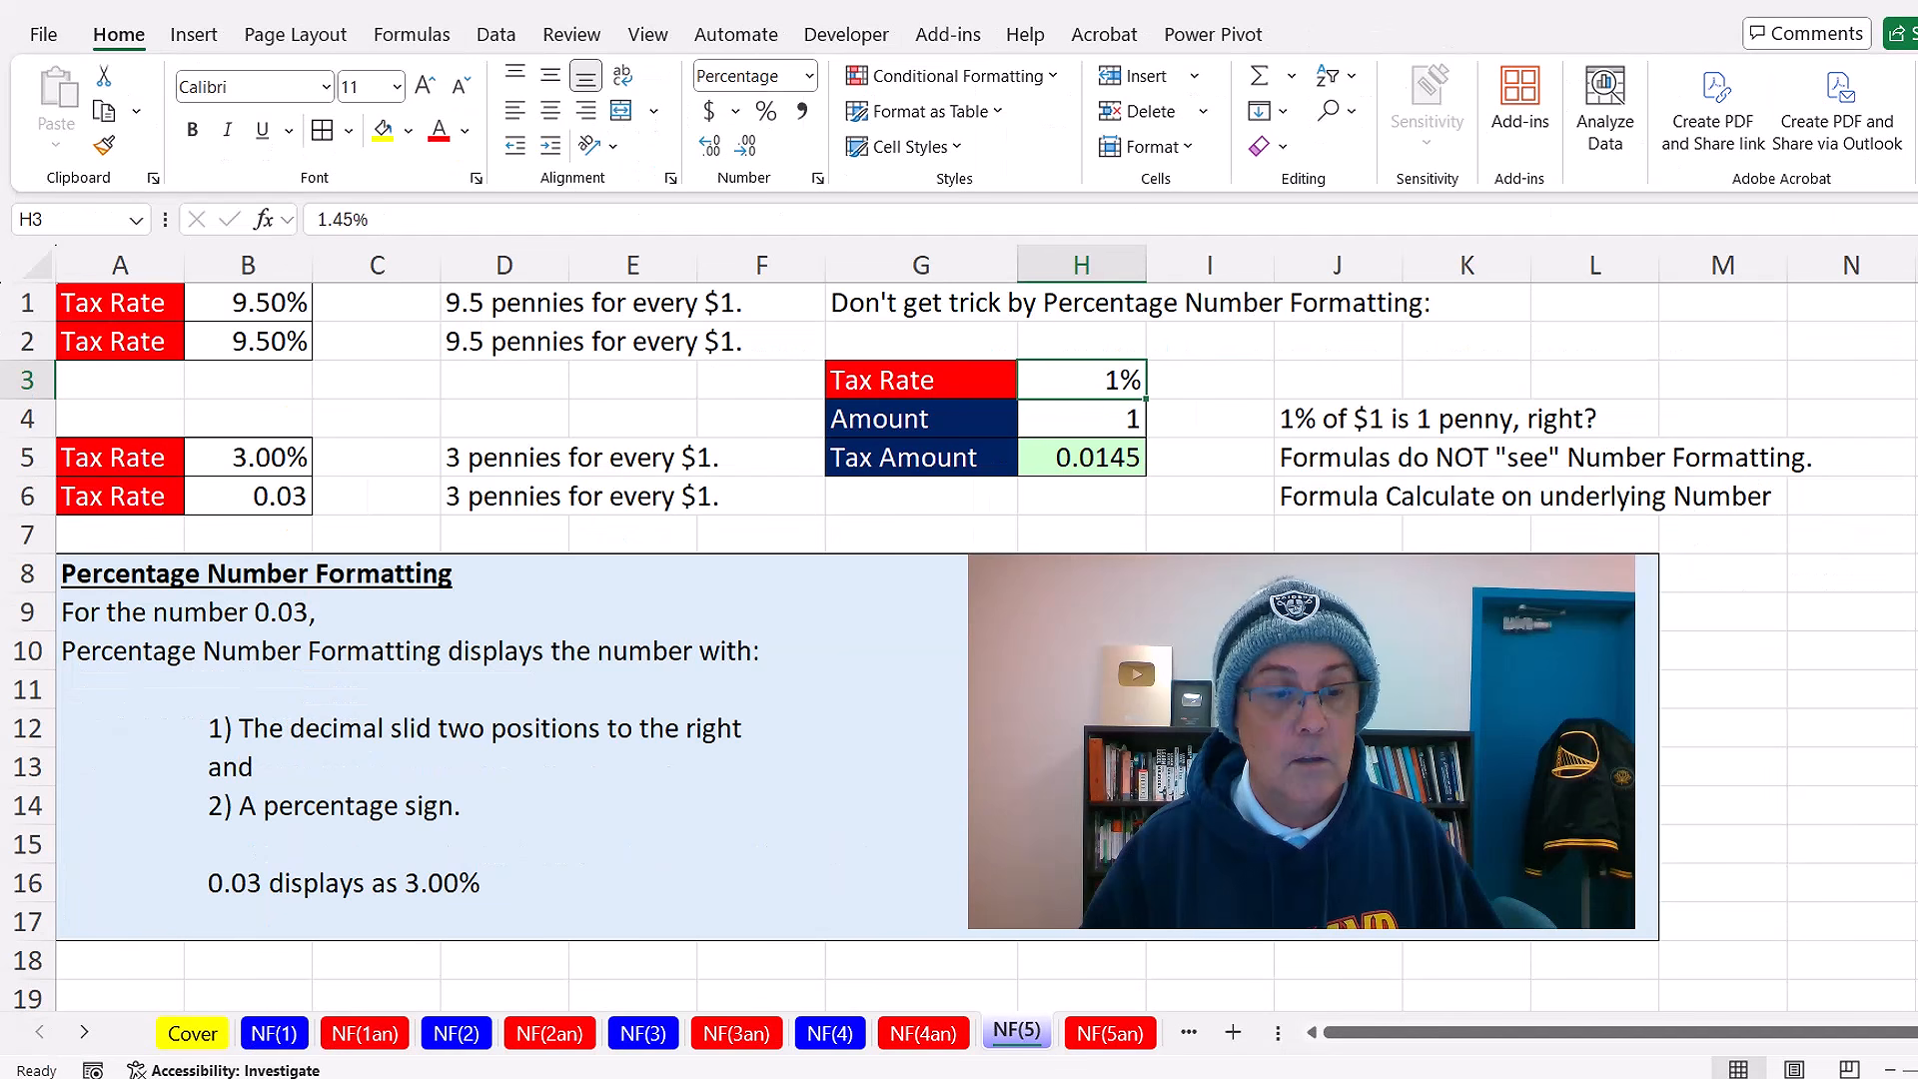
- On the ROUND(1) sheet, apply the Currency number format to the tax deduction in F15
click(85, 1033)
click(85, 1033)
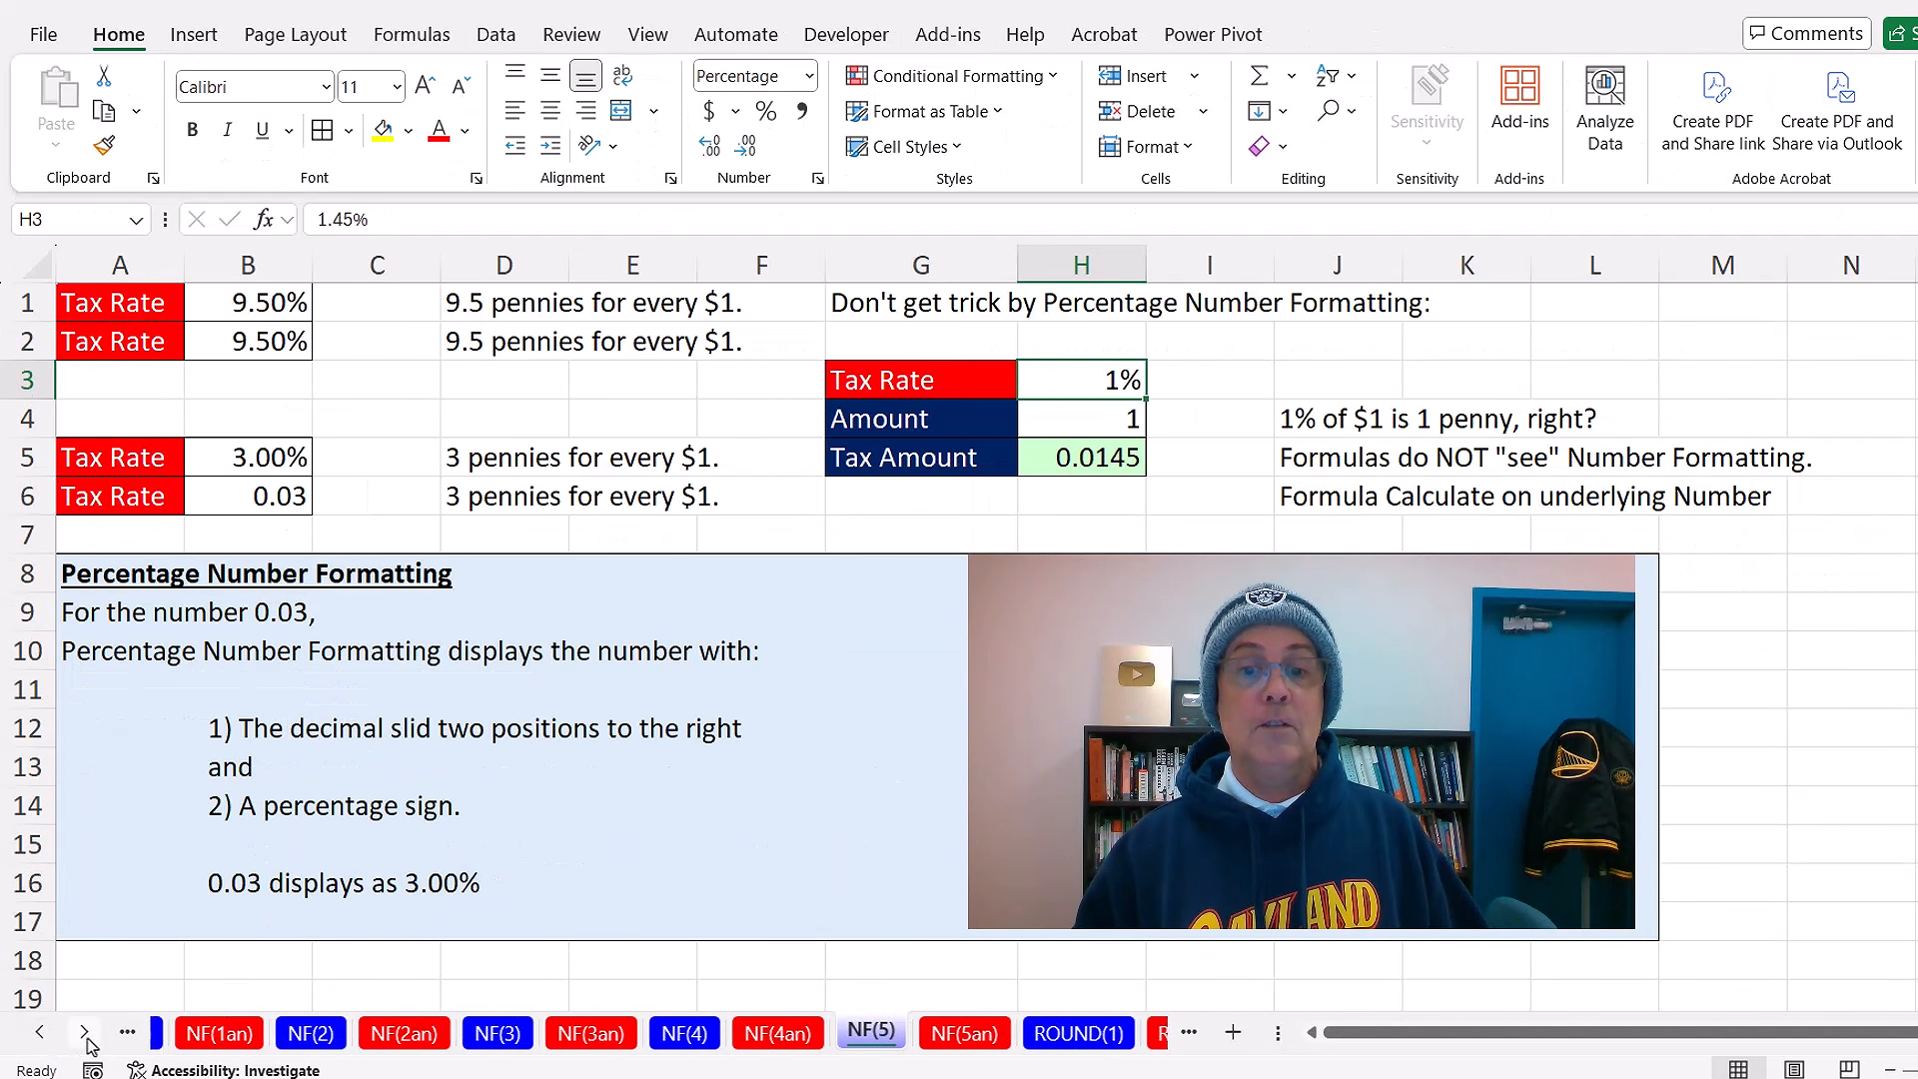
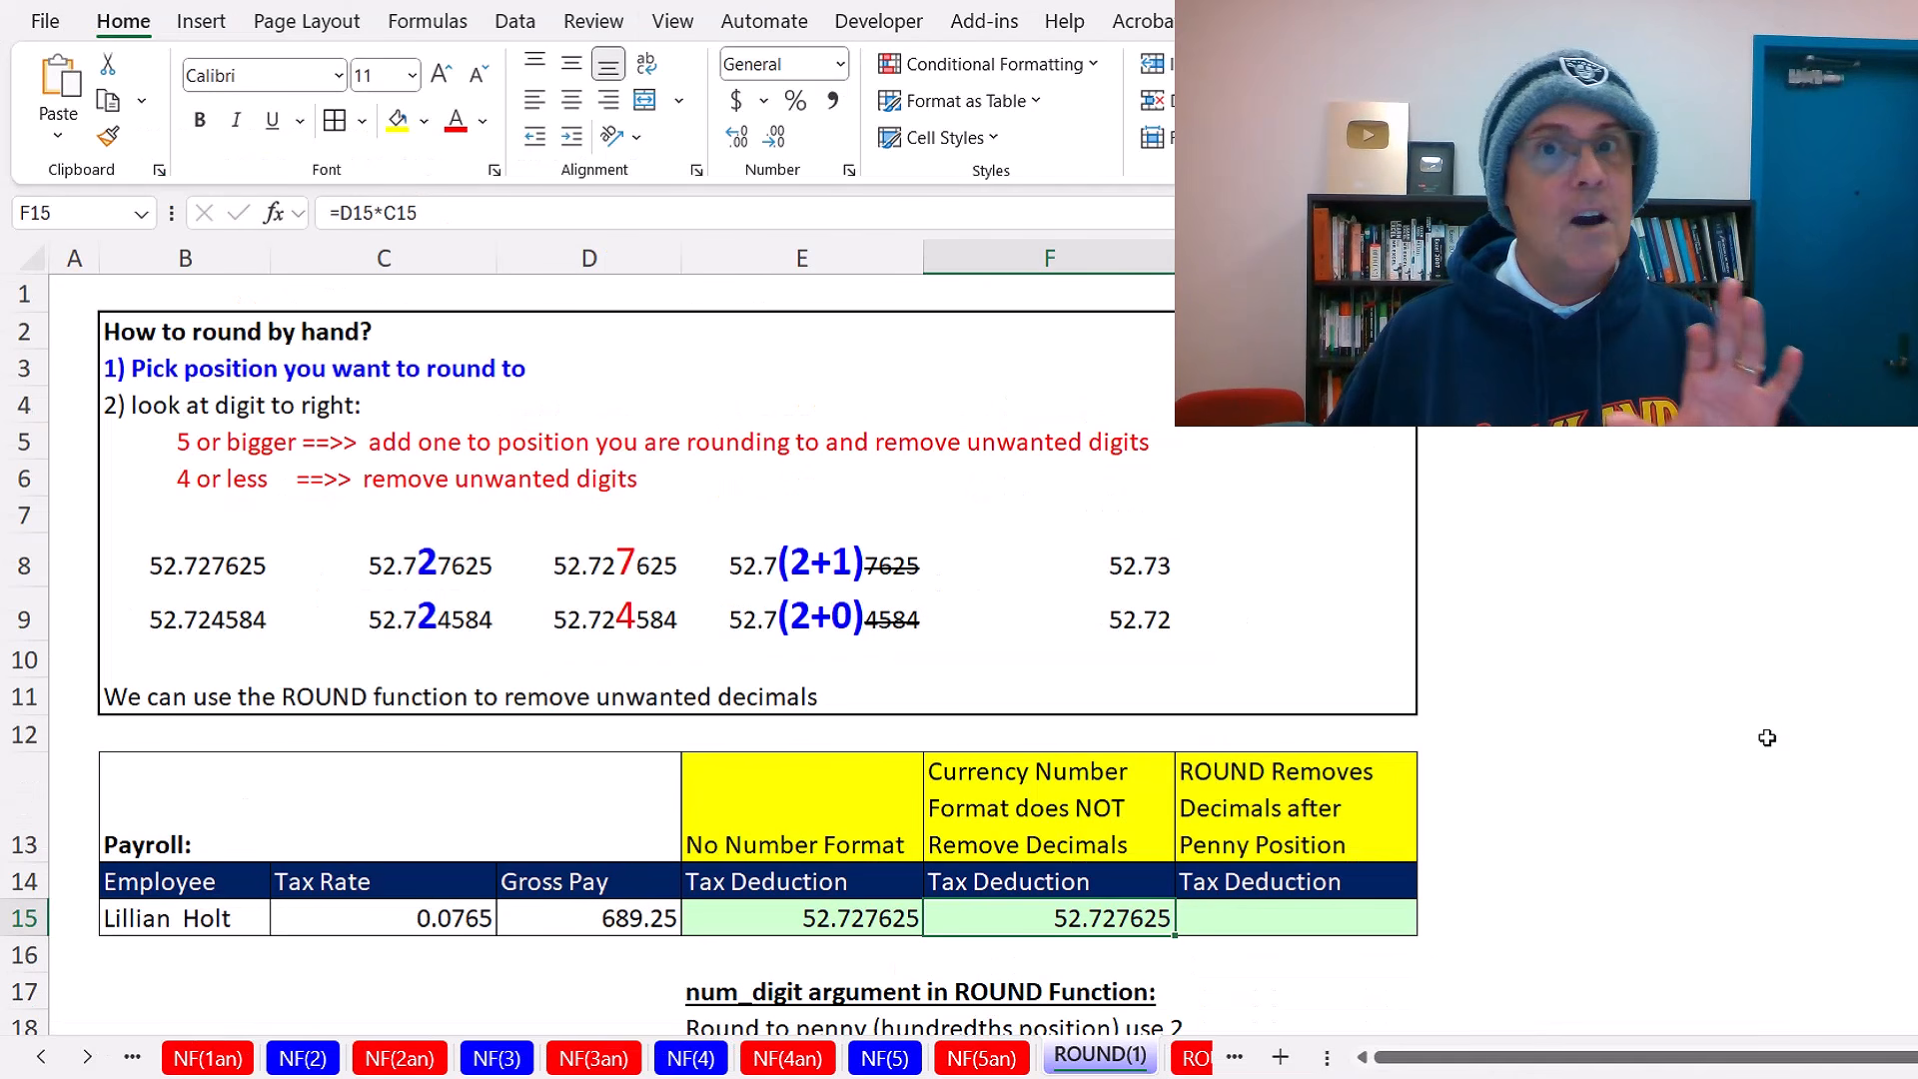
click(840, 64)
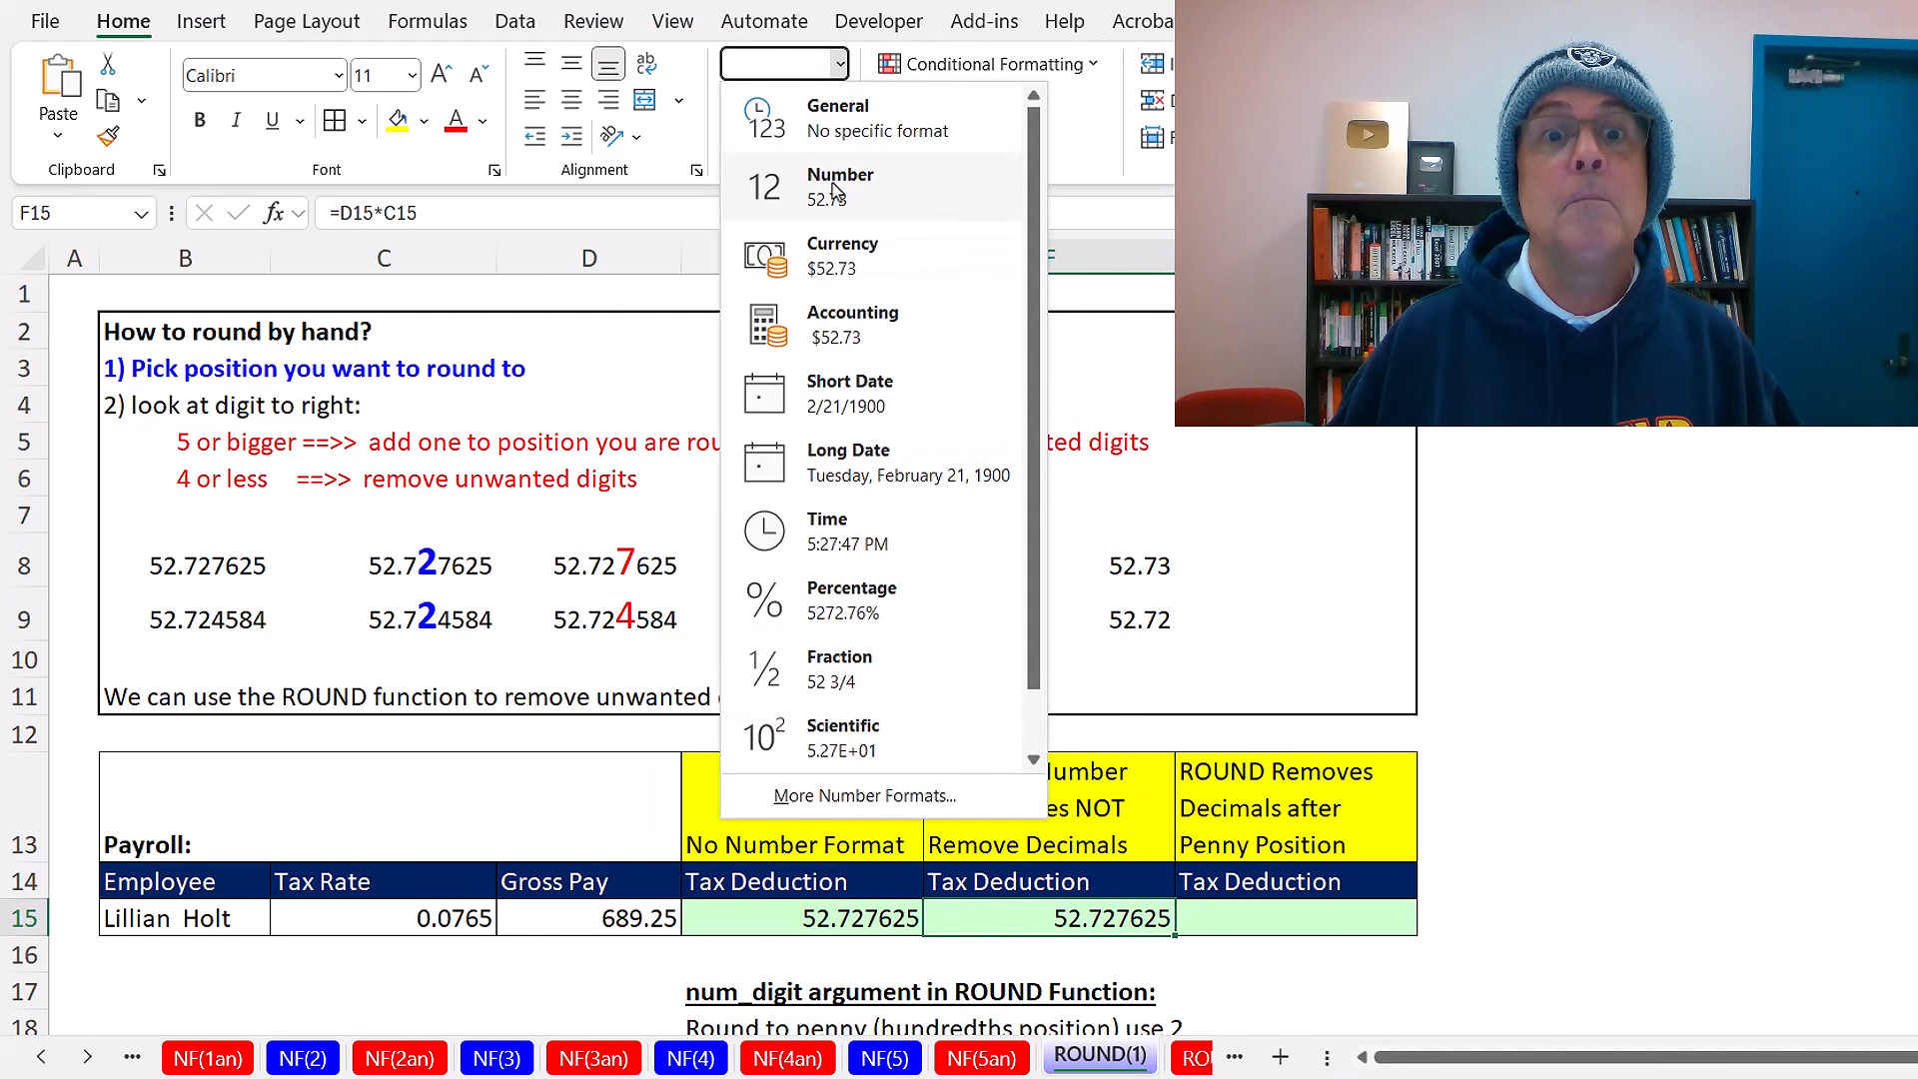
click(843, 267)
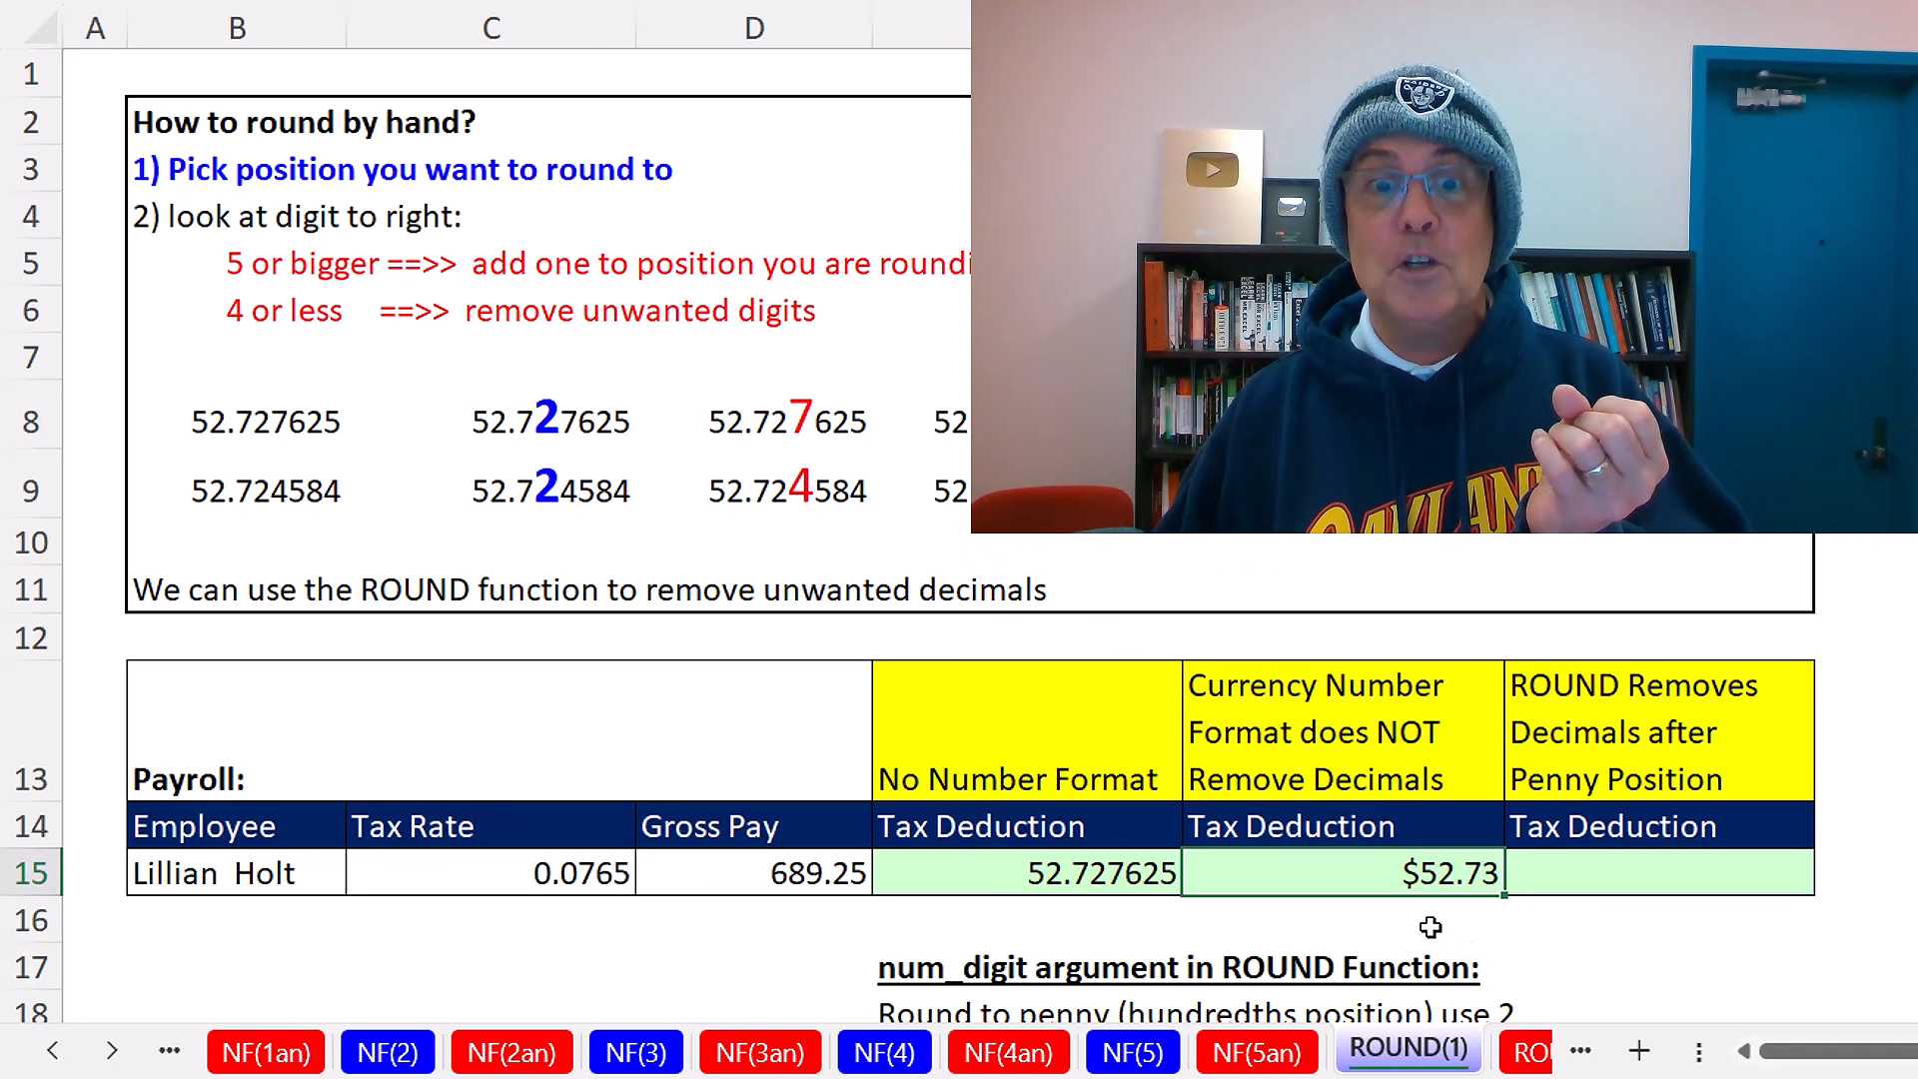
- Calculate the tax deduction rounded to the penny in G15 with the formula =ROUND(D15*C15,2)
click(1694, 874)
text(=round)
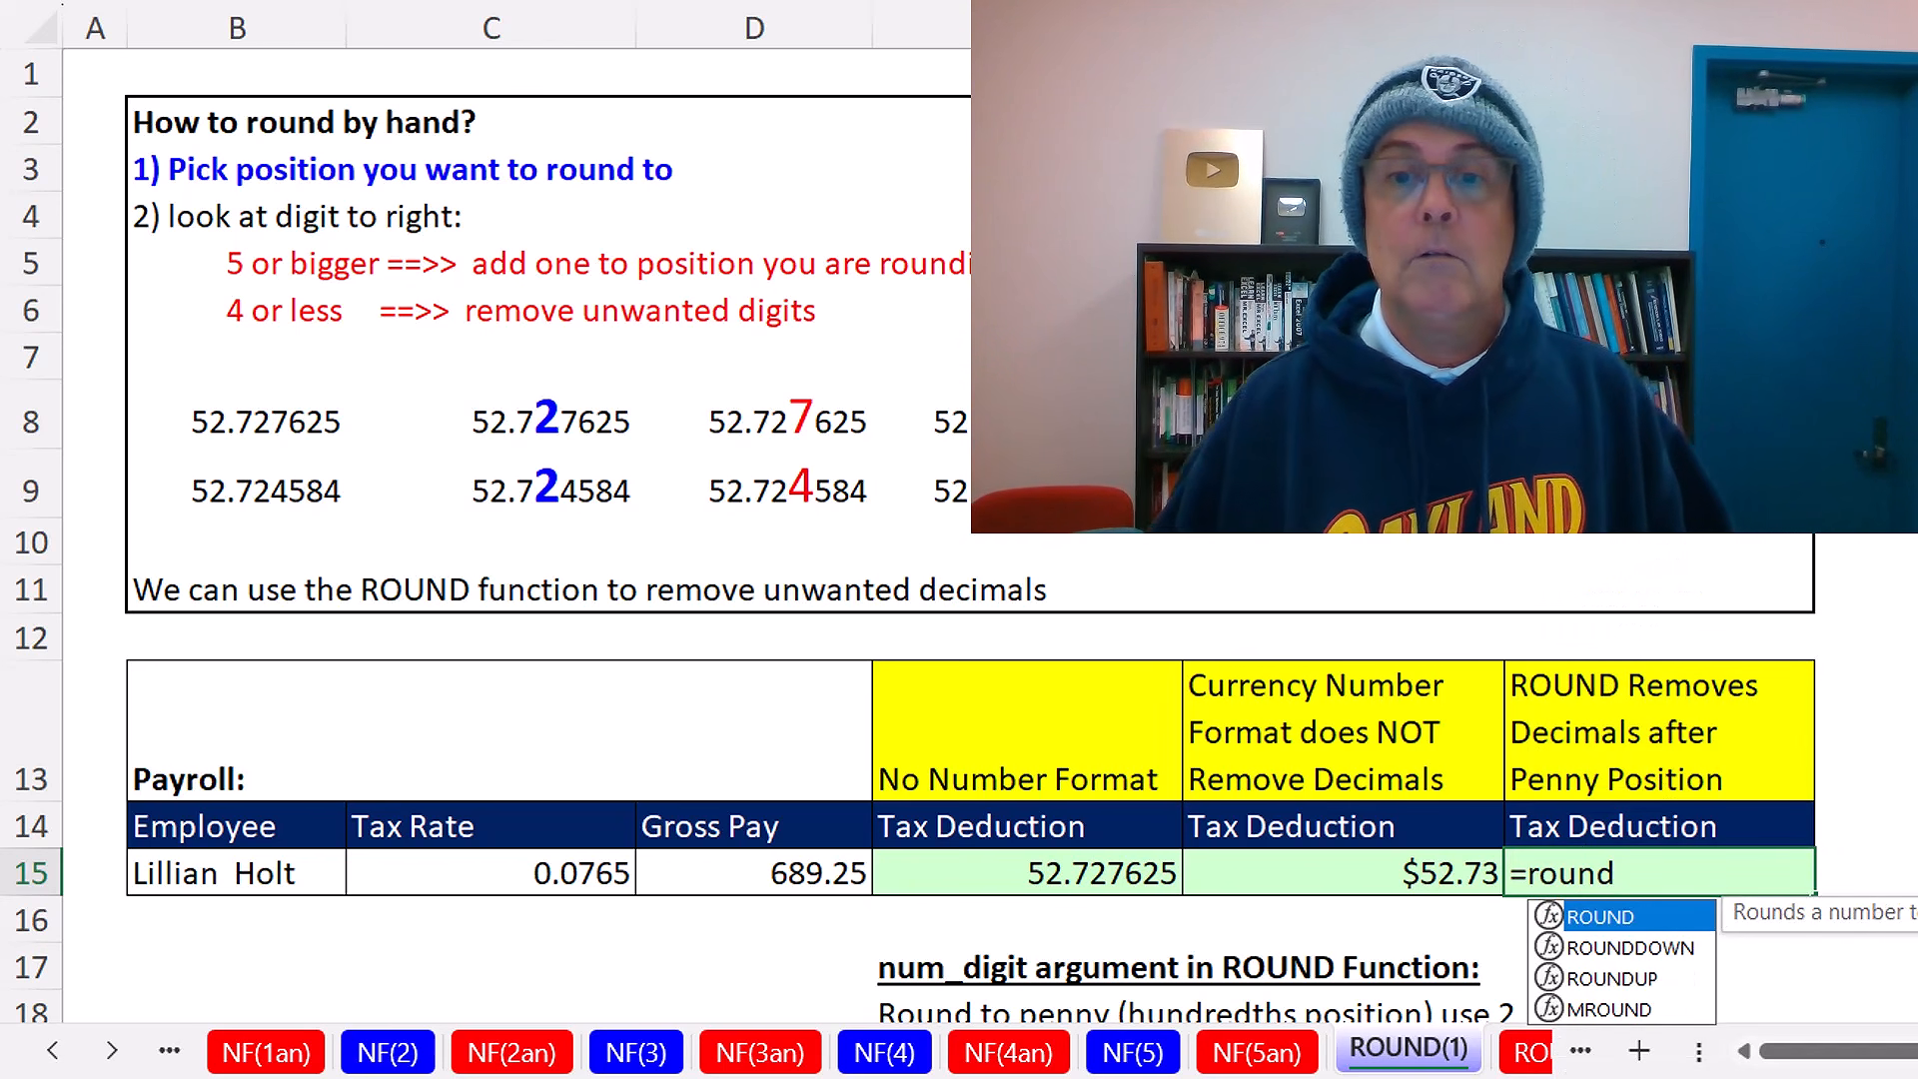
key(Tab)
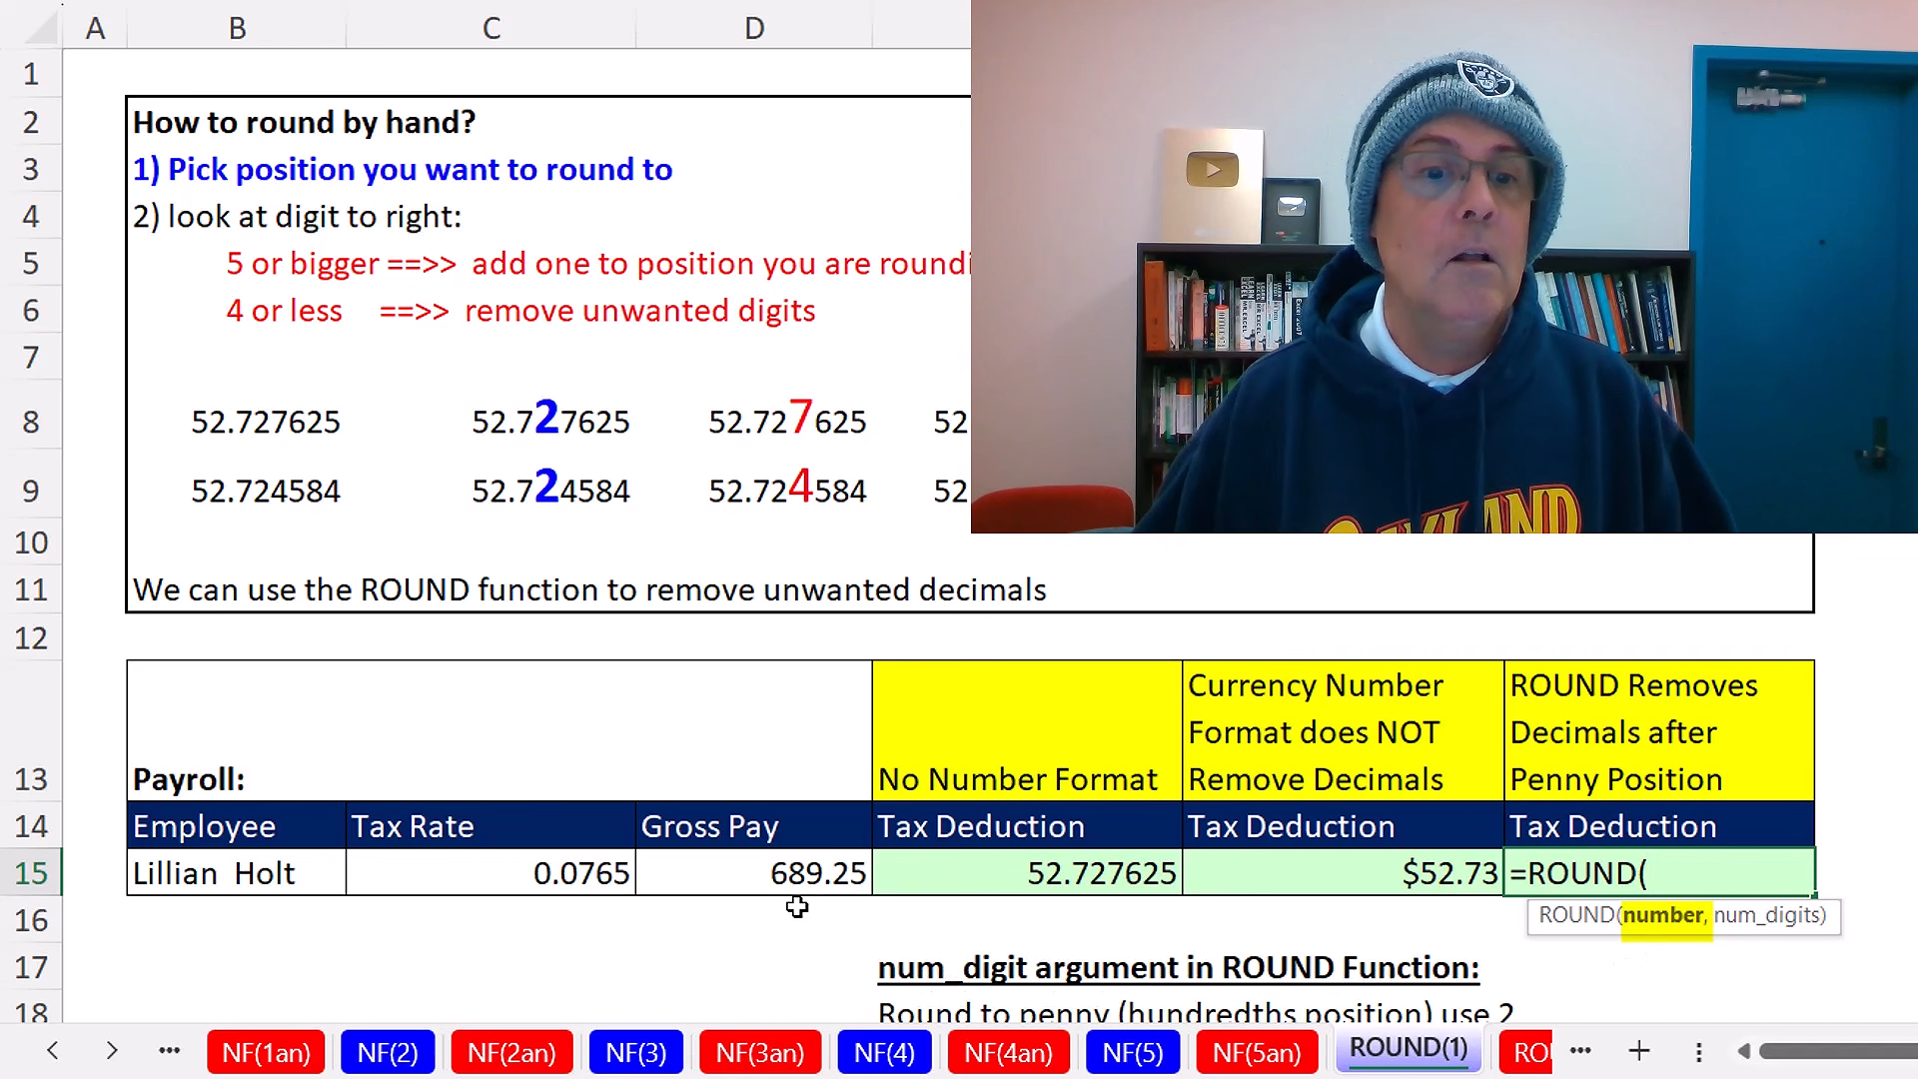
click(775, 878)
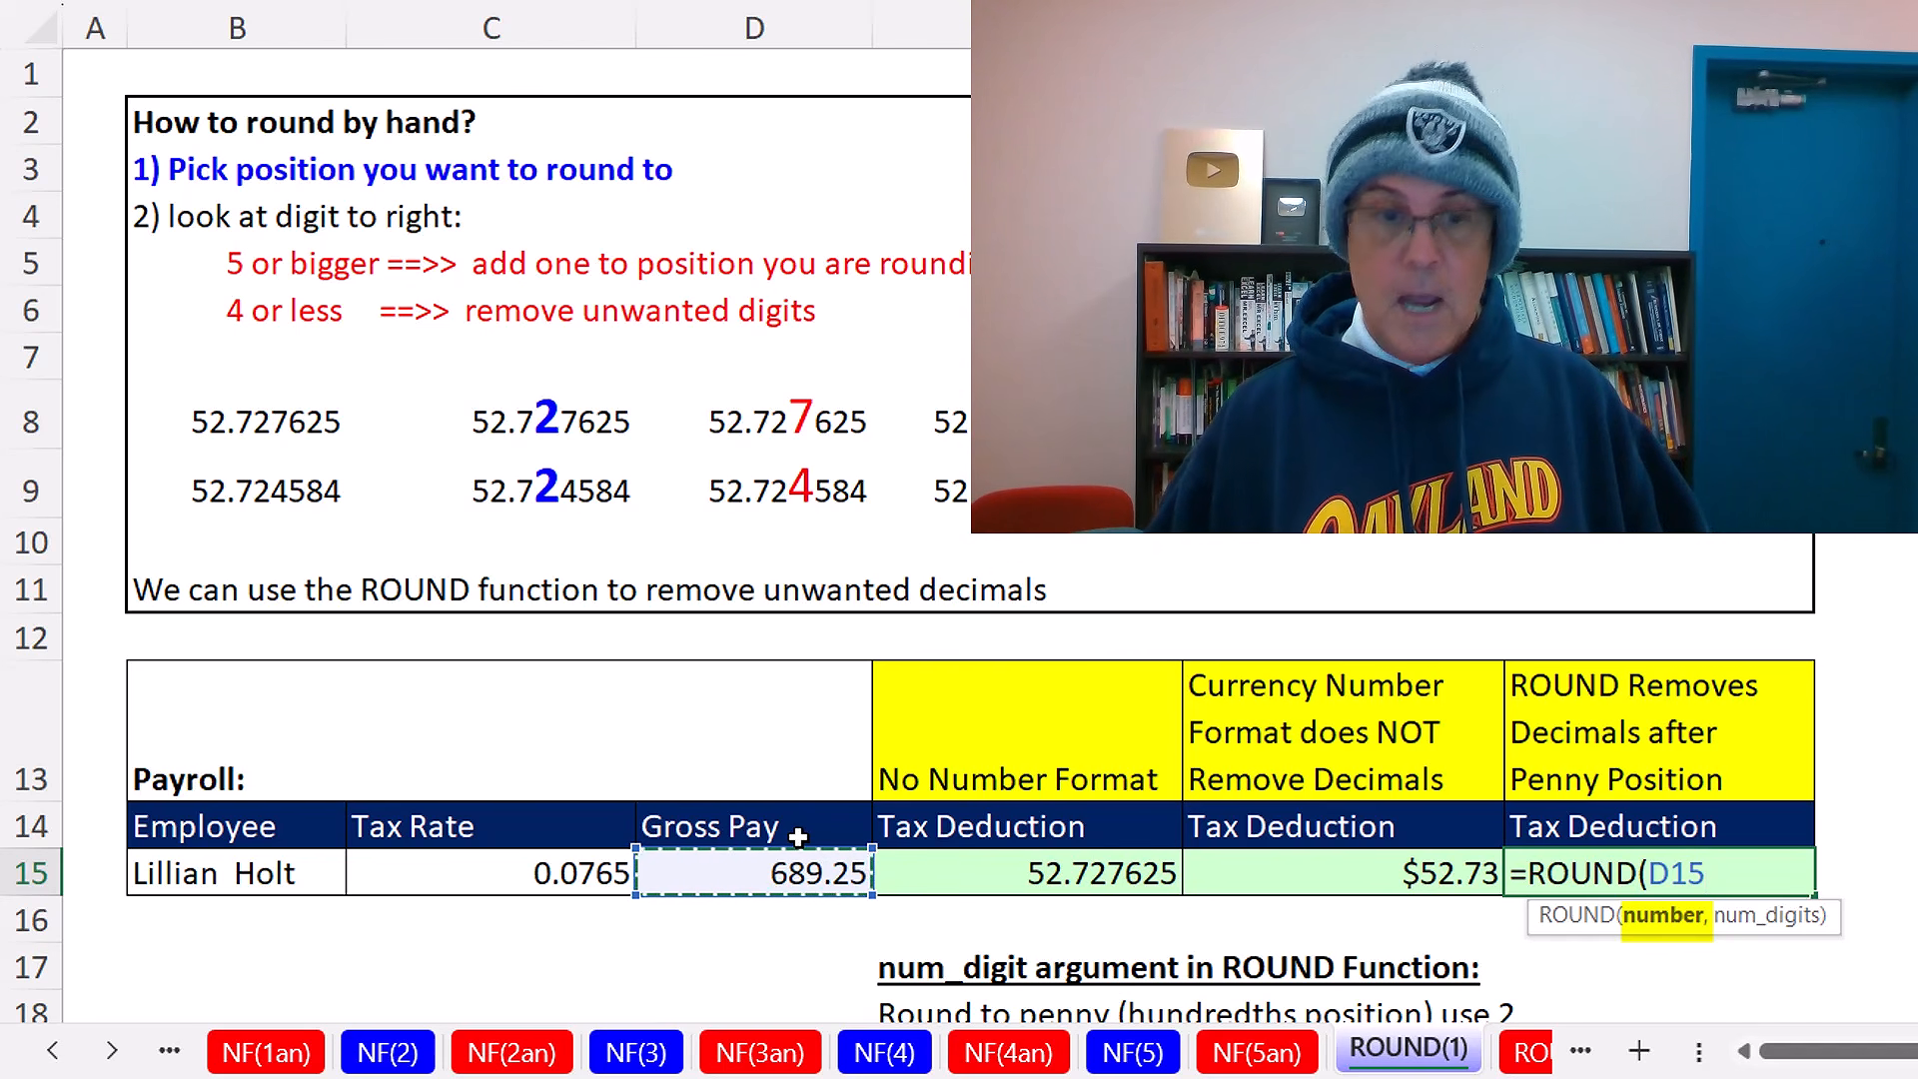
text(*)
click(542, 875)
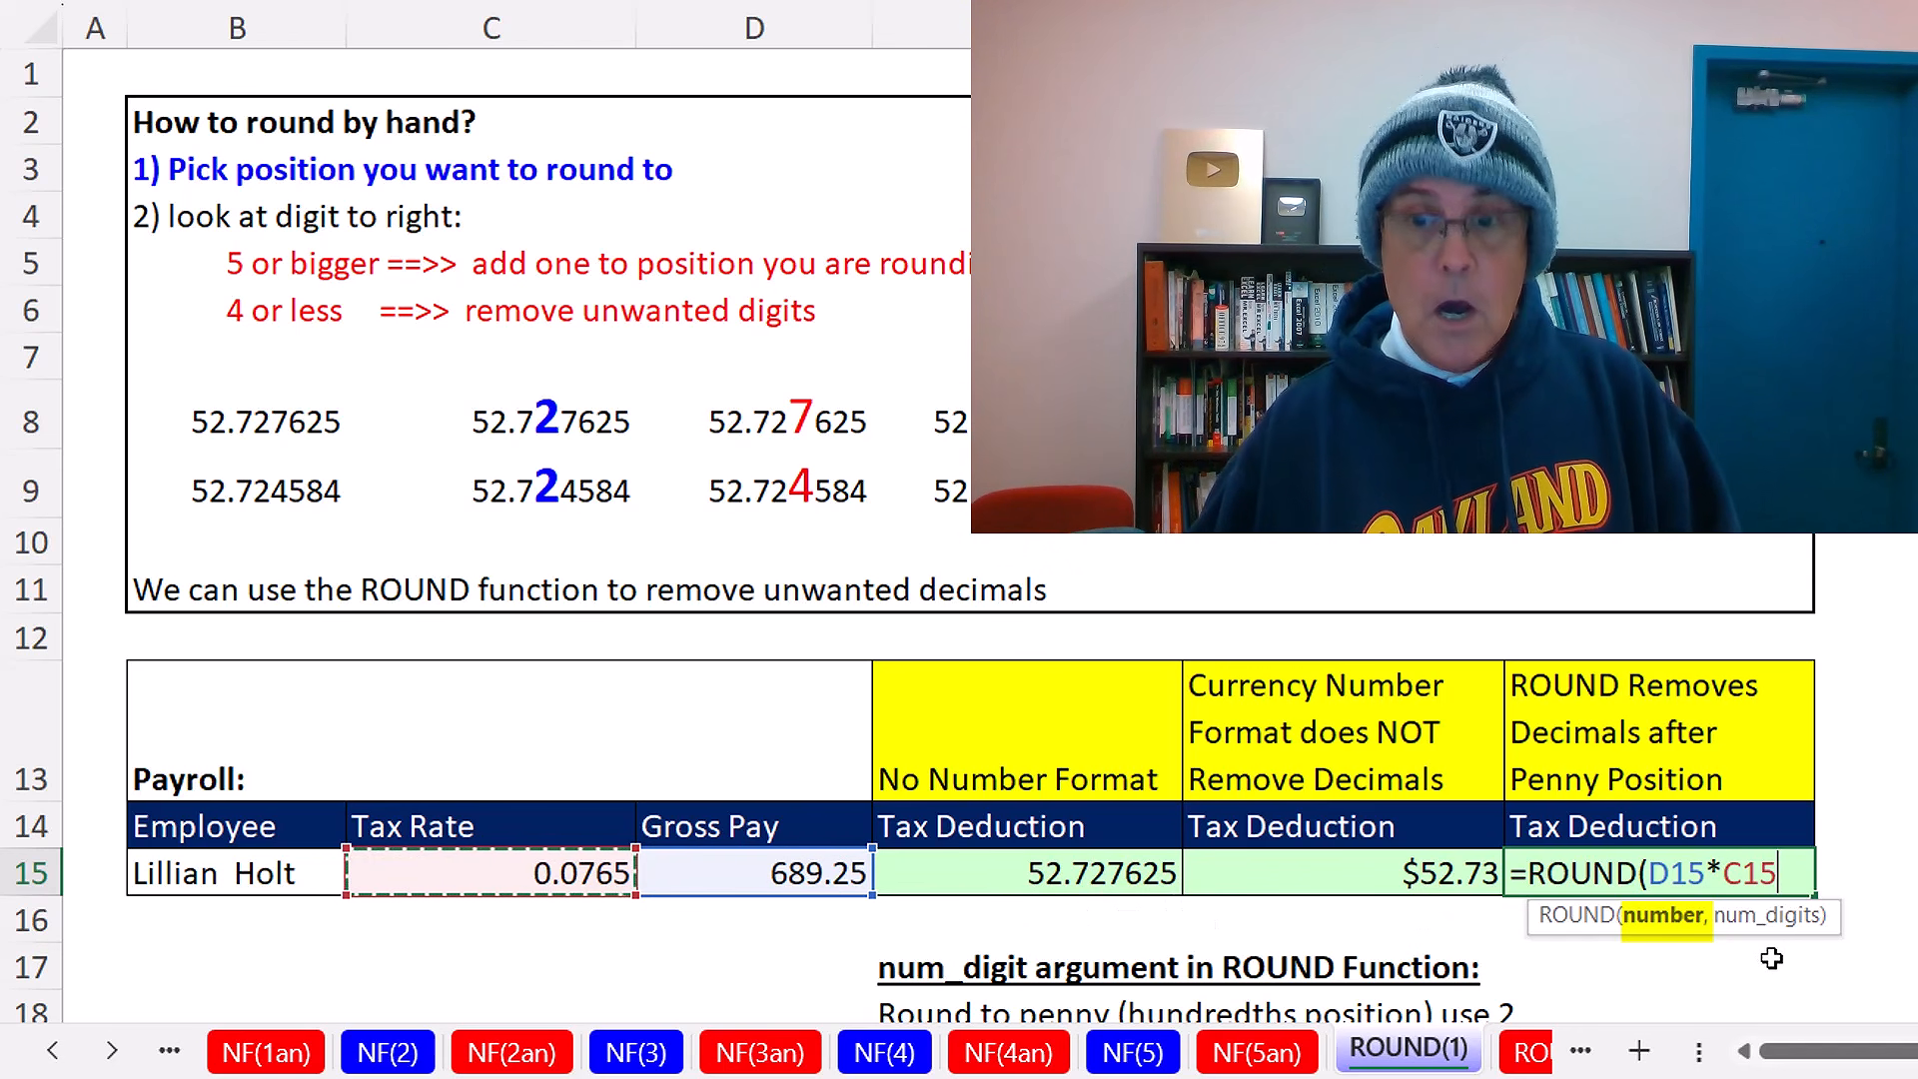
text(,)
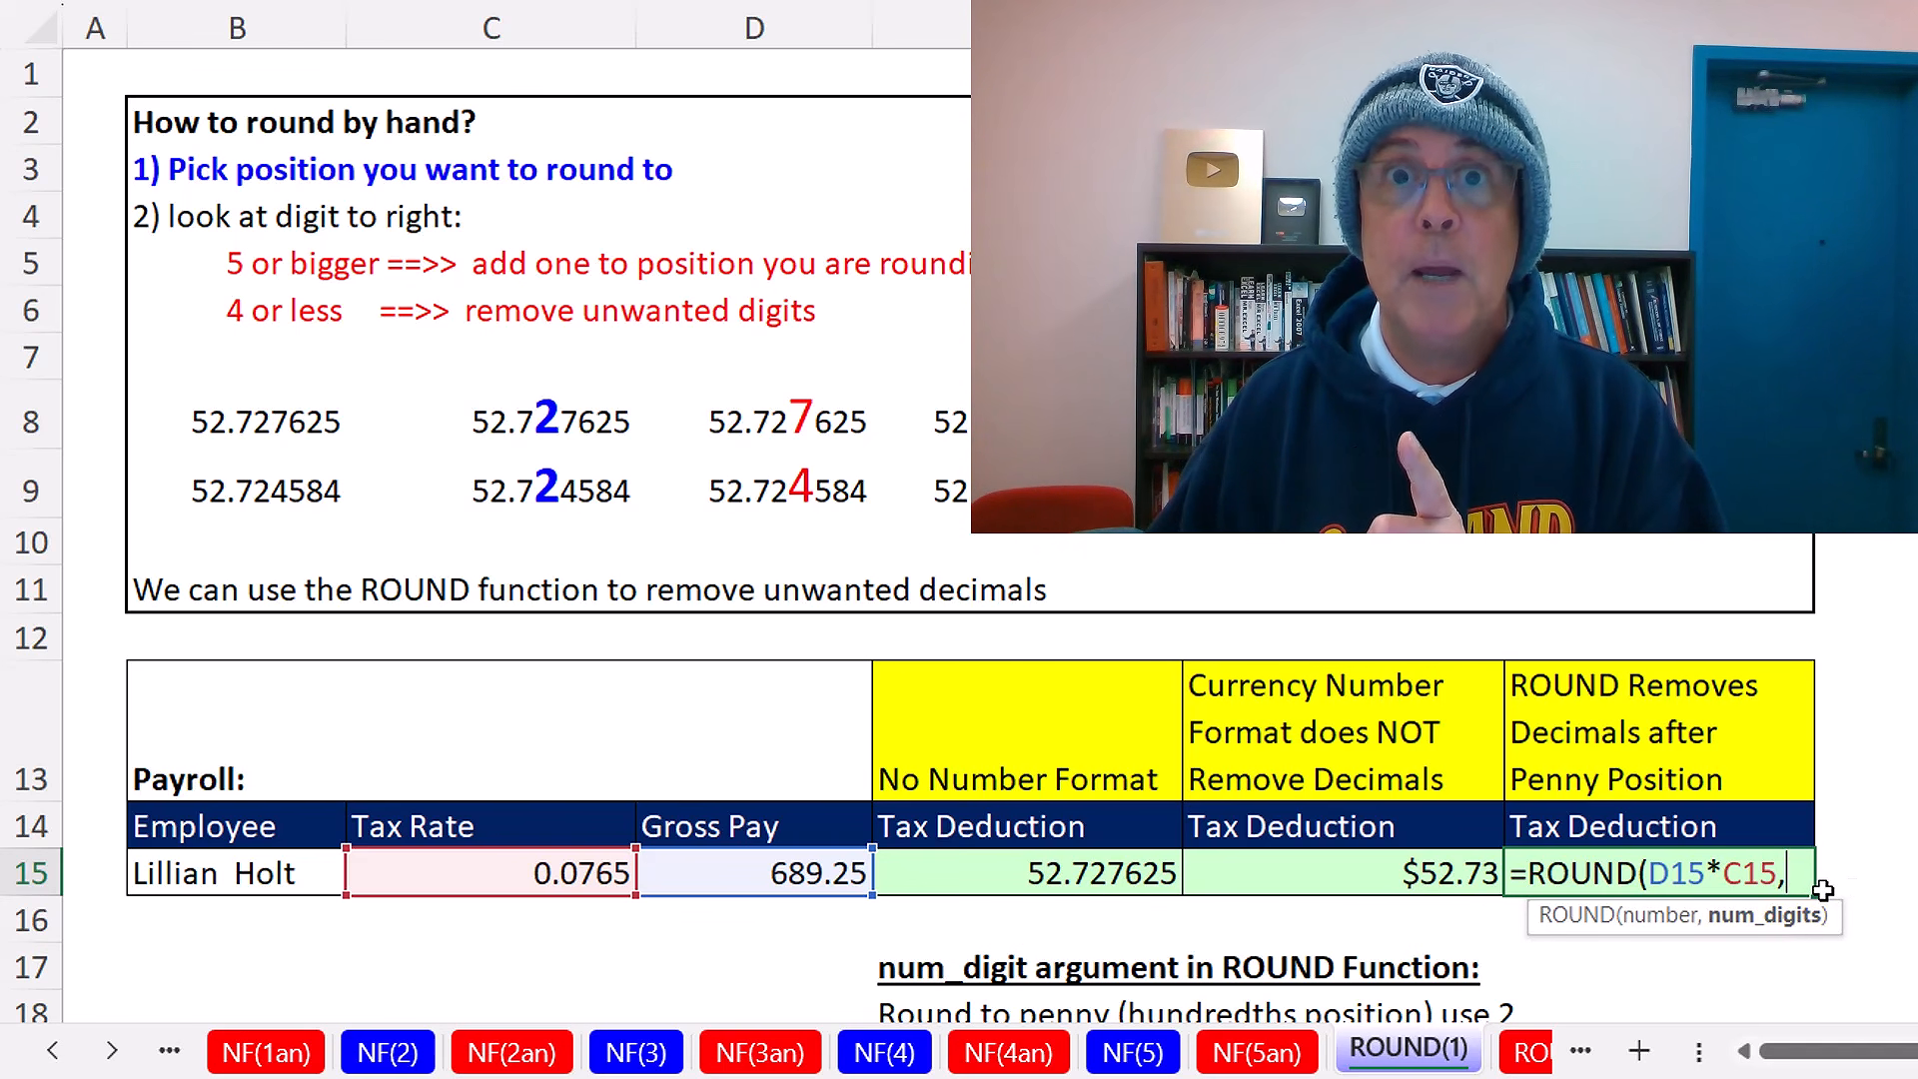
text(2)
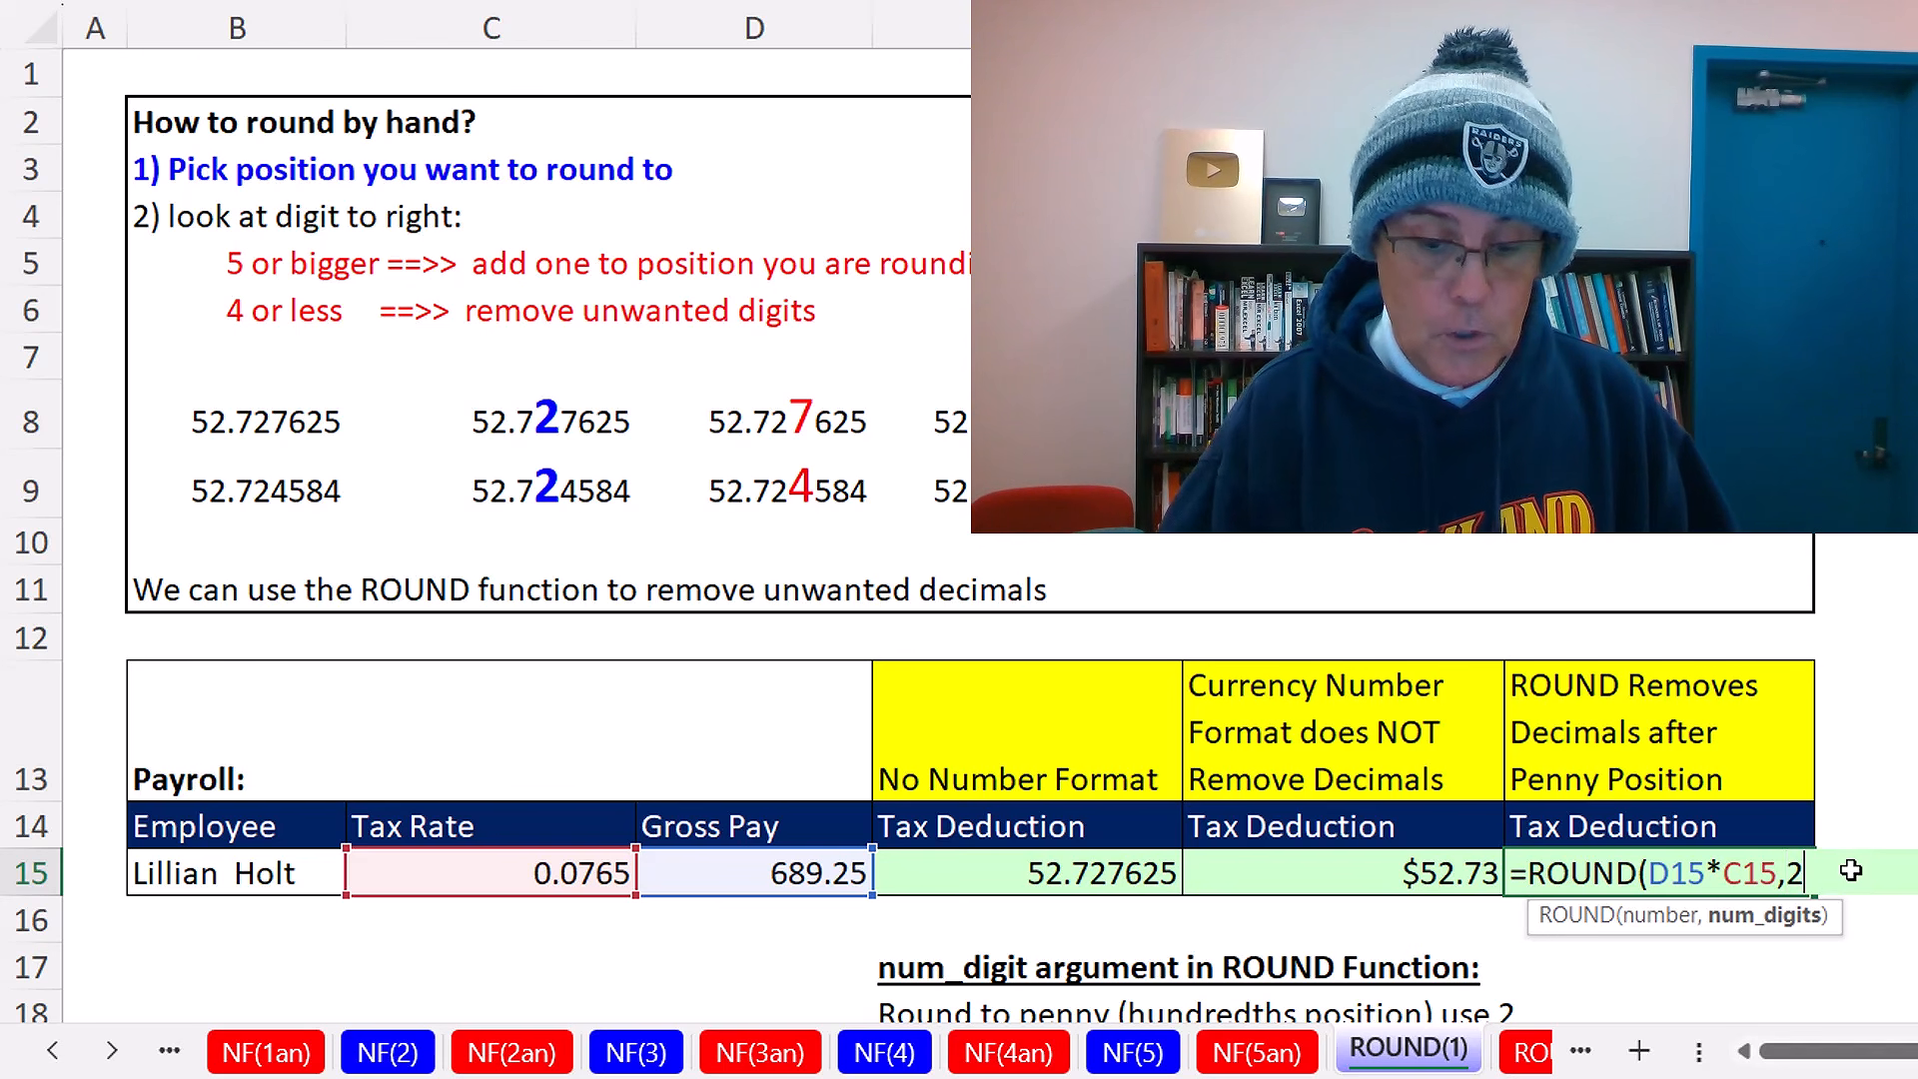
text())
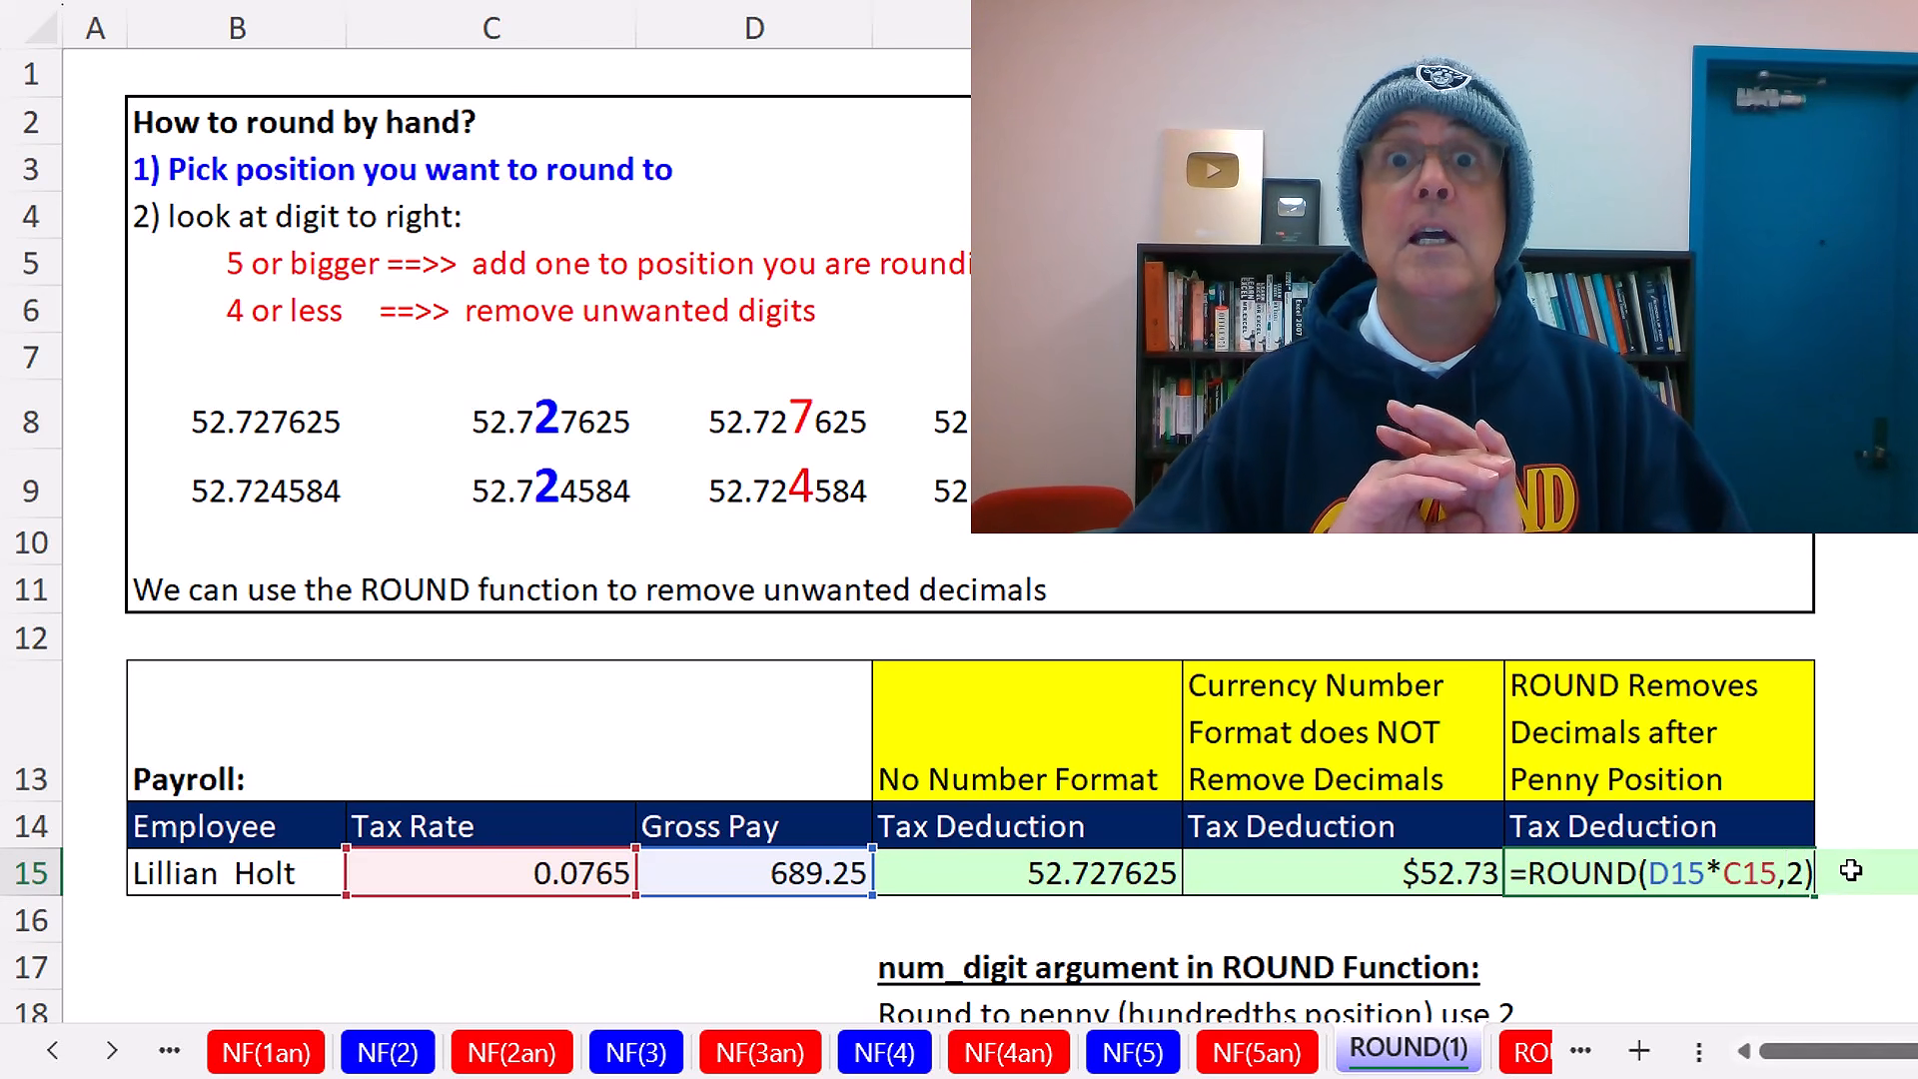
key(ctrl+Return)
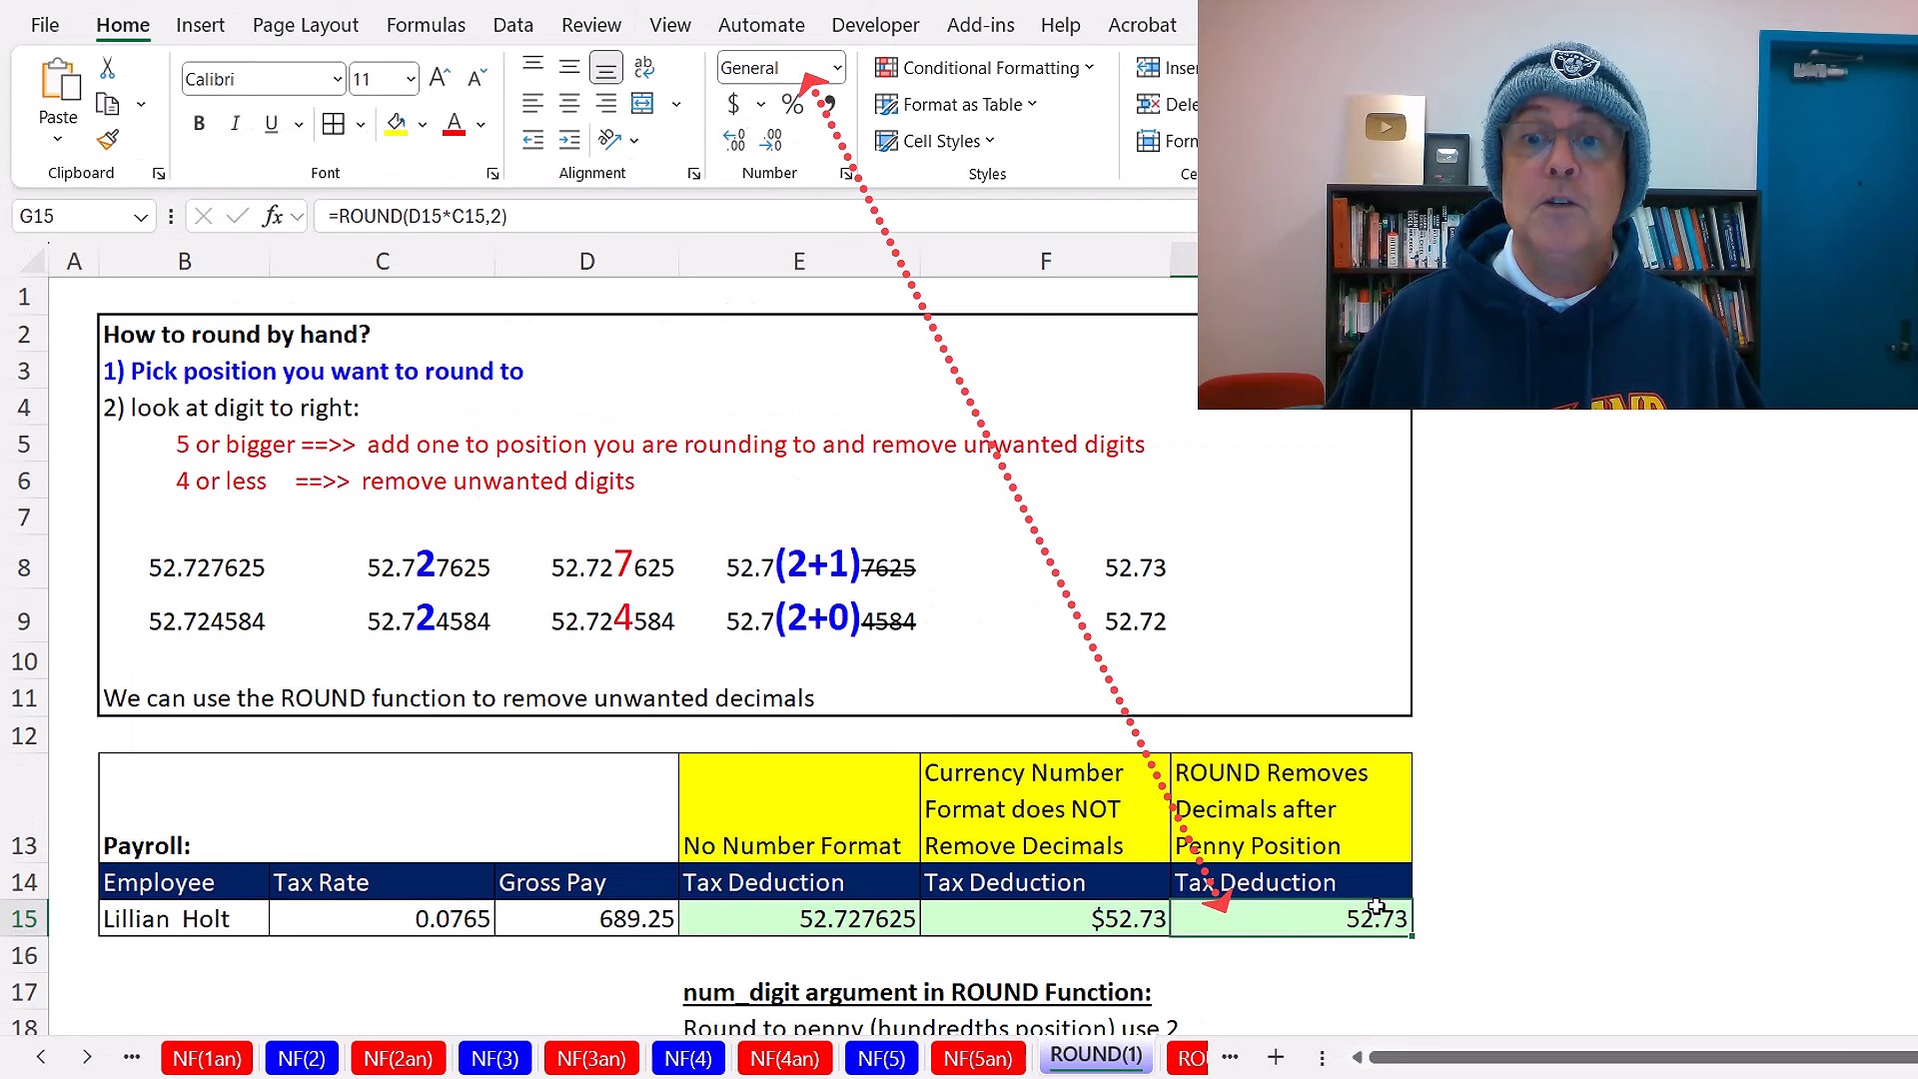
- Change the num_digits argument in G15 to 0 to round to the dollar, and undo the change
scroll(1377, 906, down, 2)
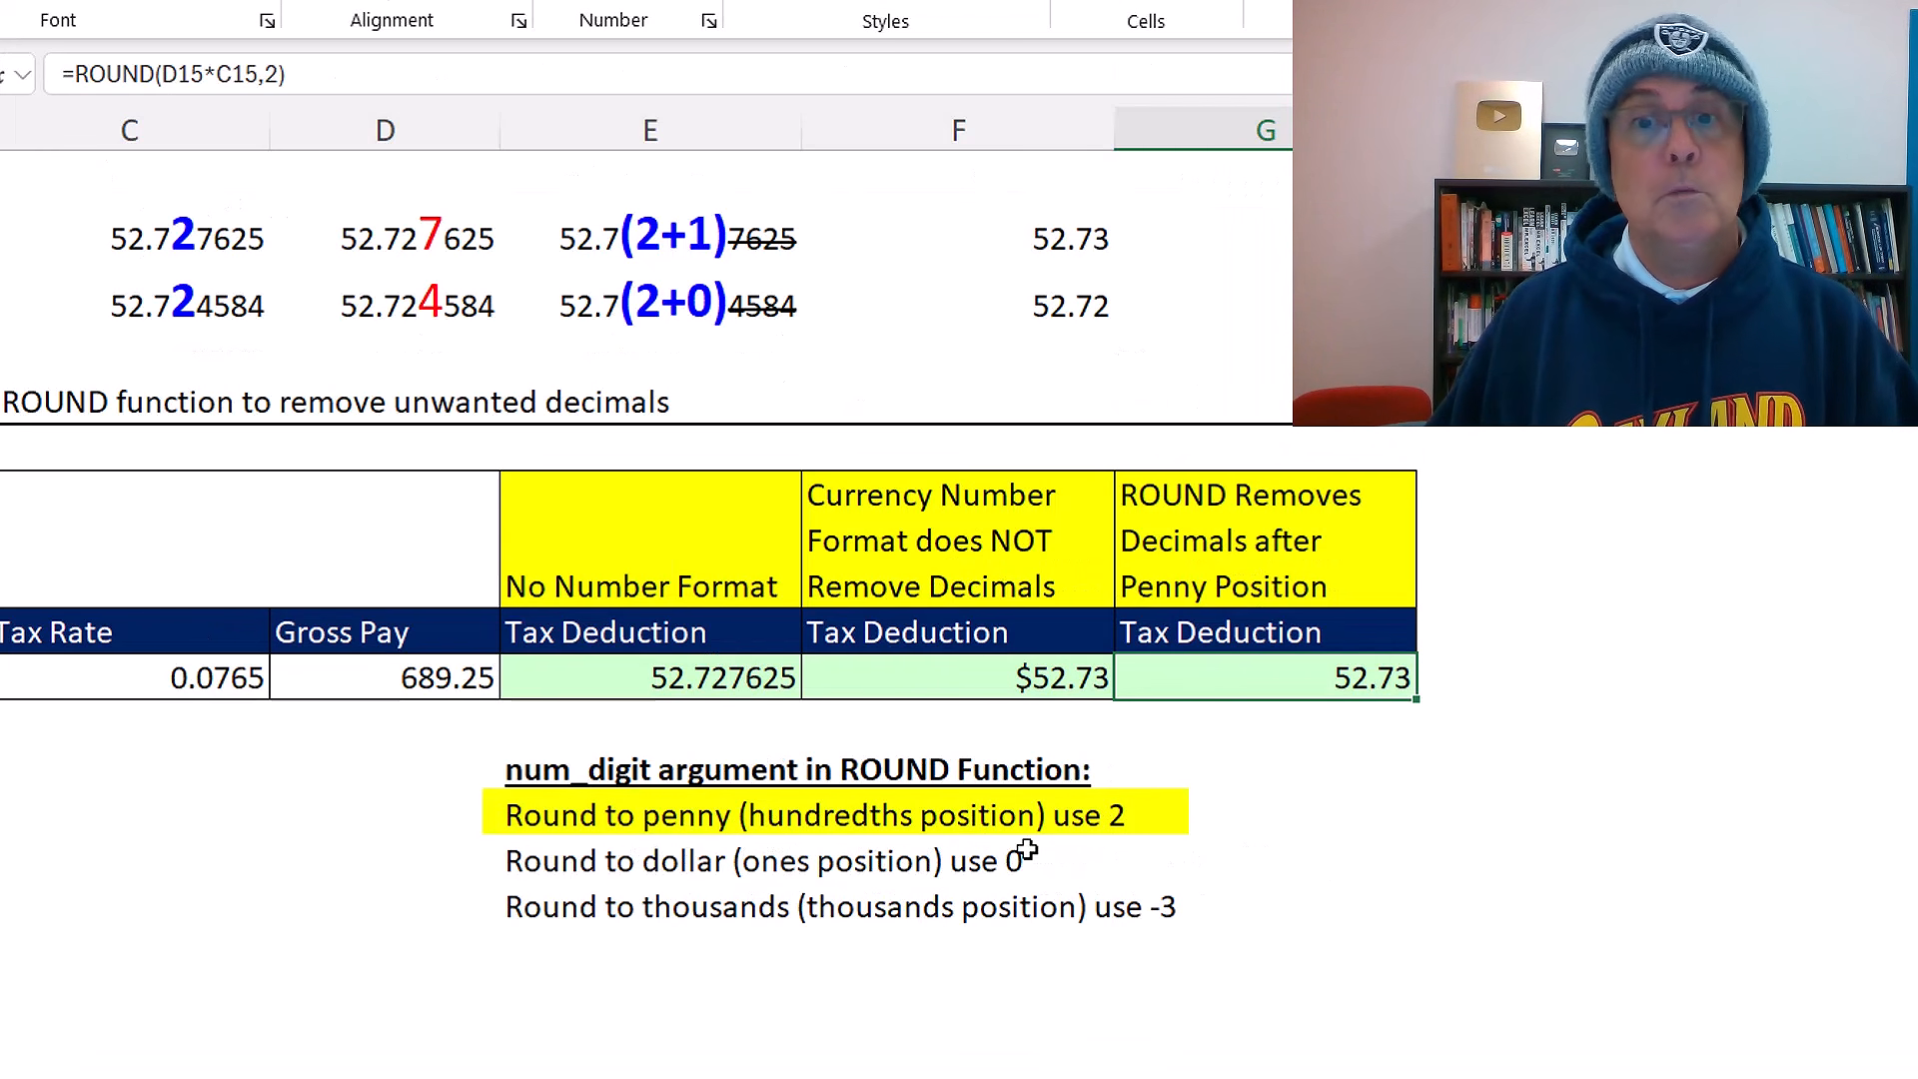
double_click(1315, 692)
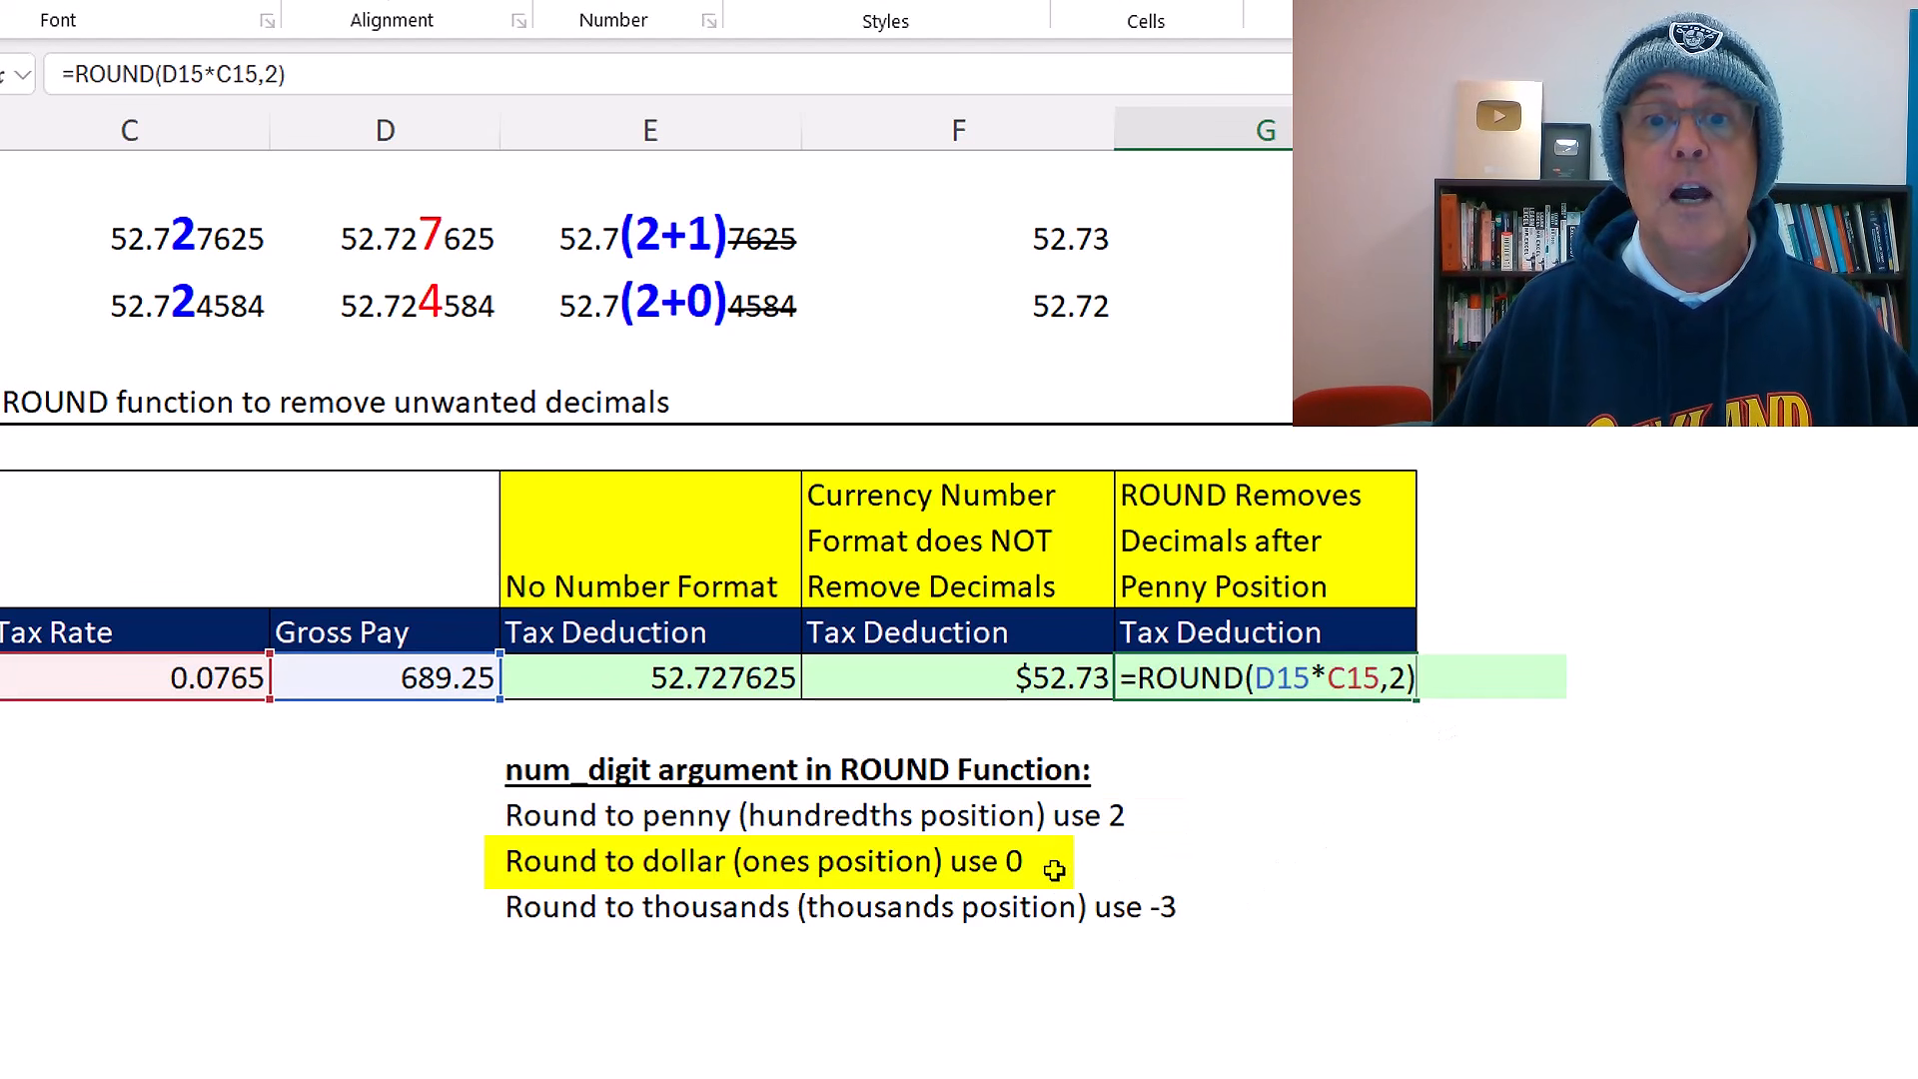
double_click(1395, 679)
text(0)
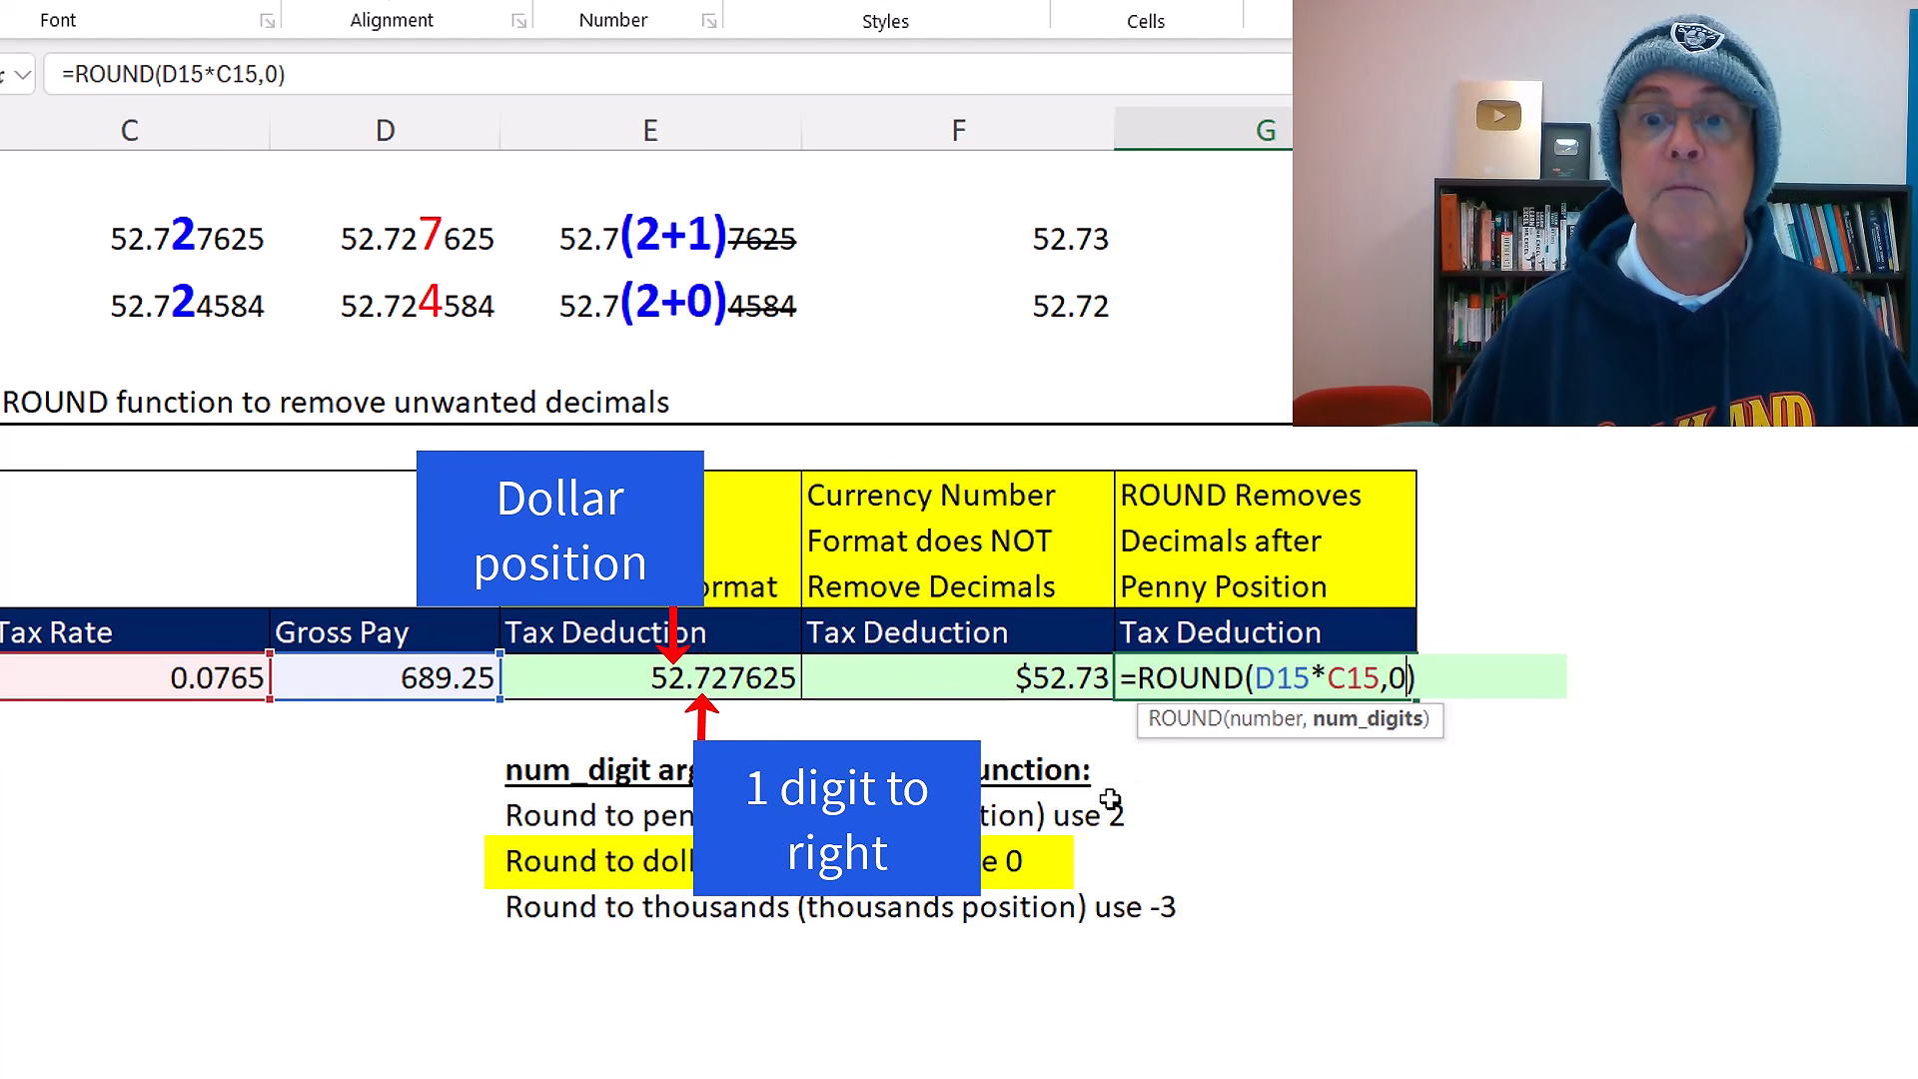
key(ctrl+Return)
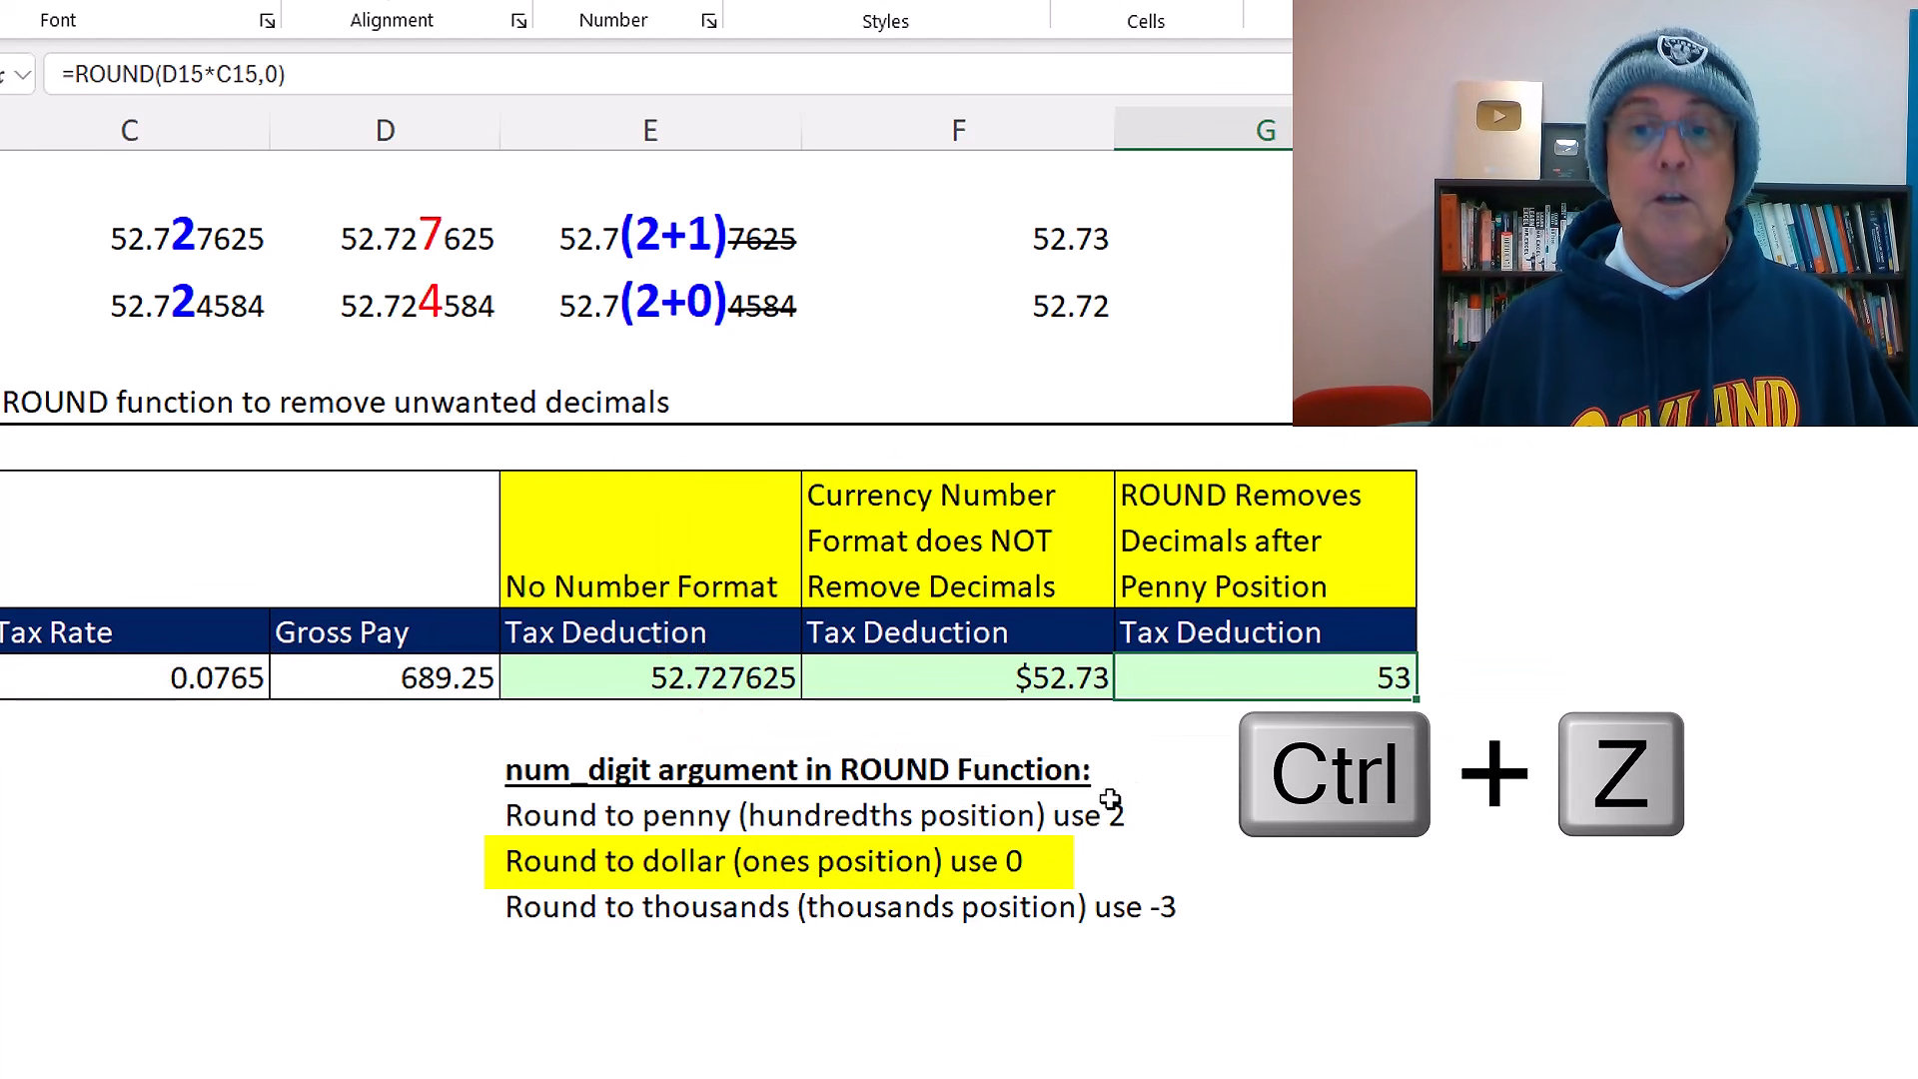
key(ctrl+z)
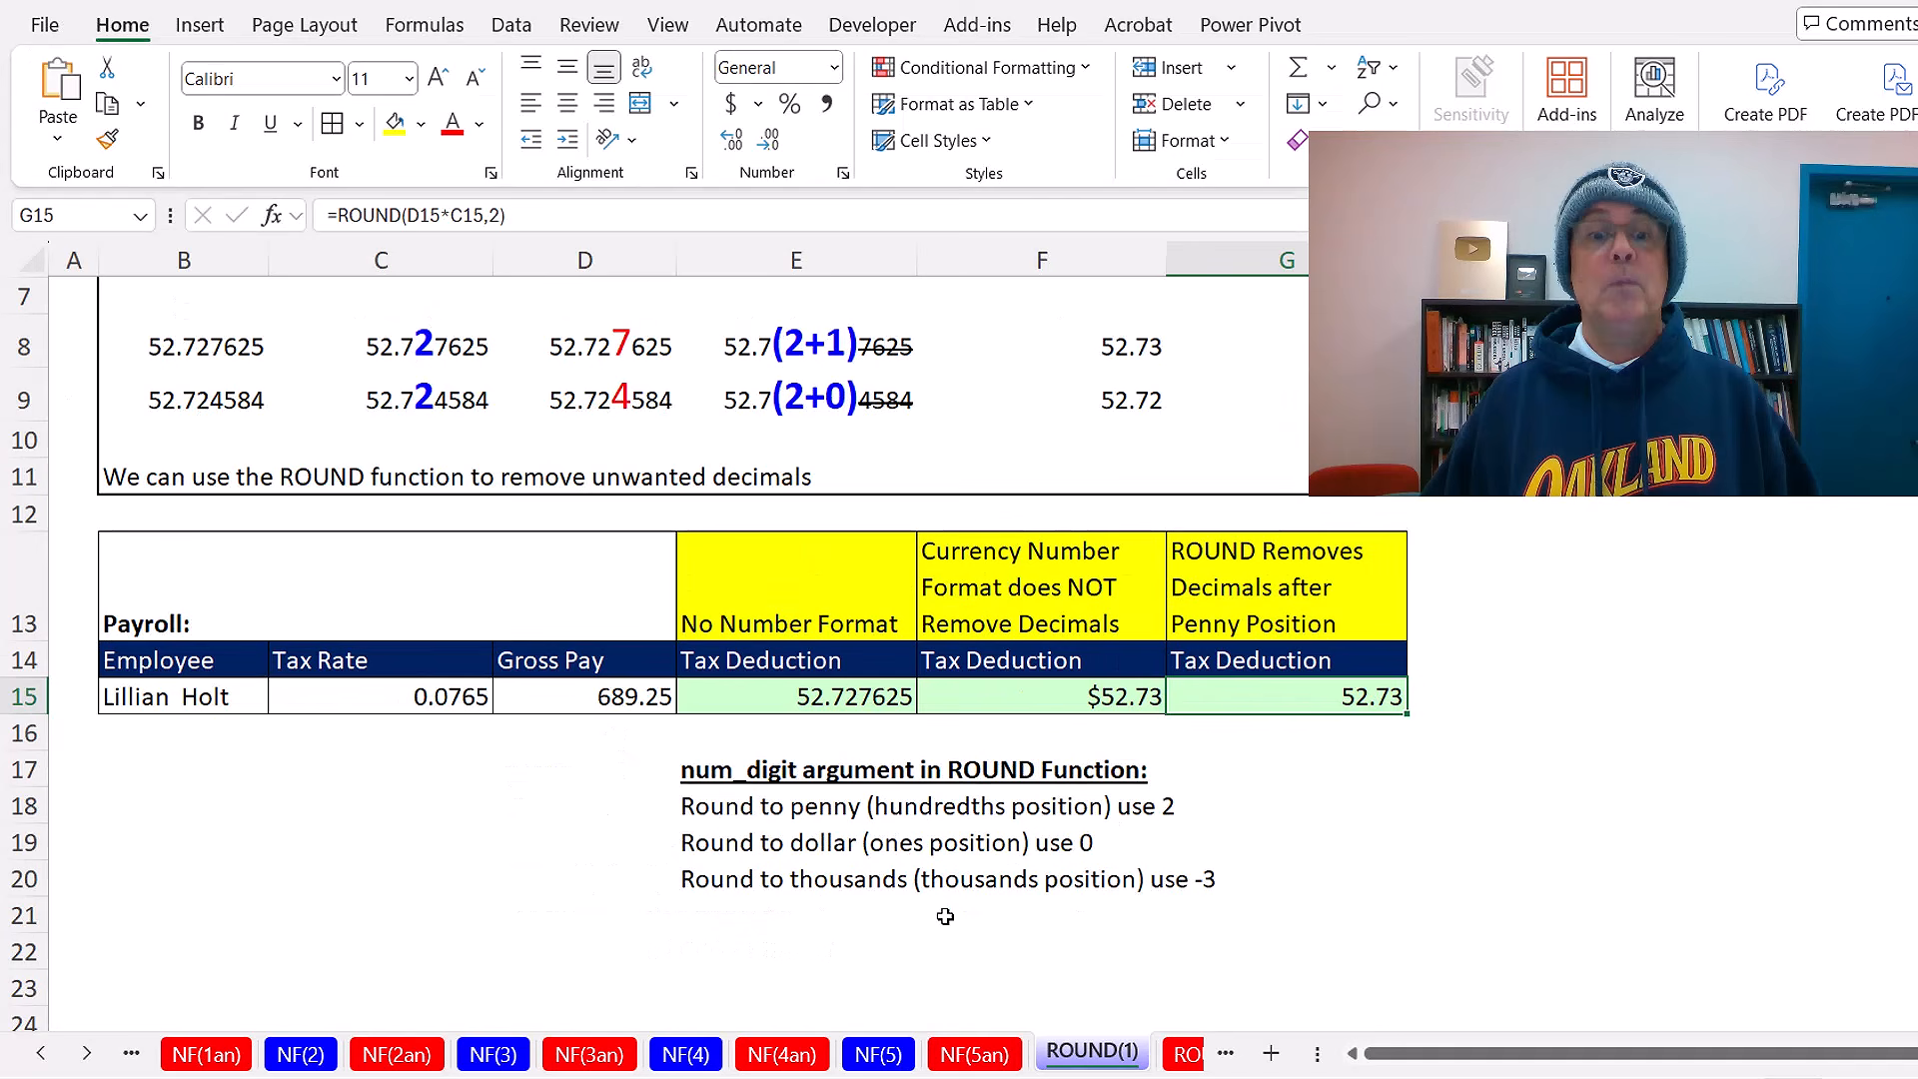
- Open the ROUND(2) sheet
scroll(760, 944, up, 3)
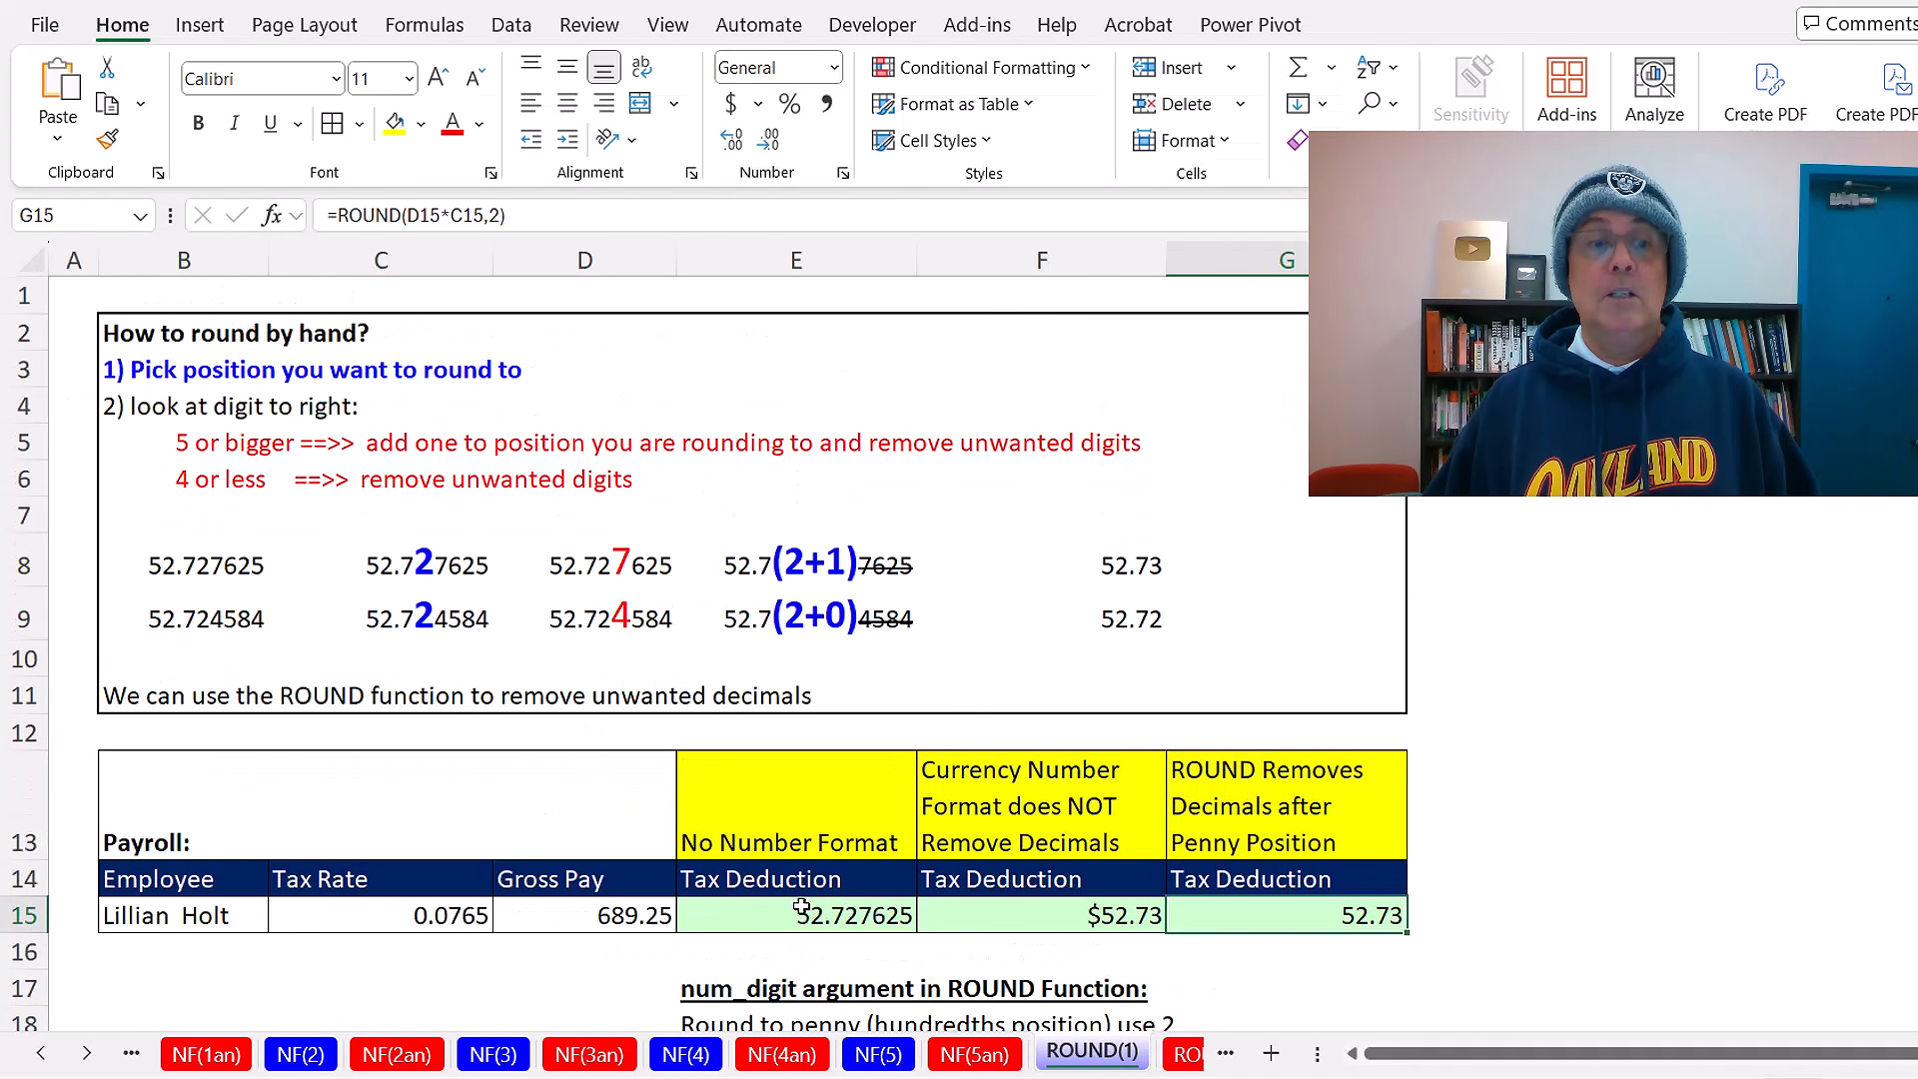
click(88, 1054)
click(88, 1054)
click(88, 1054)
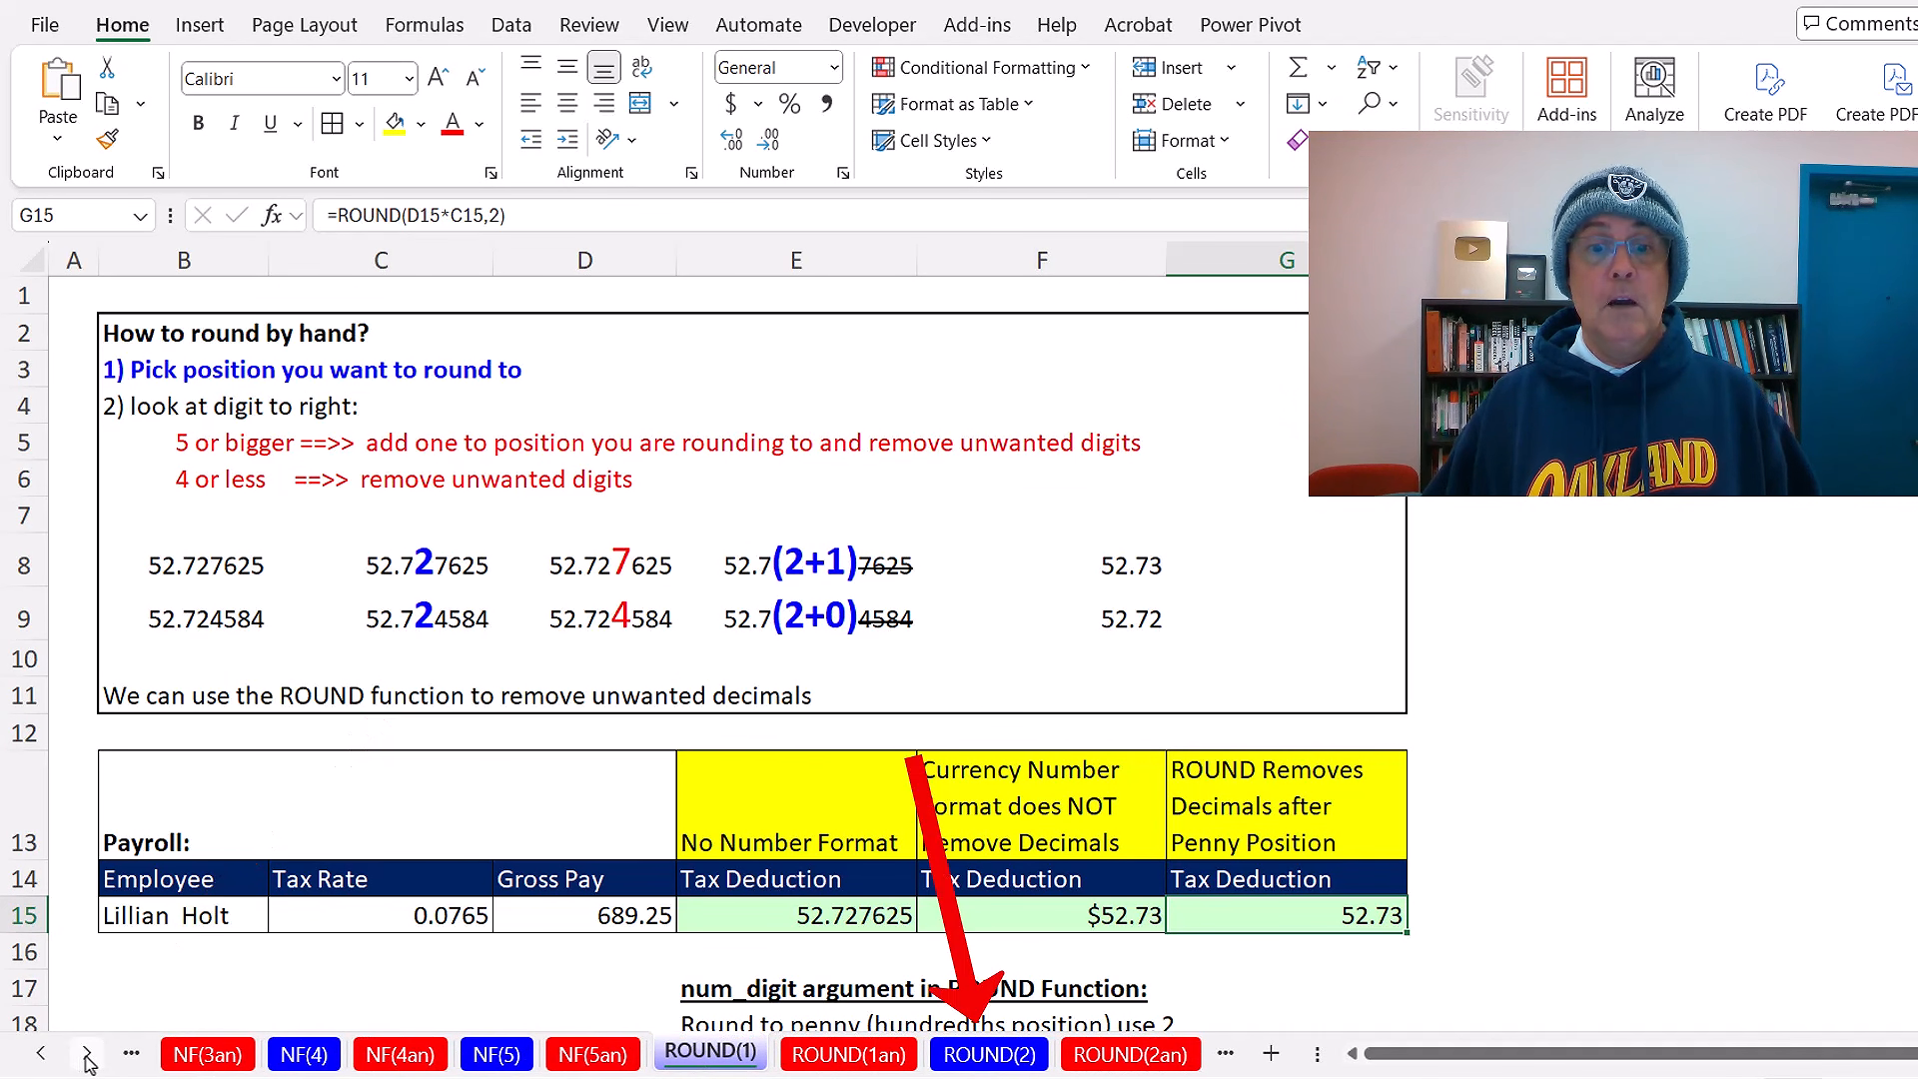
click(1015, 1059)
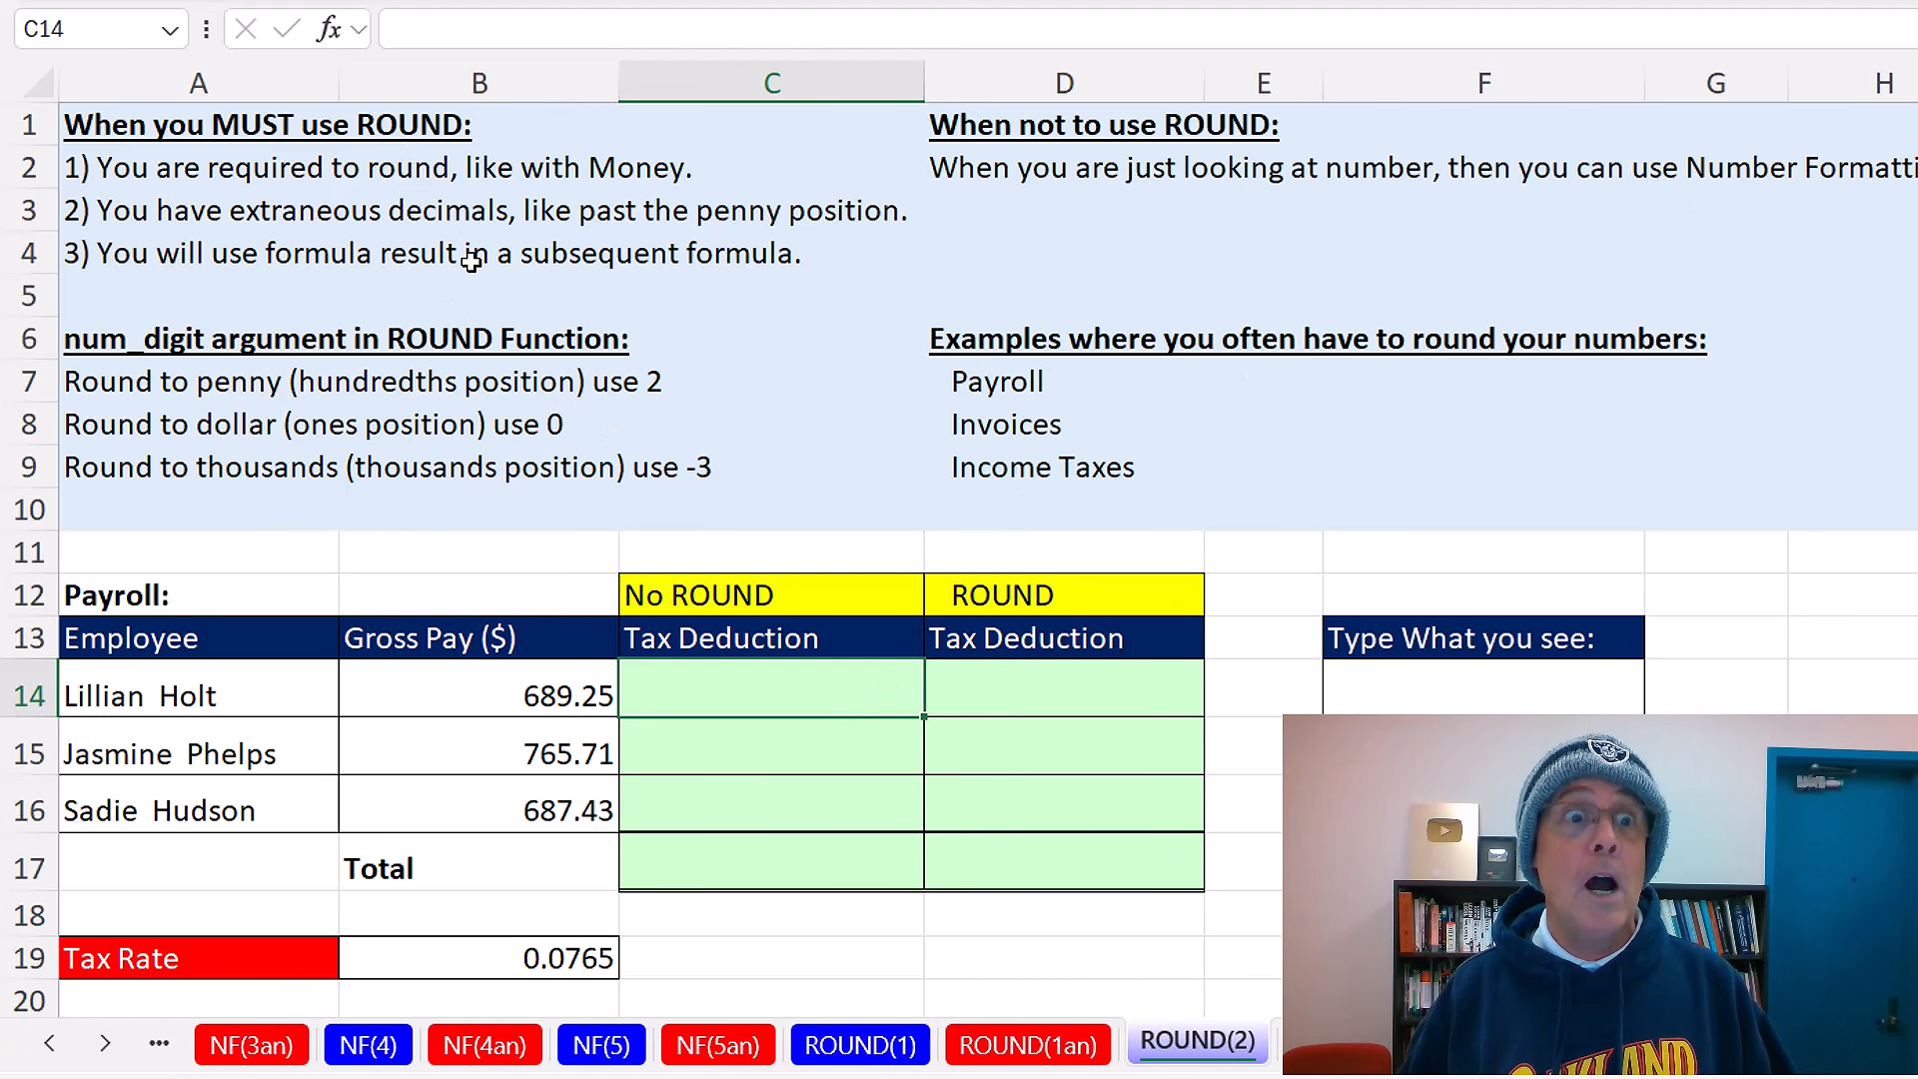
- Calculate the unrounded tax deductions for all three employees in C14 with the single spilling formula =B14:B16*B19
text(=)
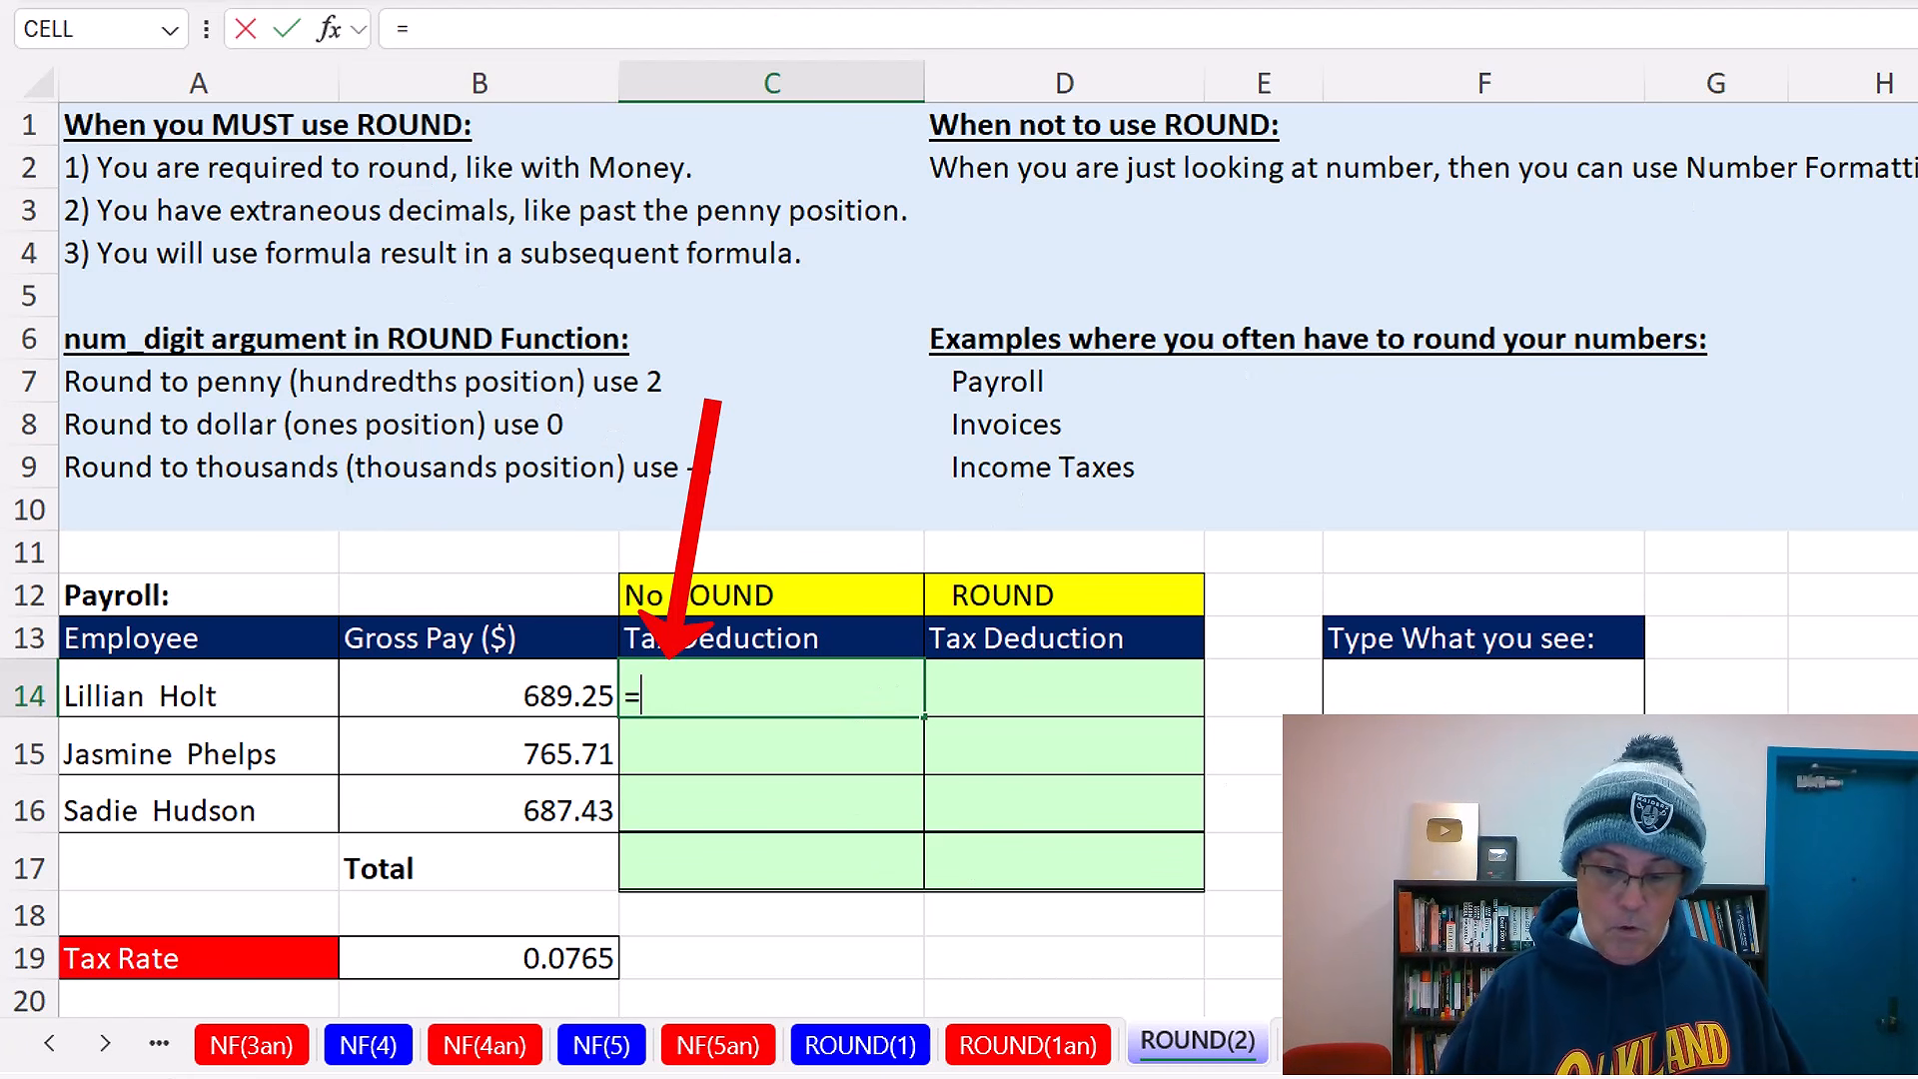
key(Left)
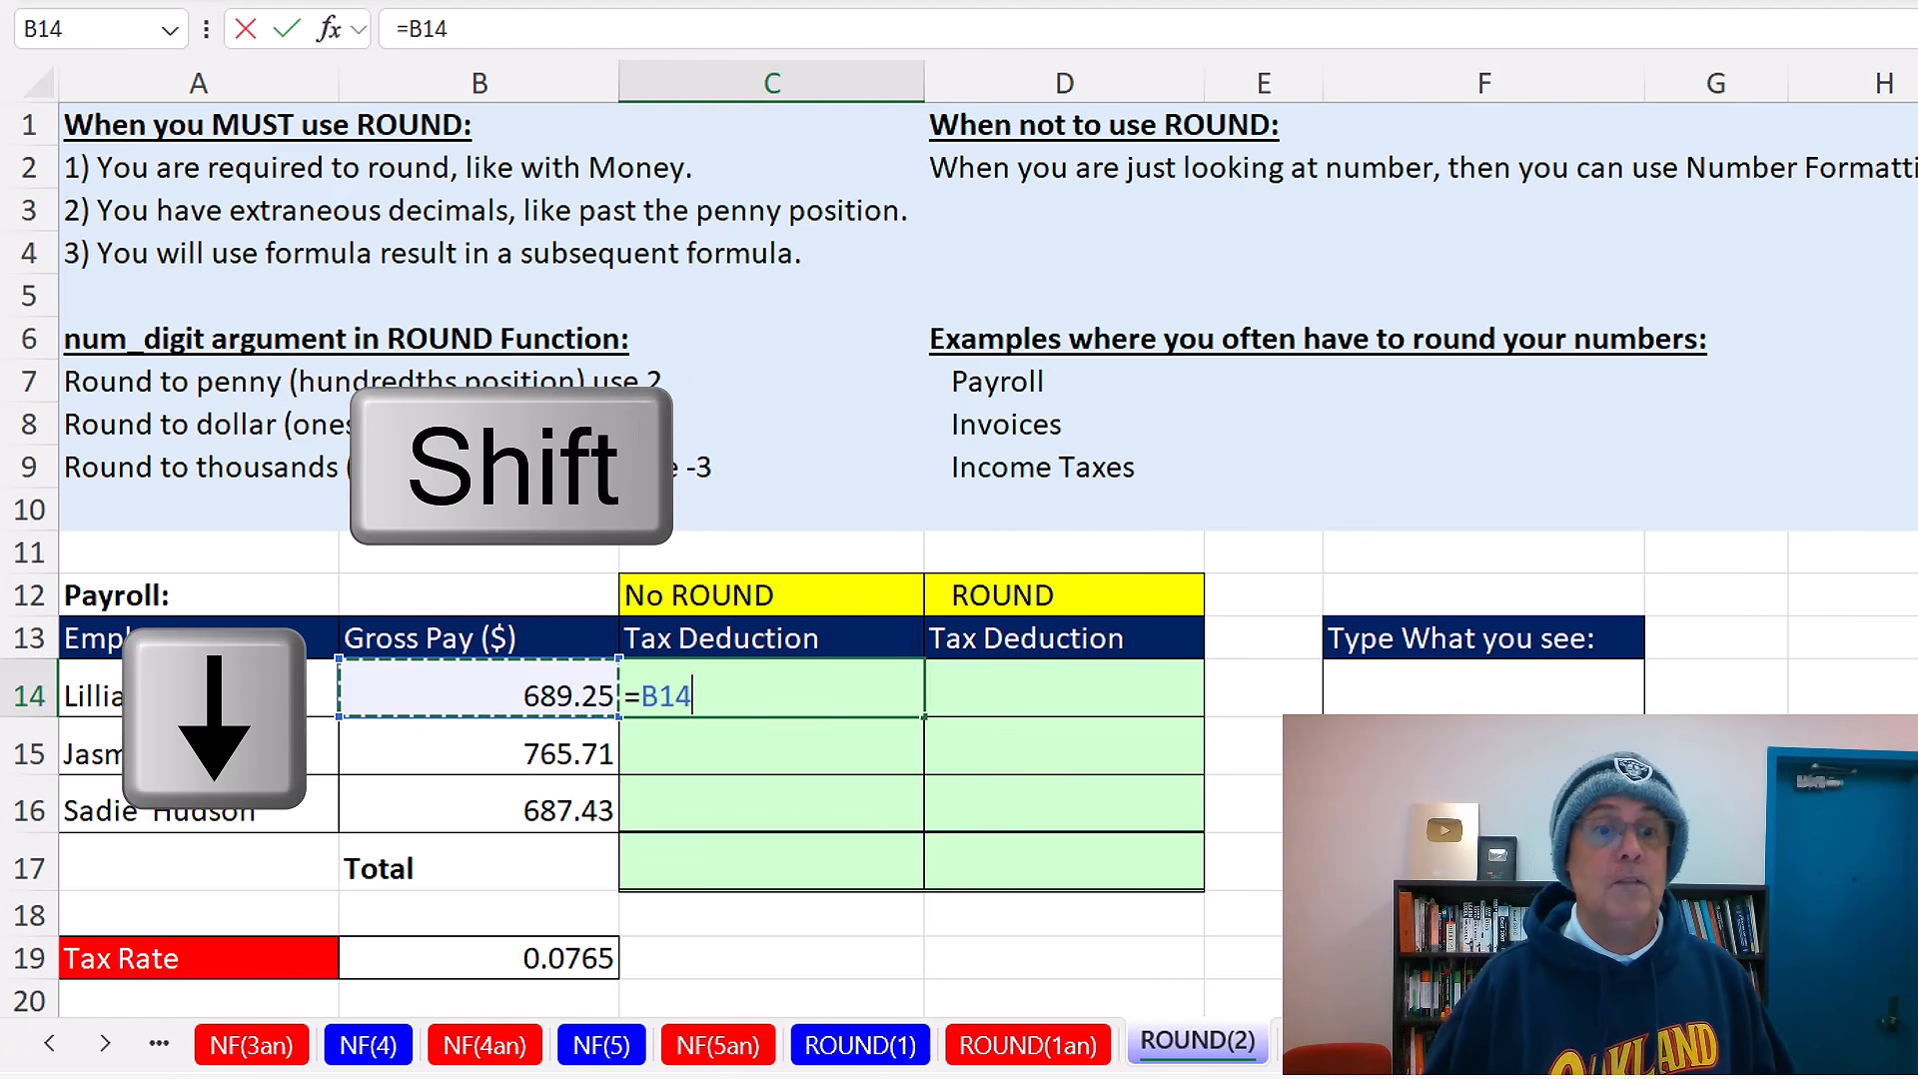
key(shift+Down)
key(shift+Down)
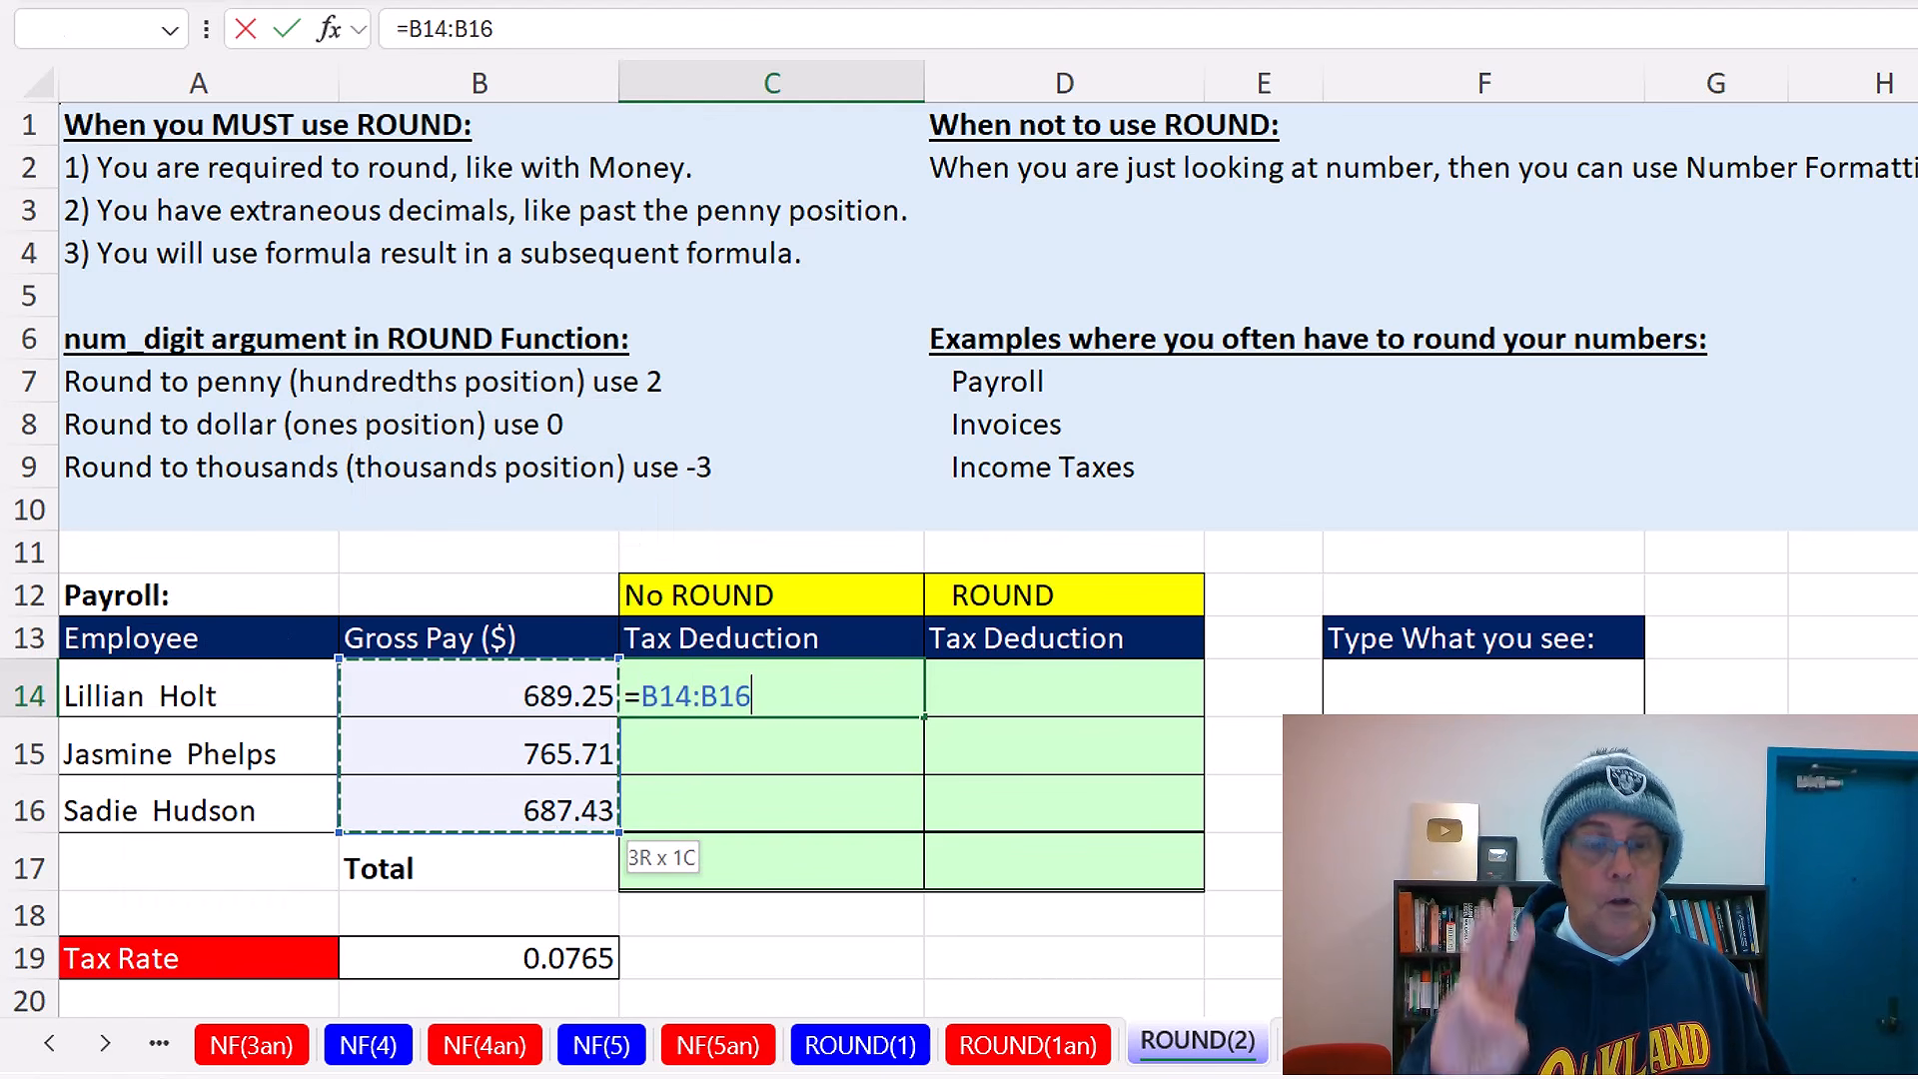
text(*)
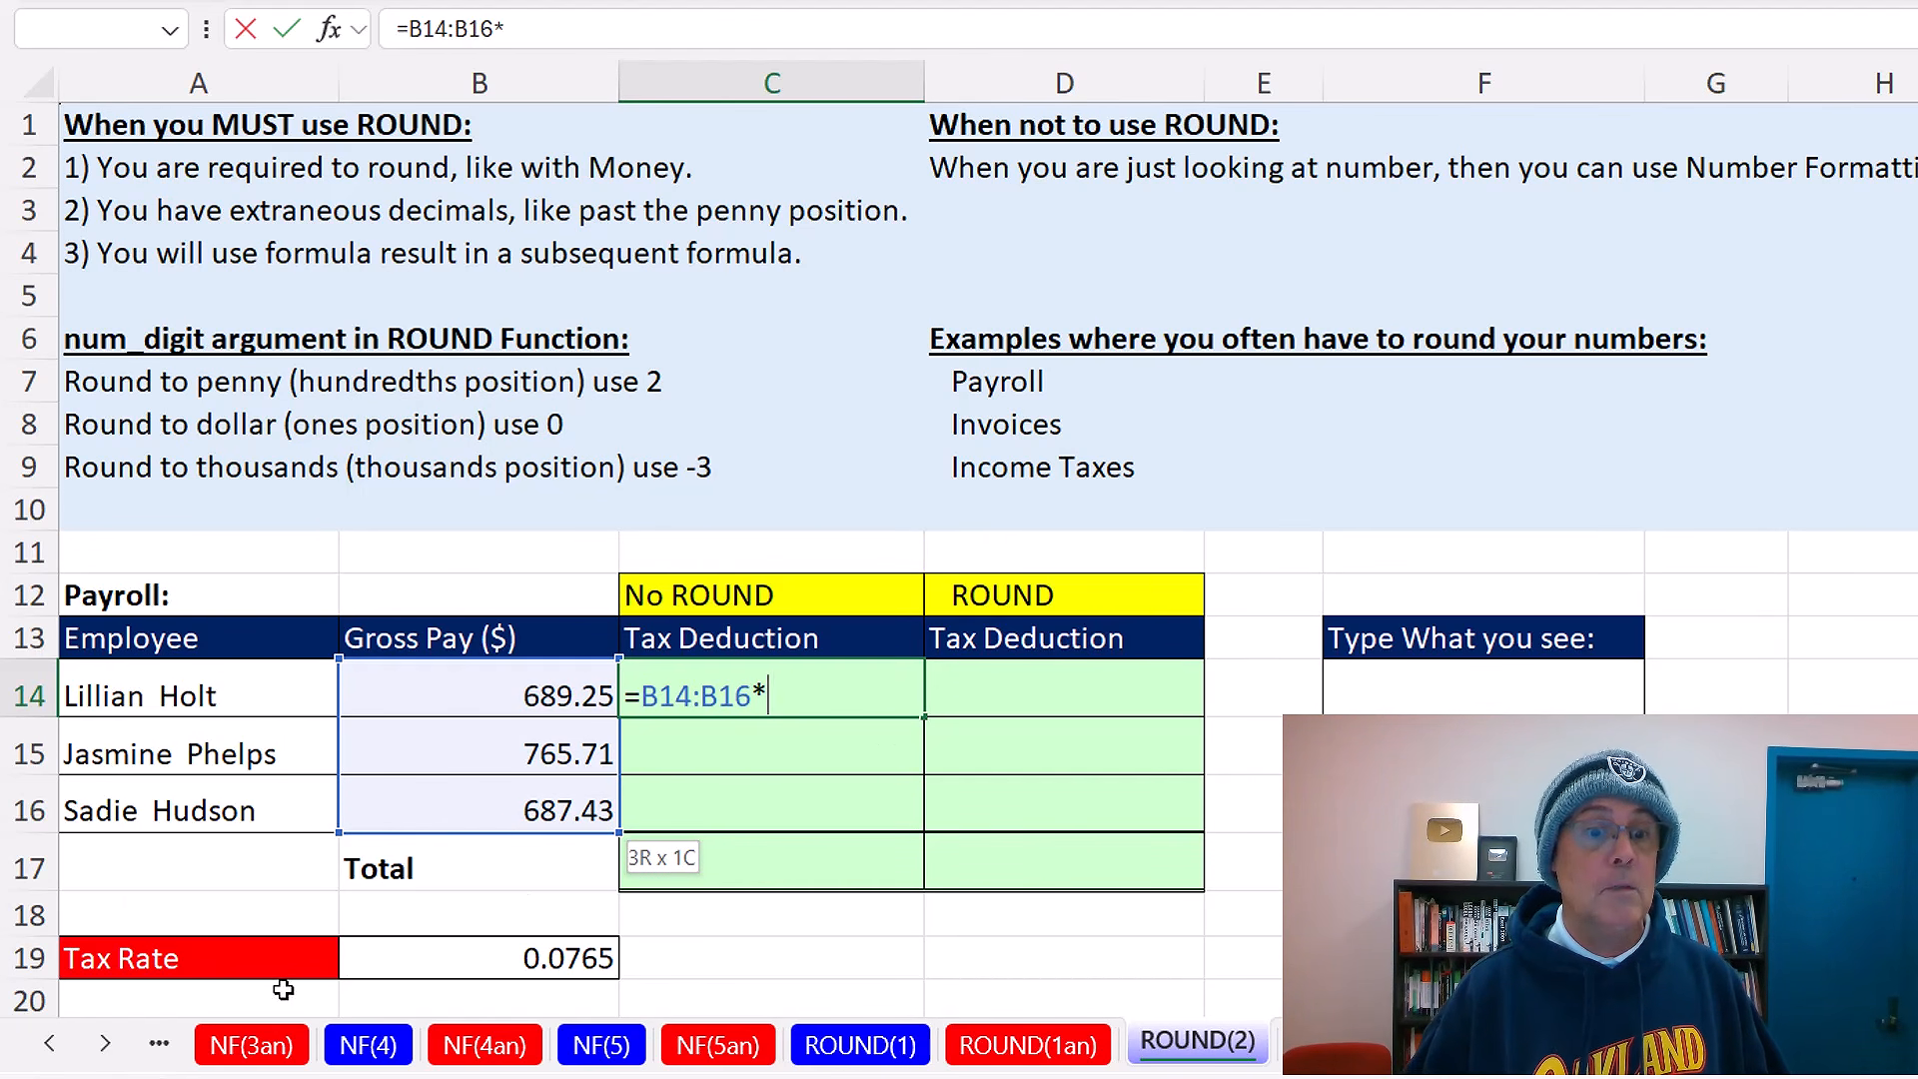
click(427, 961)
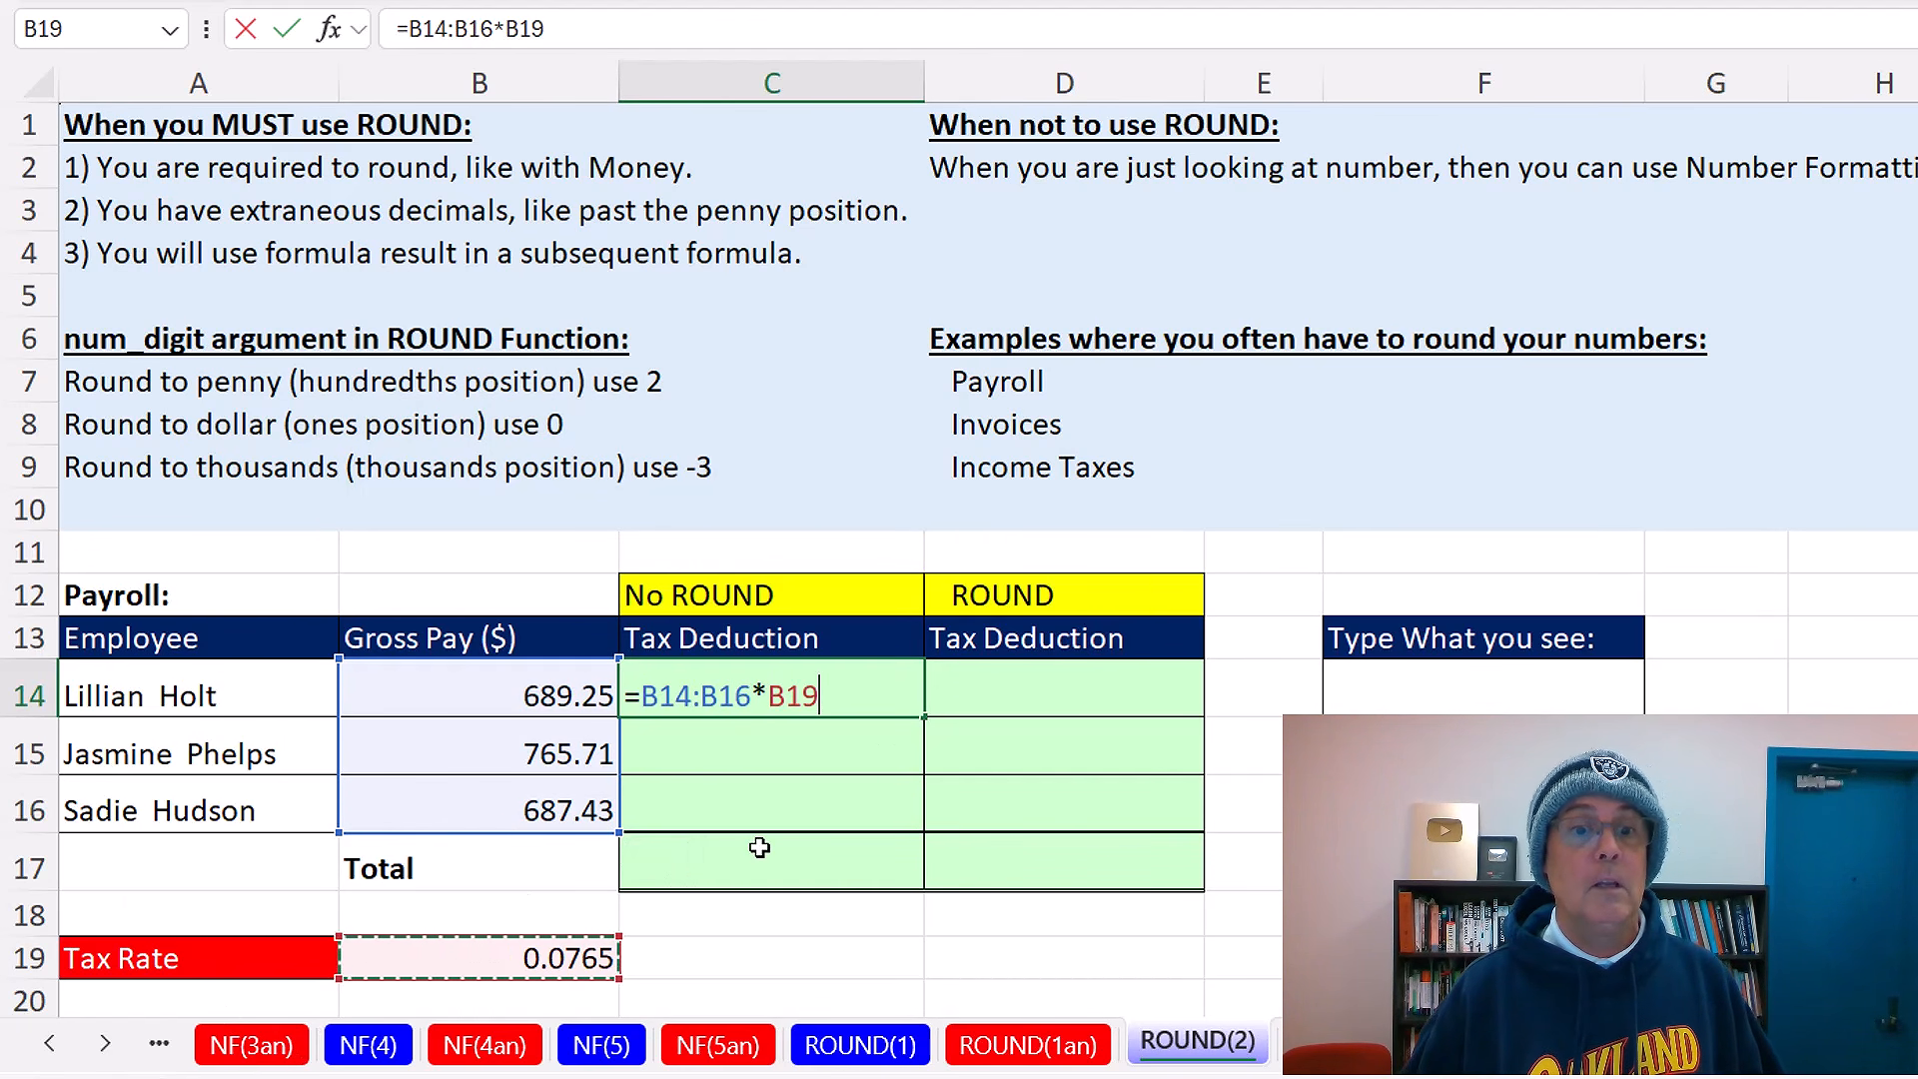
key(Return)
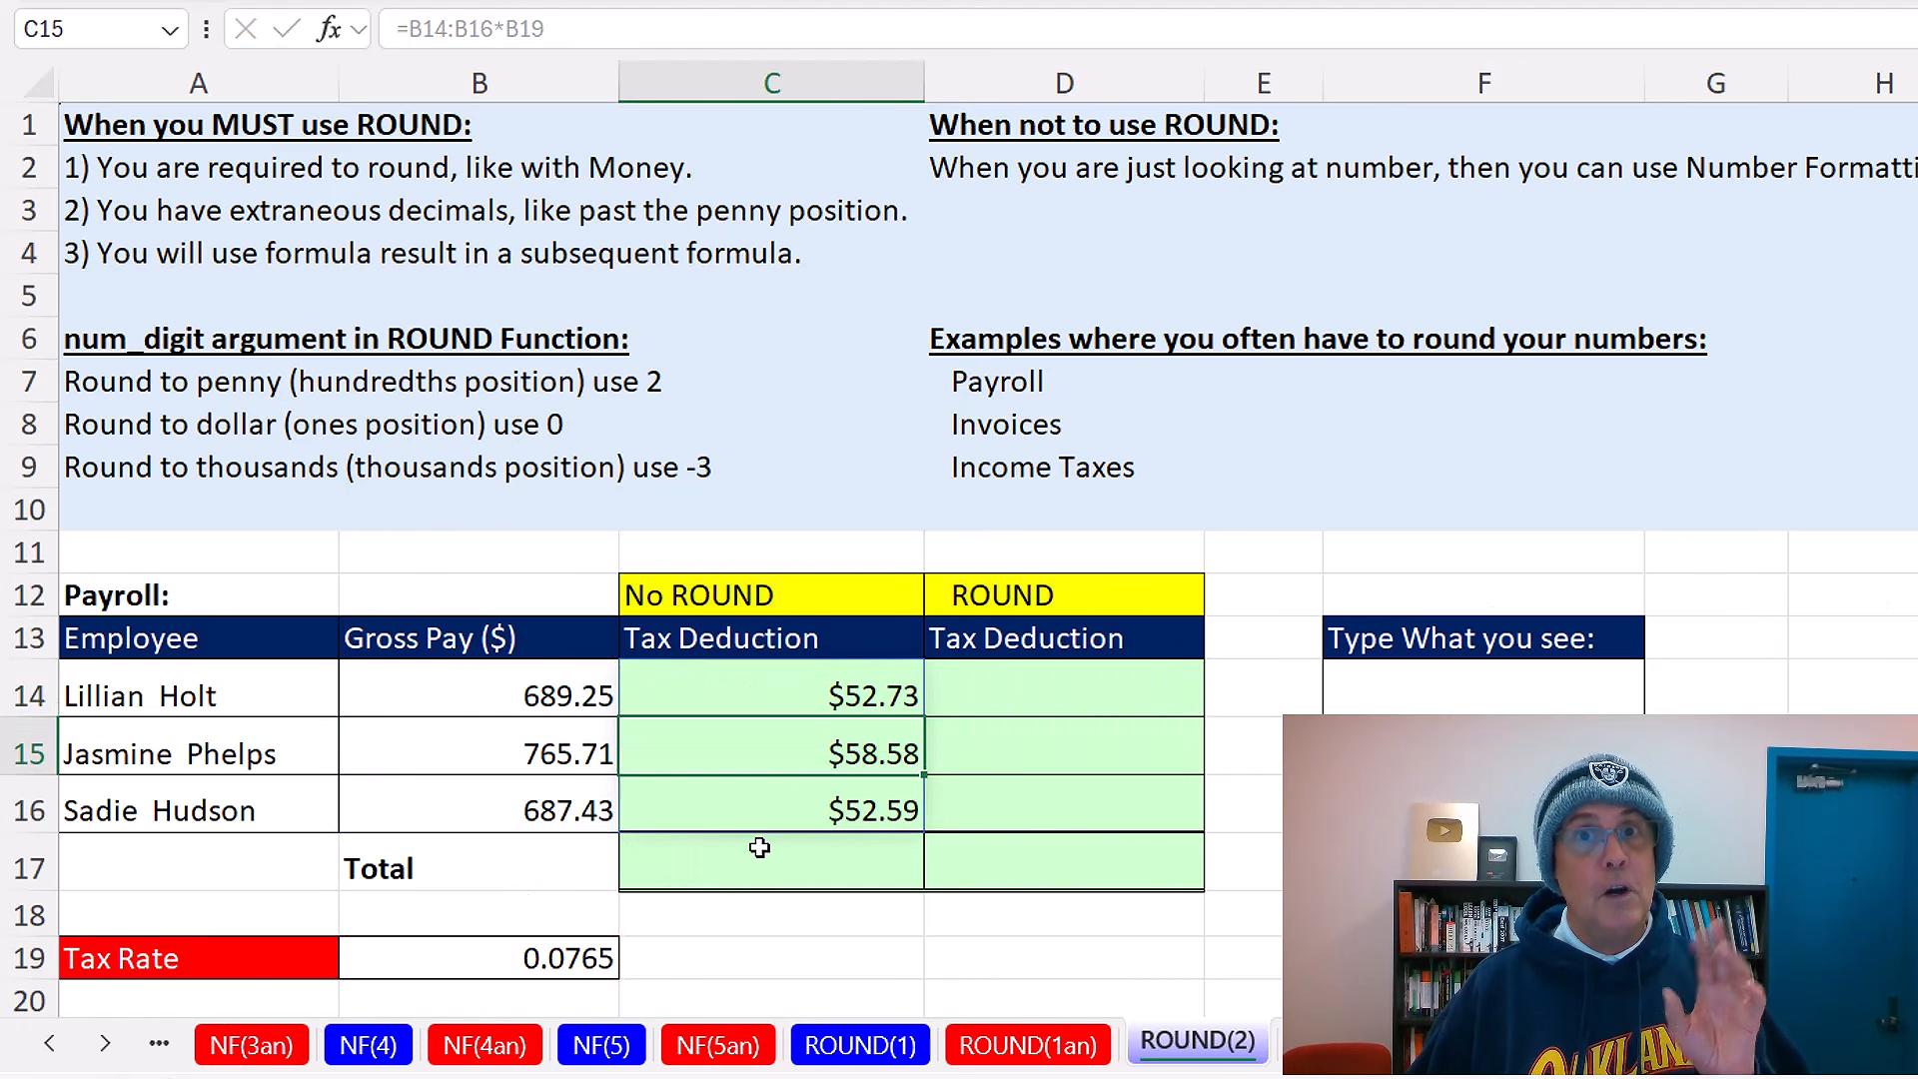
- Total the unrounded tax deductions in C17 with the formula =SUM(C14#)
key(Return)
key(Return)
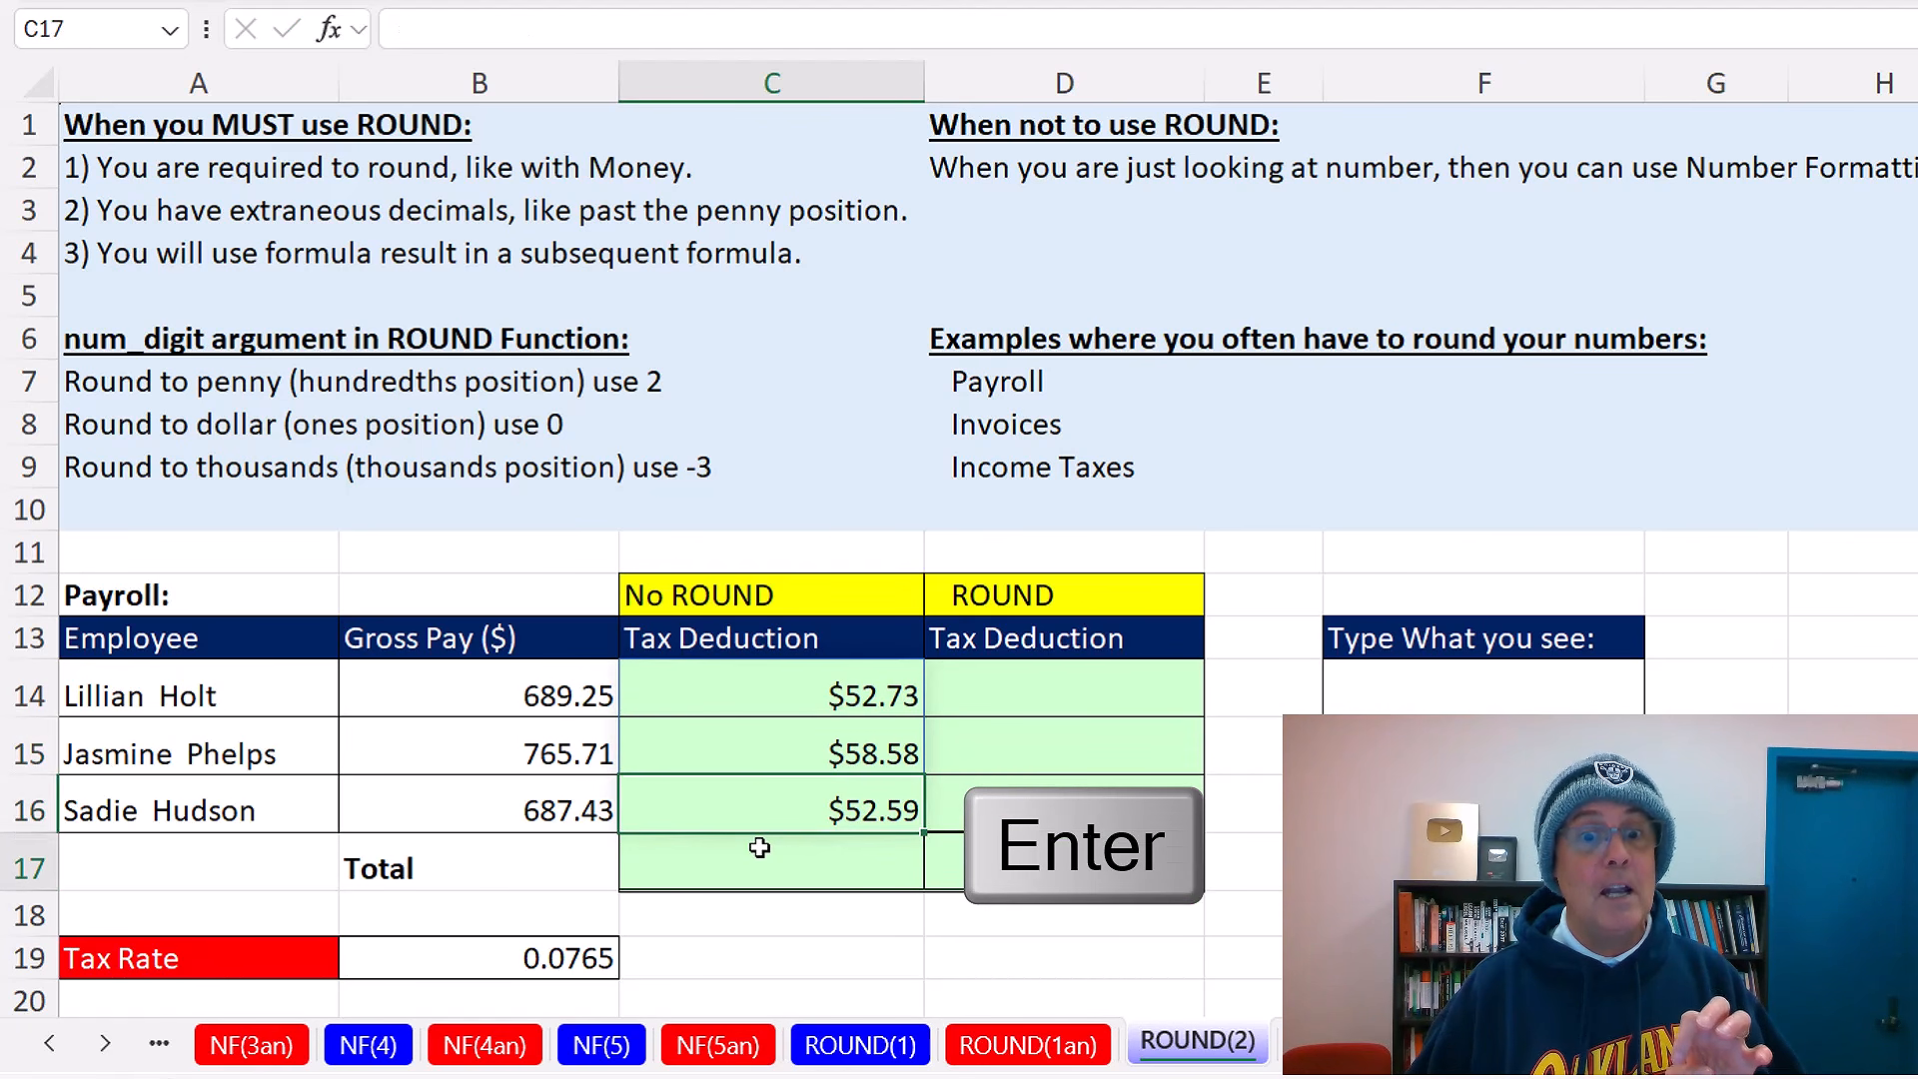
key(alt+equal)
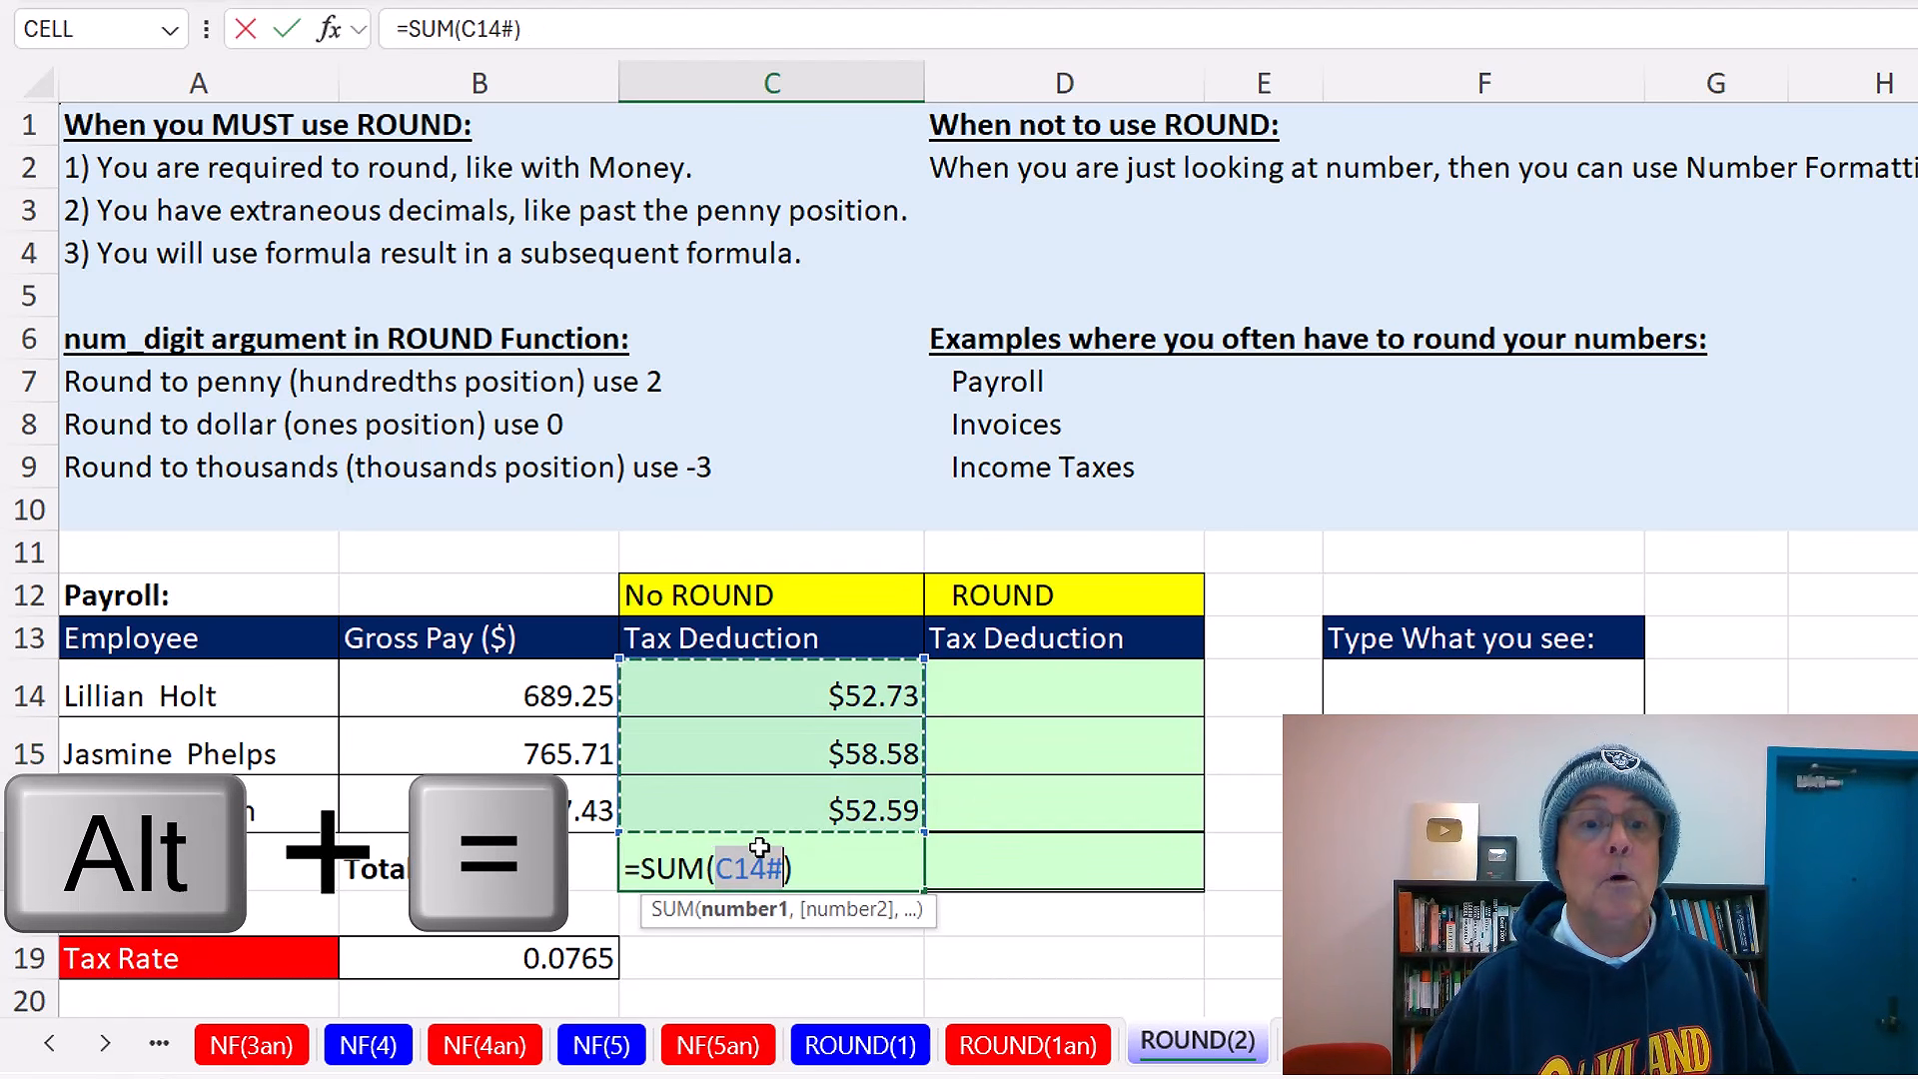
key(Return)
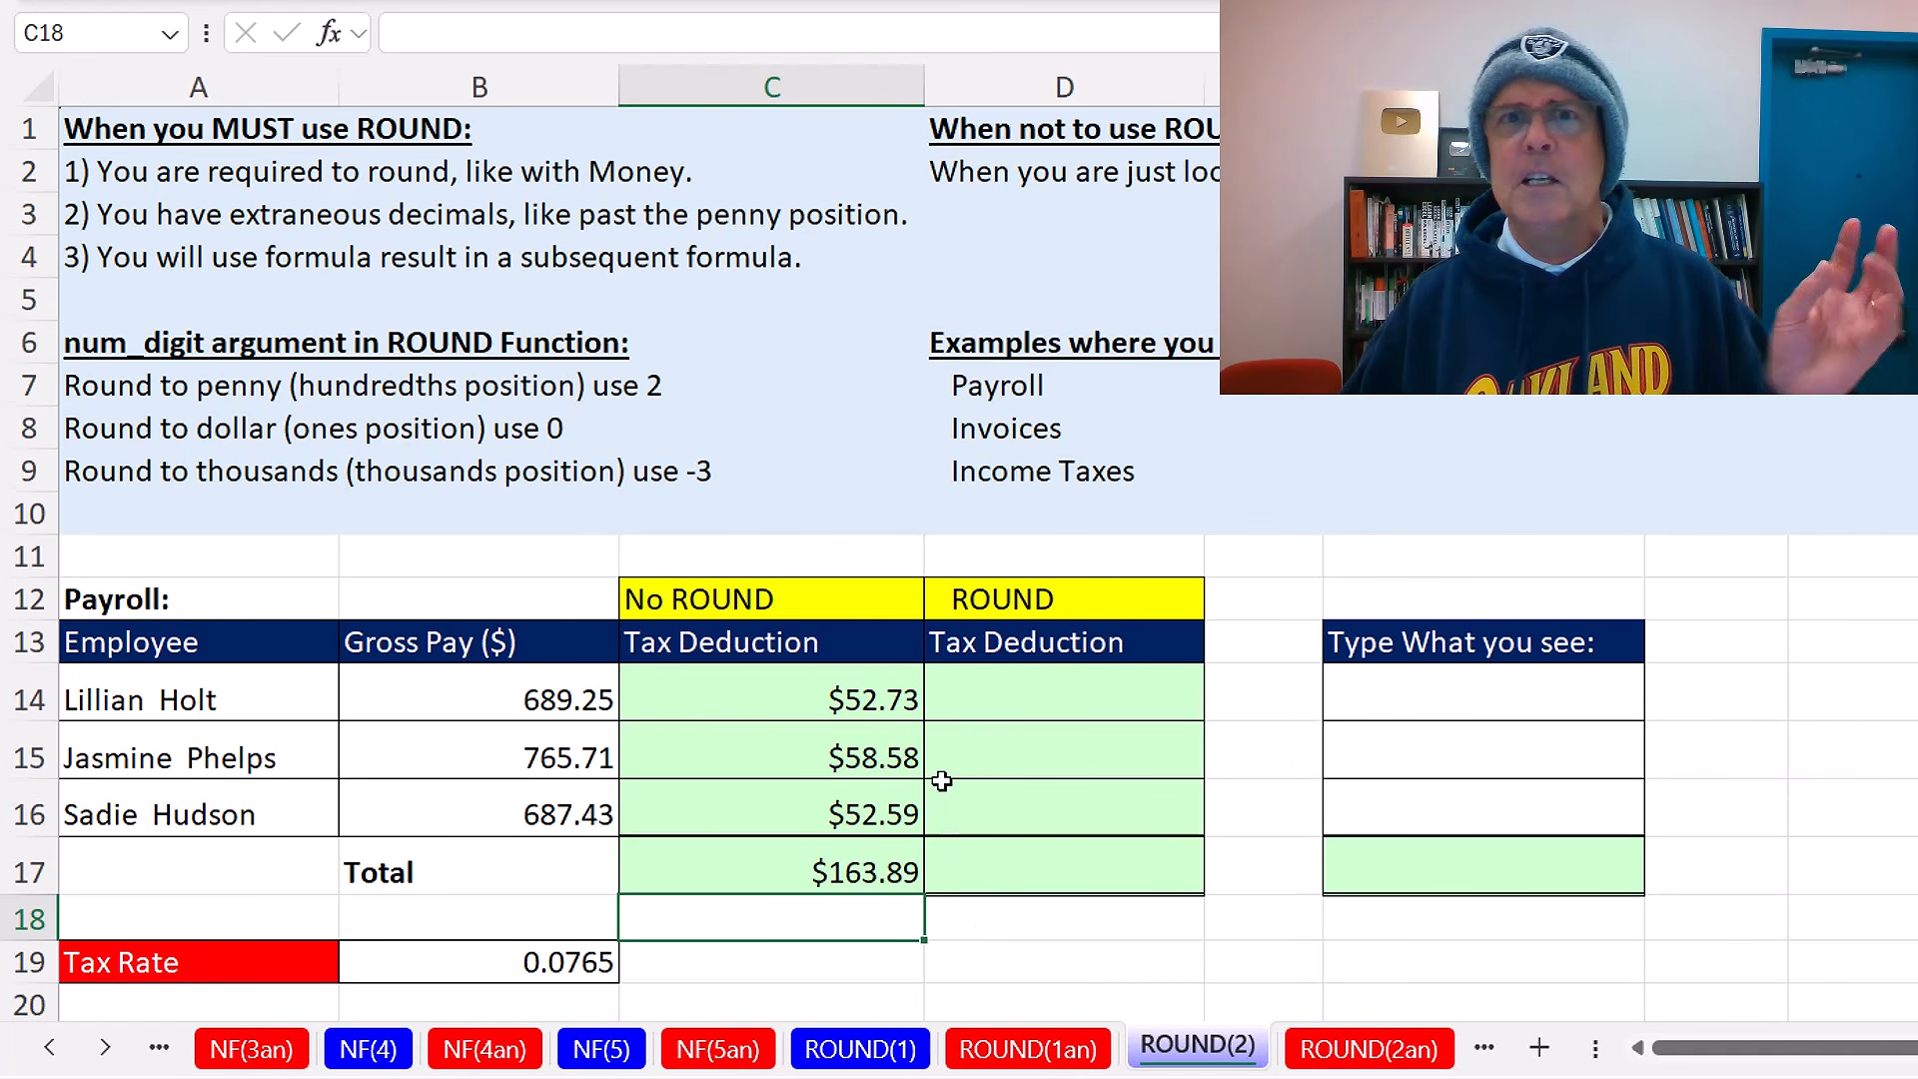
- Enter the displayed deductions 52.73, 58.58 and 52.59 in F14:F16 and total them in F17 with SUM
click(1442, 704)
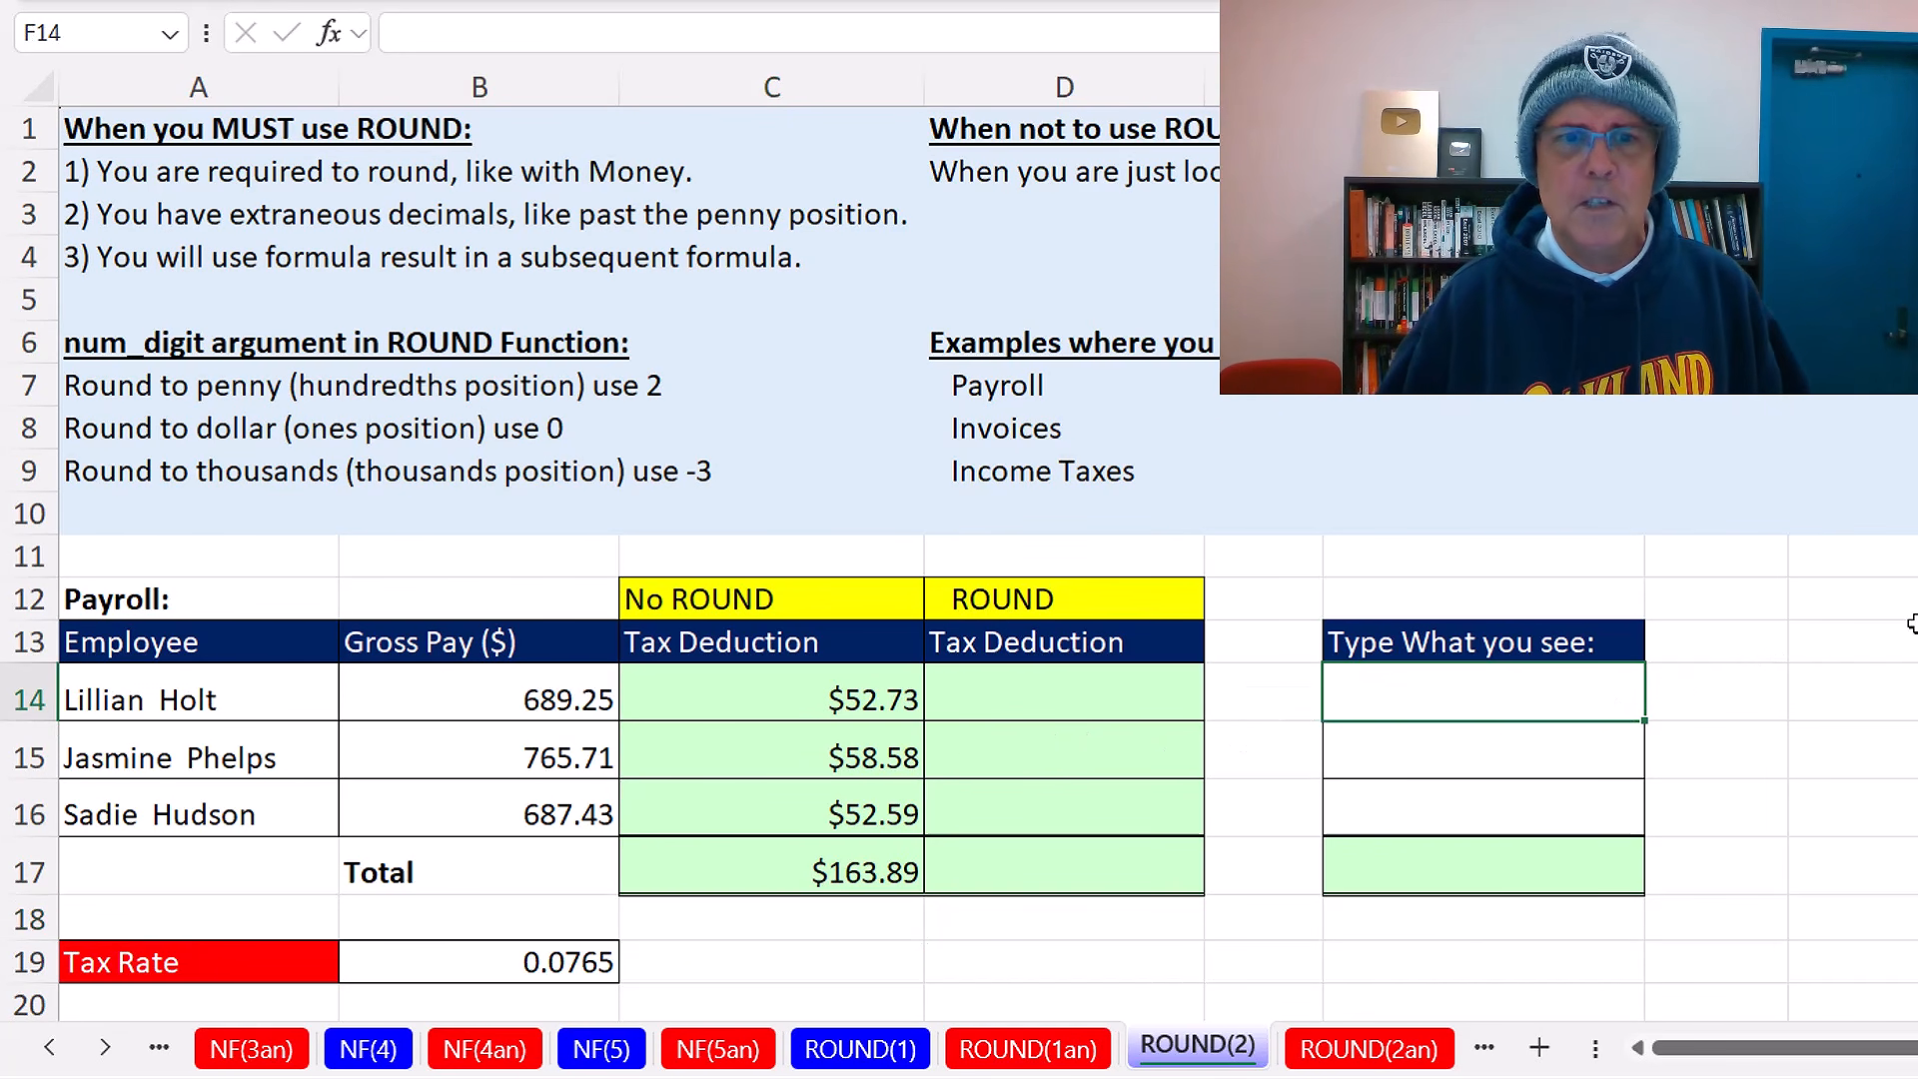
text(52.)
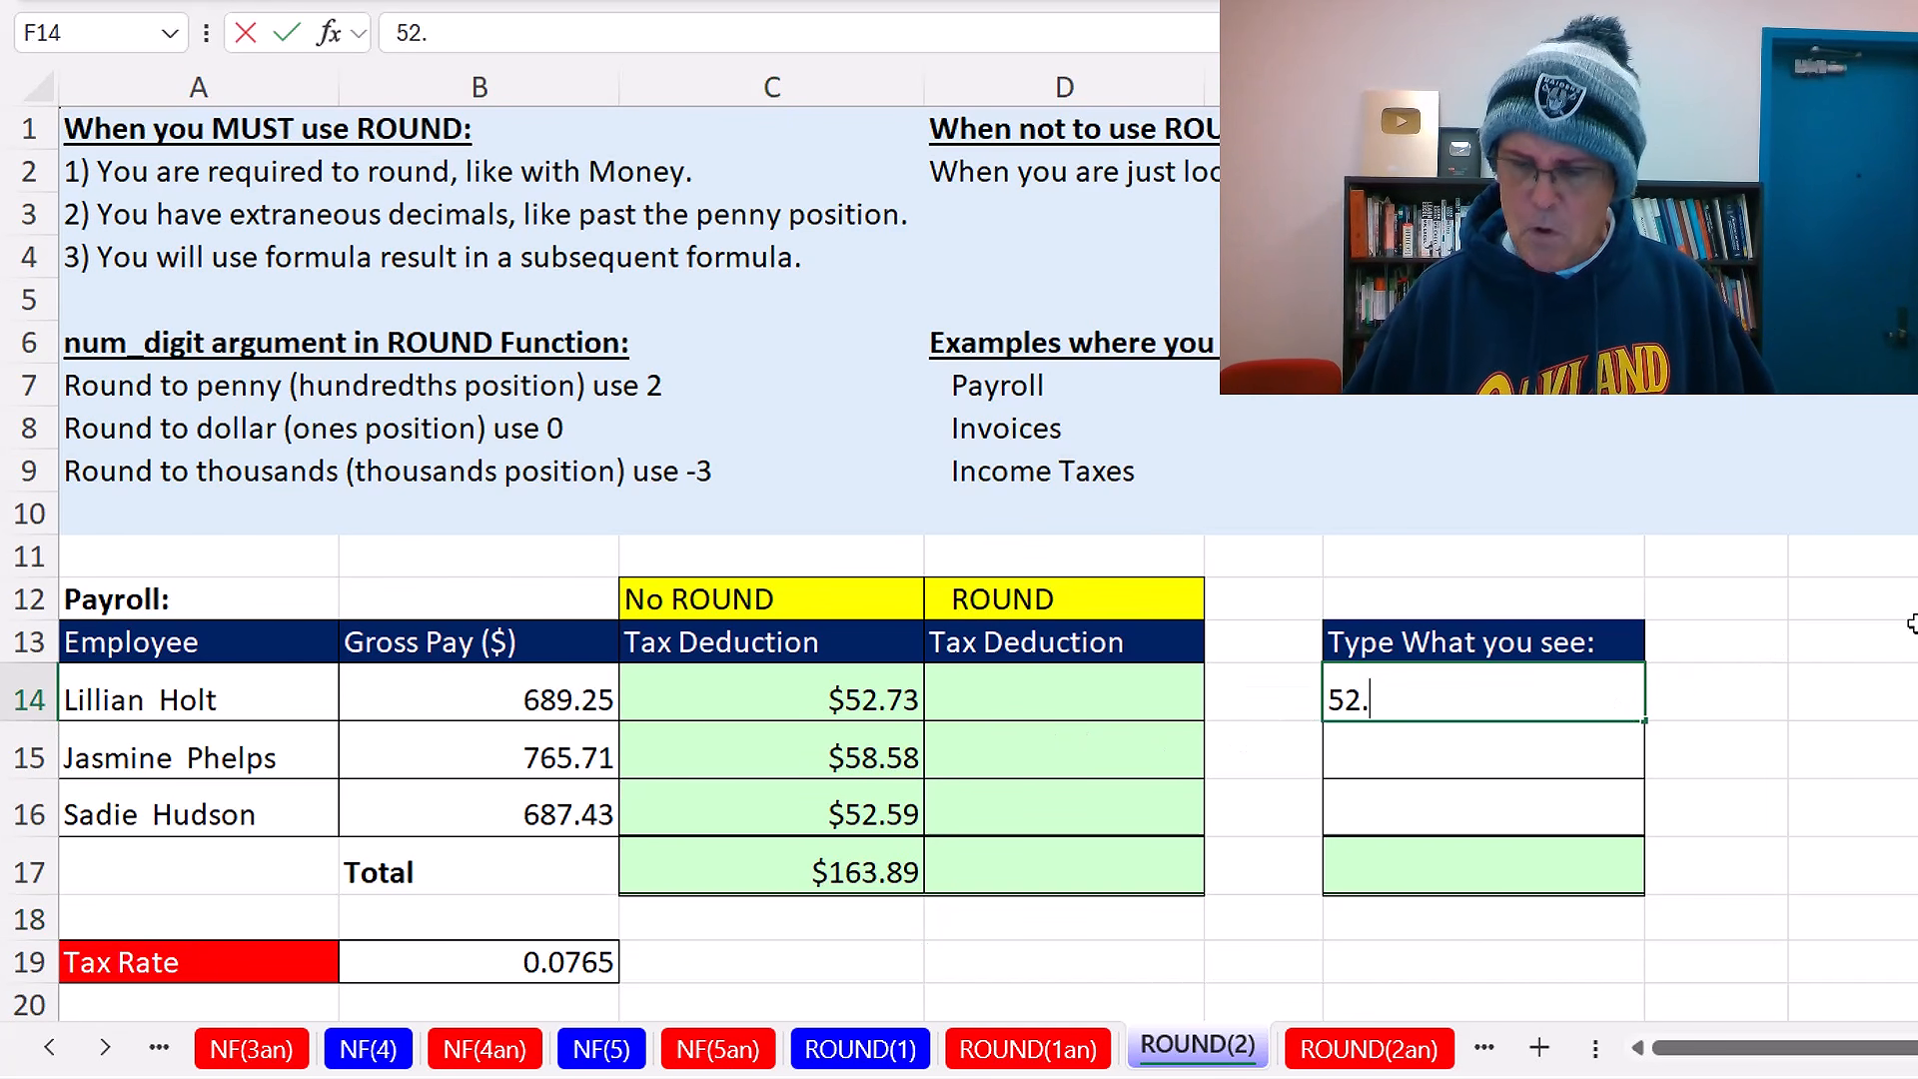
text(73)
key(Return)
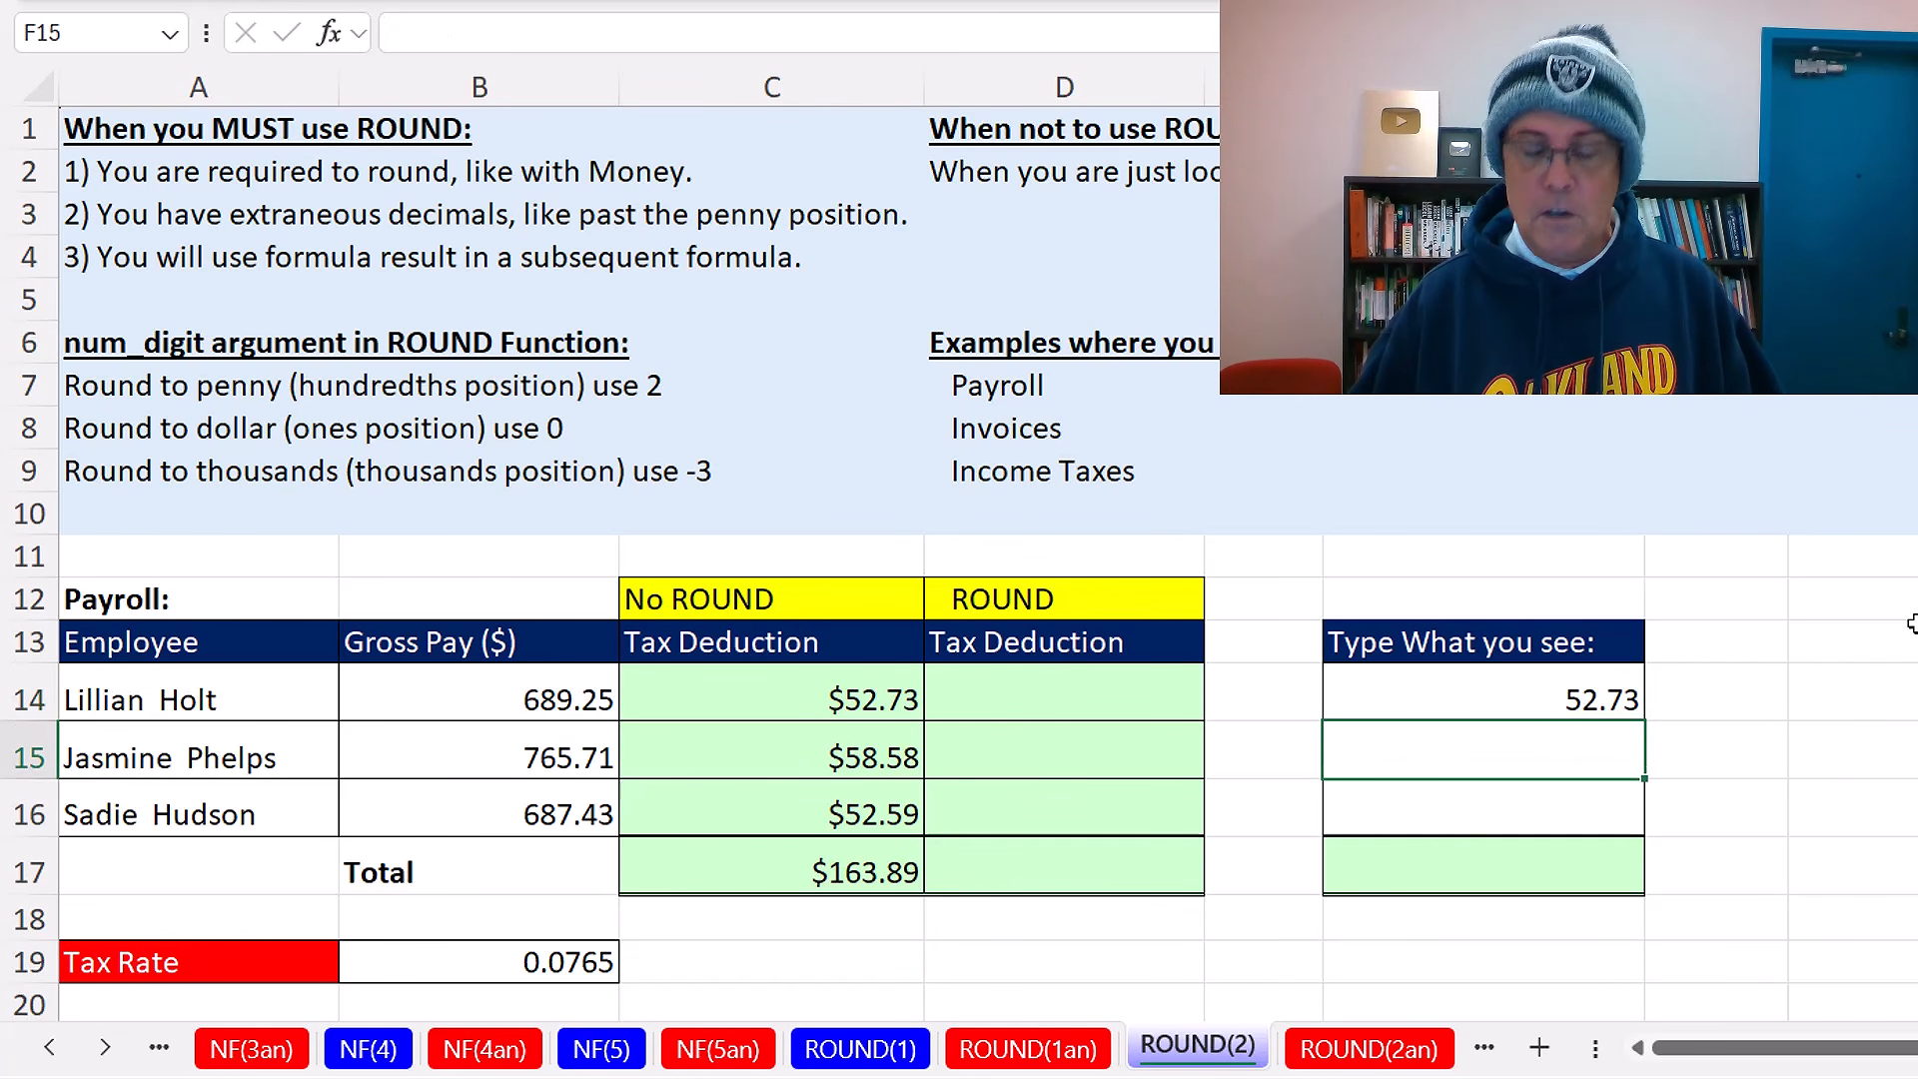
text(58.58)
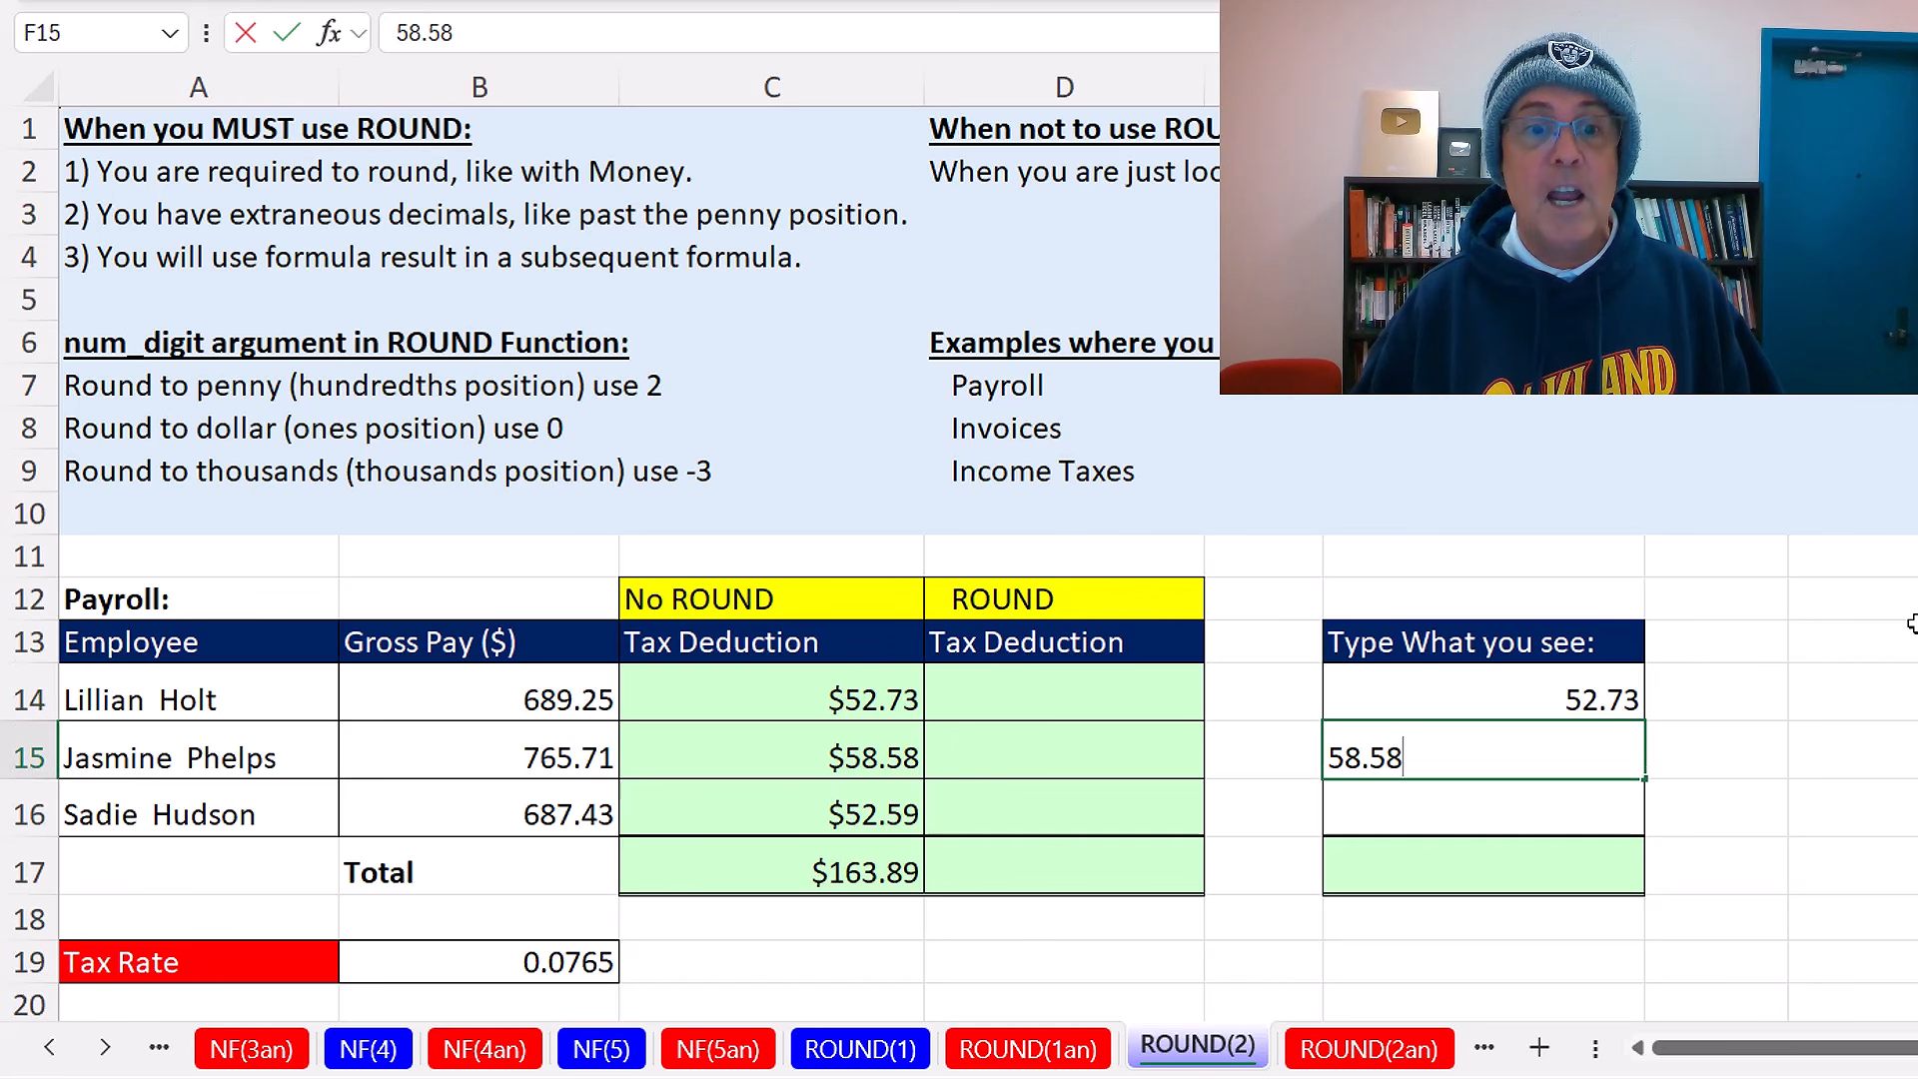
key(Return)
text(52)
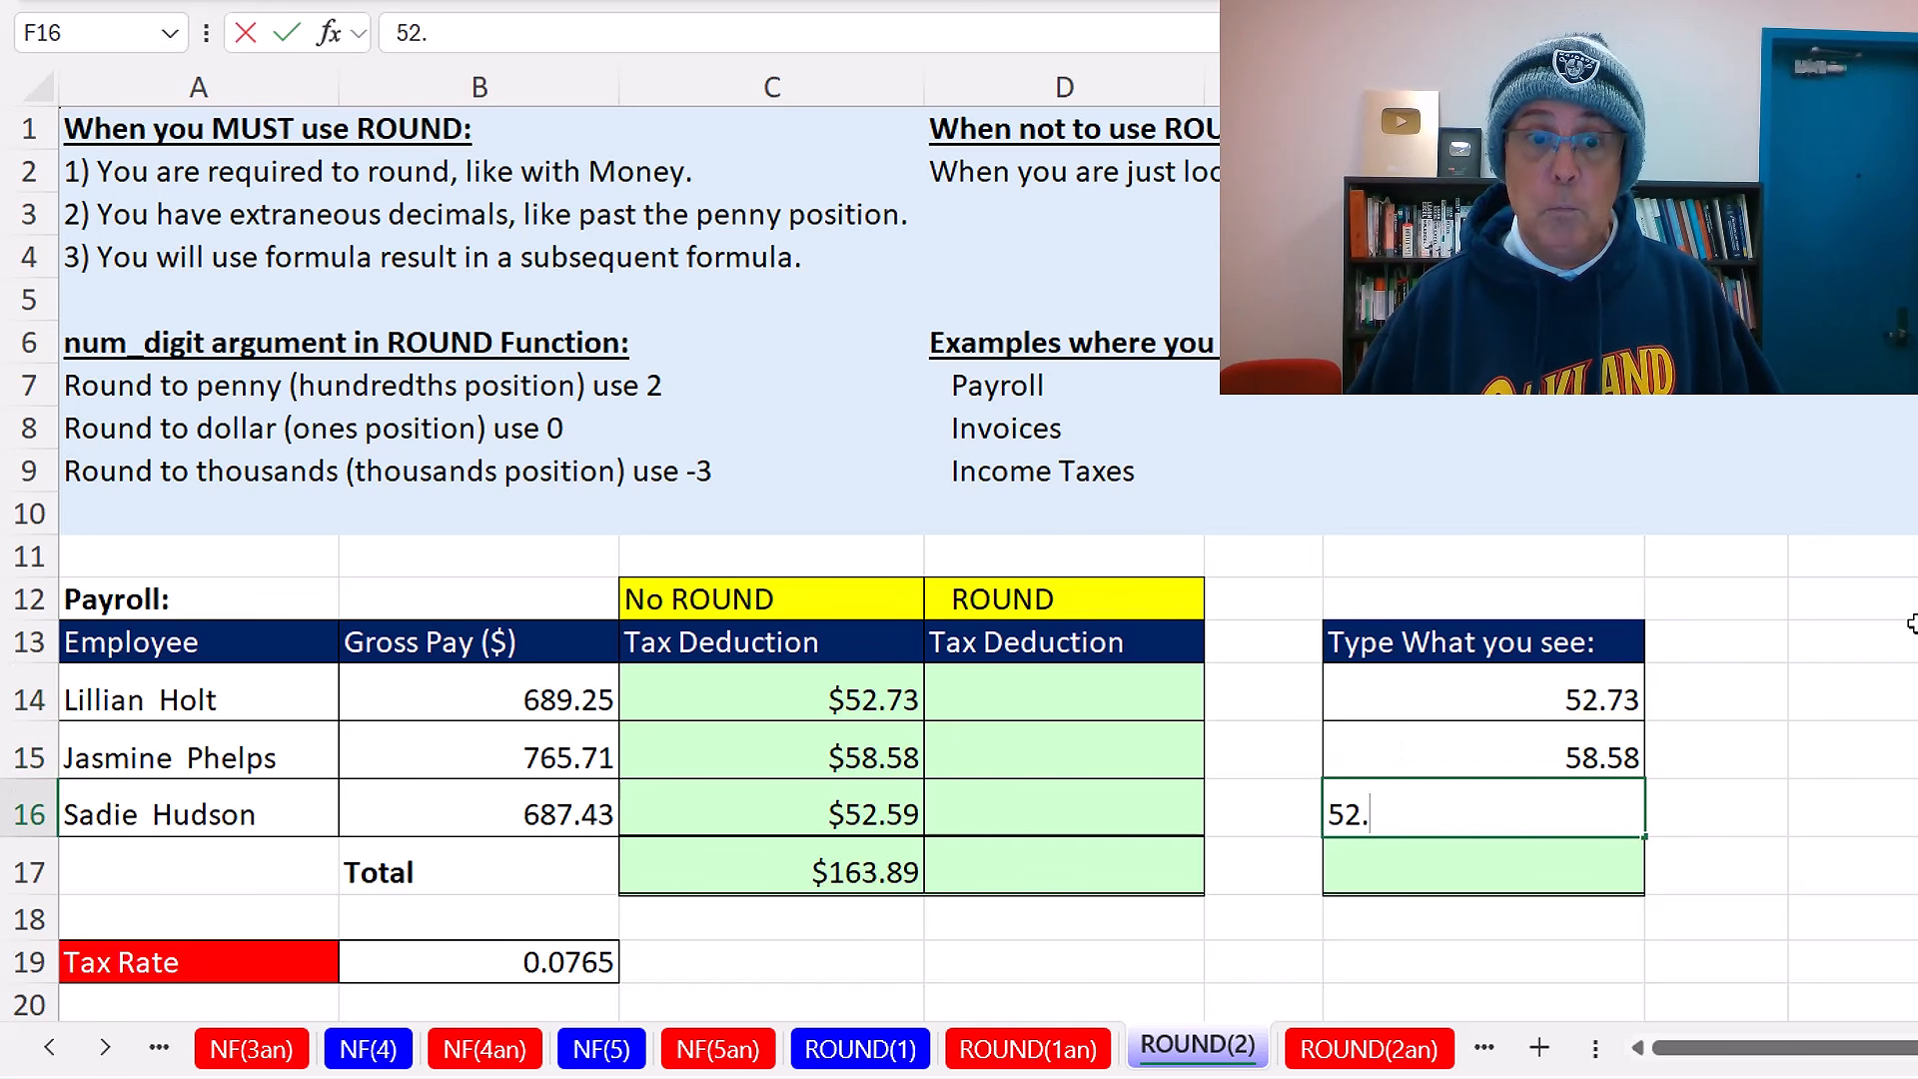
text(.59)
key(Return)
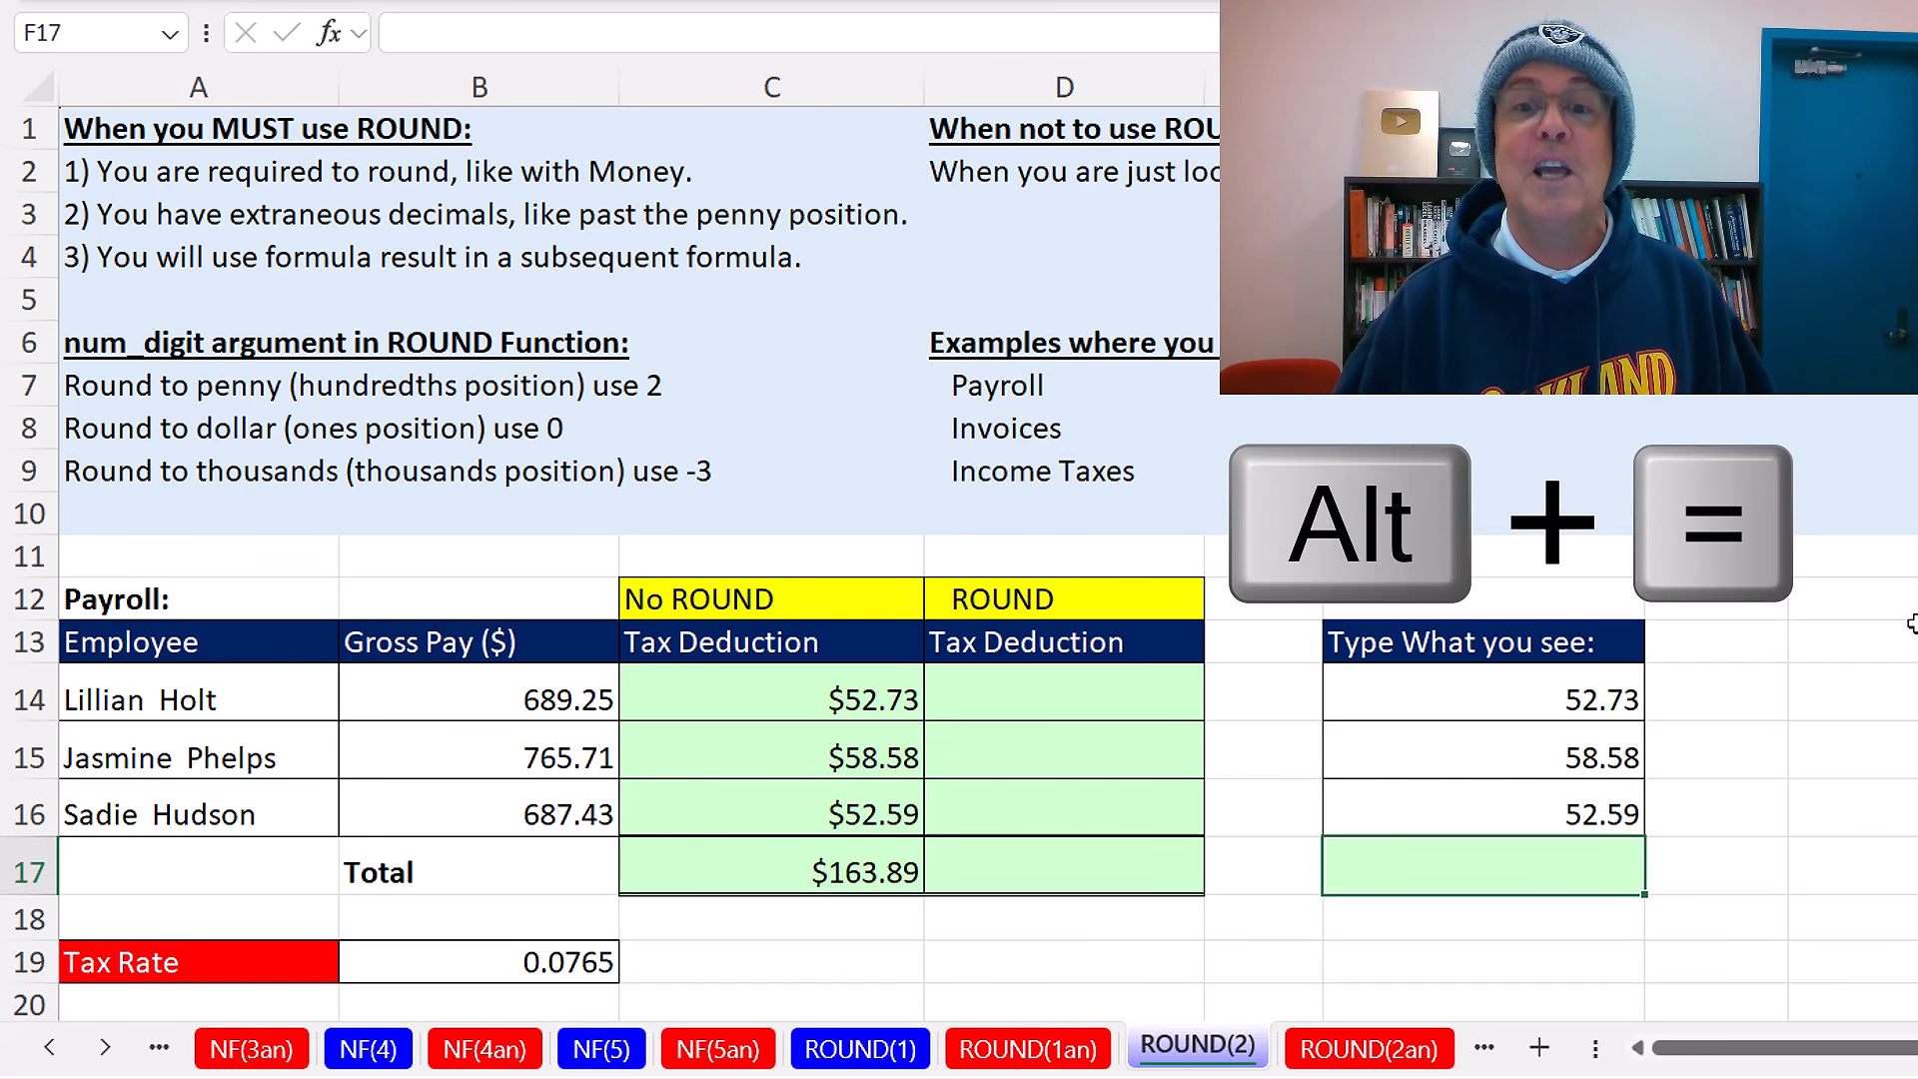
key(alt+equal)
key(Return)
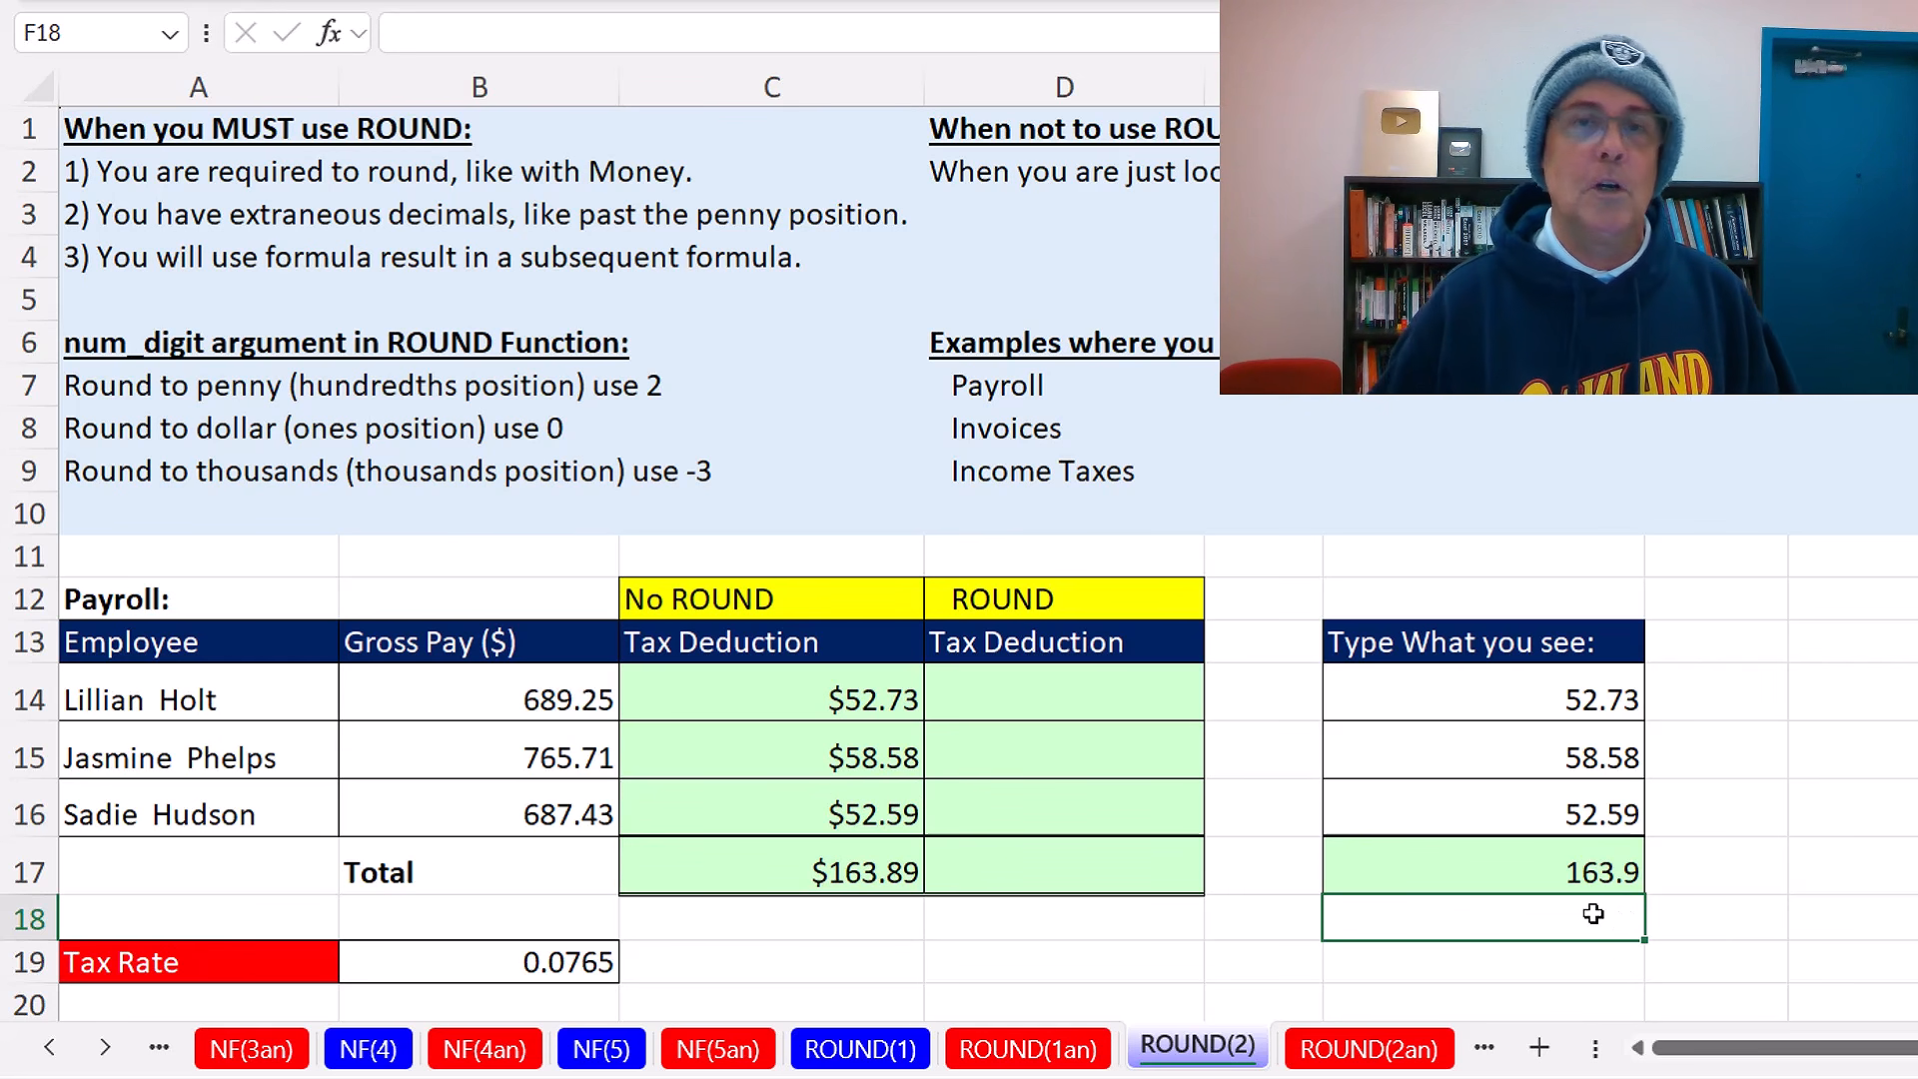
- Calculate the tax deductions rounded to the penny in D14 with the spilling formula =ROUND(B14:B16*B19,2)
click(1065, 712)
text(=round)
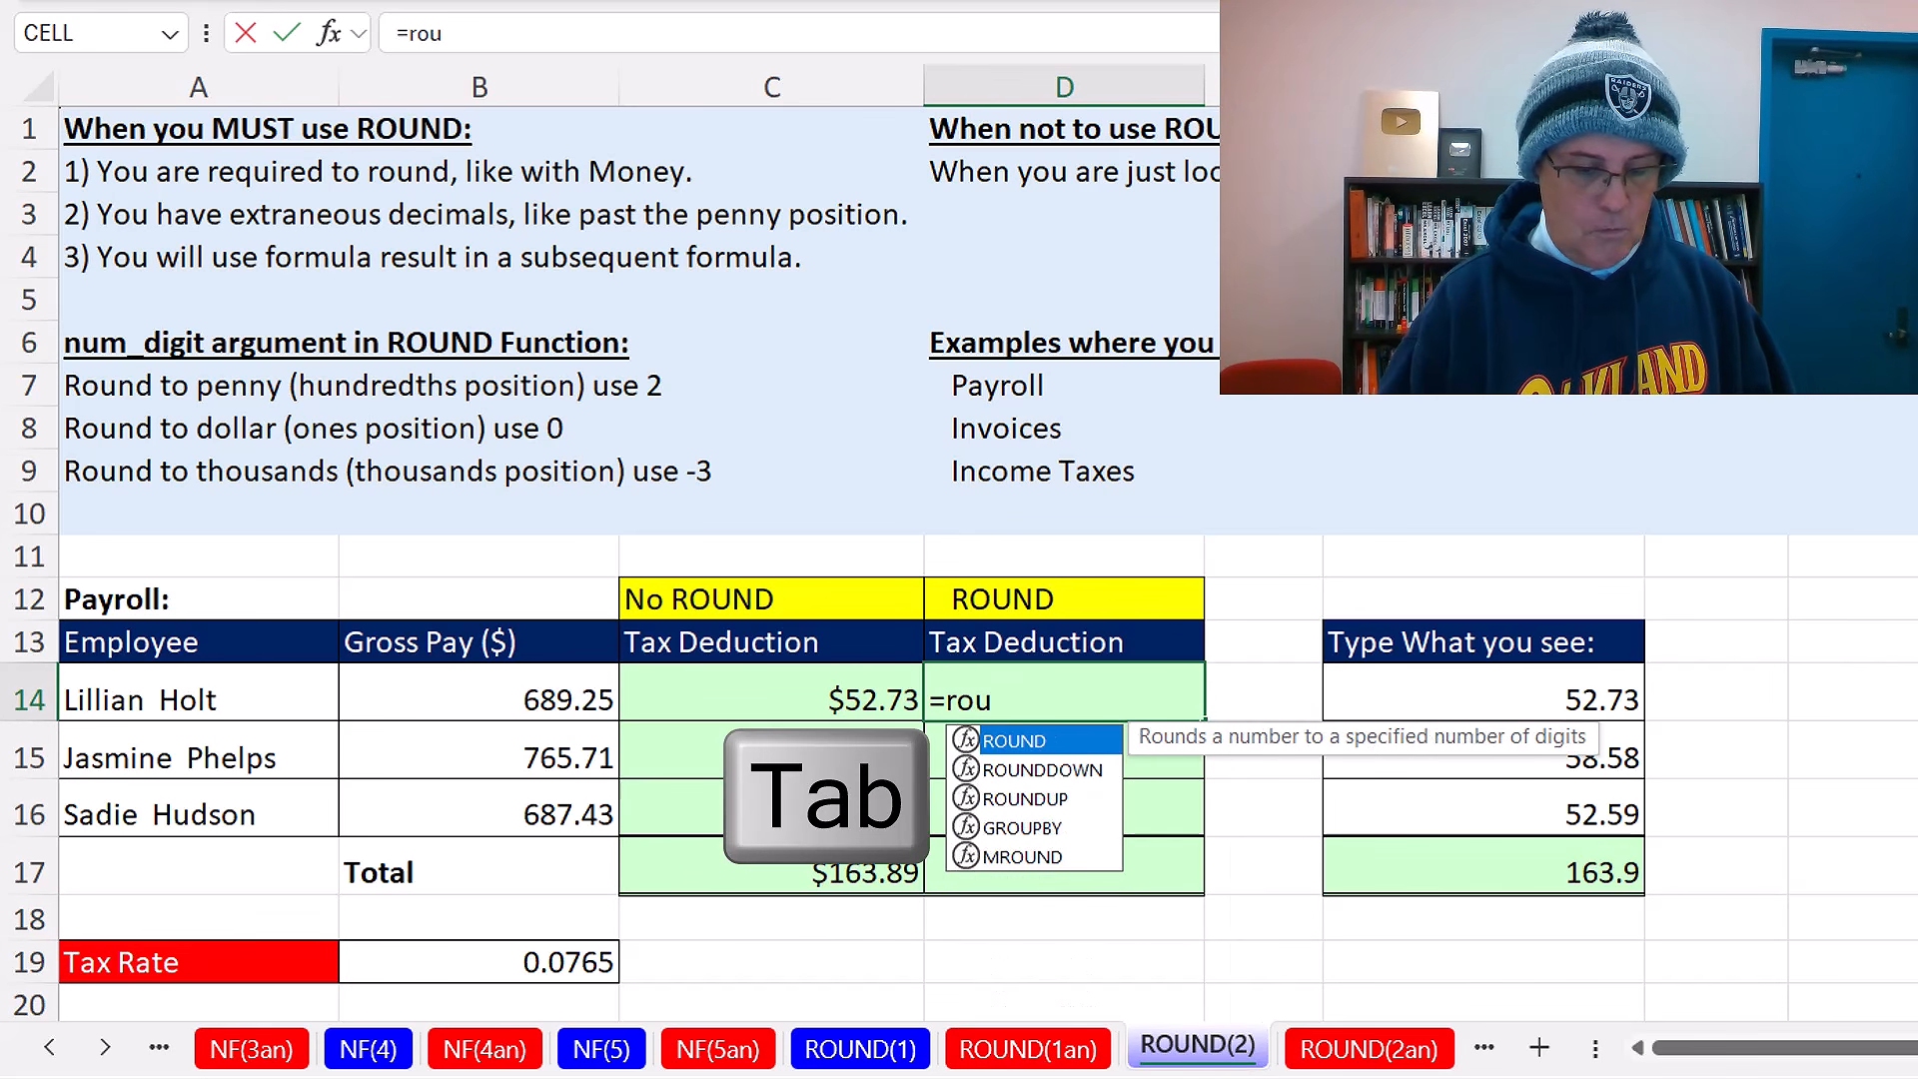
key(Tab)
key(Left)
key(Left)
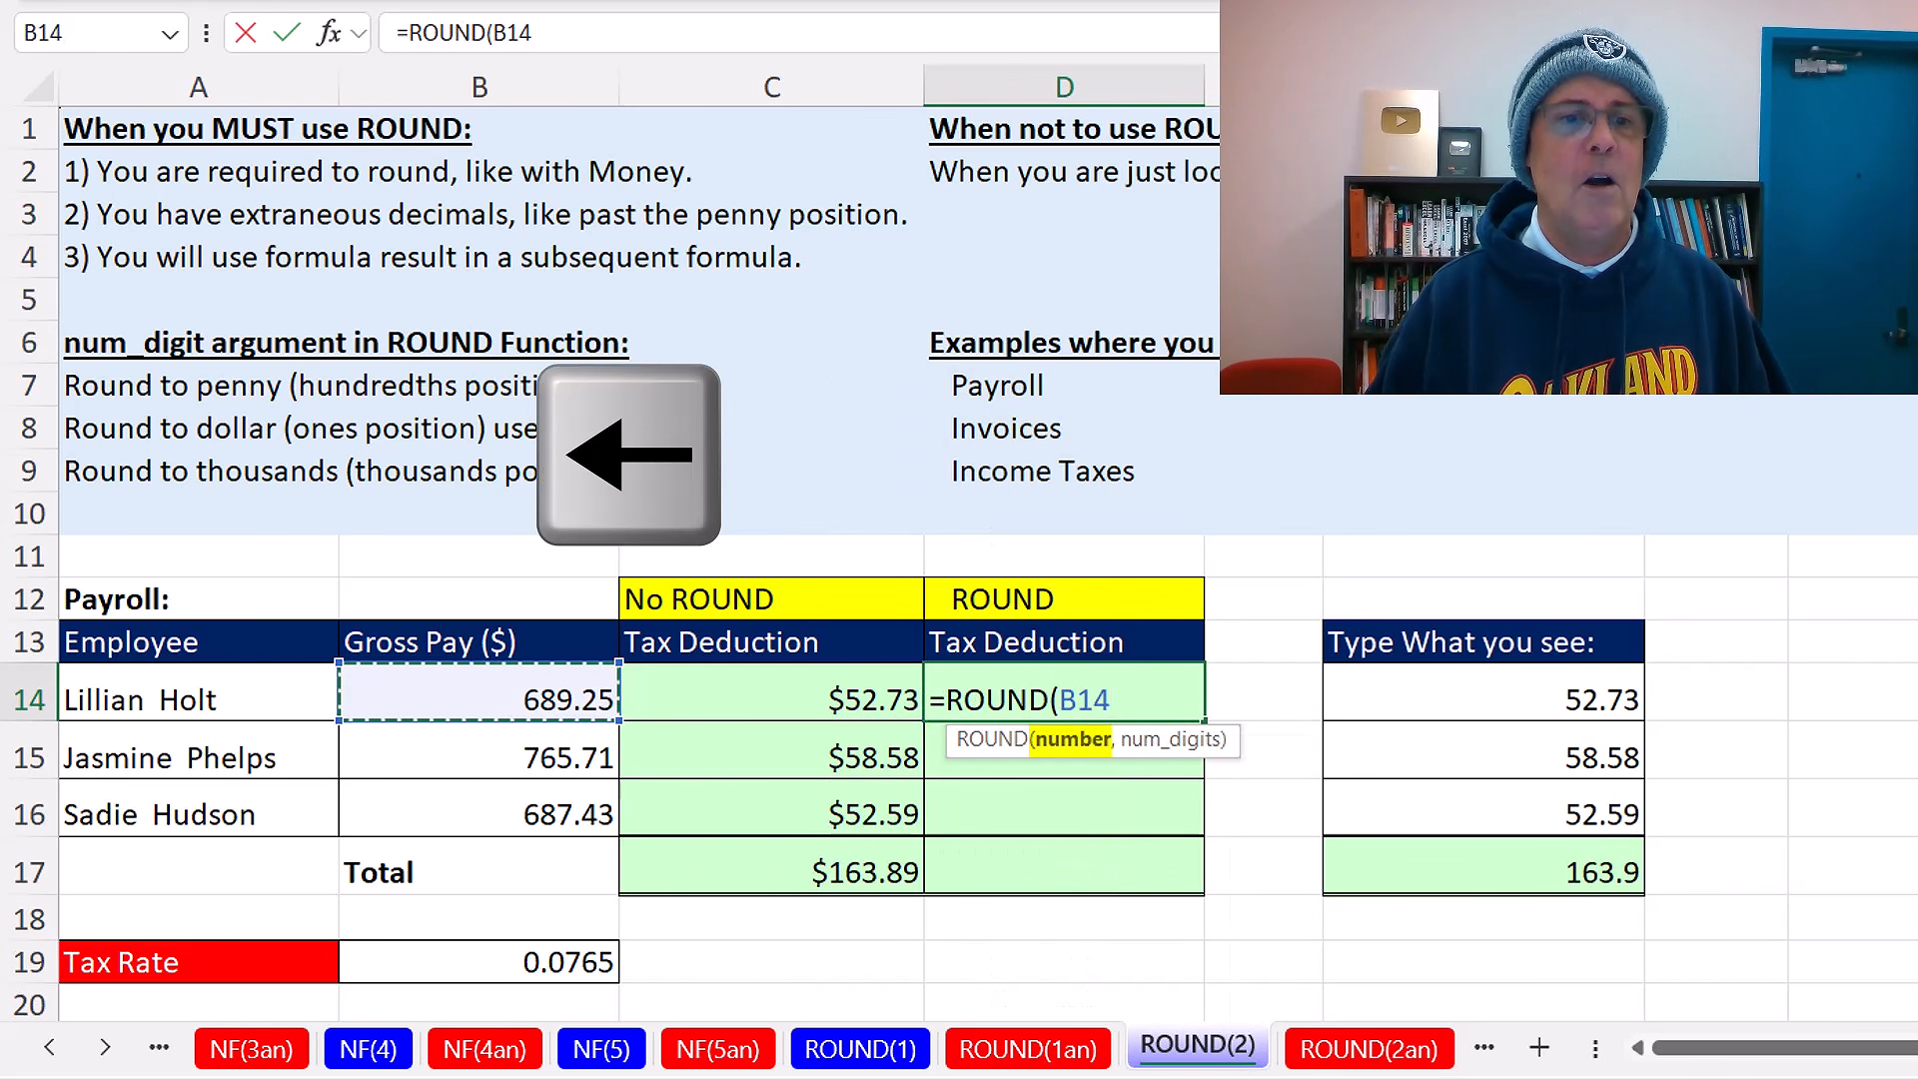
key(shift+Down)
key(shift+Down)
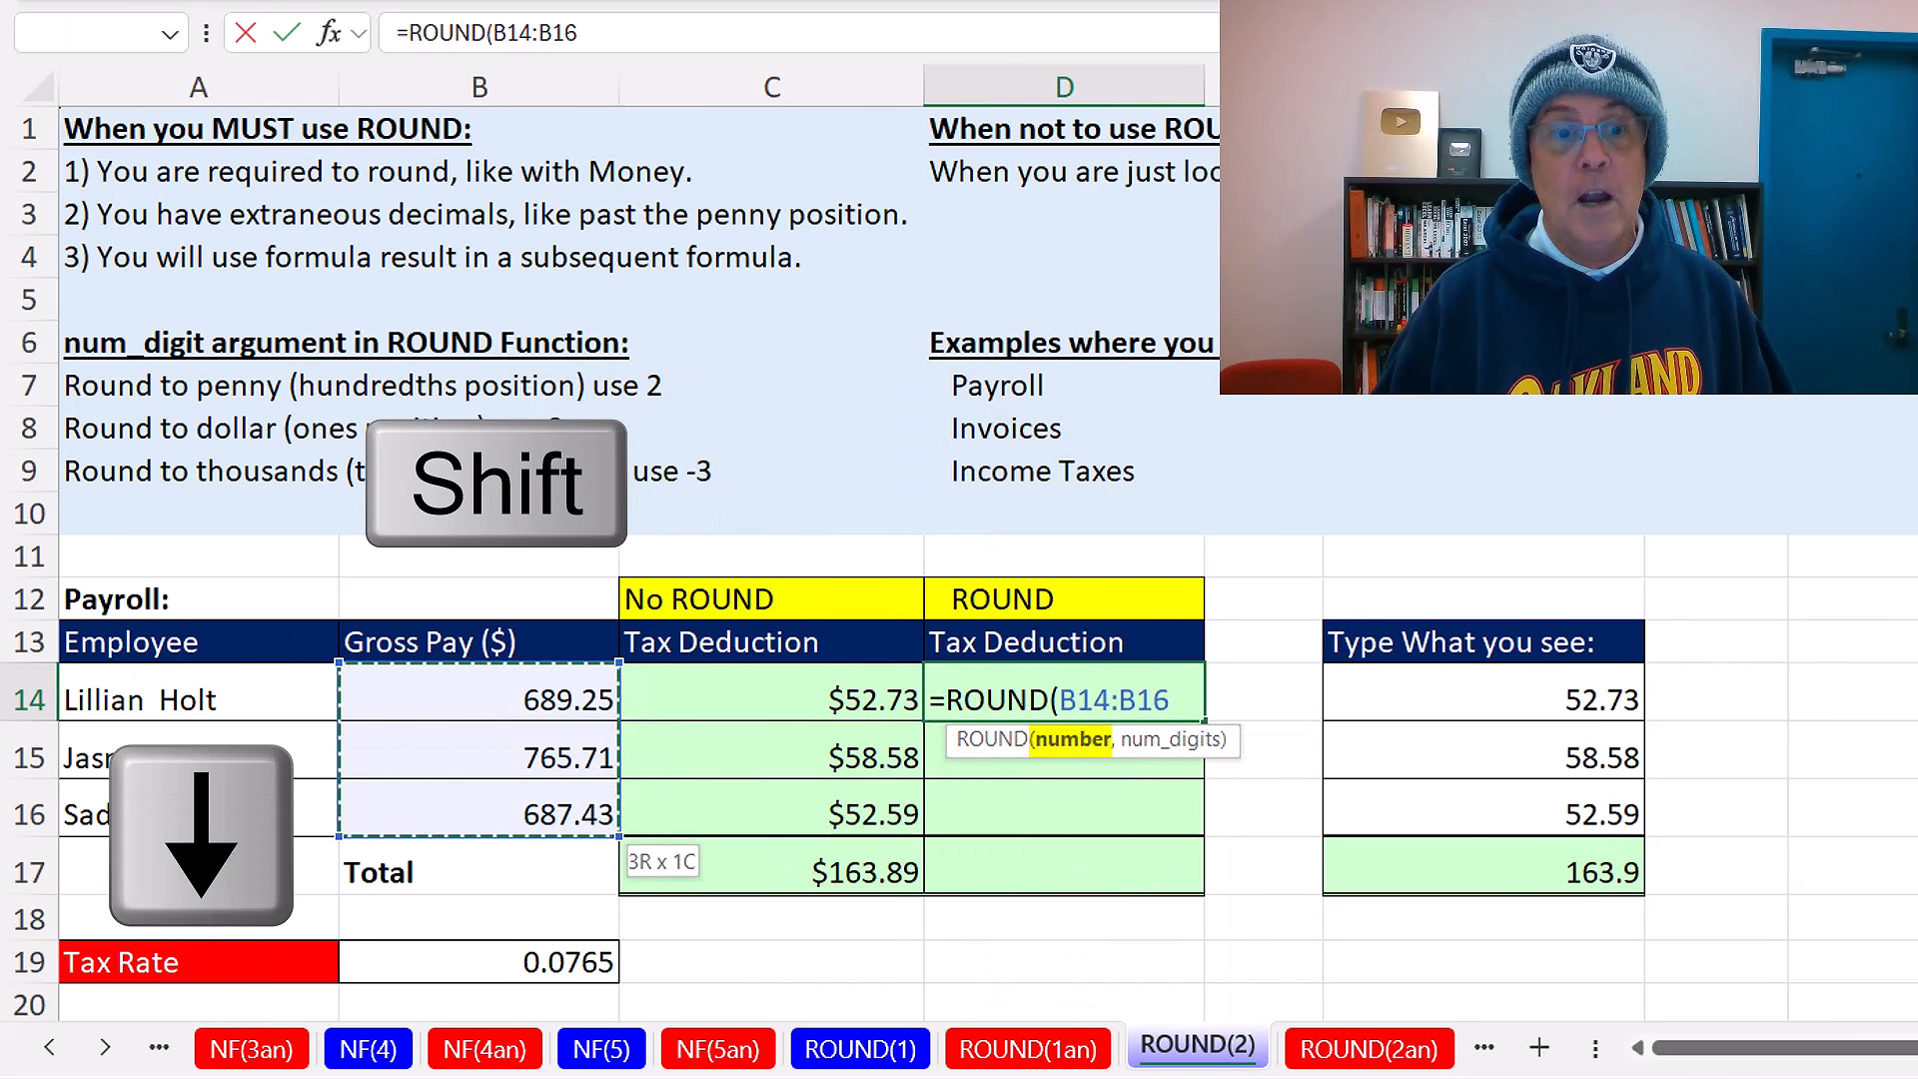
text(*)
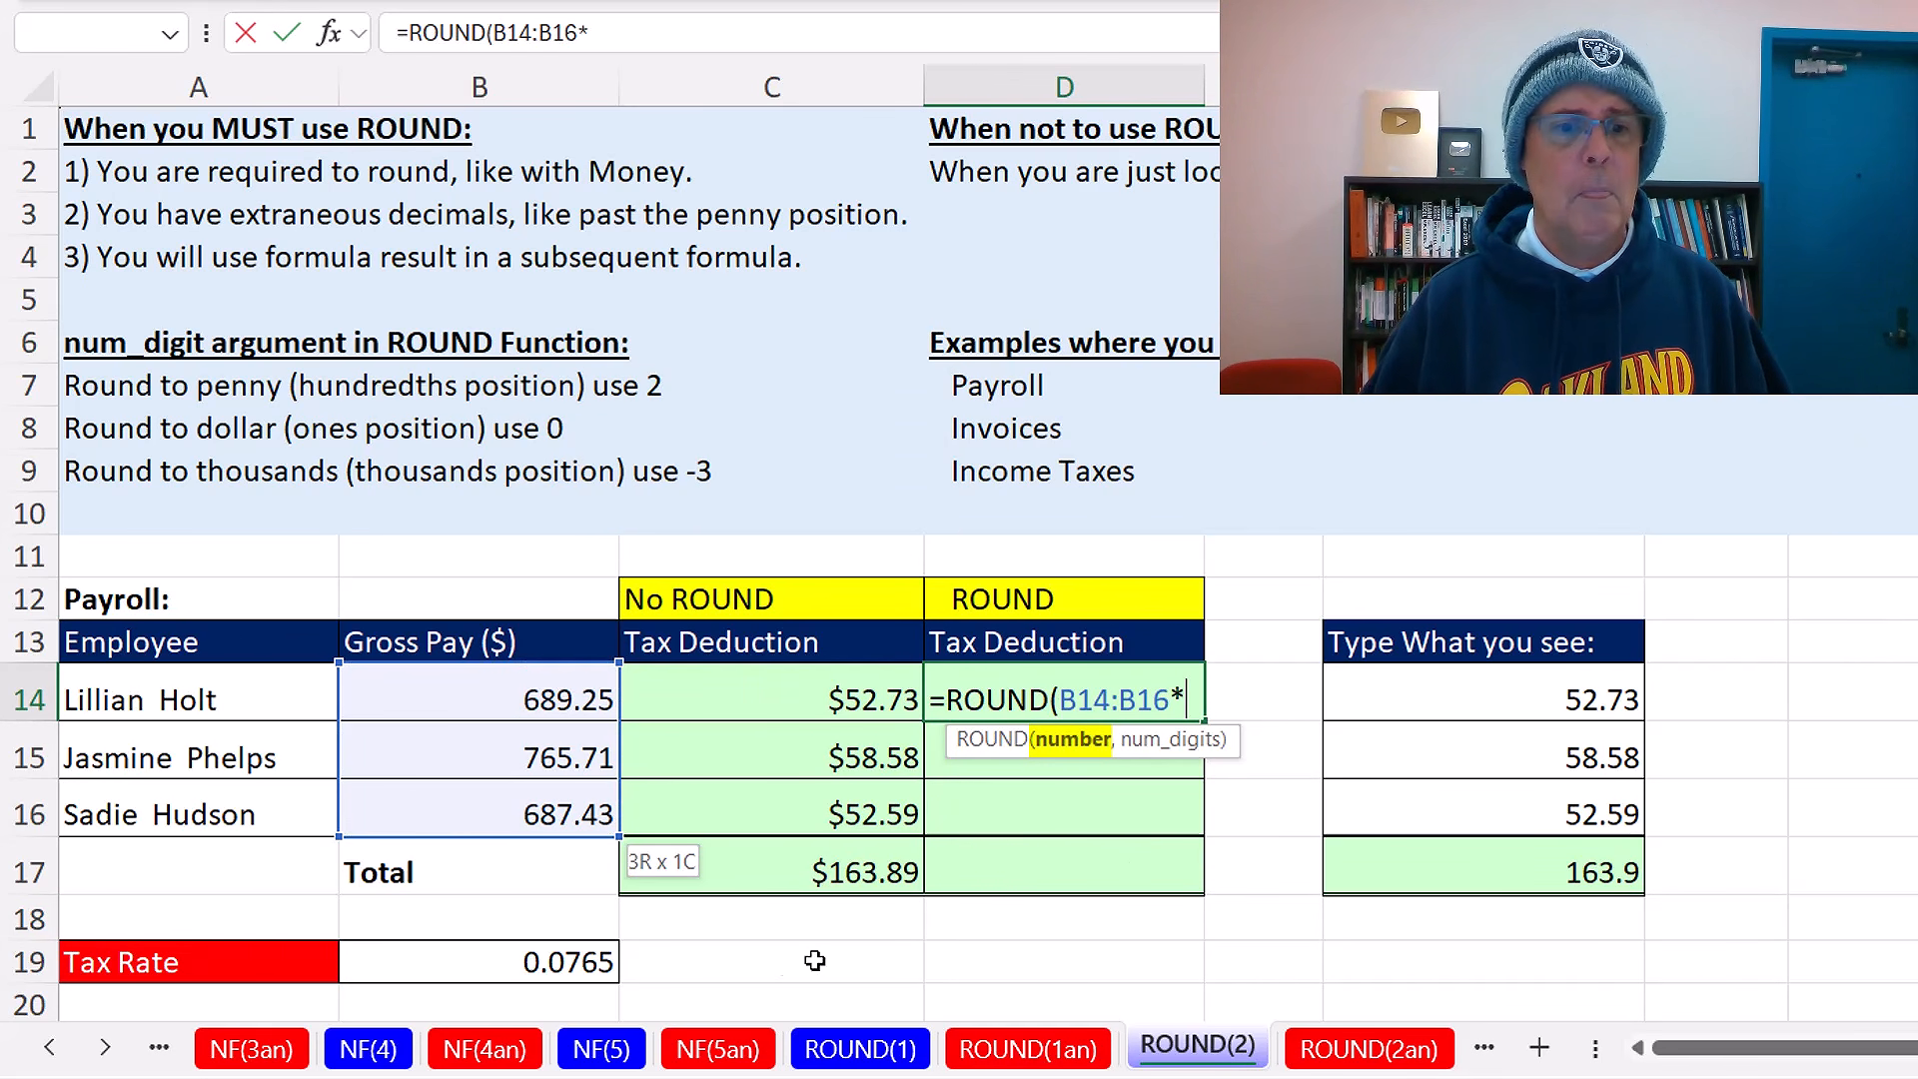
click(560, 962)
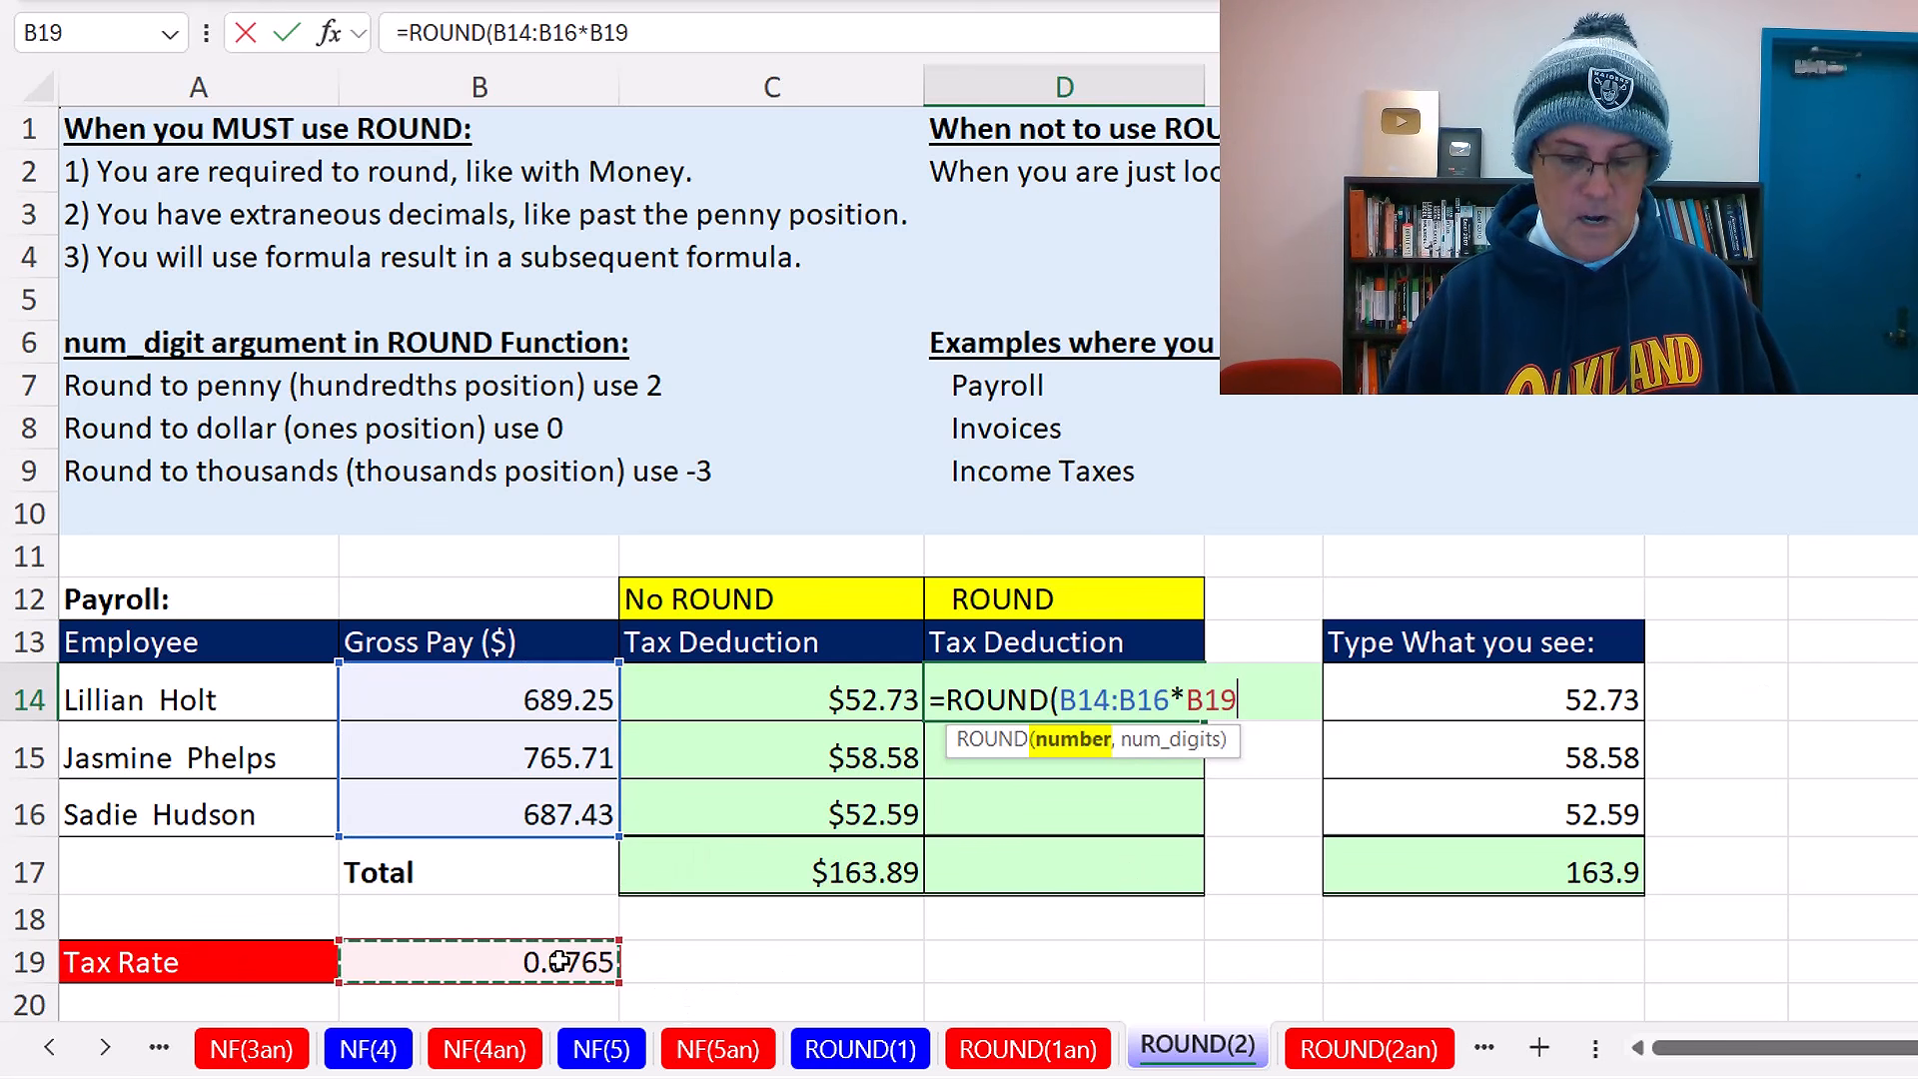
text(,)
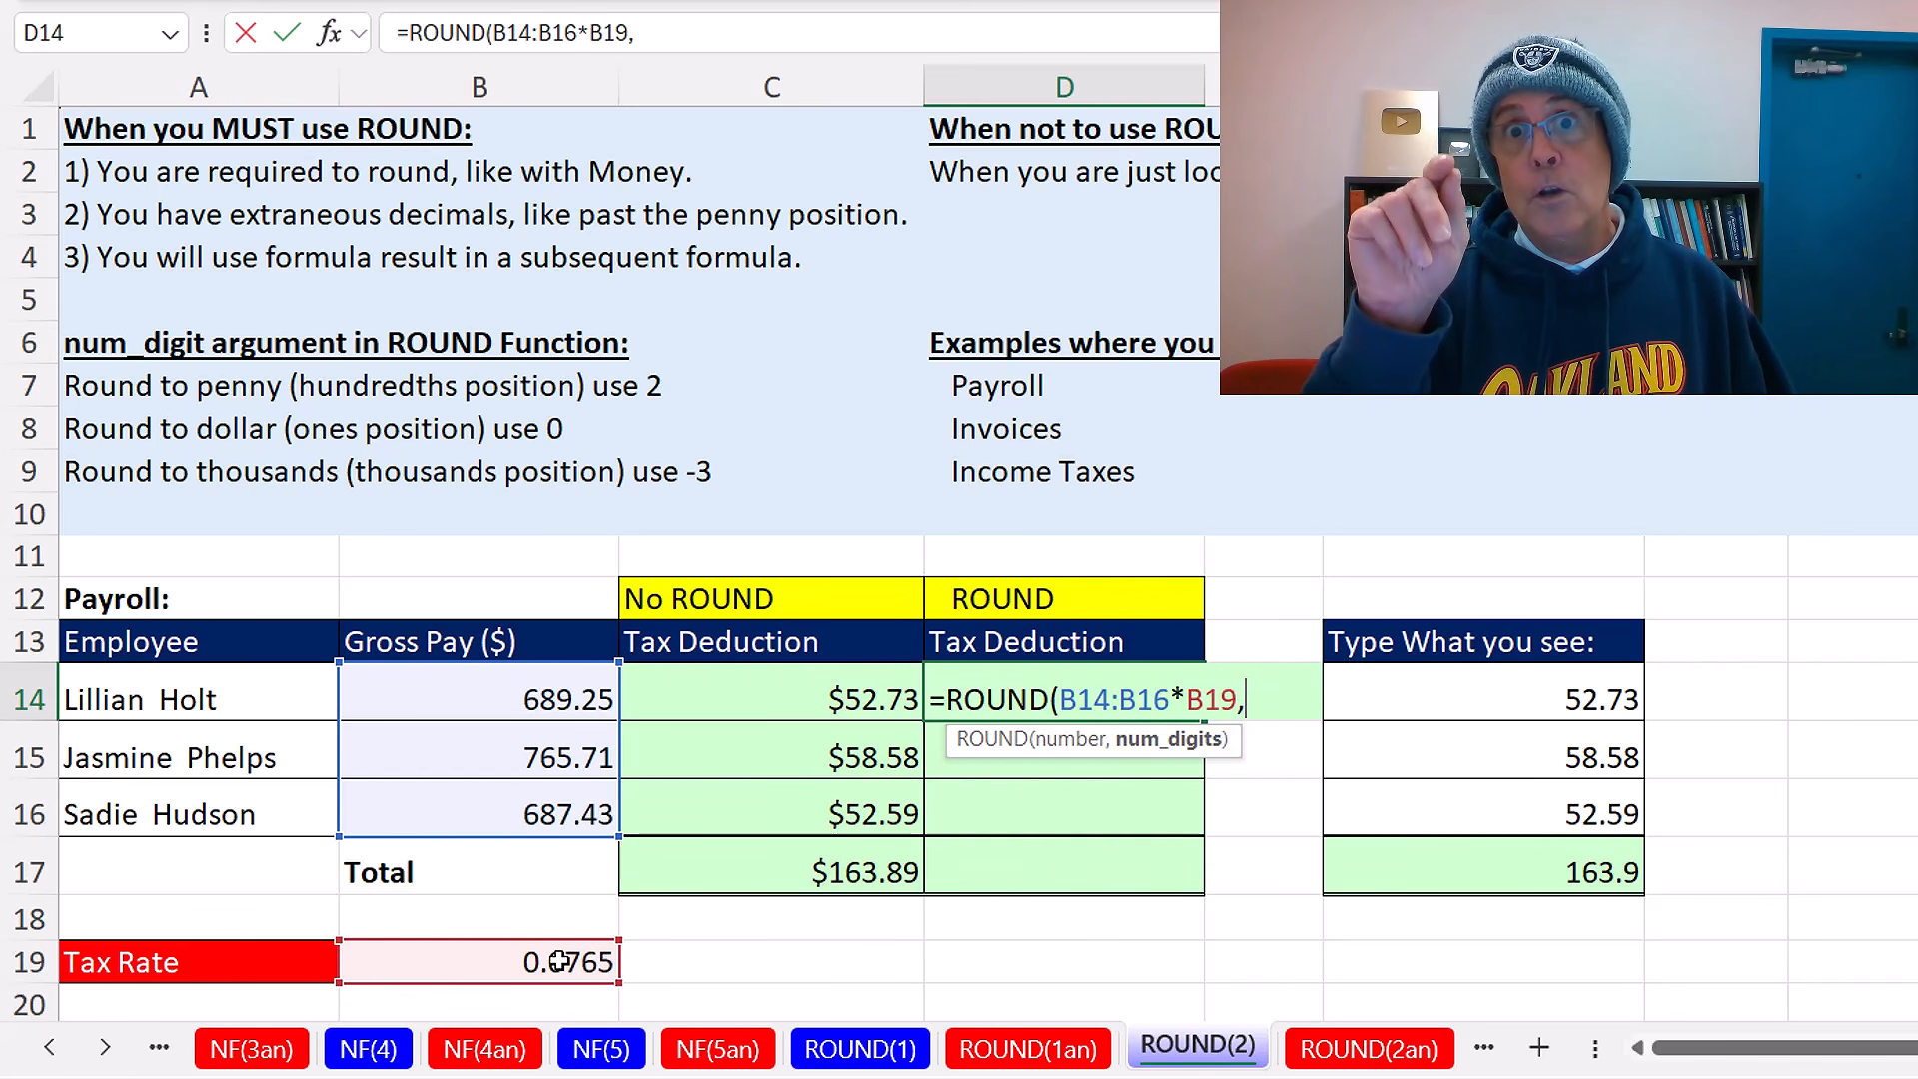
text(2)
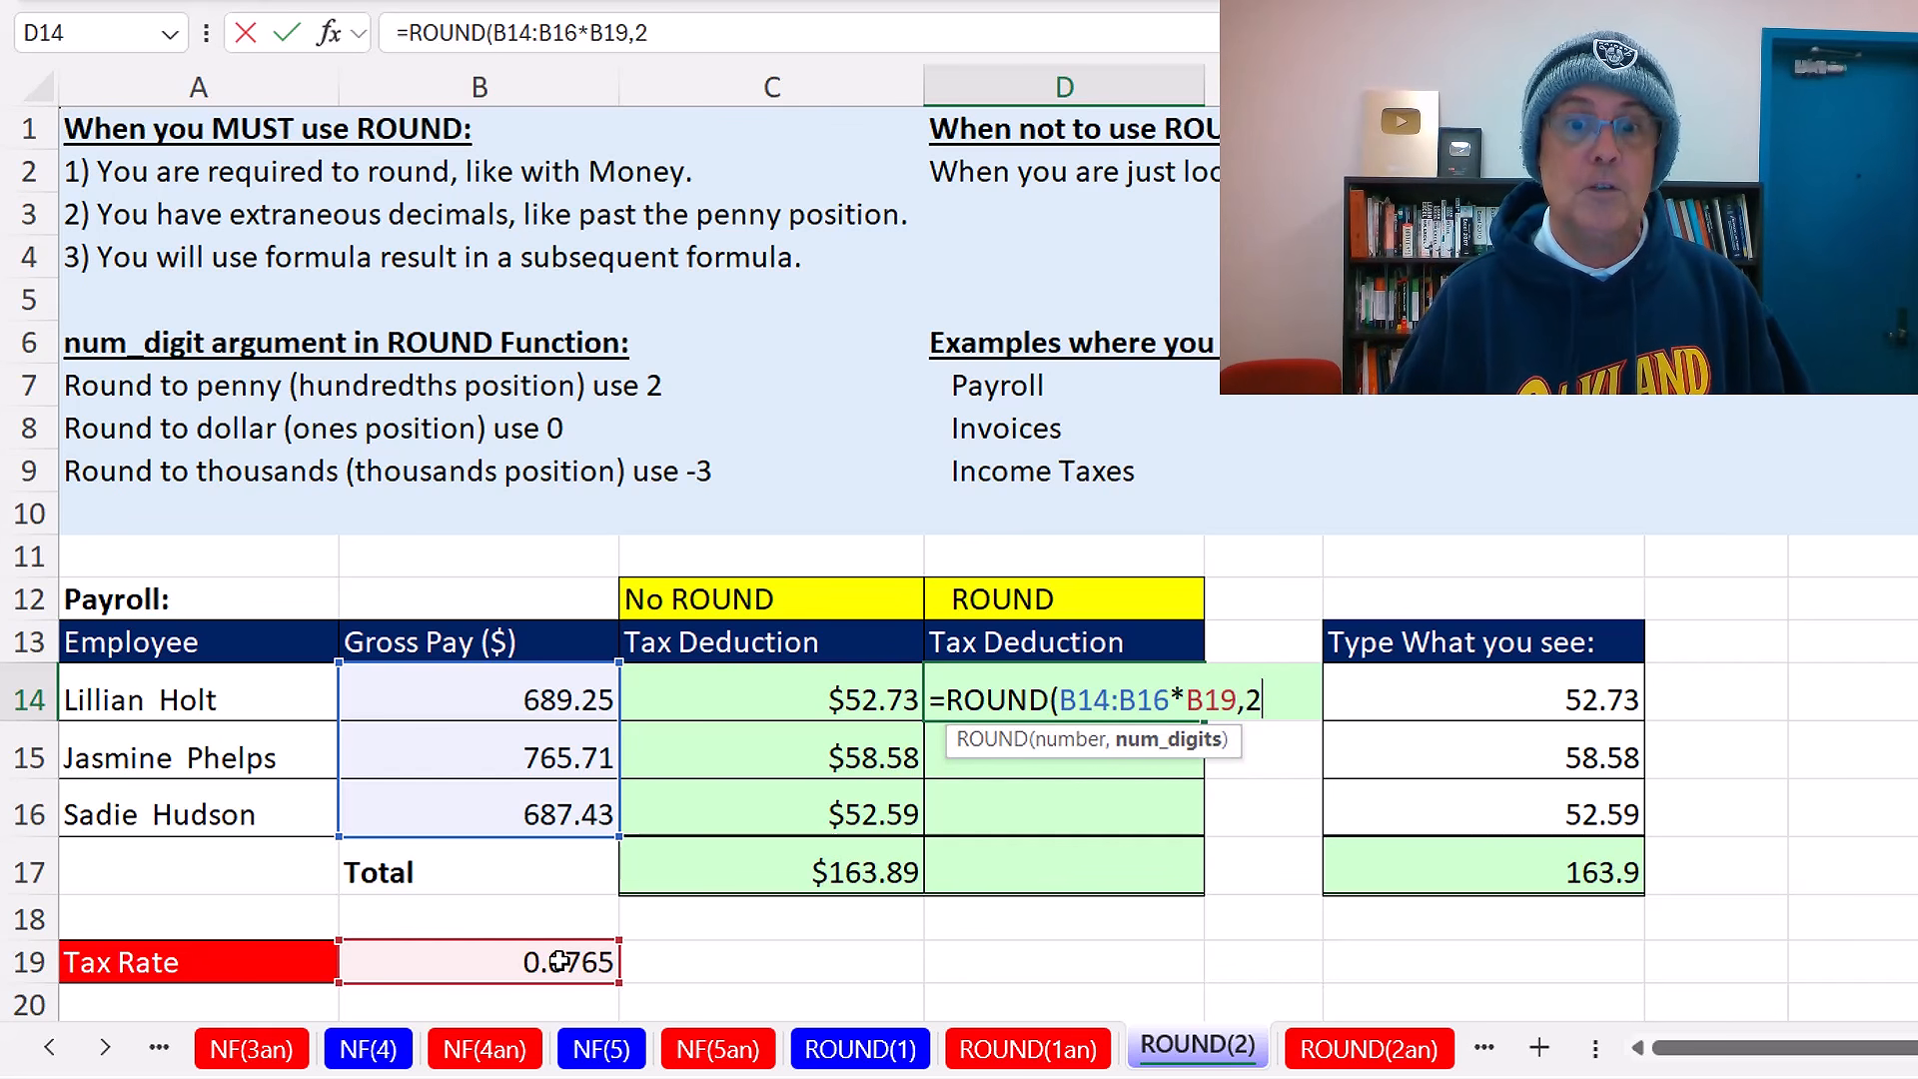
text())
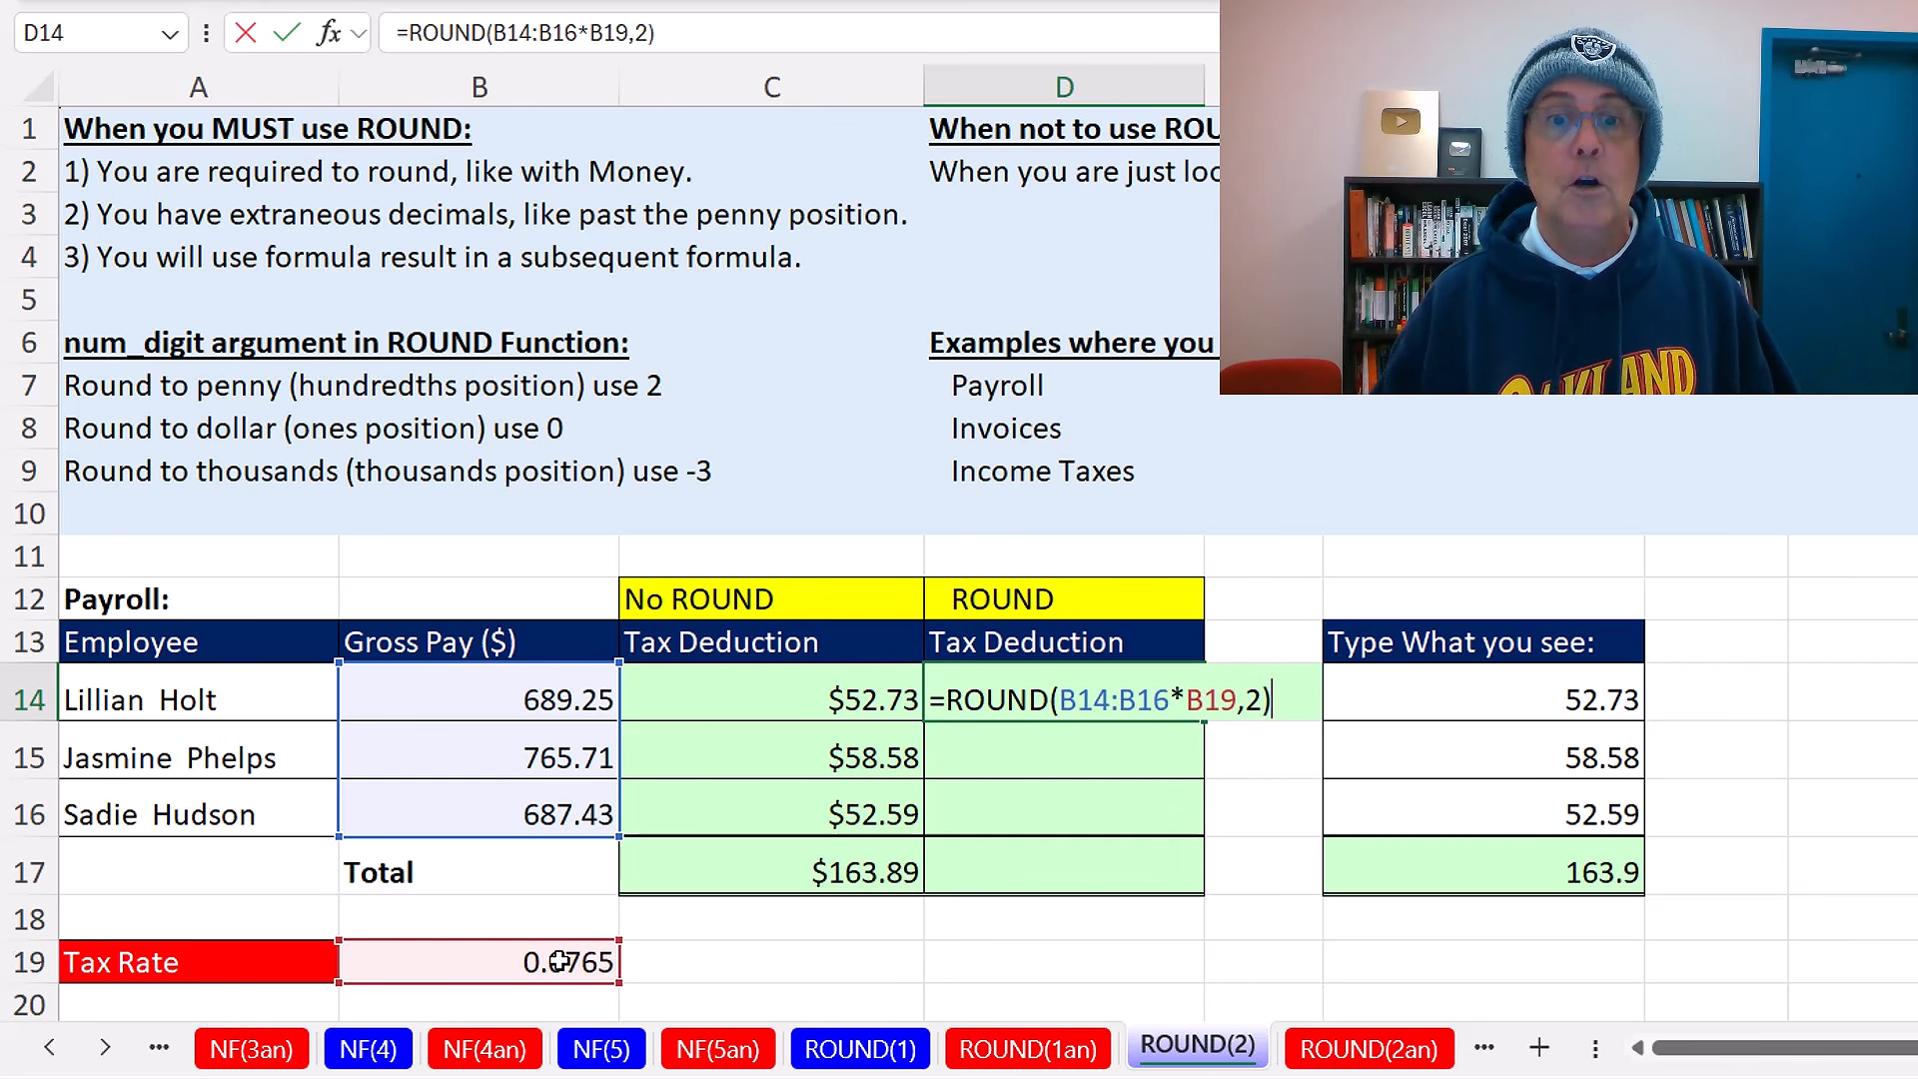
key(Return)
- Total the rounded tax deductions in D17 with the formula =SUM(D14#)
key(Down)
key(Down)
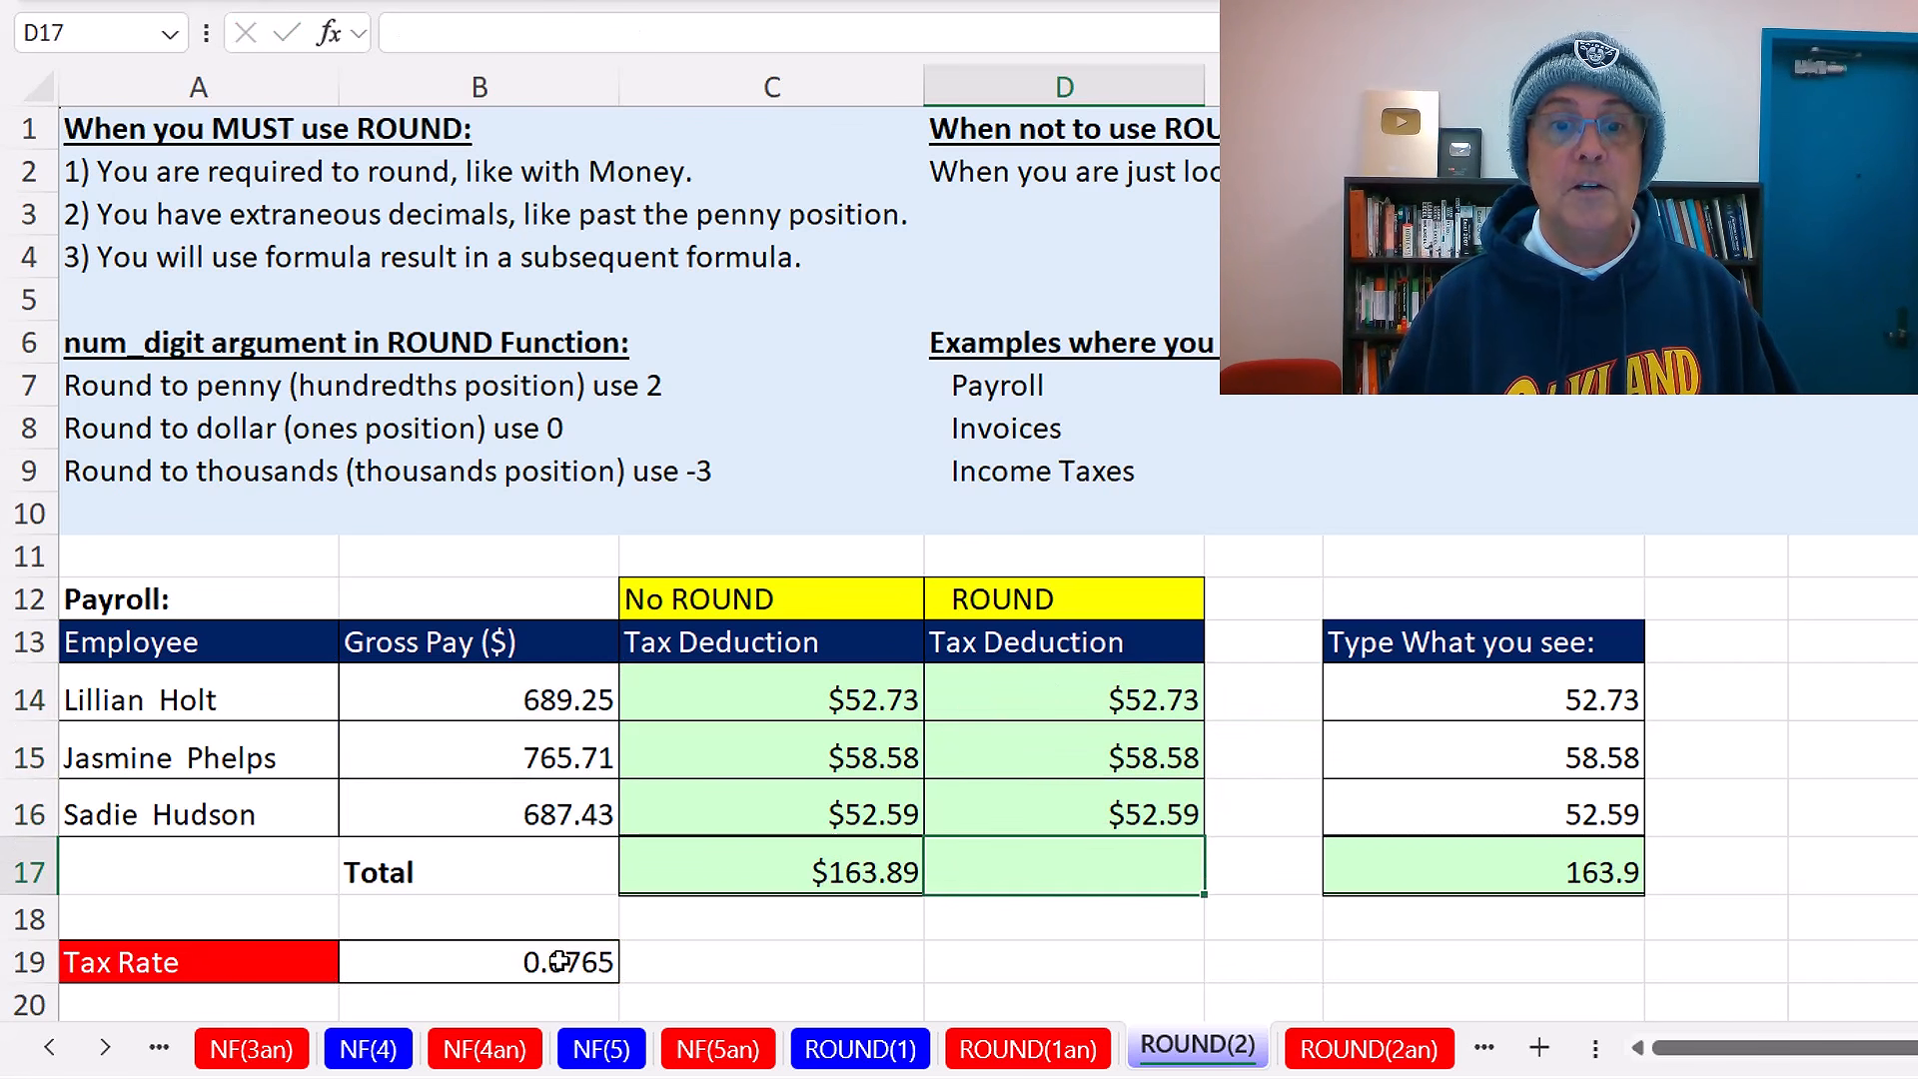
key(alt+equal)
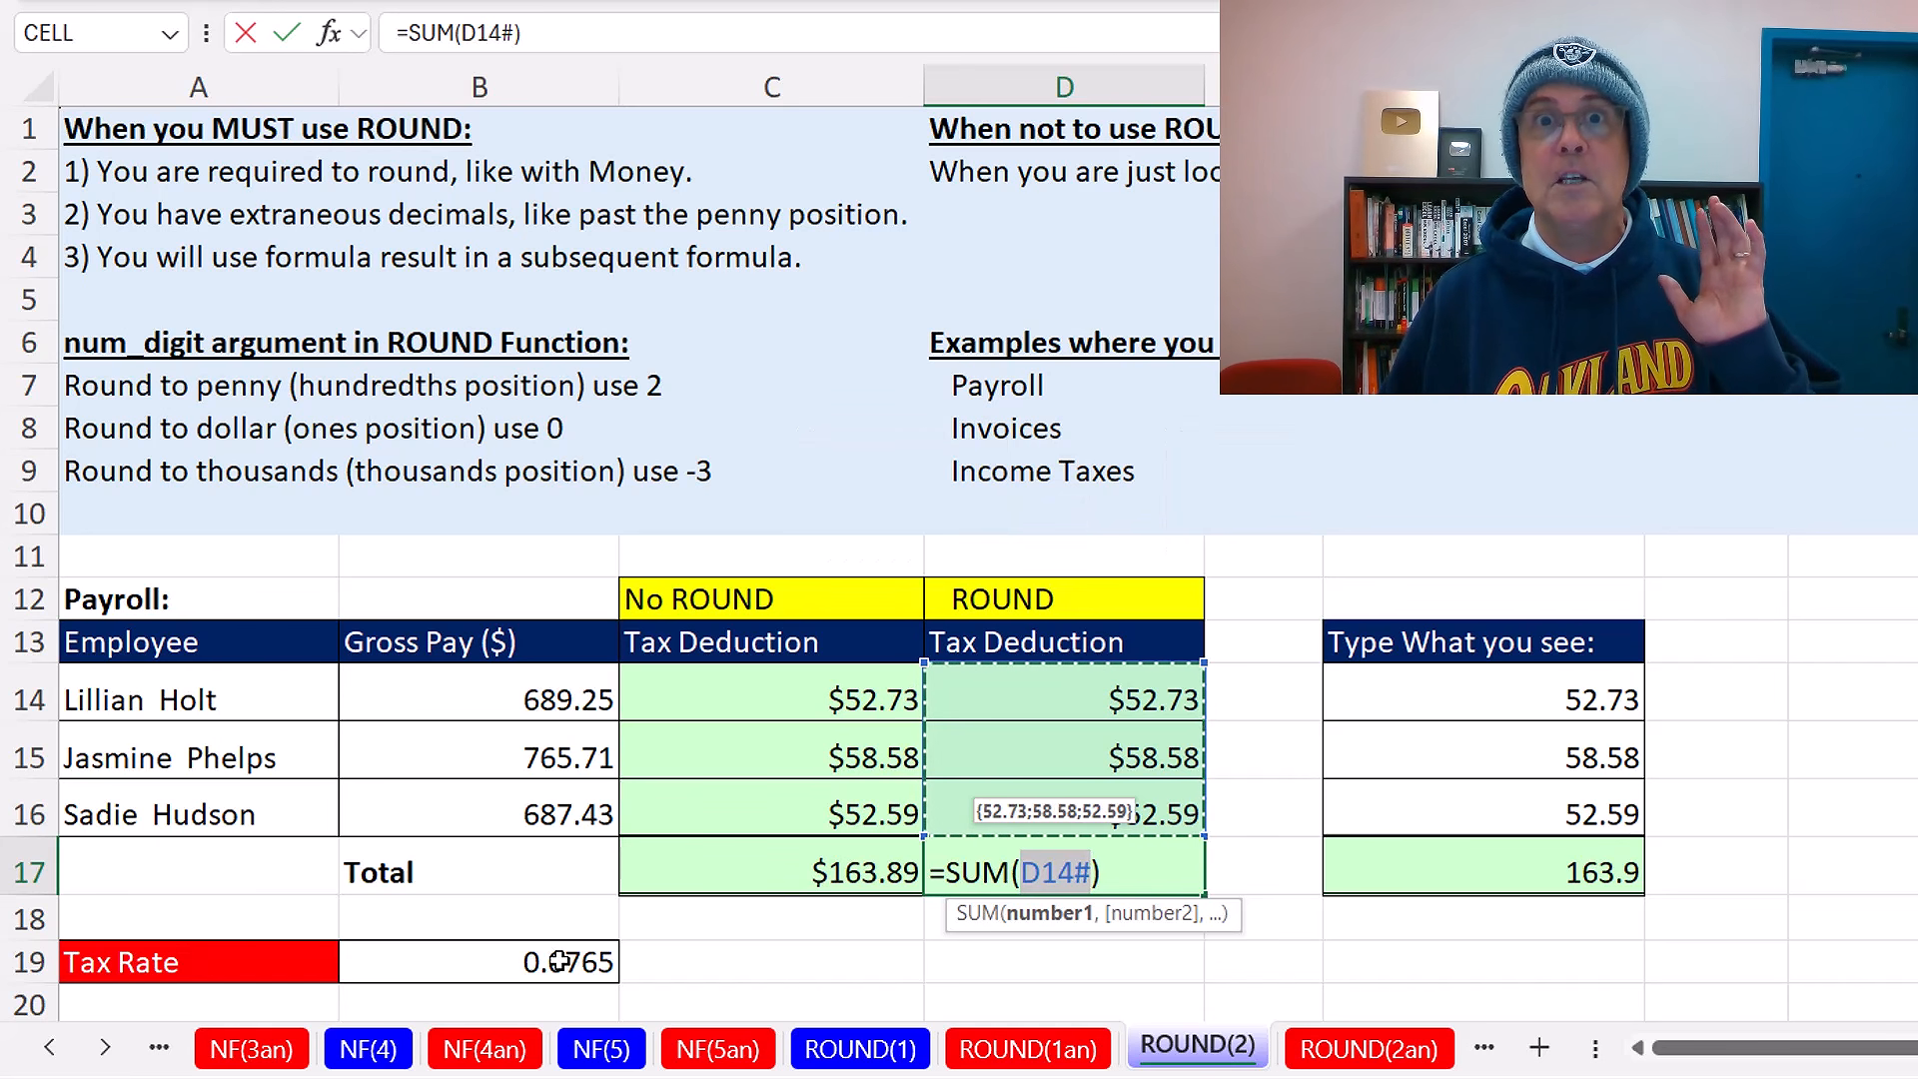
key(Return)
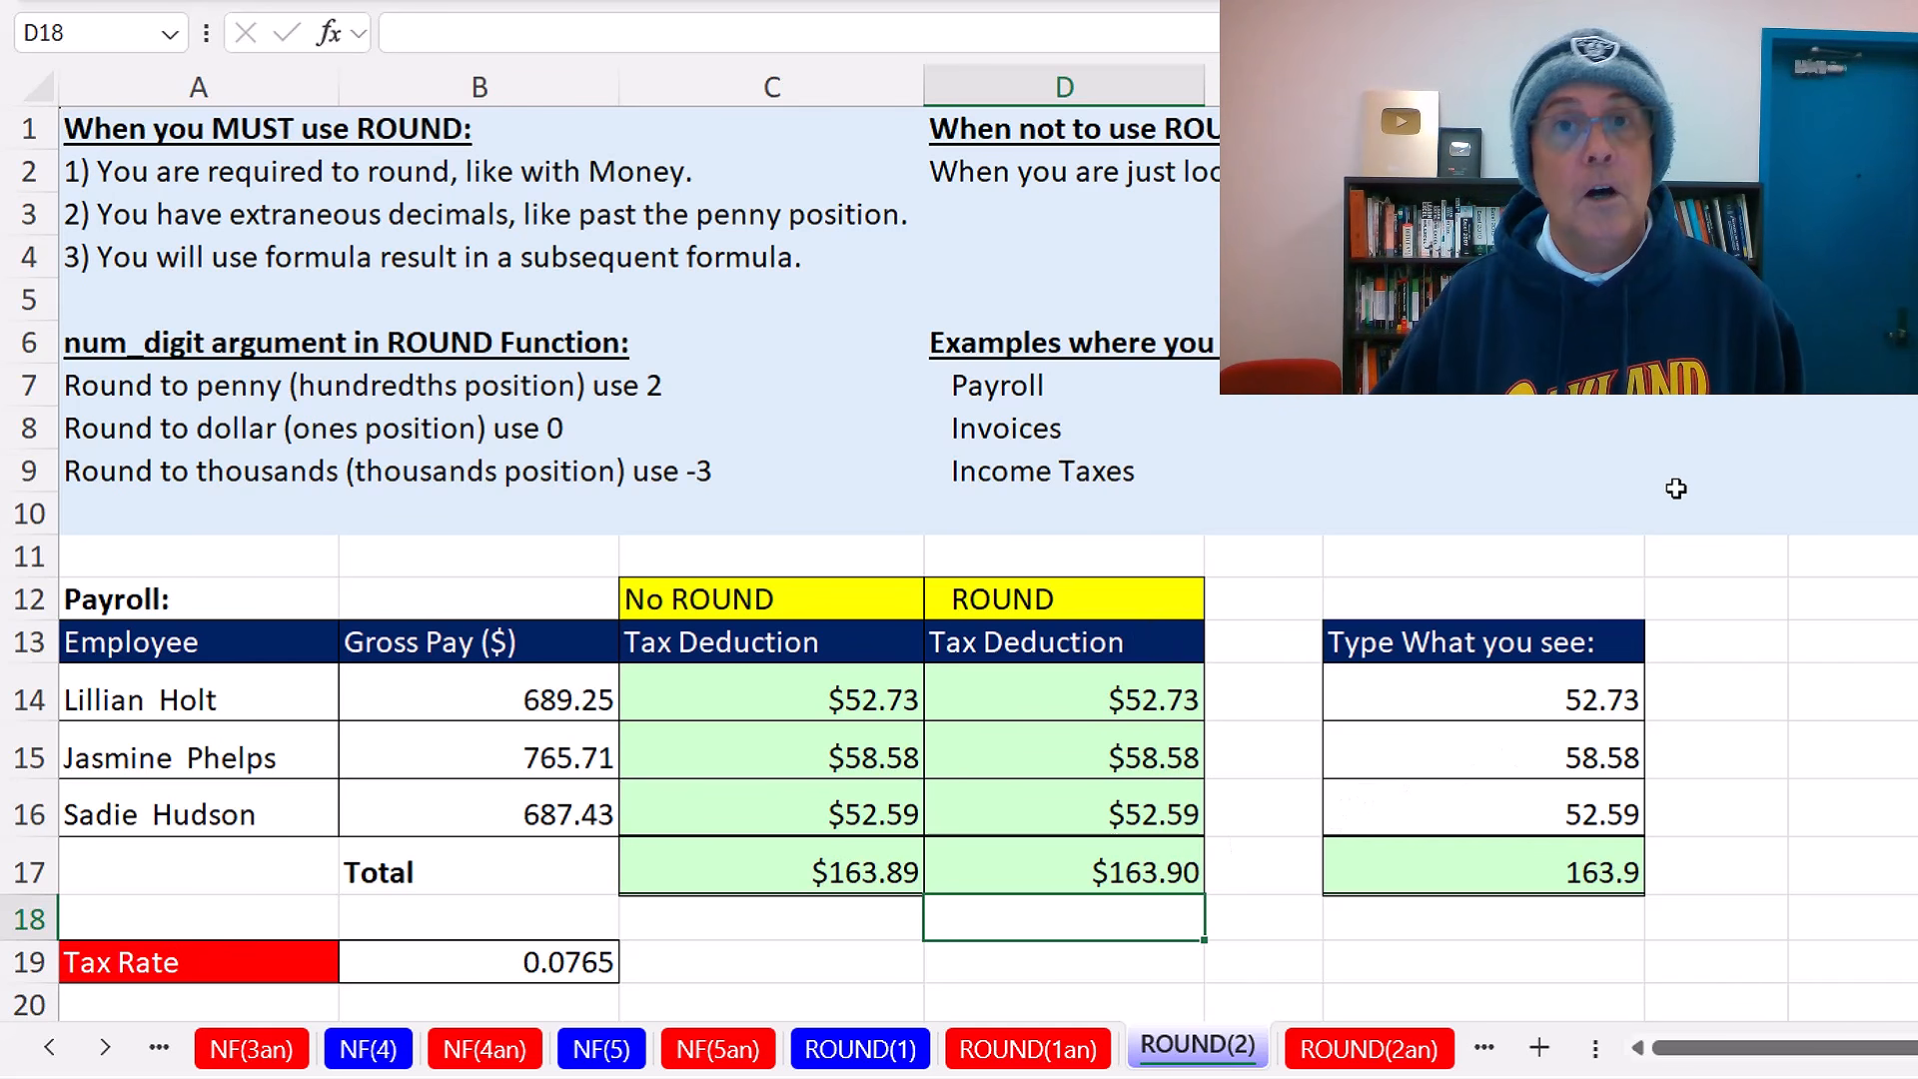
- Calculate the invoice line totals rounded to the penny in D25 with the spilling formula =ROUND(B25:B27*C25:C27,2)
scroll(1676, 488, down, 5)
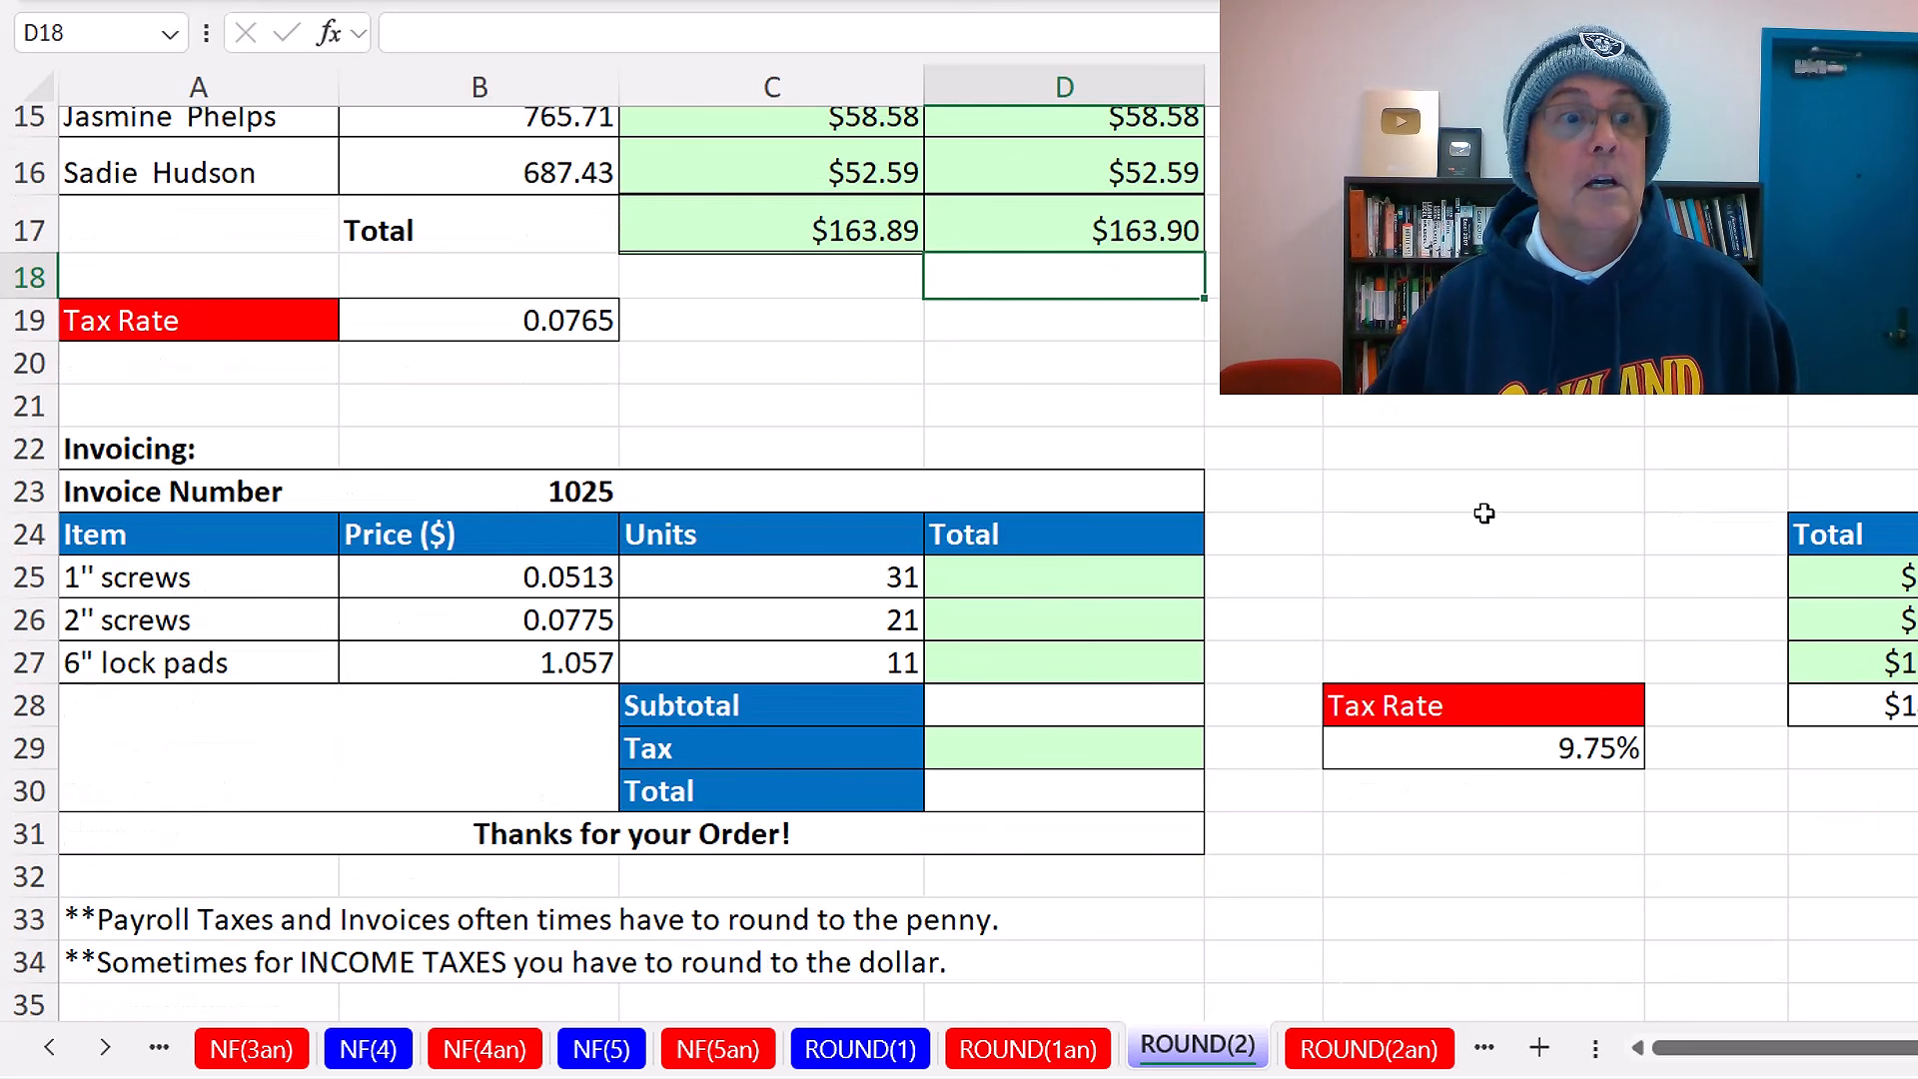
scroll(1046, 626, down, 3)
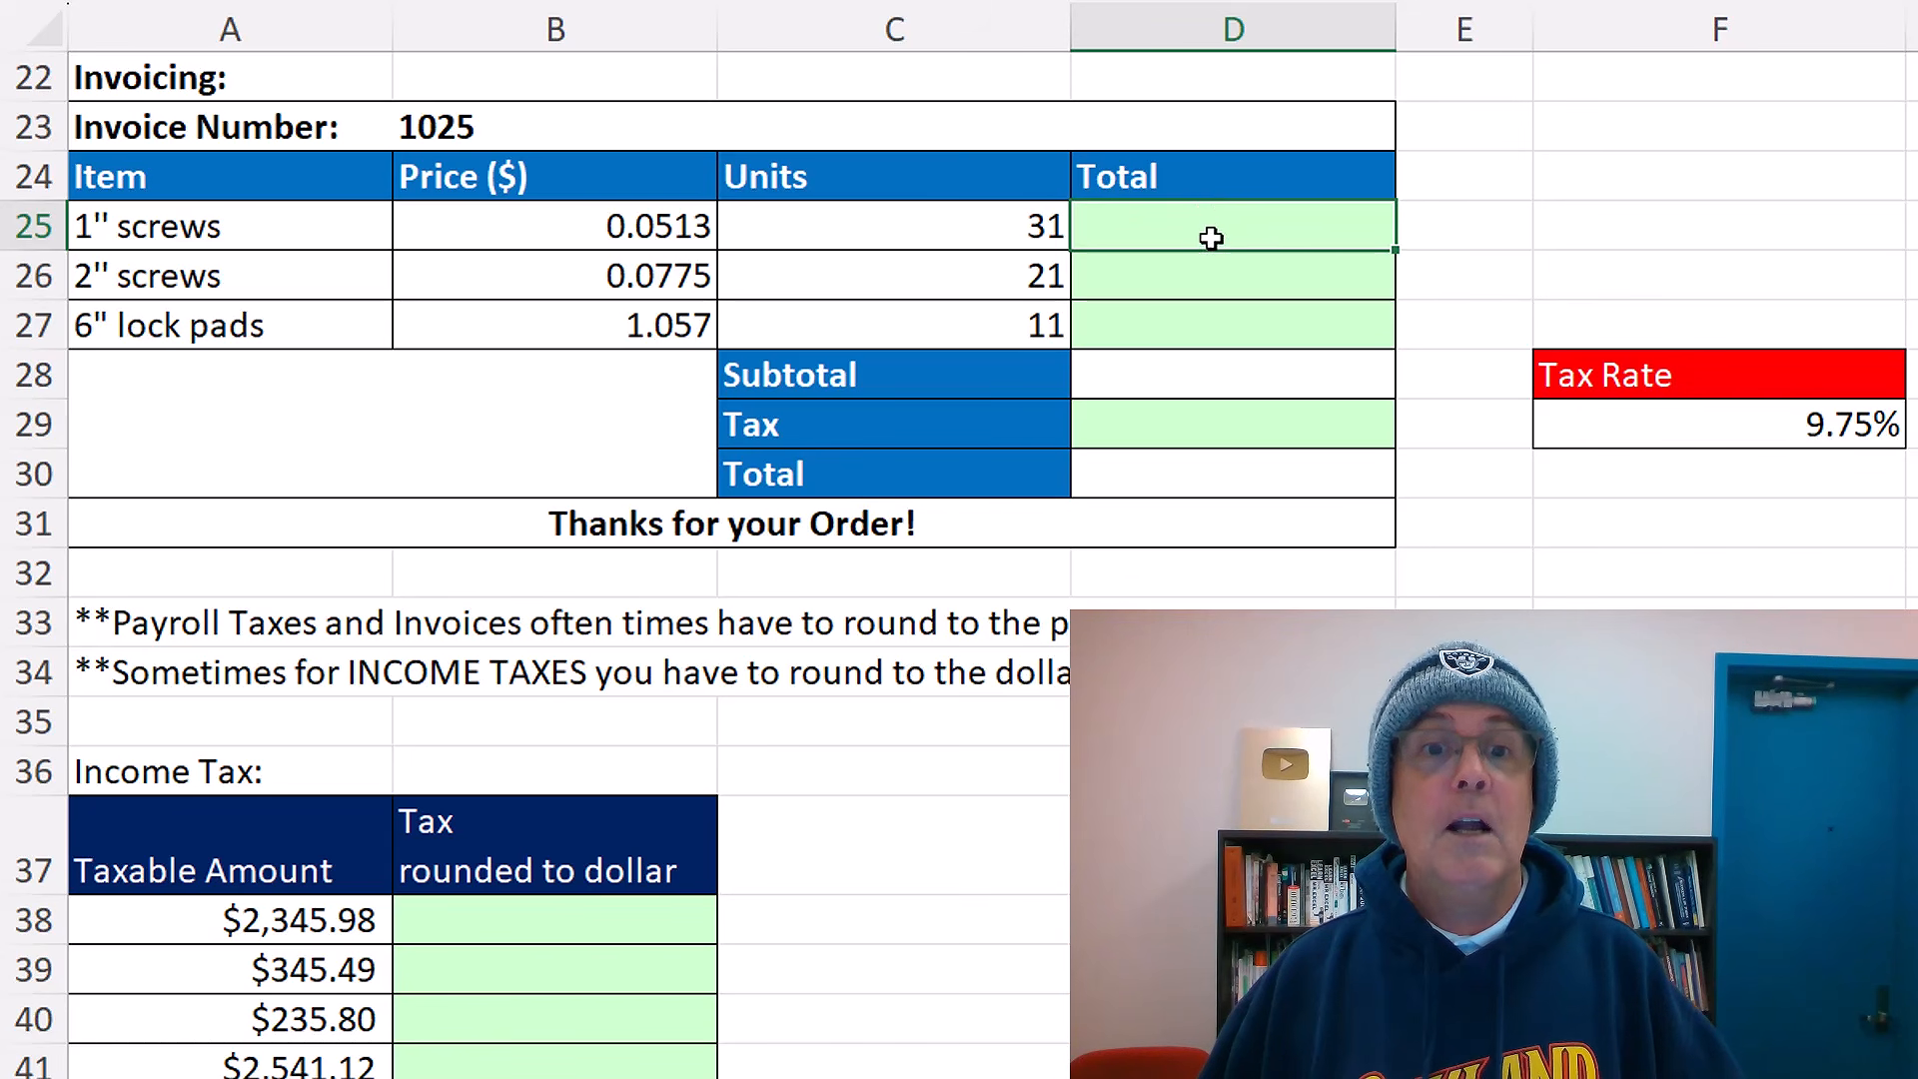
text(=rou)
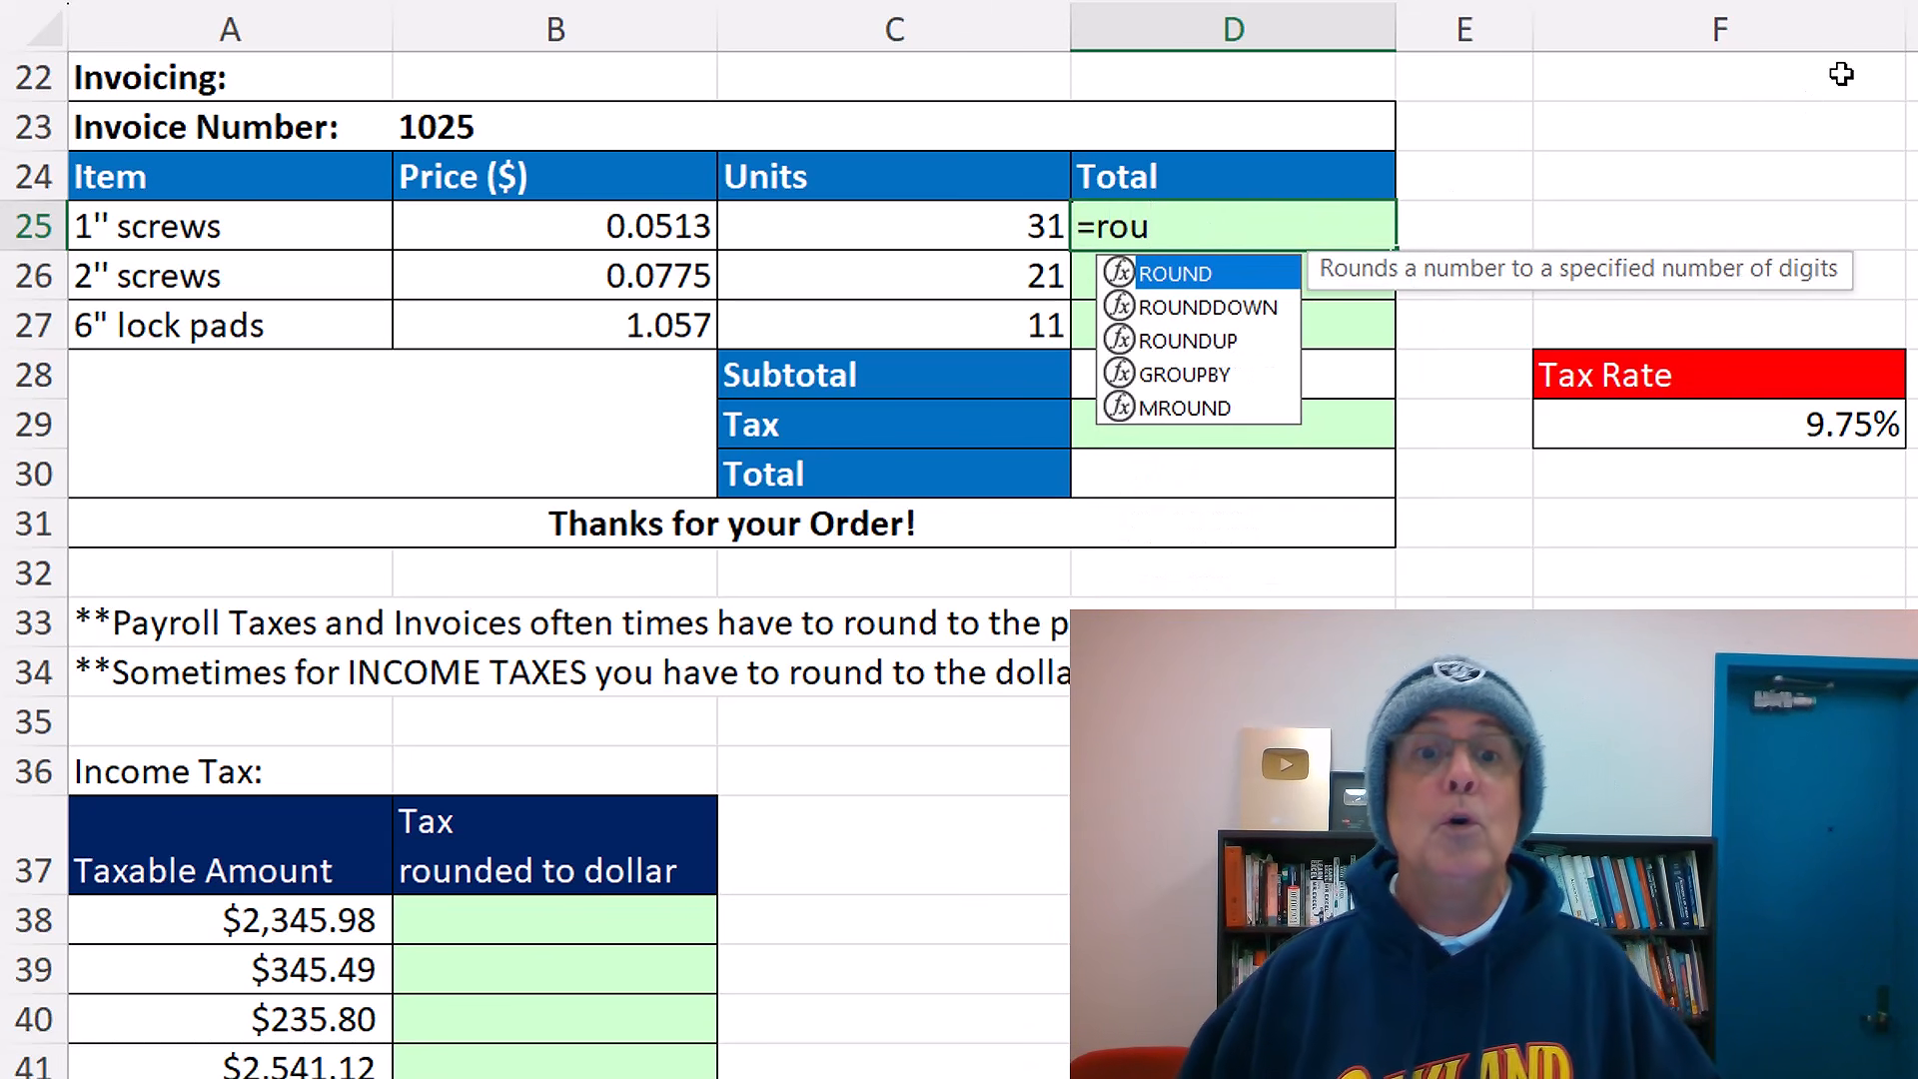
key(Tab)
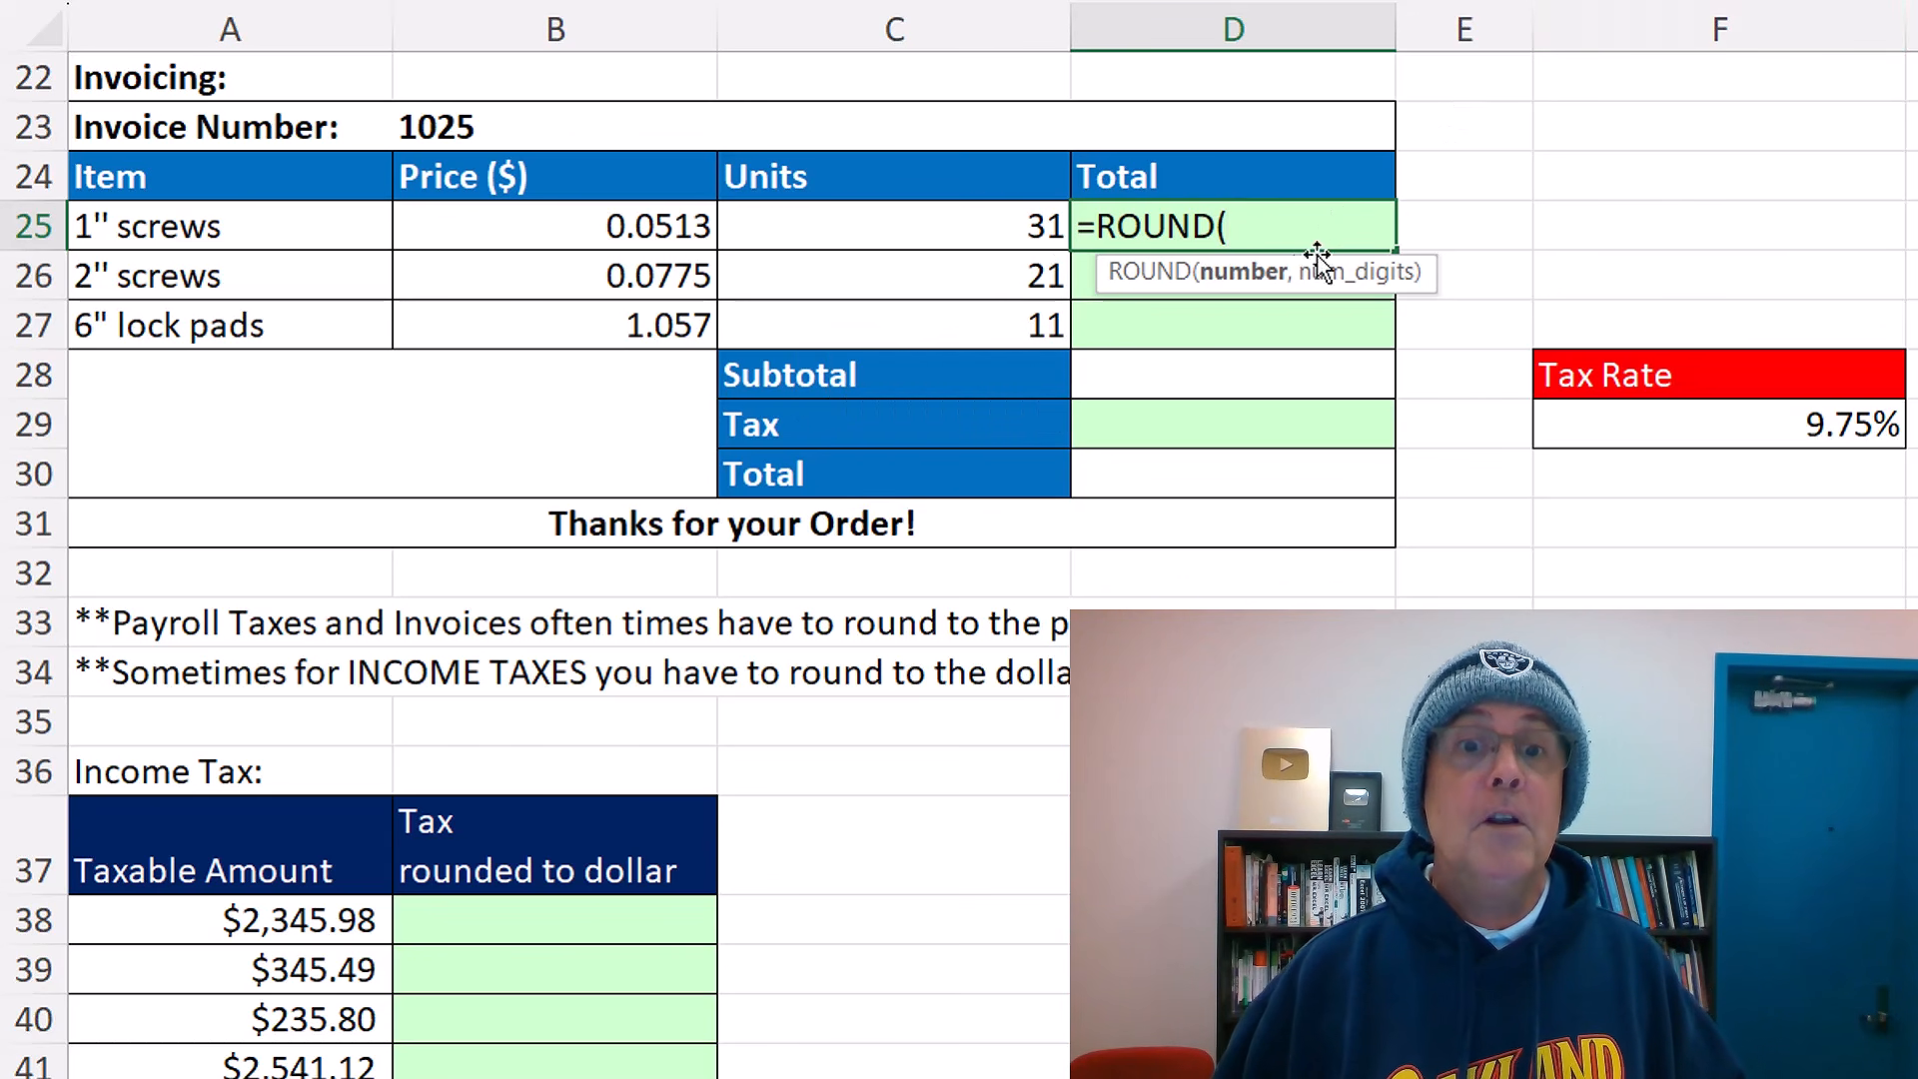
drag(618, 240, 631, 318)
text(*)
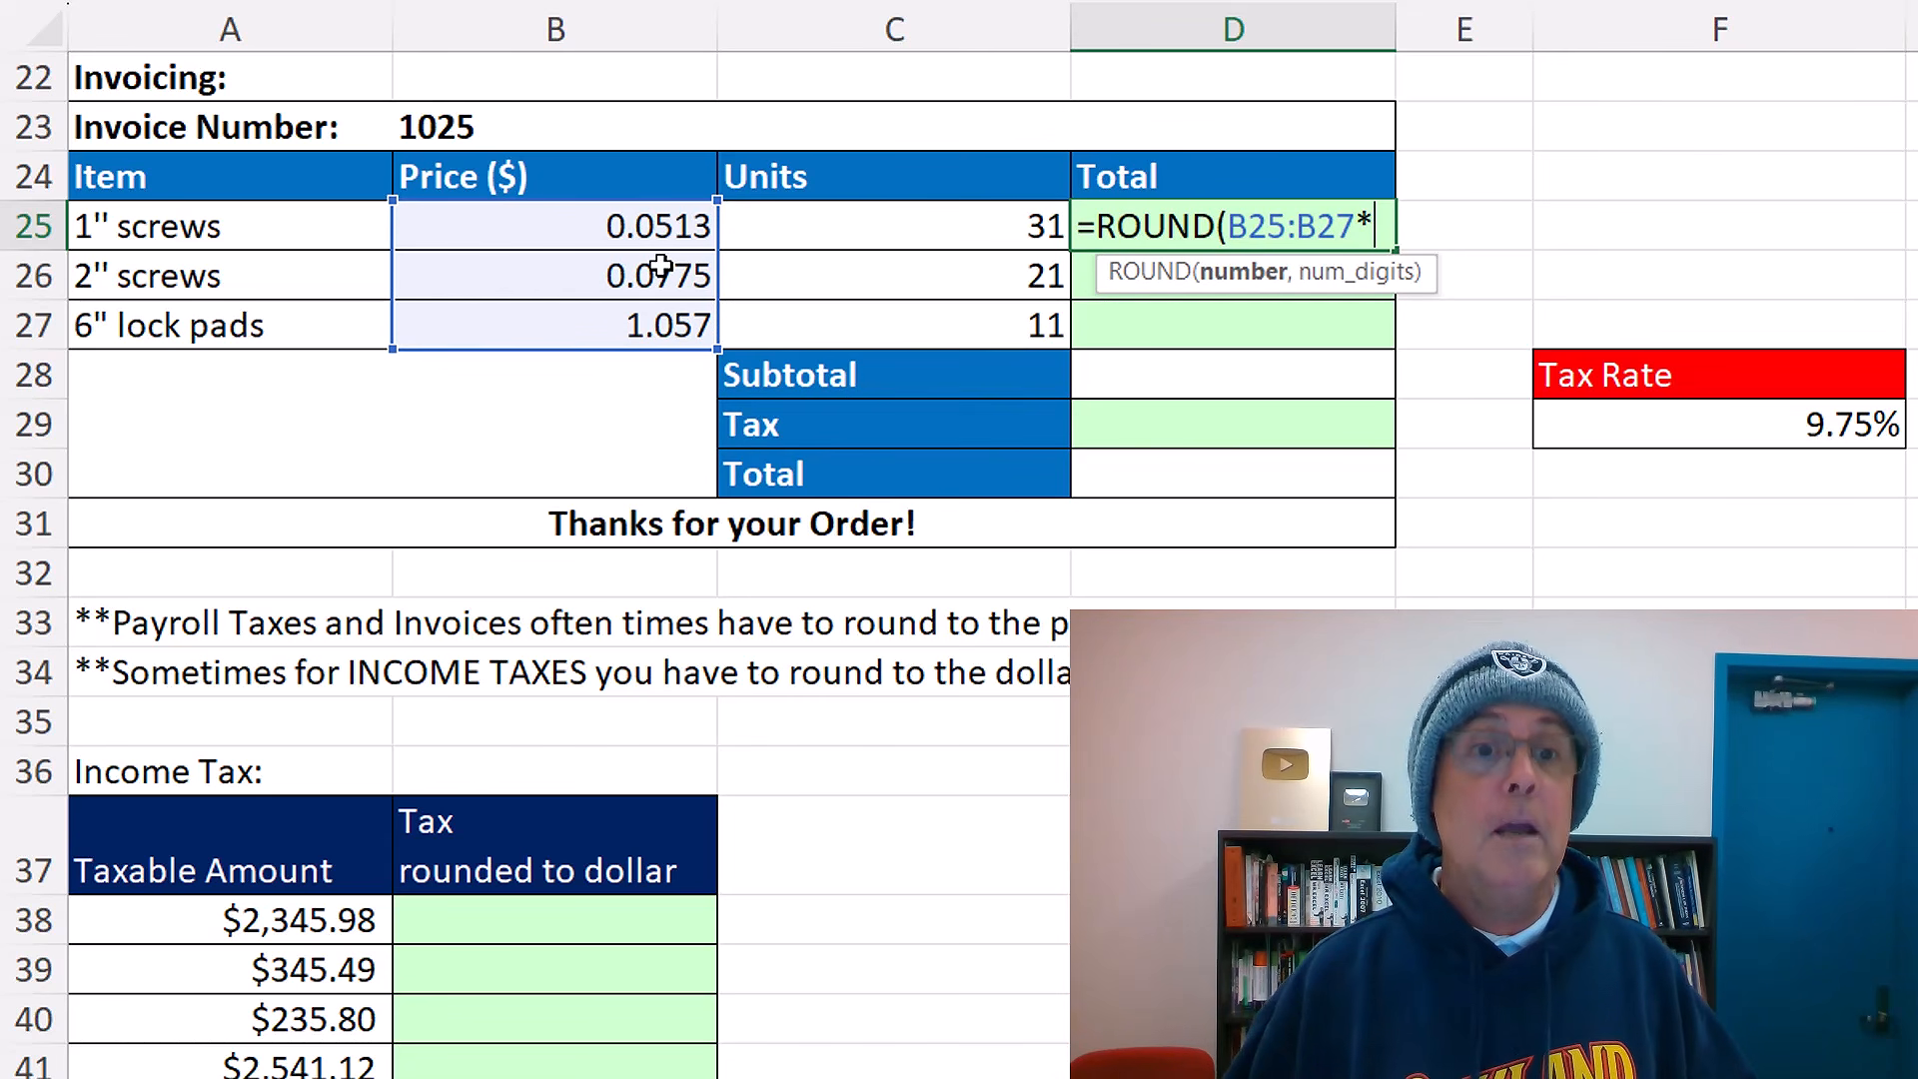
drag(1006, 223, 1013, 310)
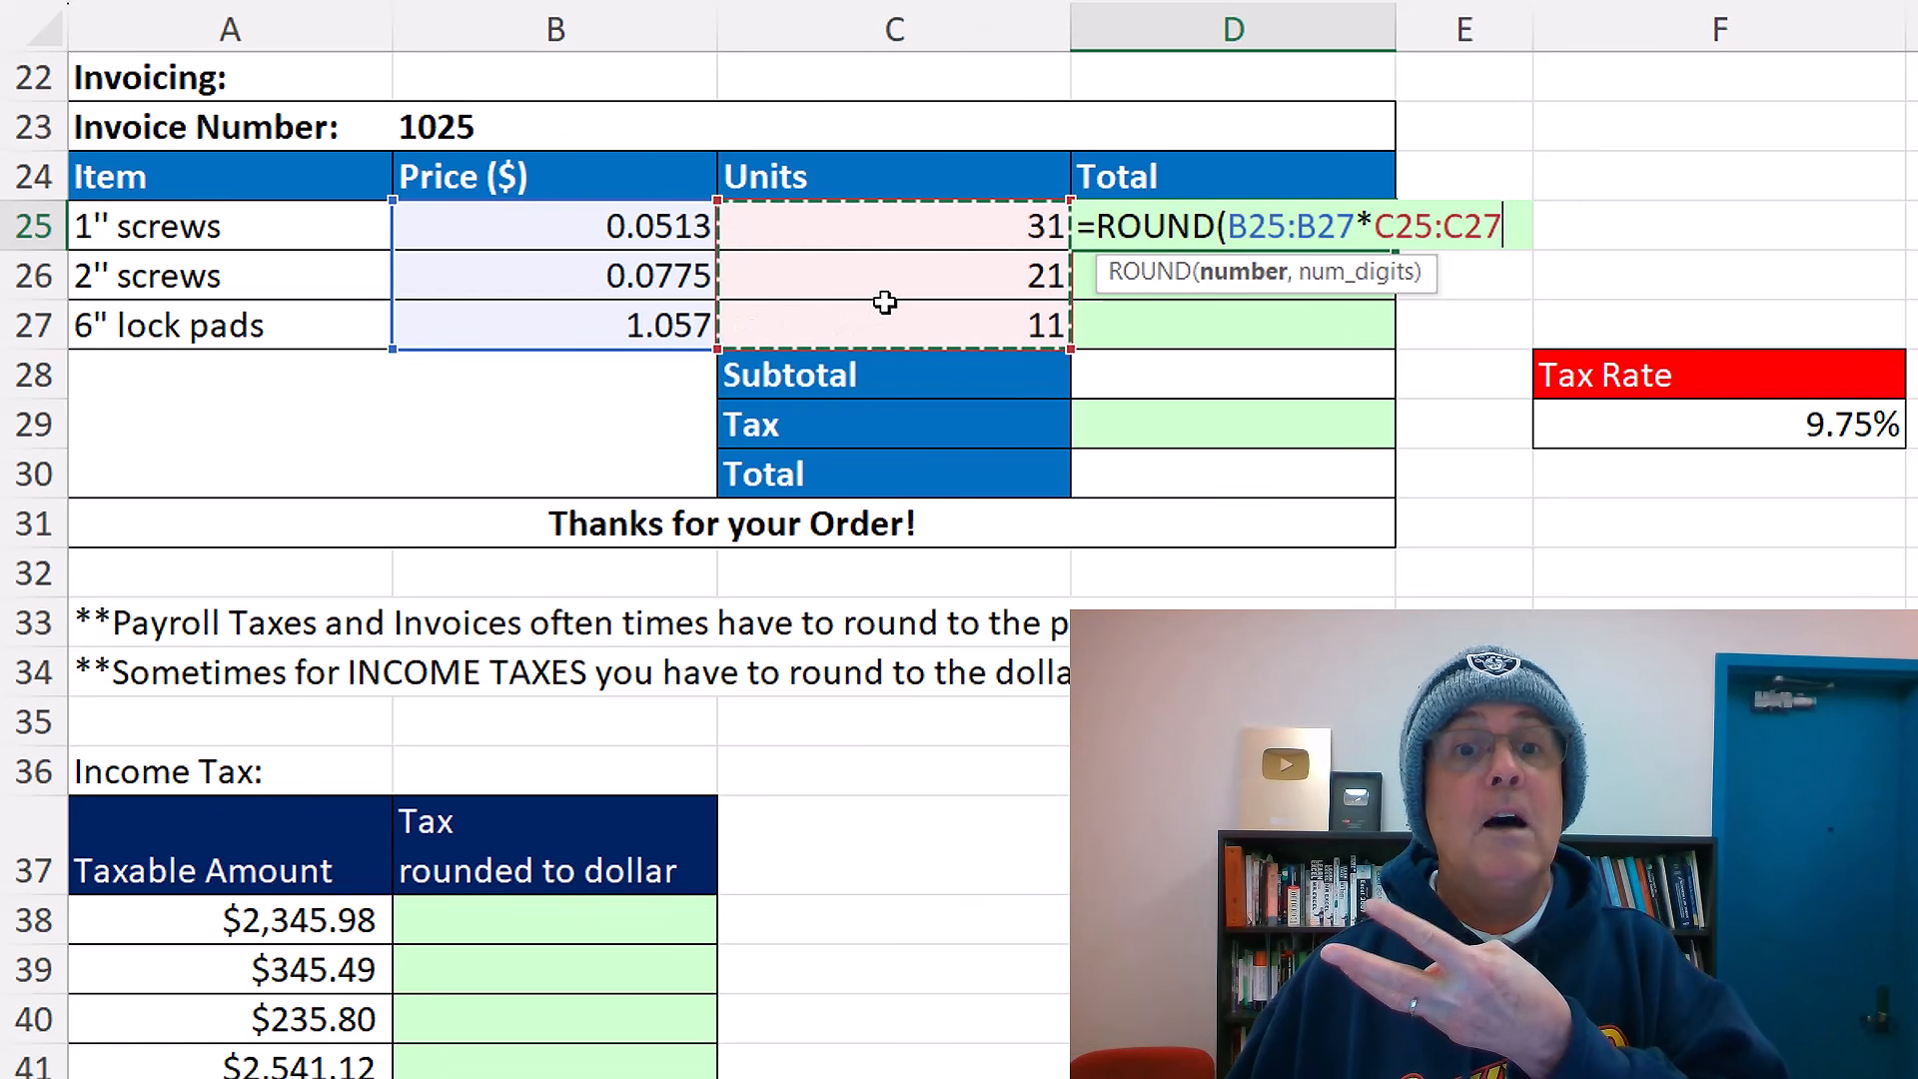
text(,)
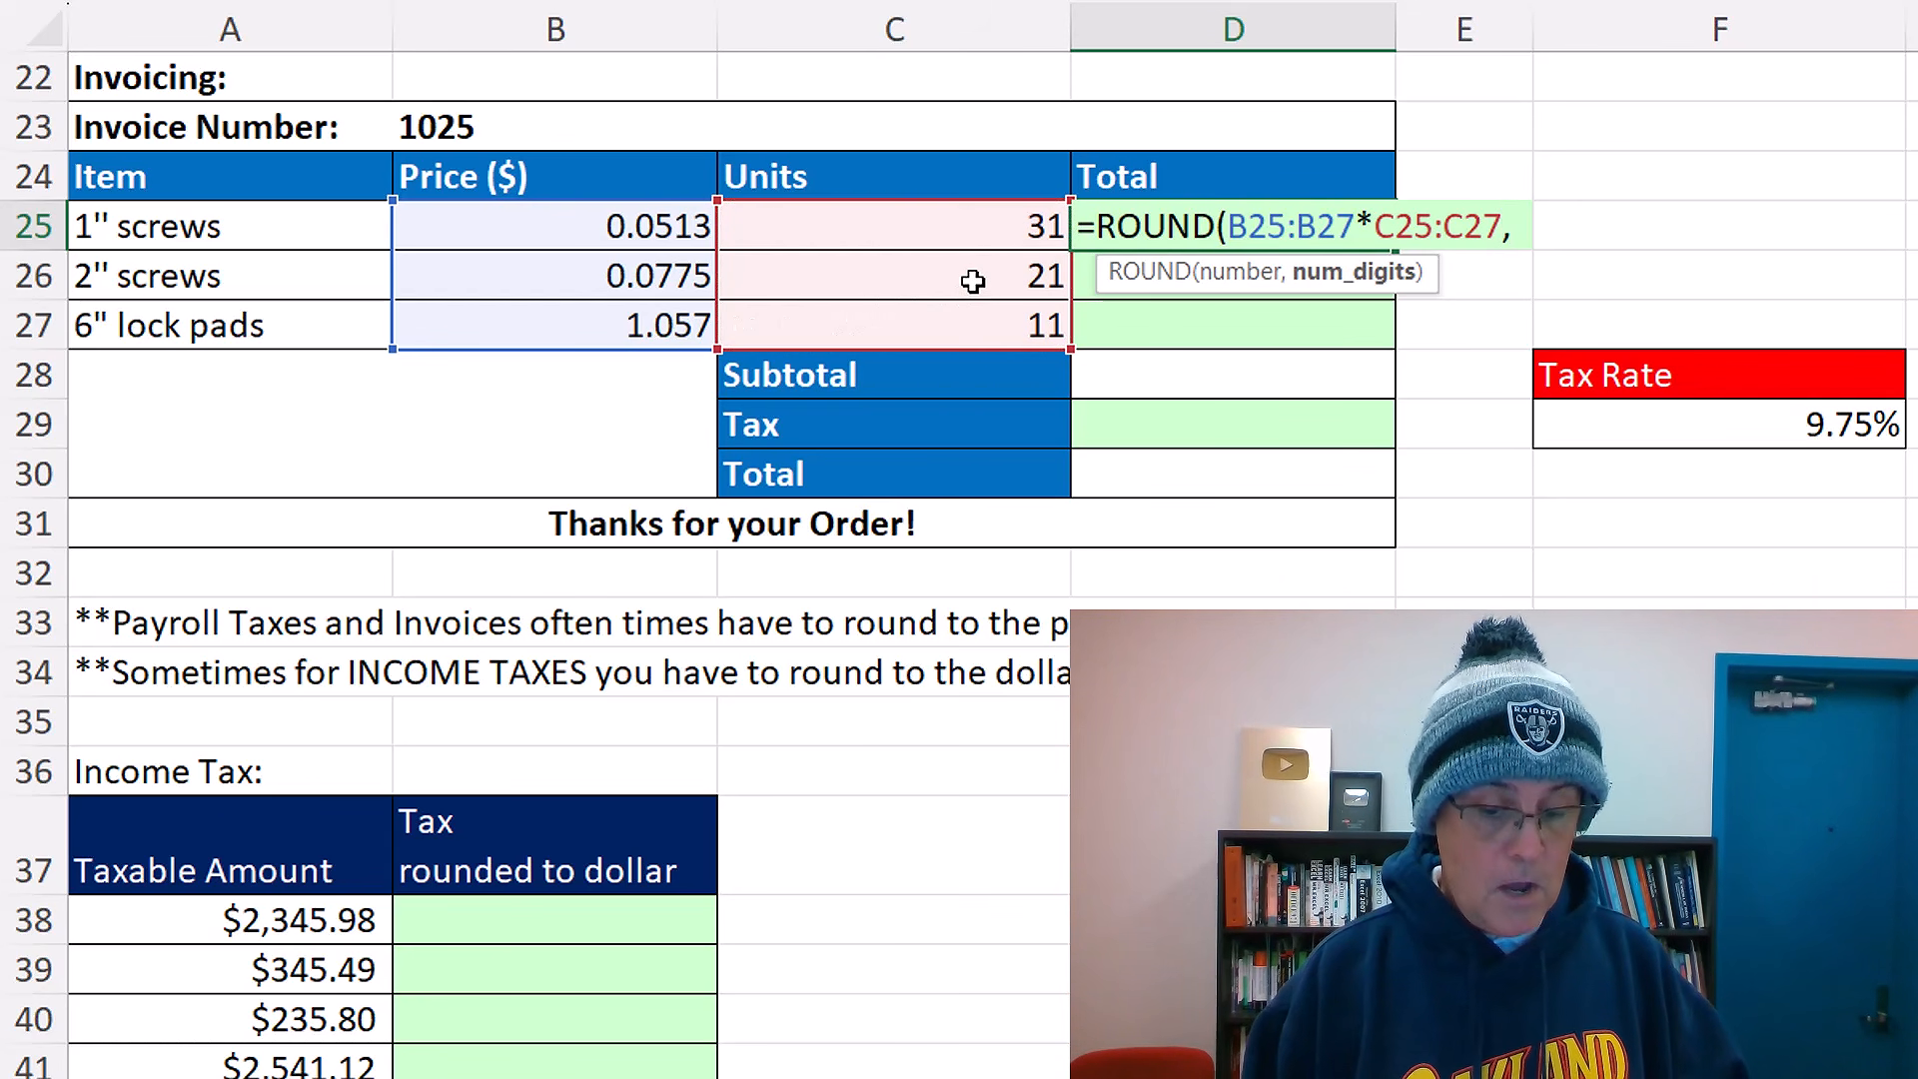
text(2)
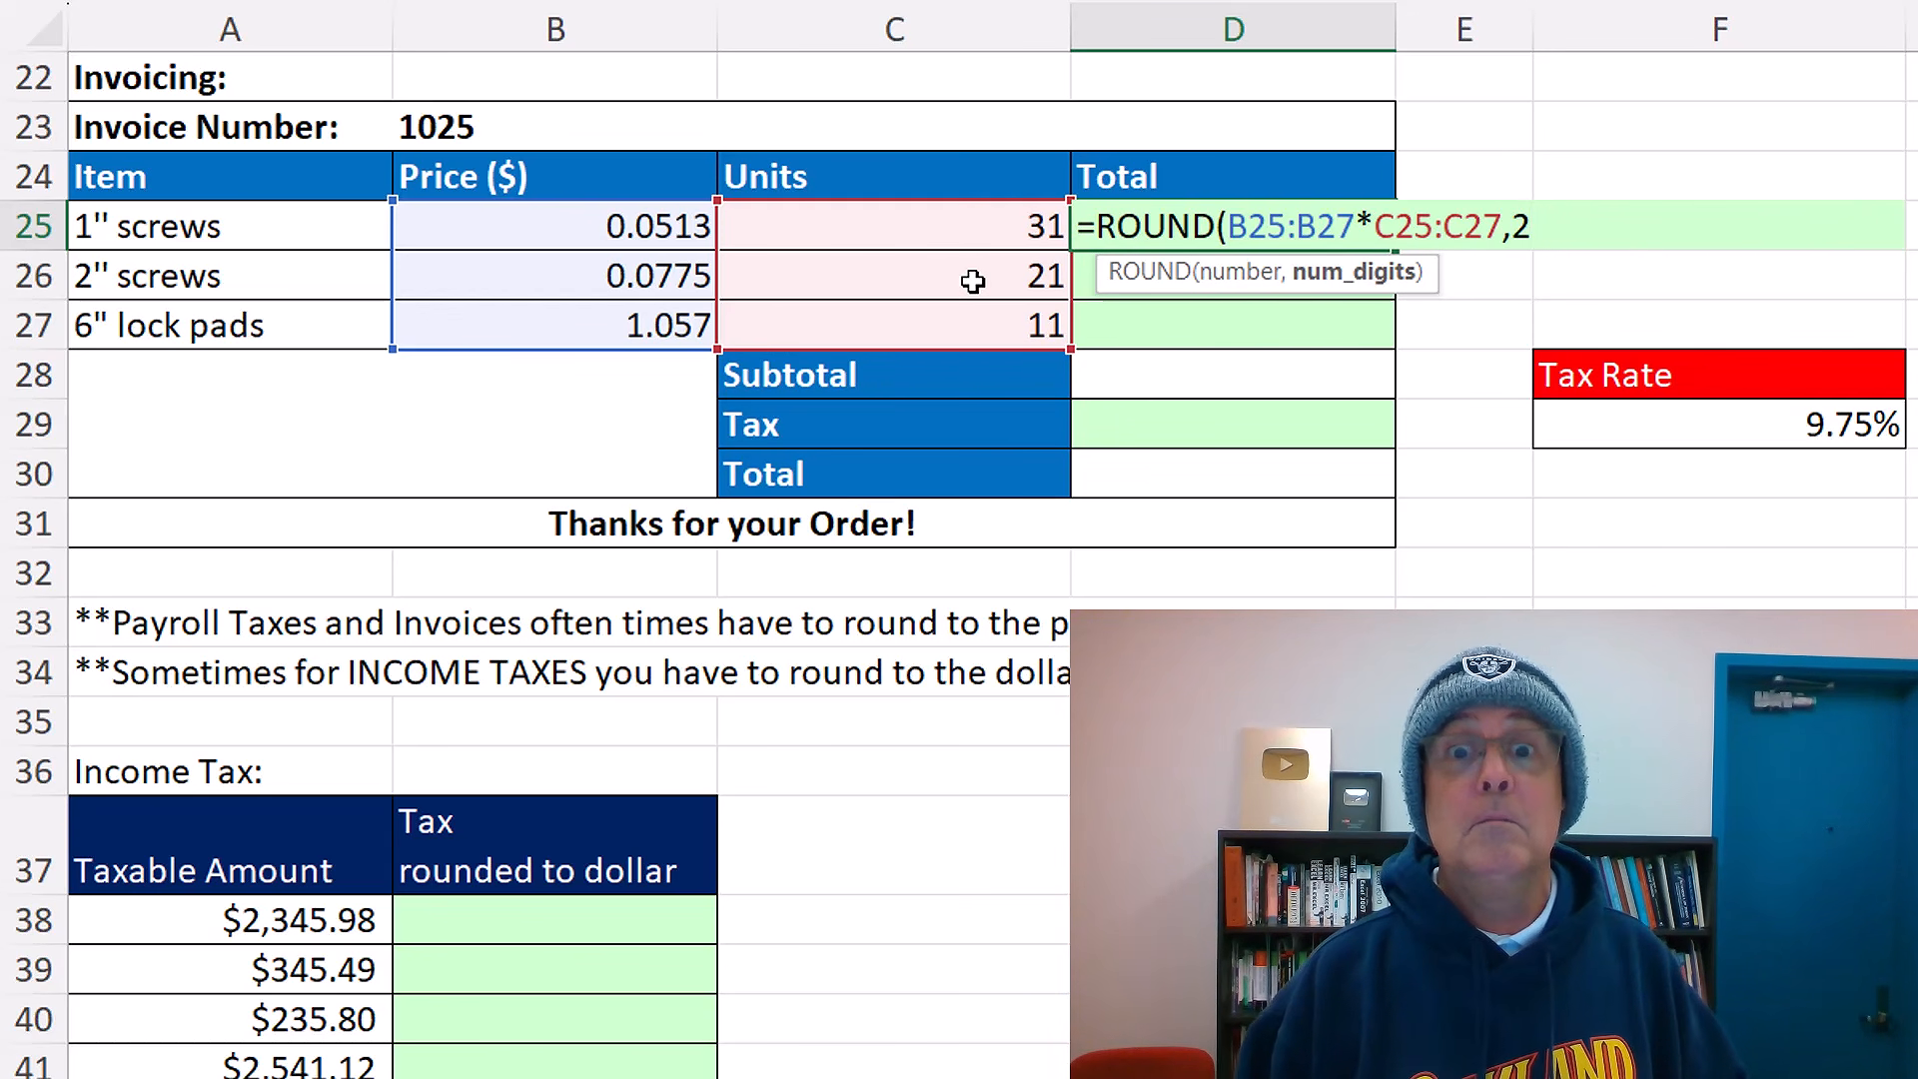
text())
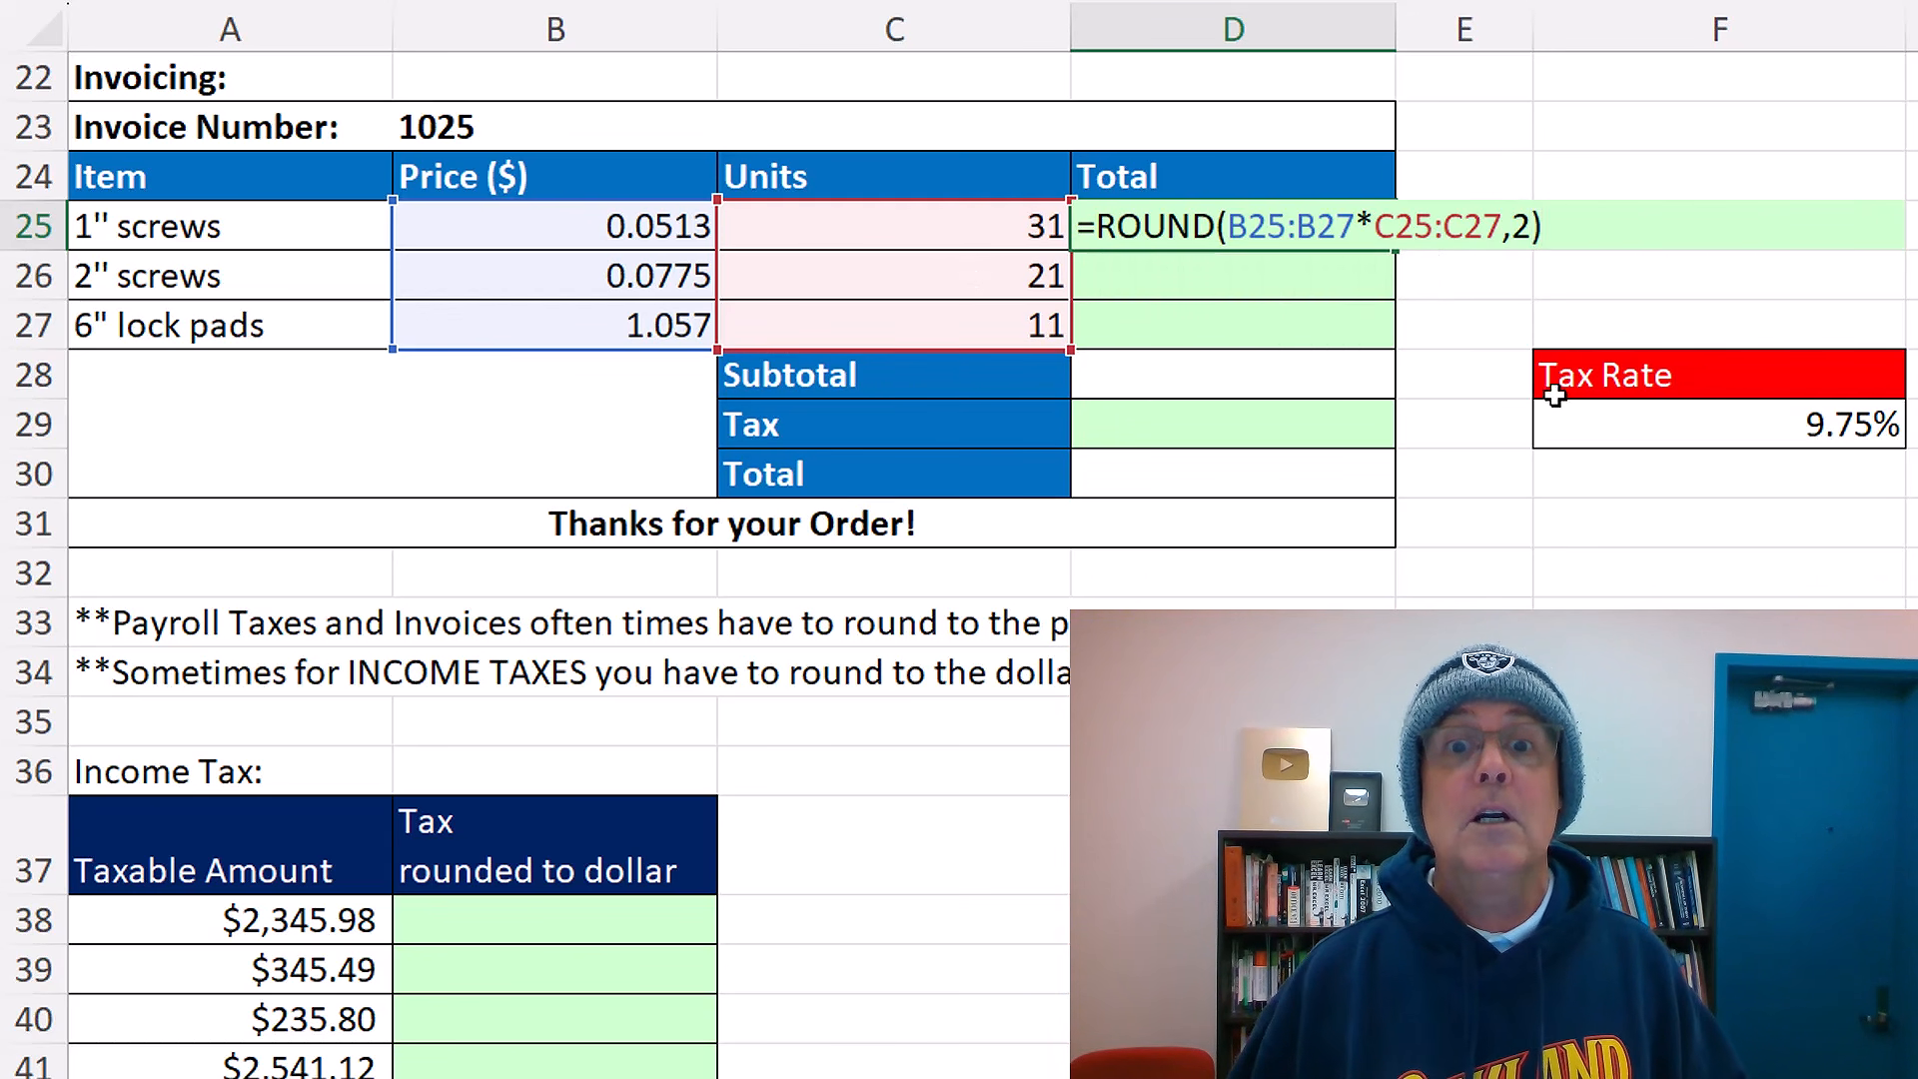
key(Return)
- Total the rounded invoice line amounts in the Subtotal cell D28 with SUM
key(Down)
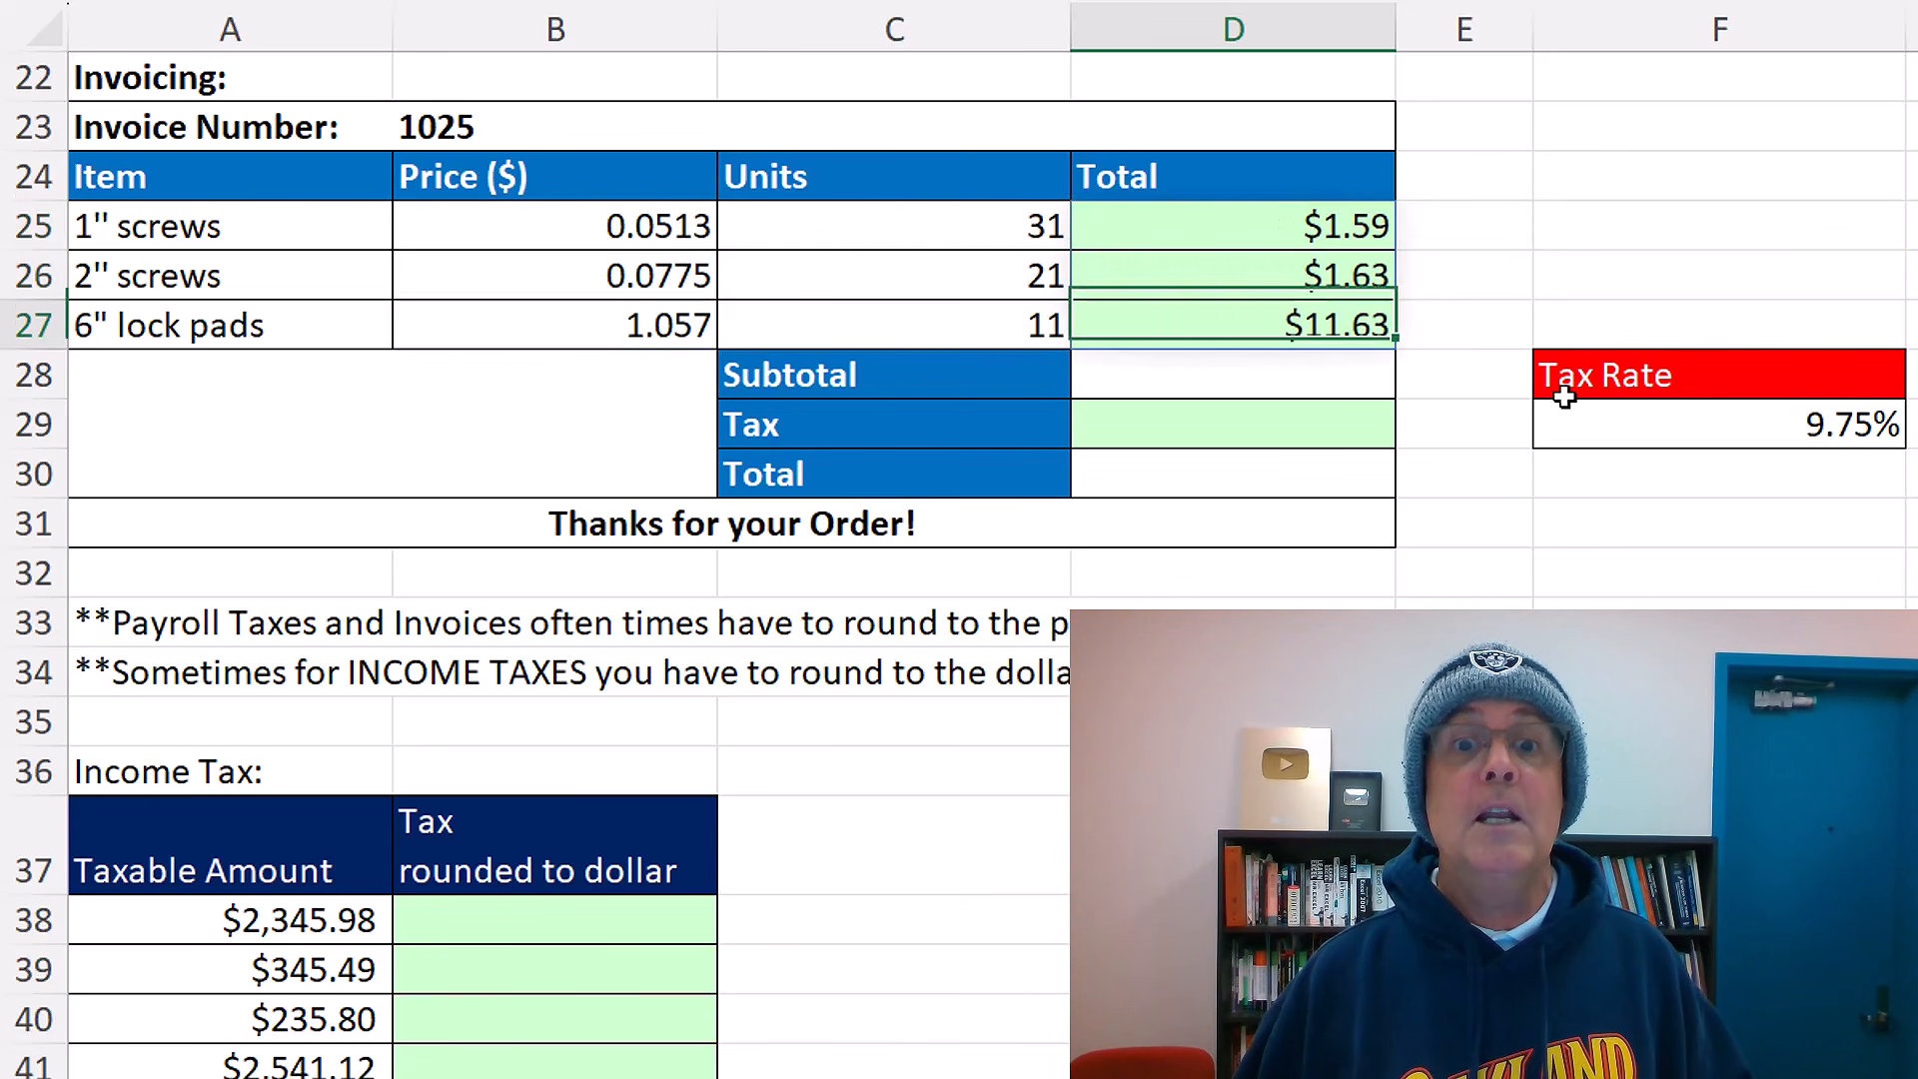
key(Down)
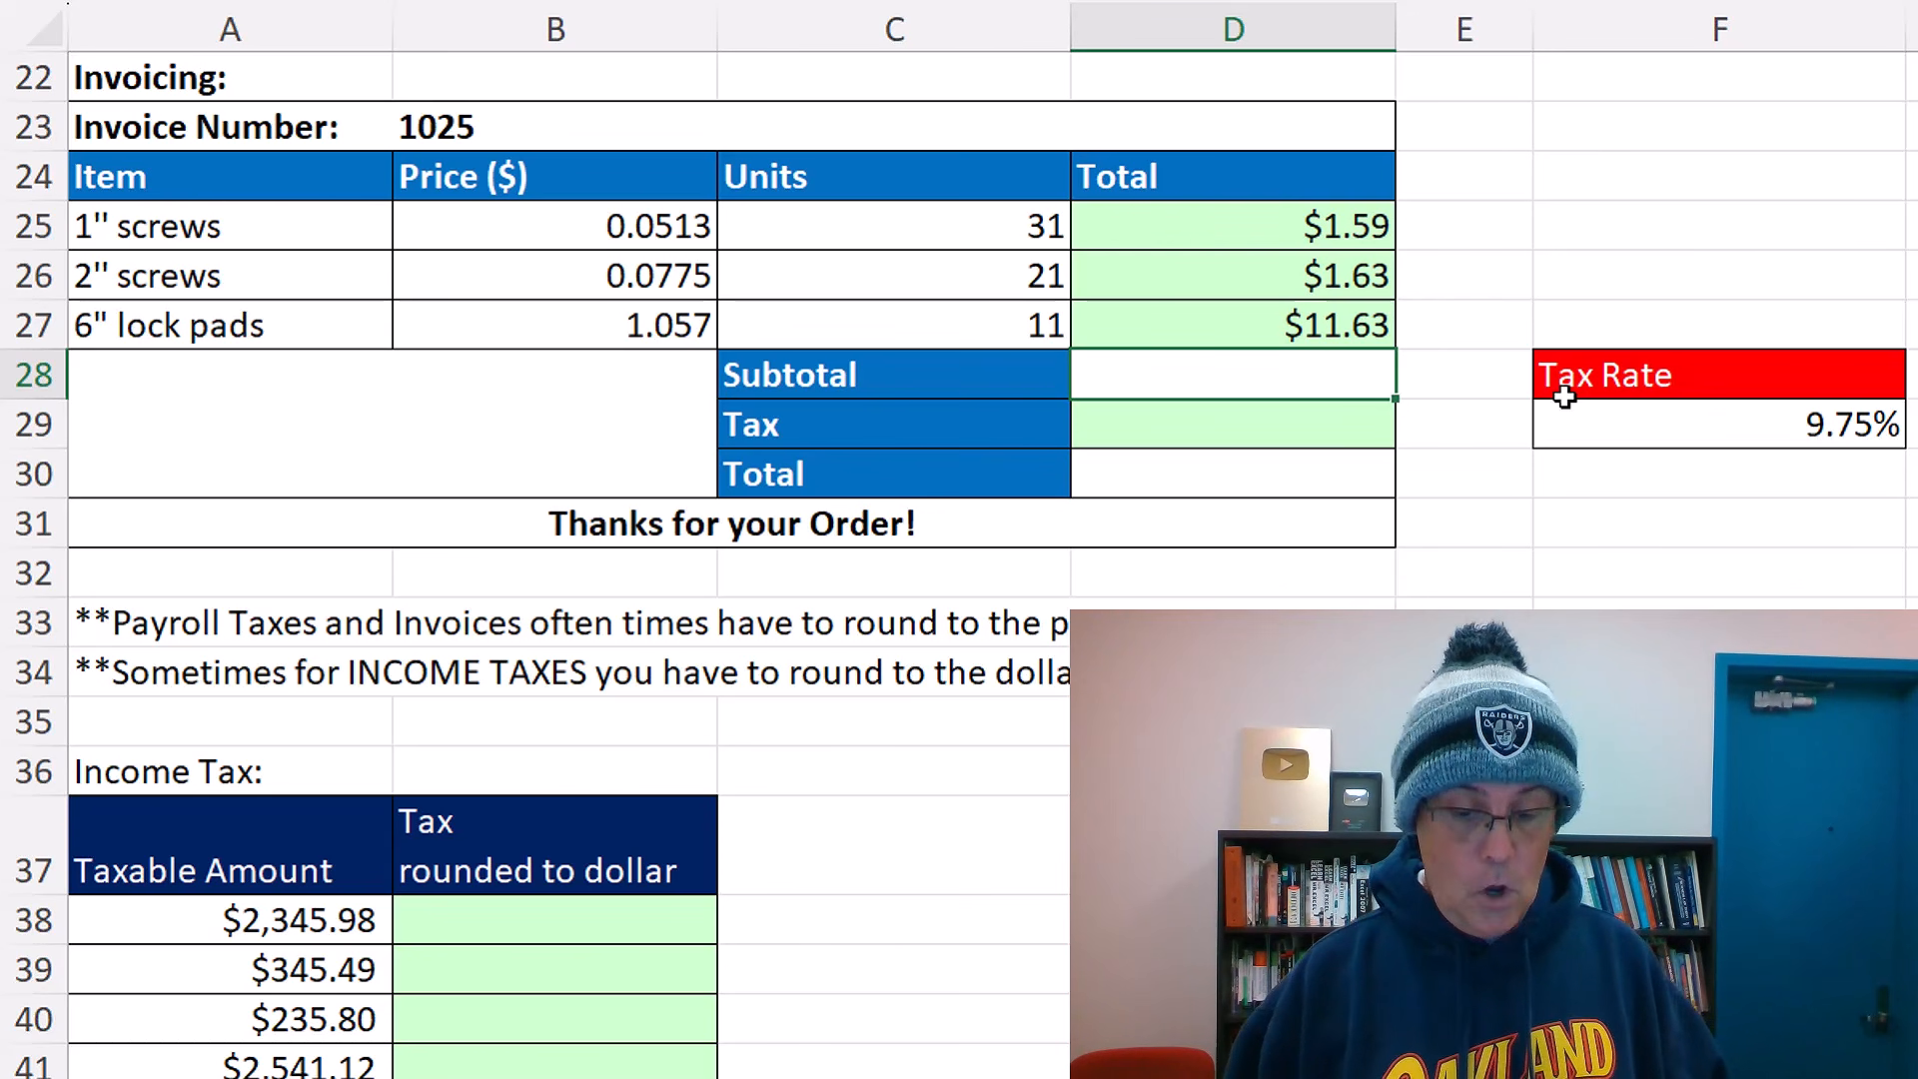
key(alt+=)
key(Return)
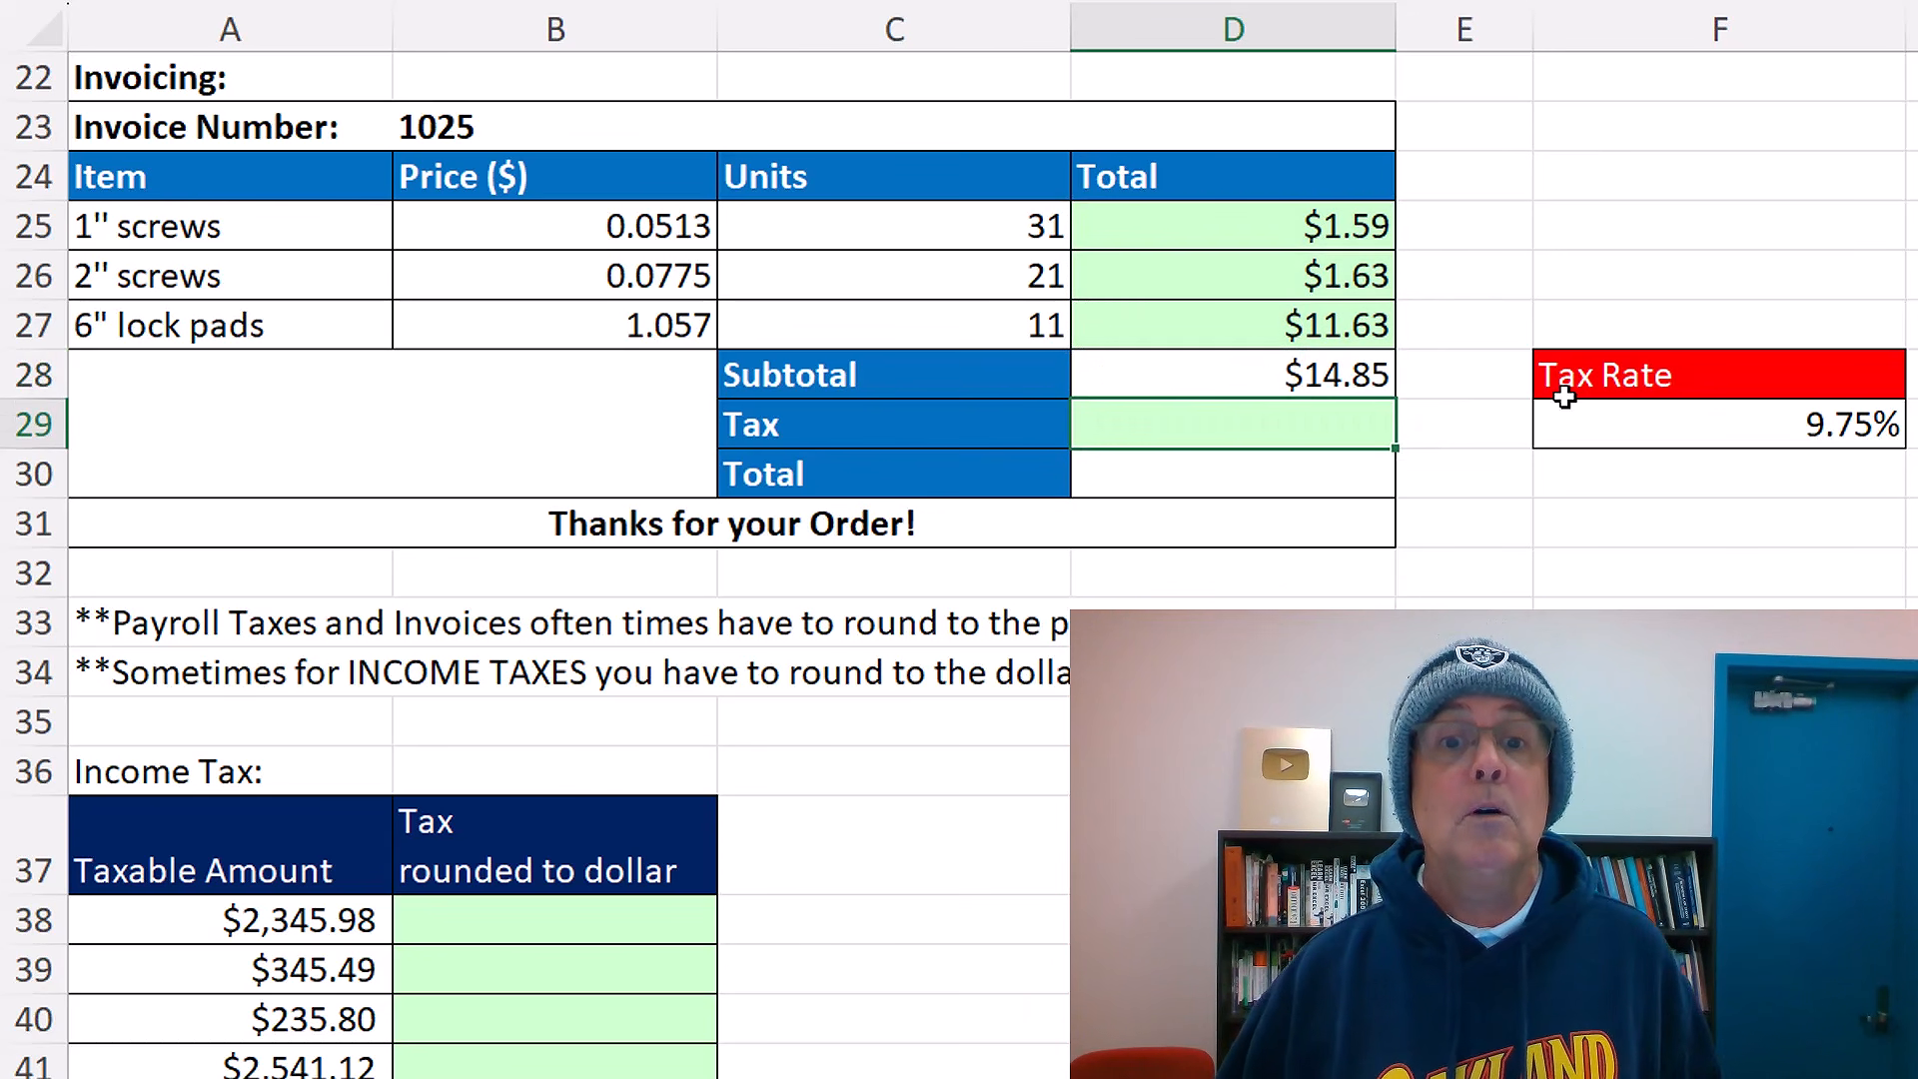
- Inspect the formula without ROUND behind the comparison line total in H25, leaving it unedited
click(1688, 442)
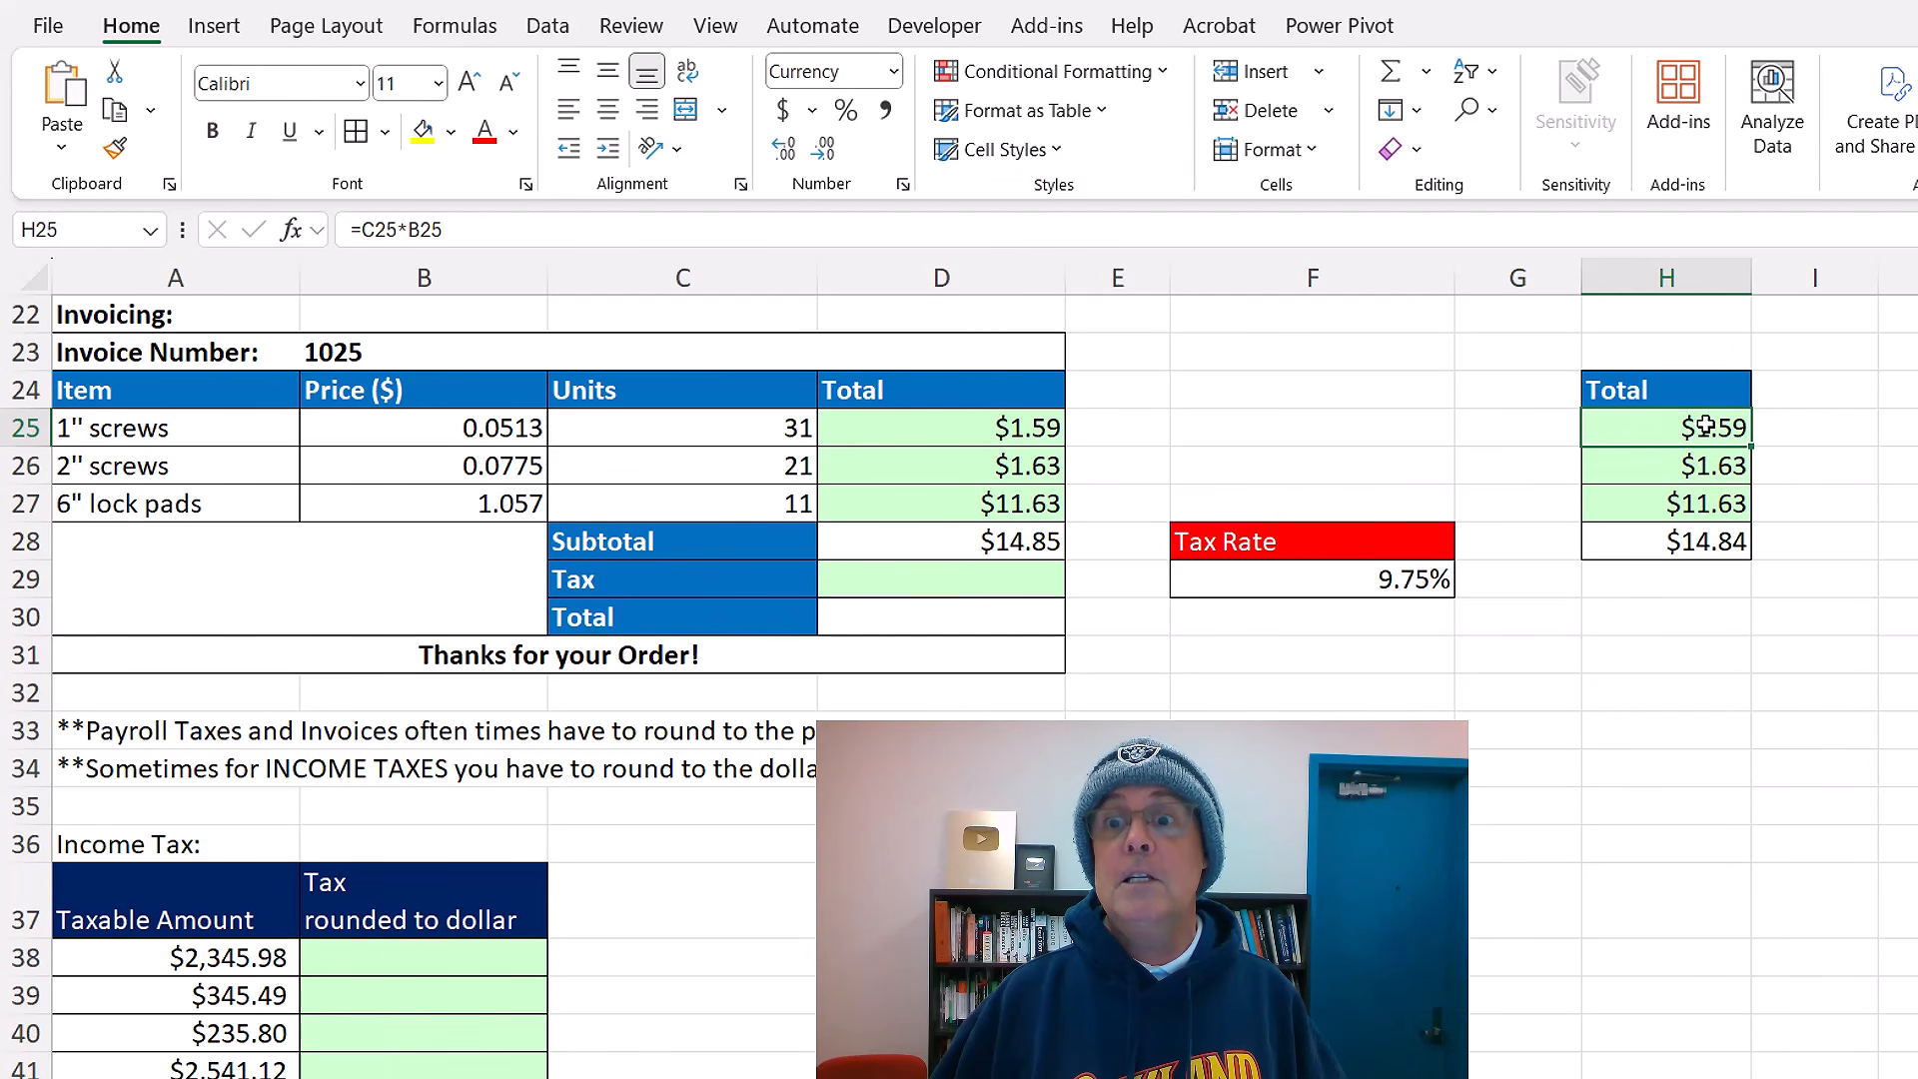
key(F2)
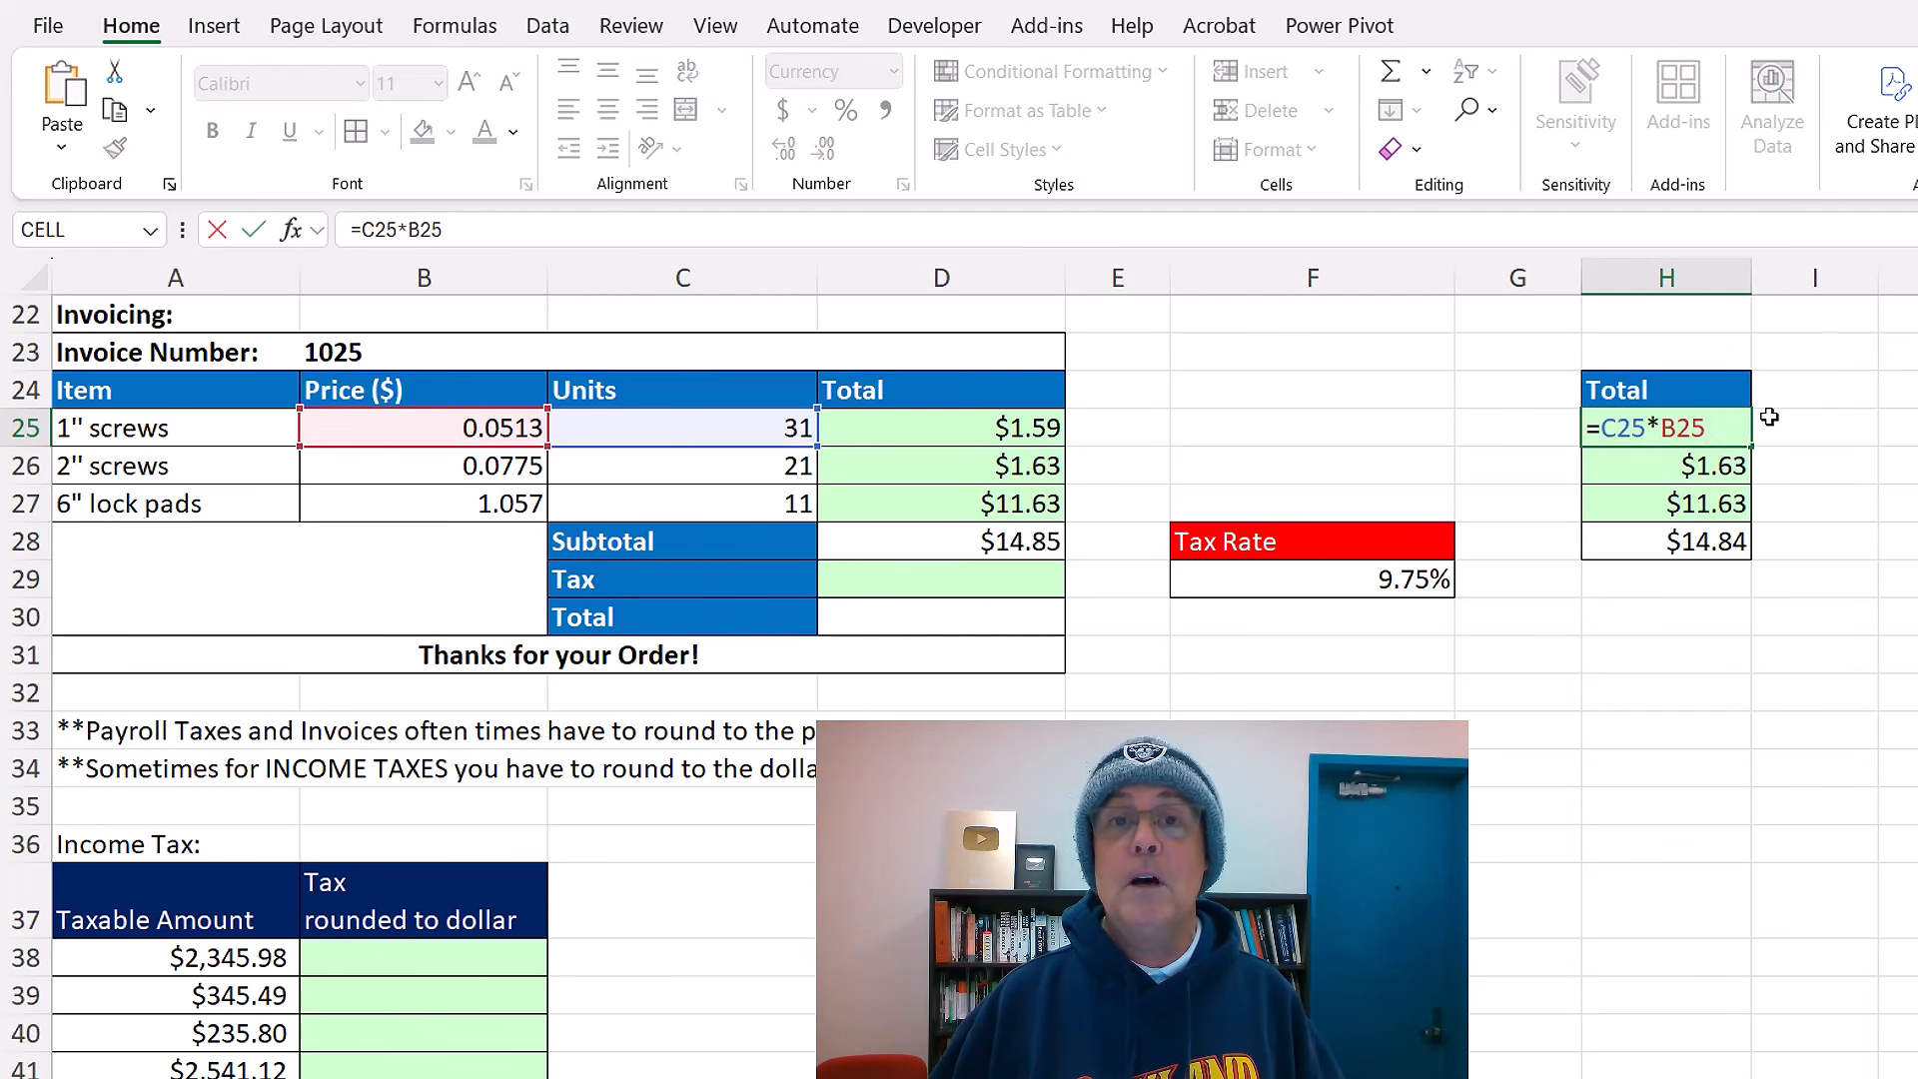
key(Escape)
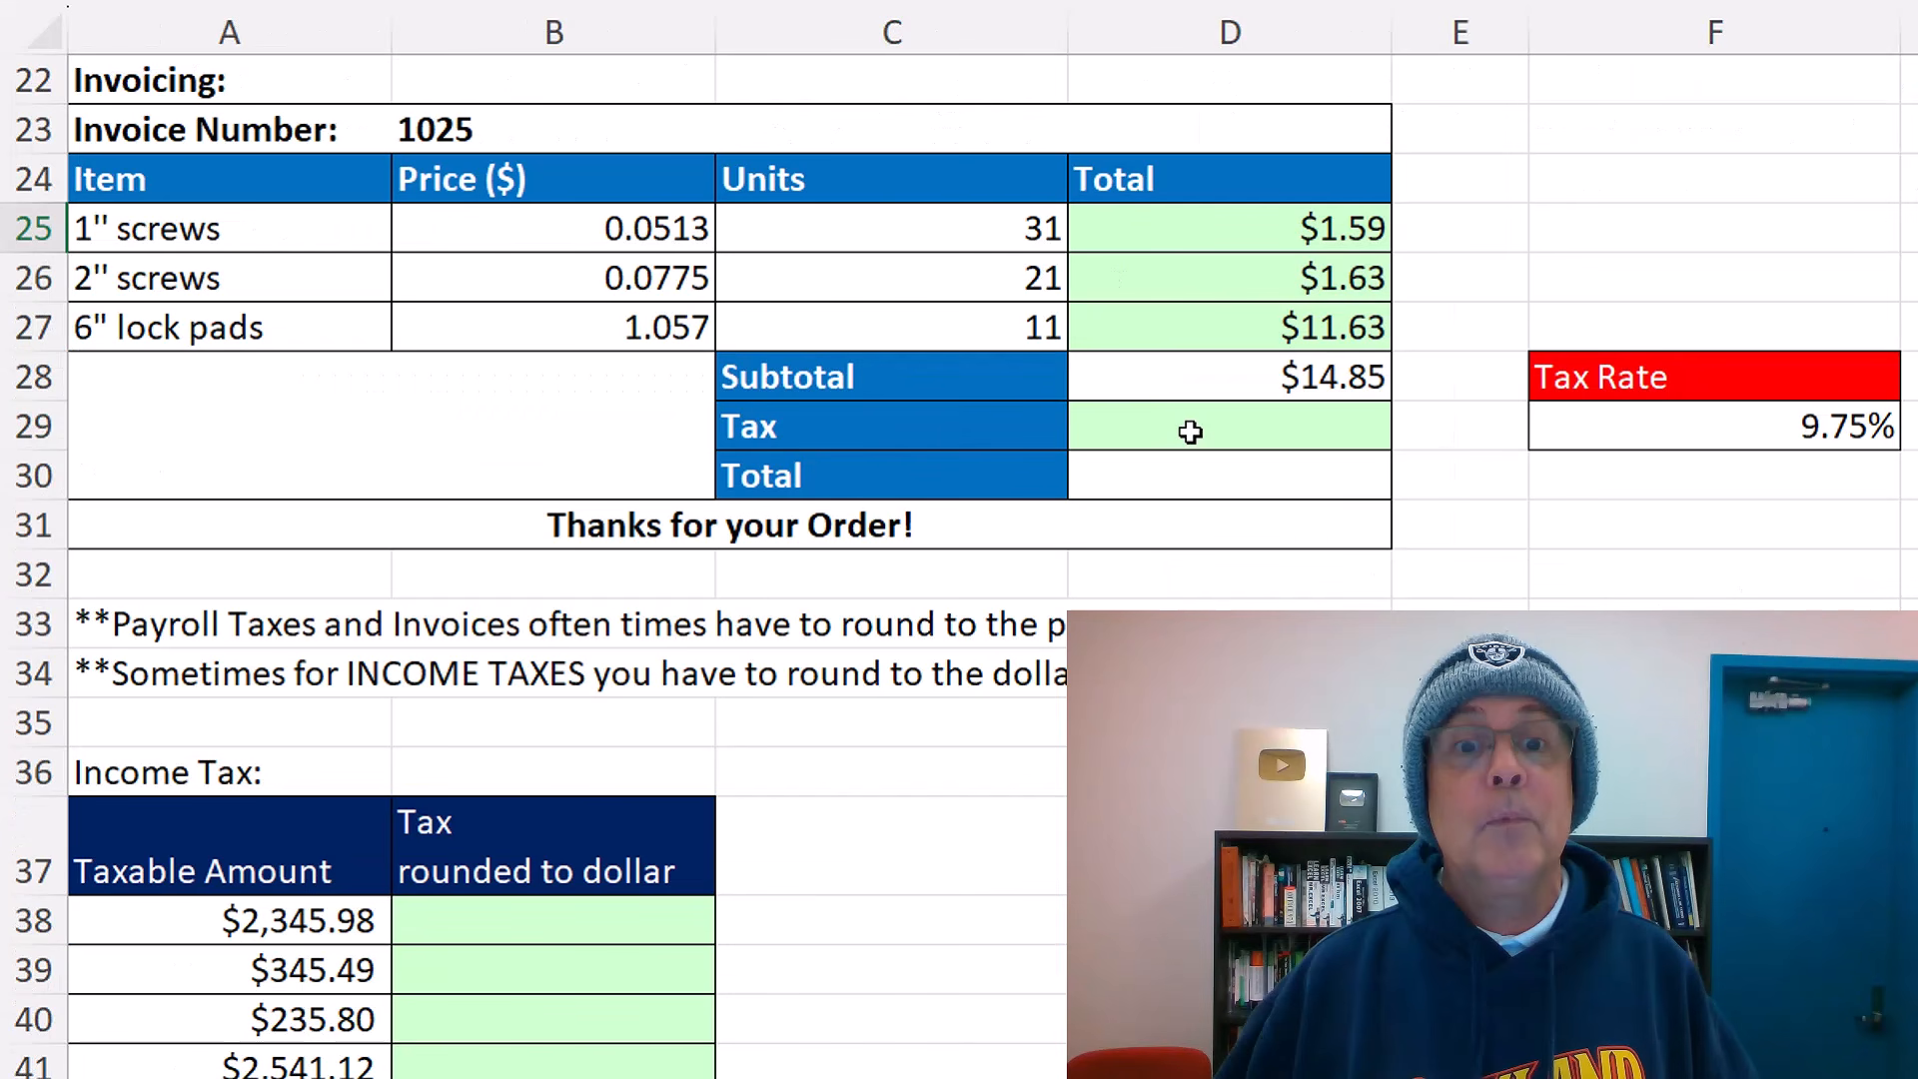
- Calculate the invoice tax rounded to the penny in D29 with the formula =ROUND(D28*F29,2)
click(910, 584)
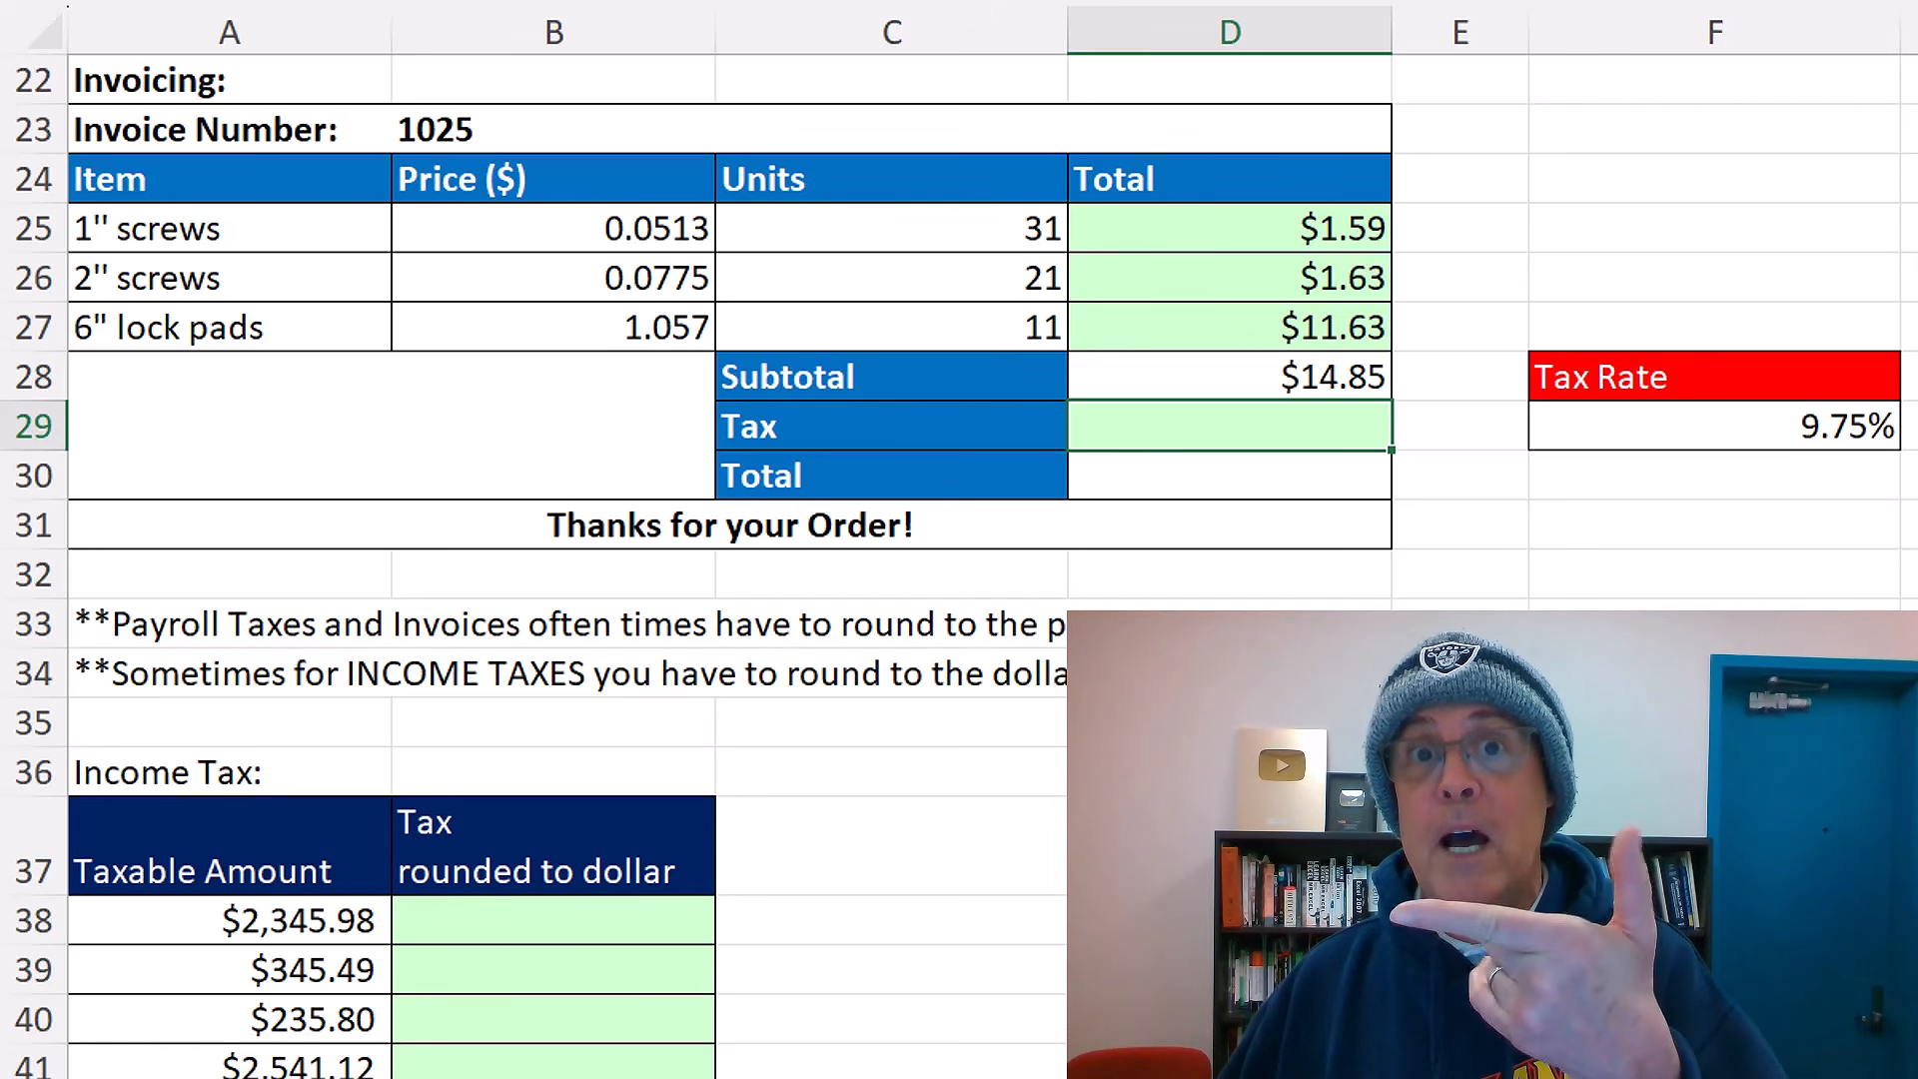
text(=round)
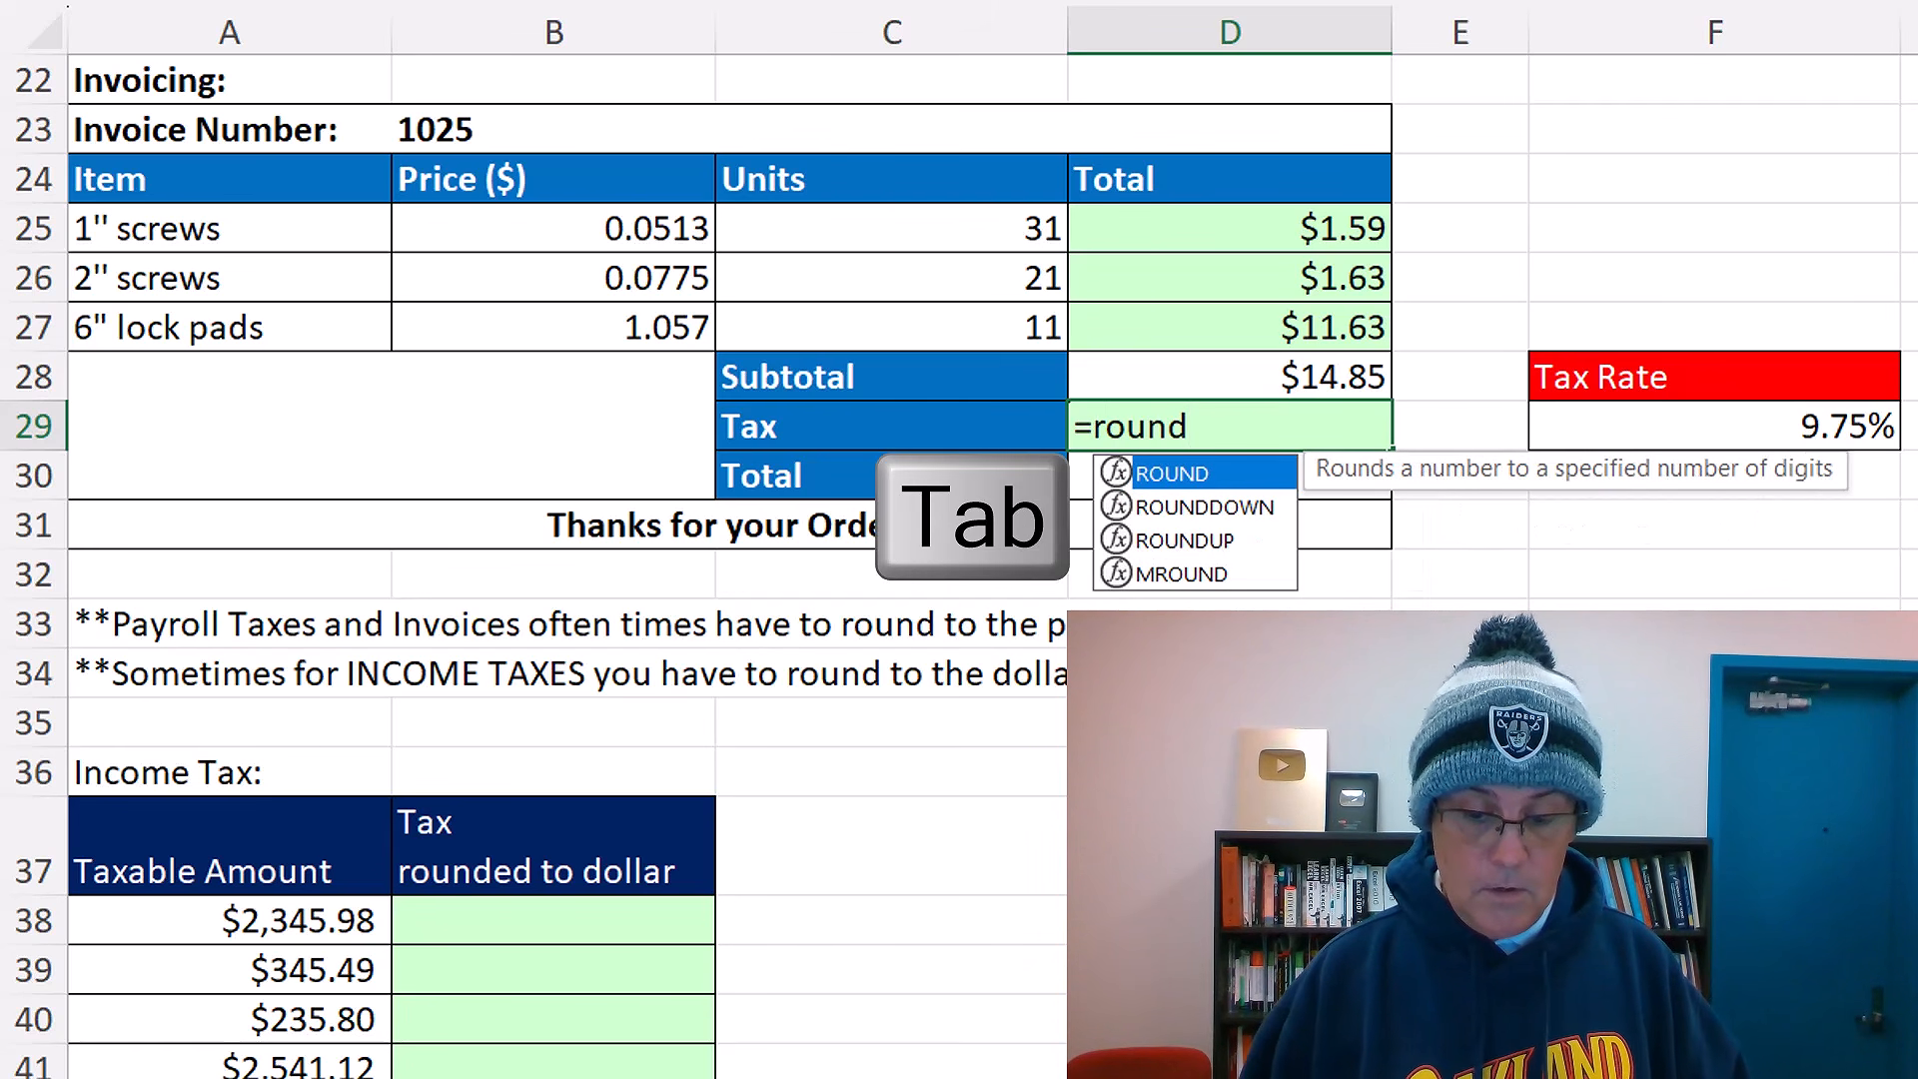
key(Tab)
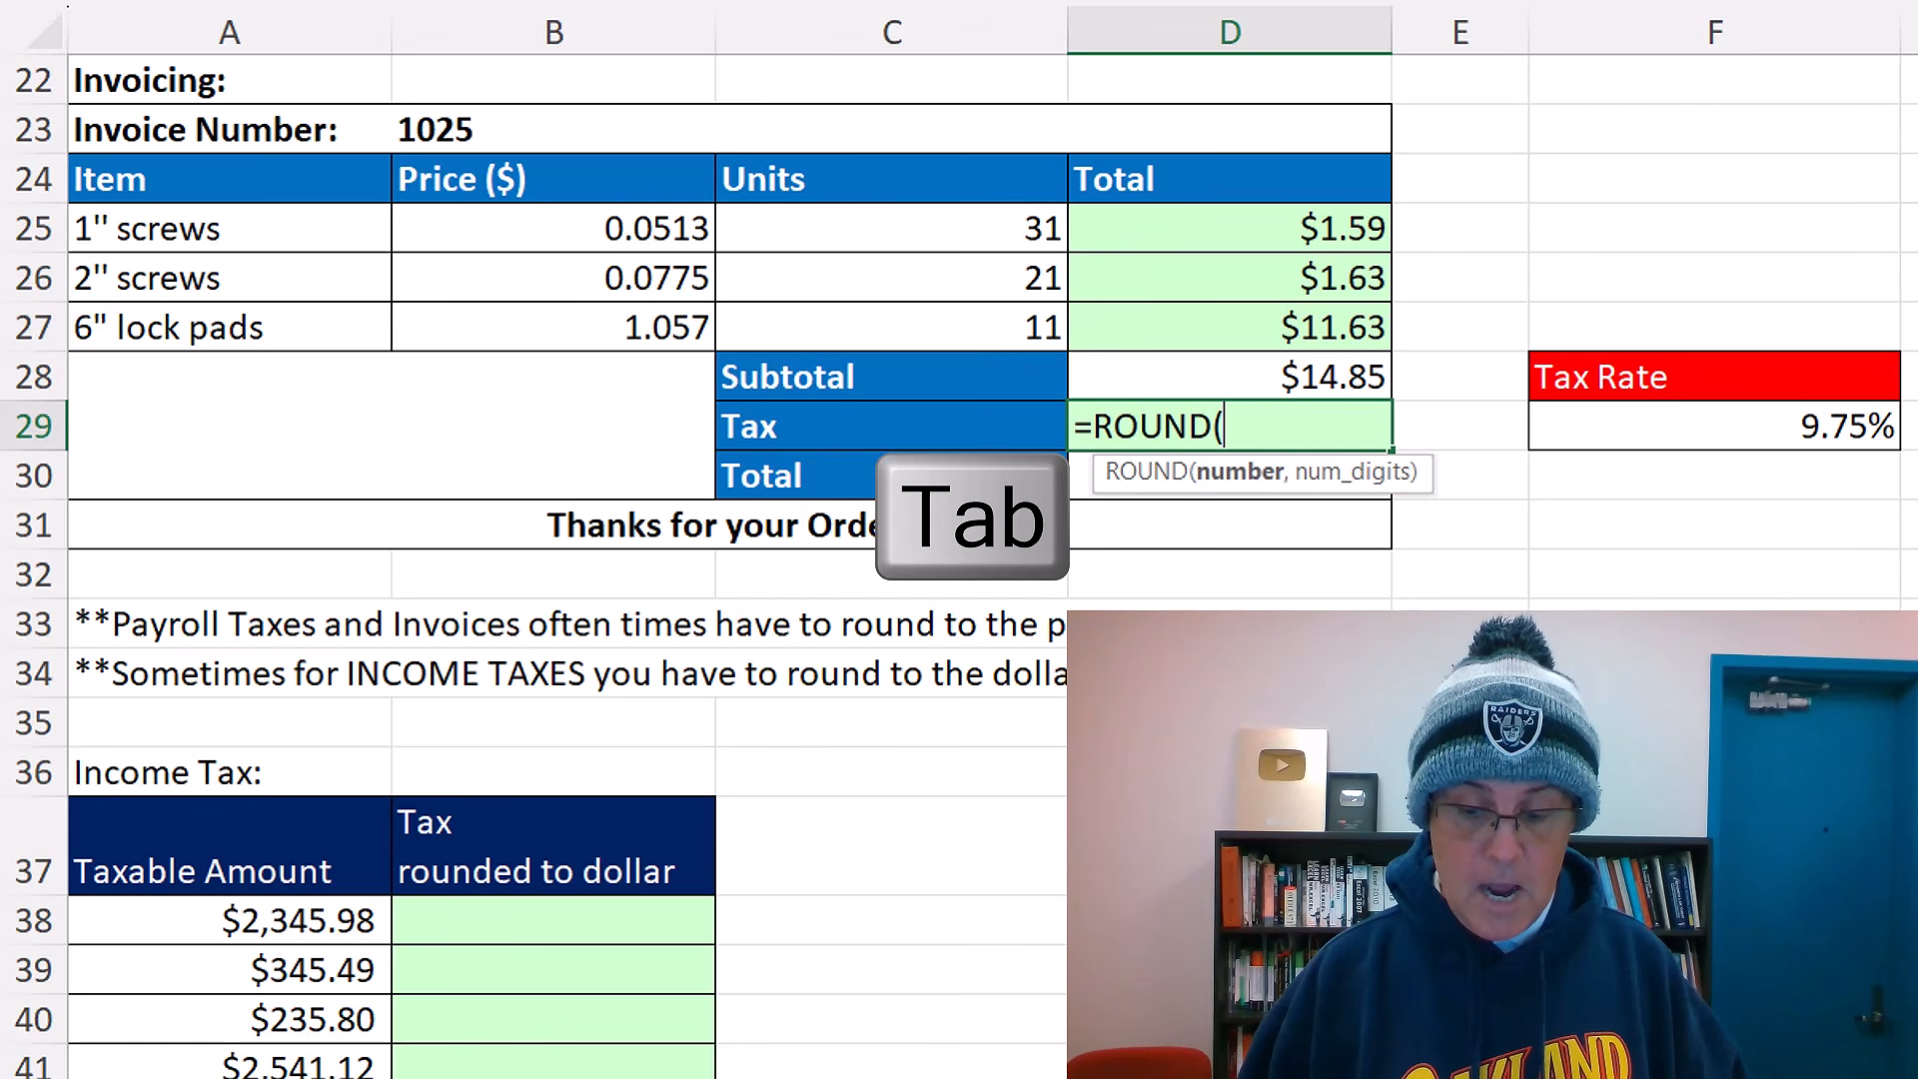
key(Up)
text(*)
key(Right)
key(Right)
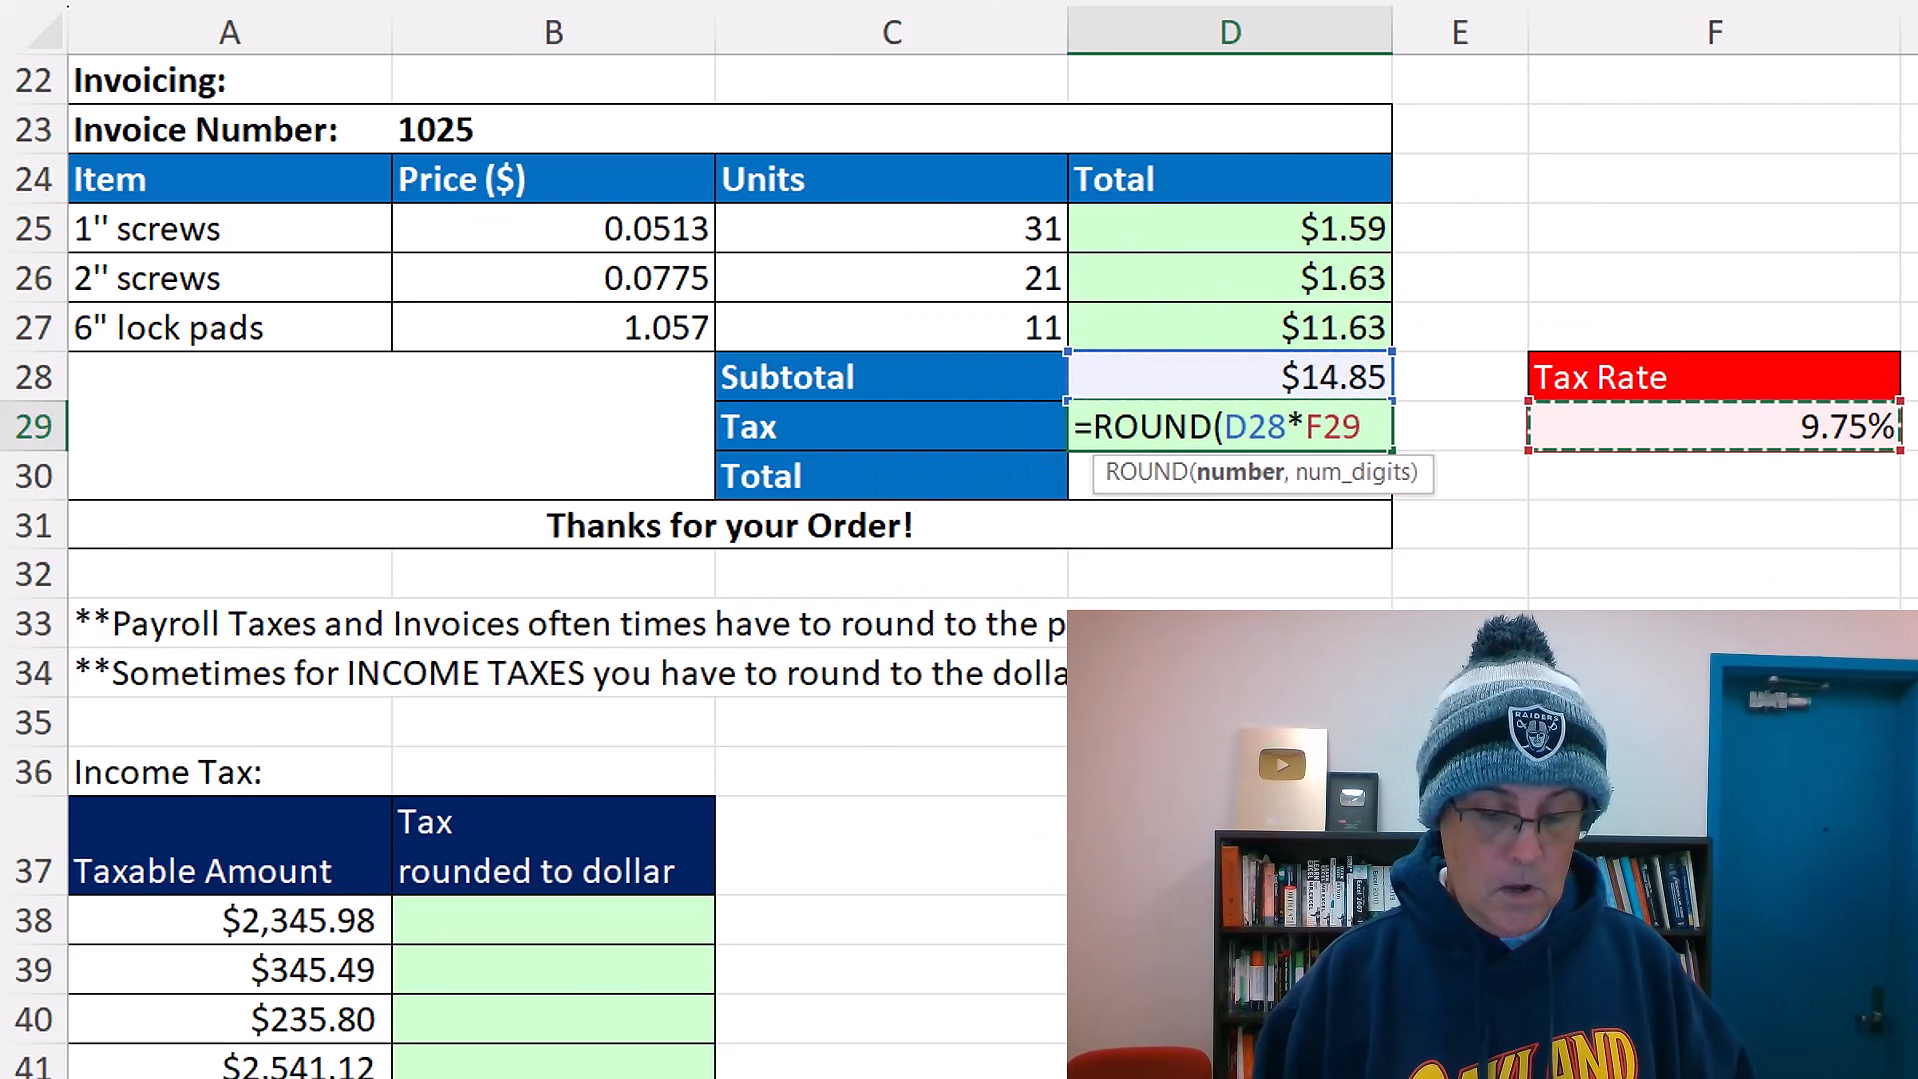
text(,2))
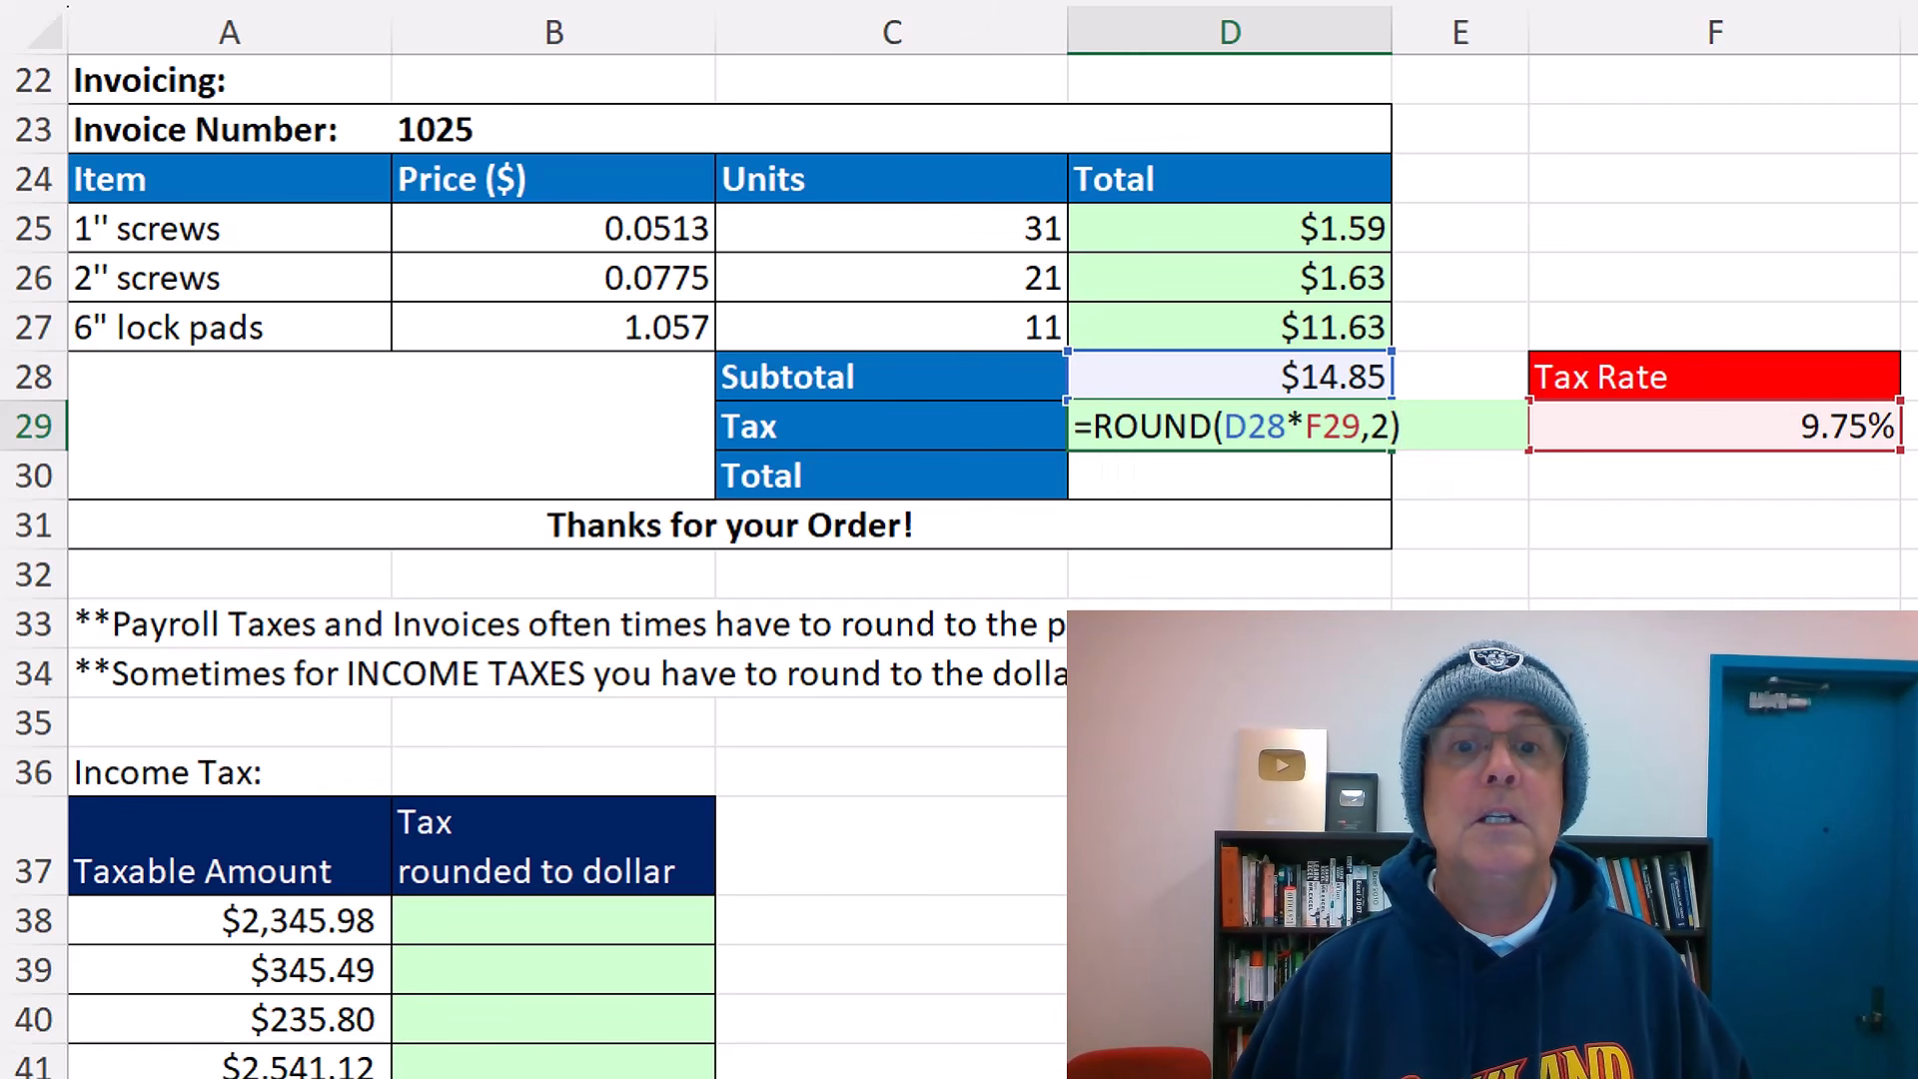
key(Return)
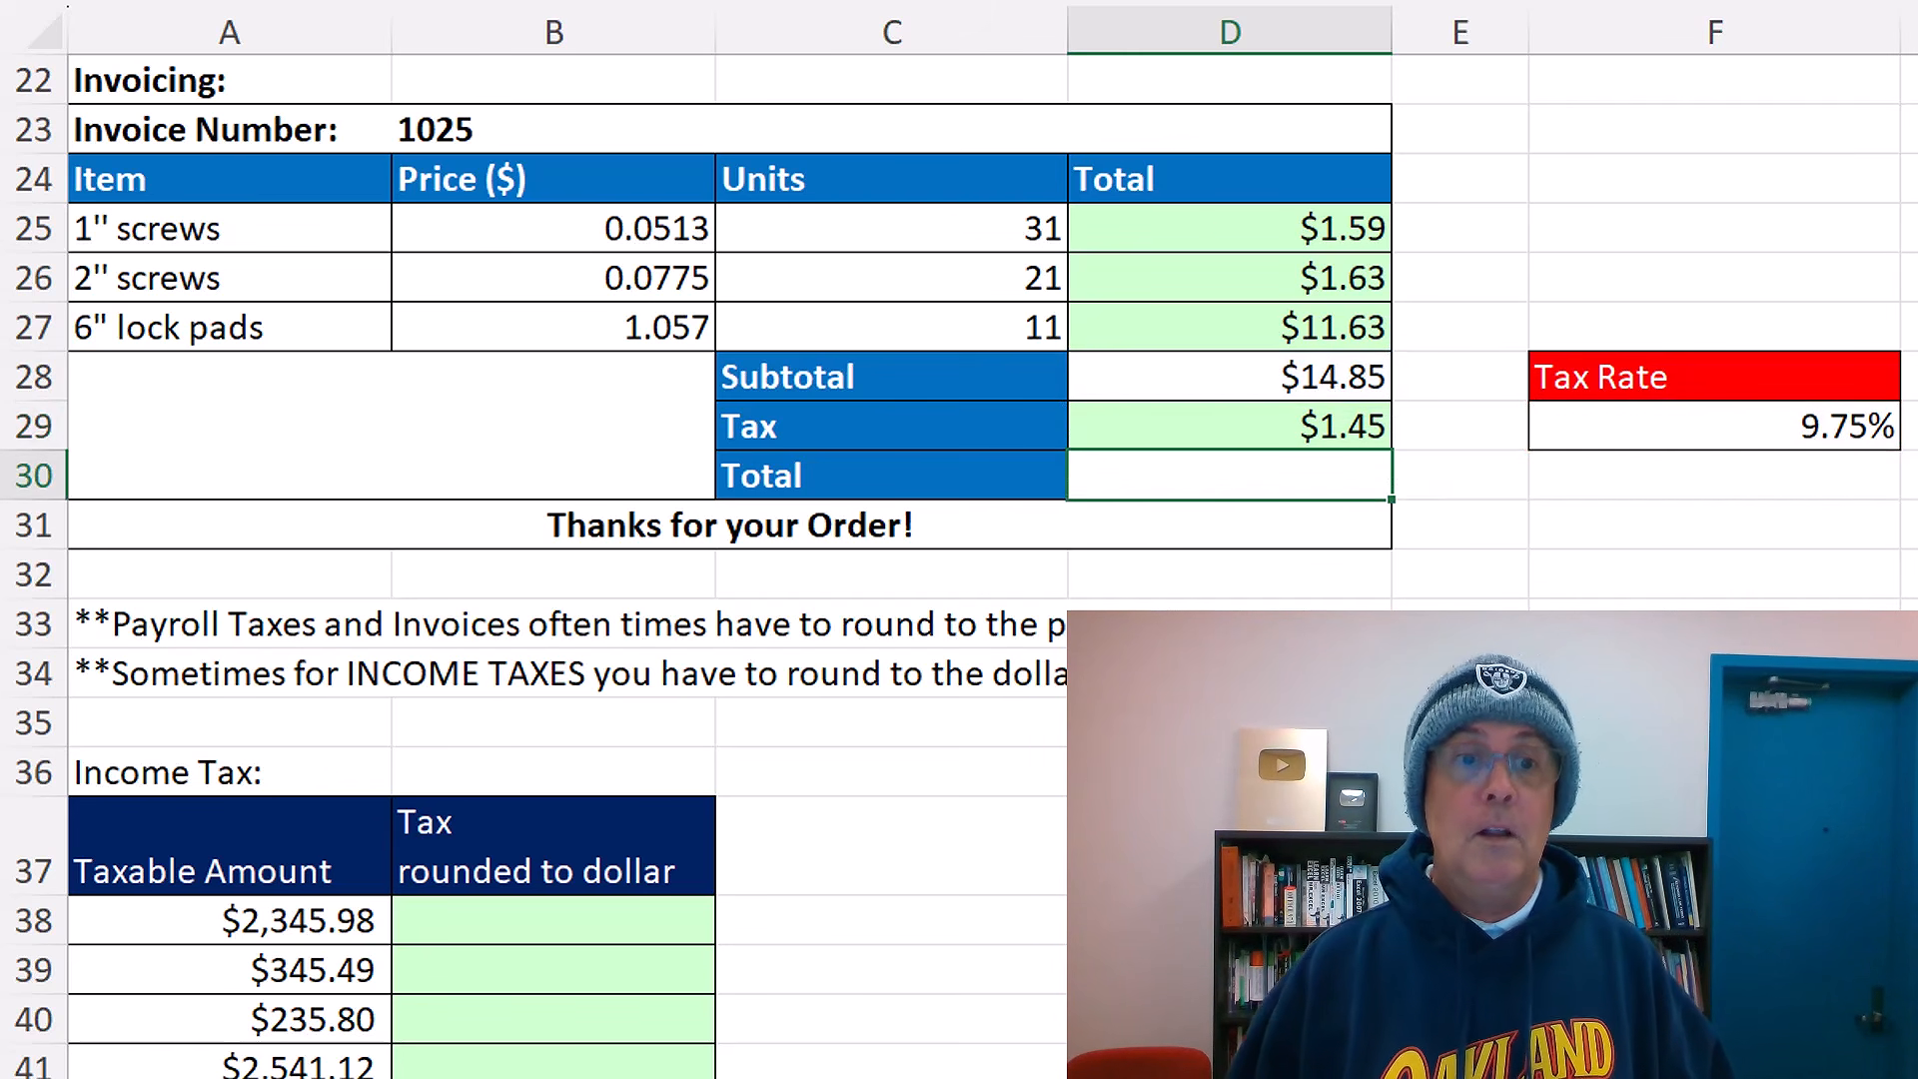
- Add the invoice subtotal and tax in D30 with the formula =SUM(D28:D29)
key(alt+equal)
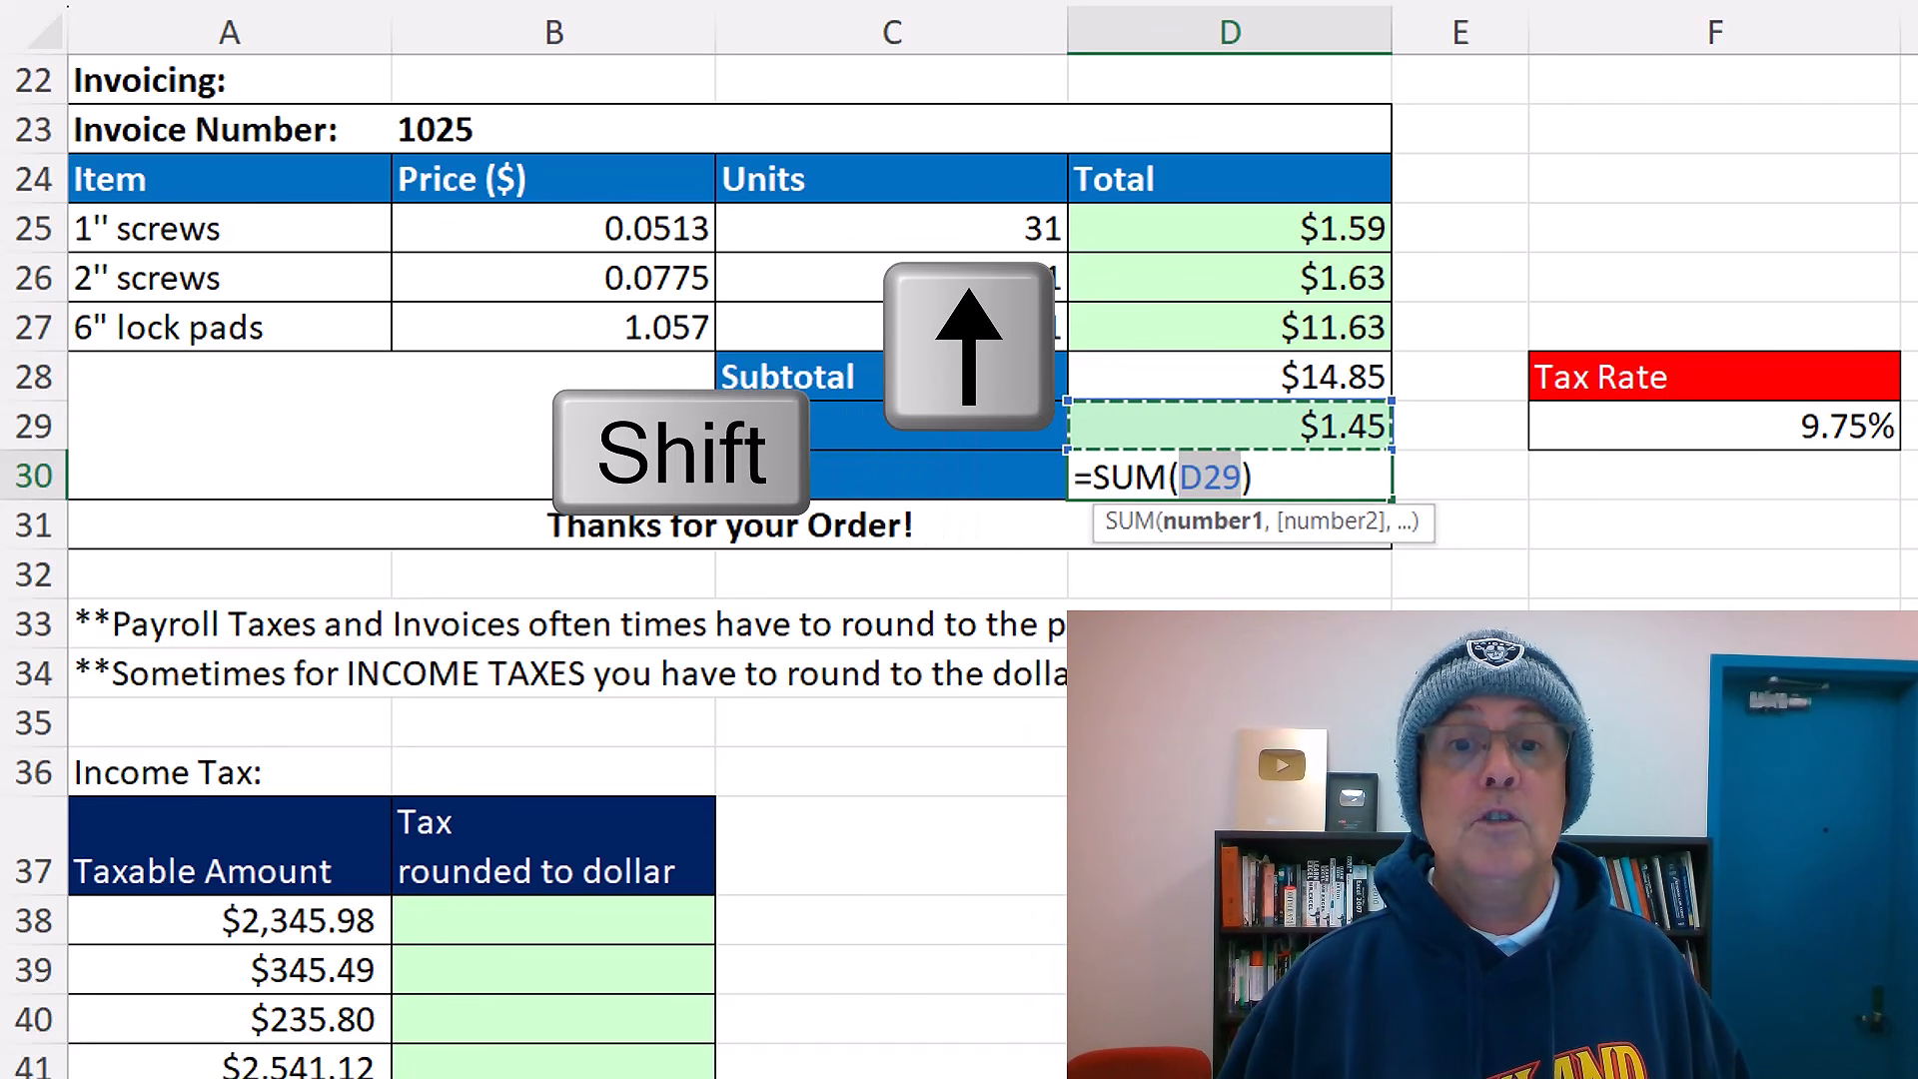
key(shift+Up)
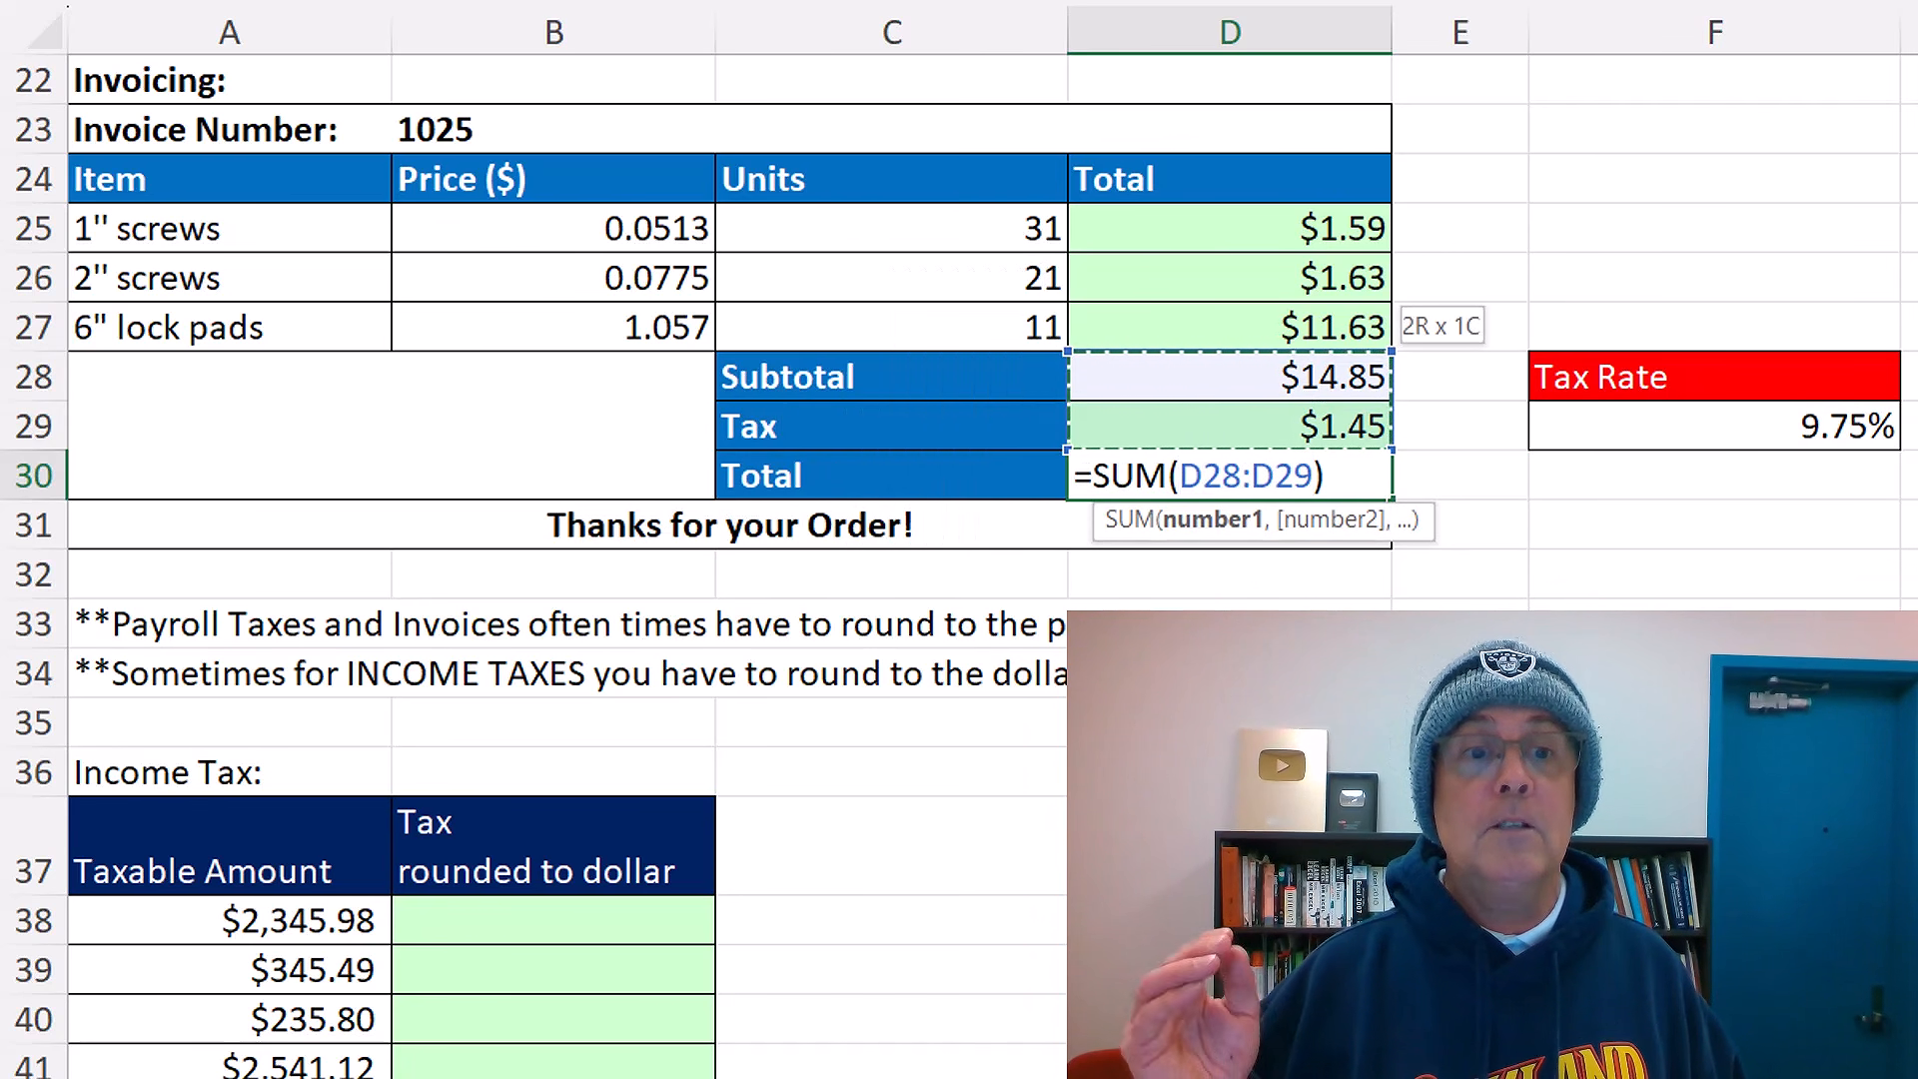
key(Return)
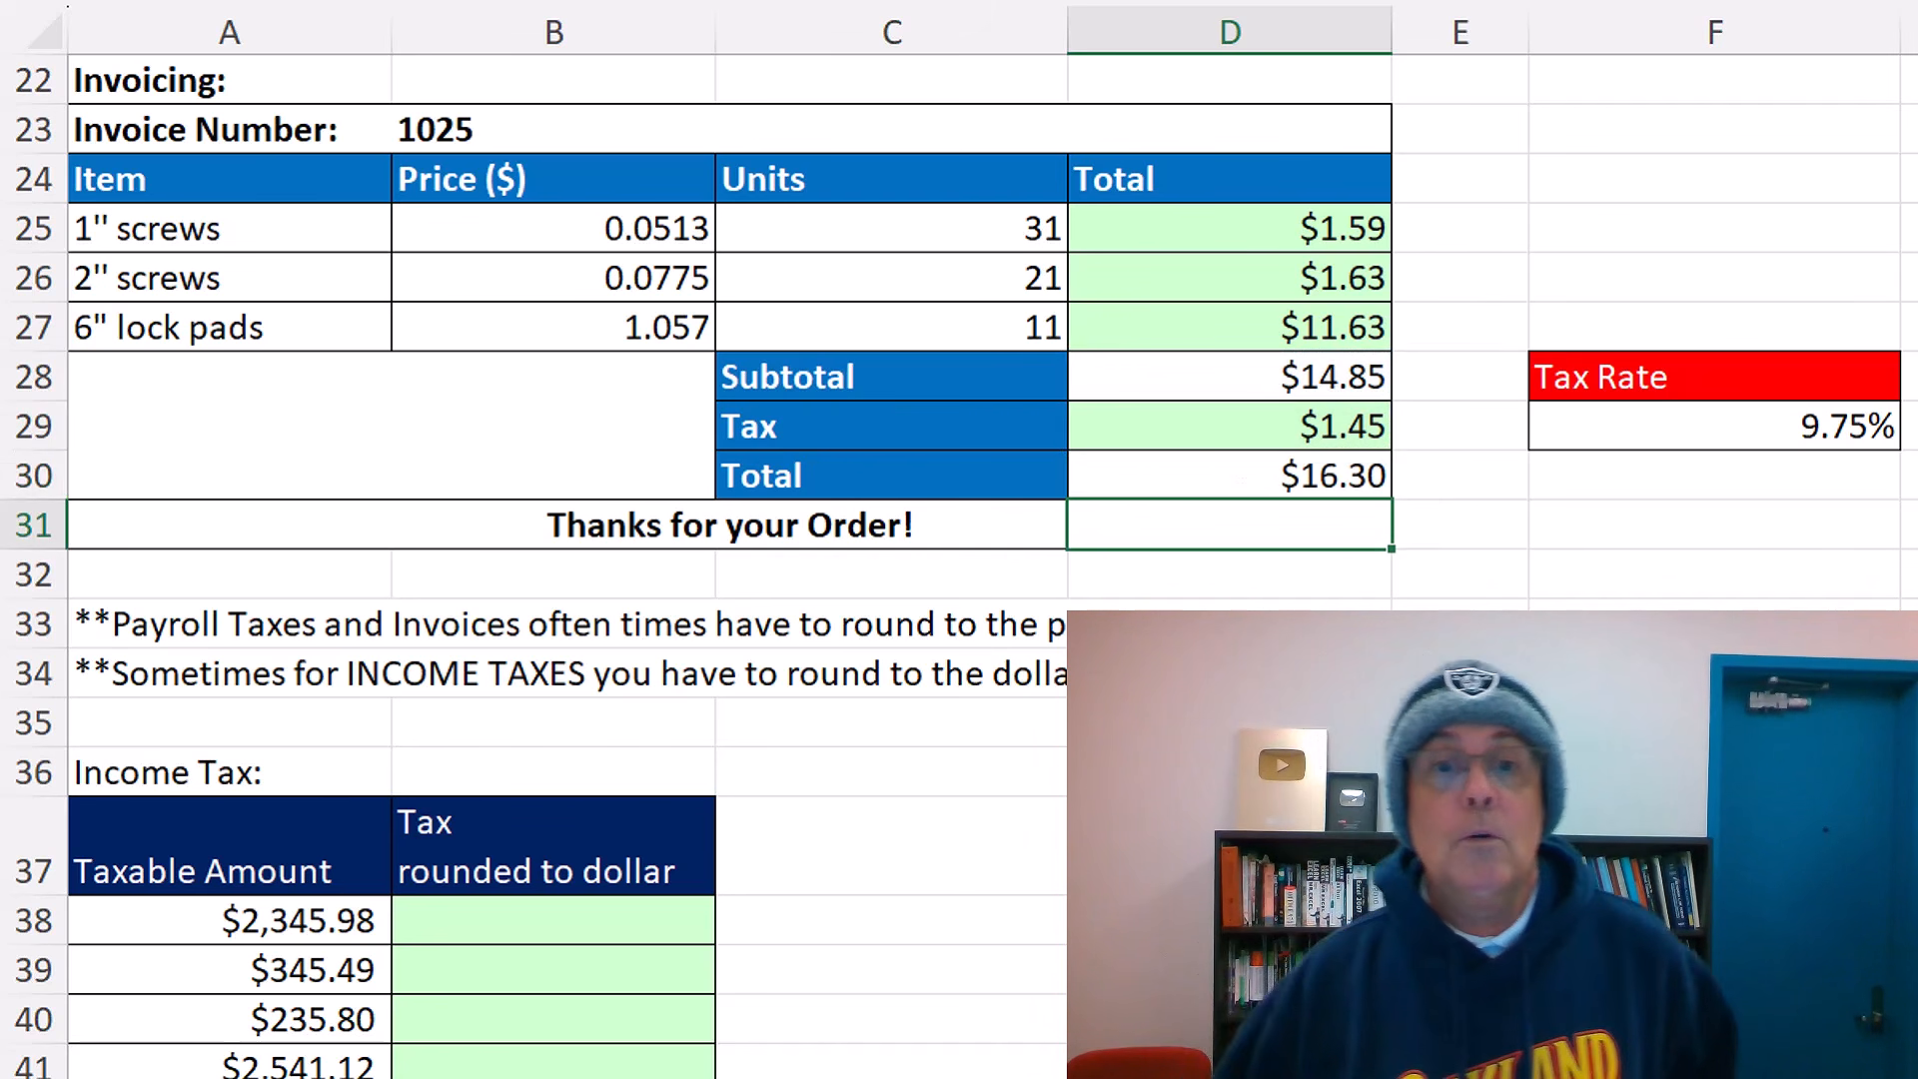
- Calculate the income taxes rounded to the dollar in B38:B41 with one spilled formula in B38, =ROUND(A38:A41*D38,0)
click(1714, 772)
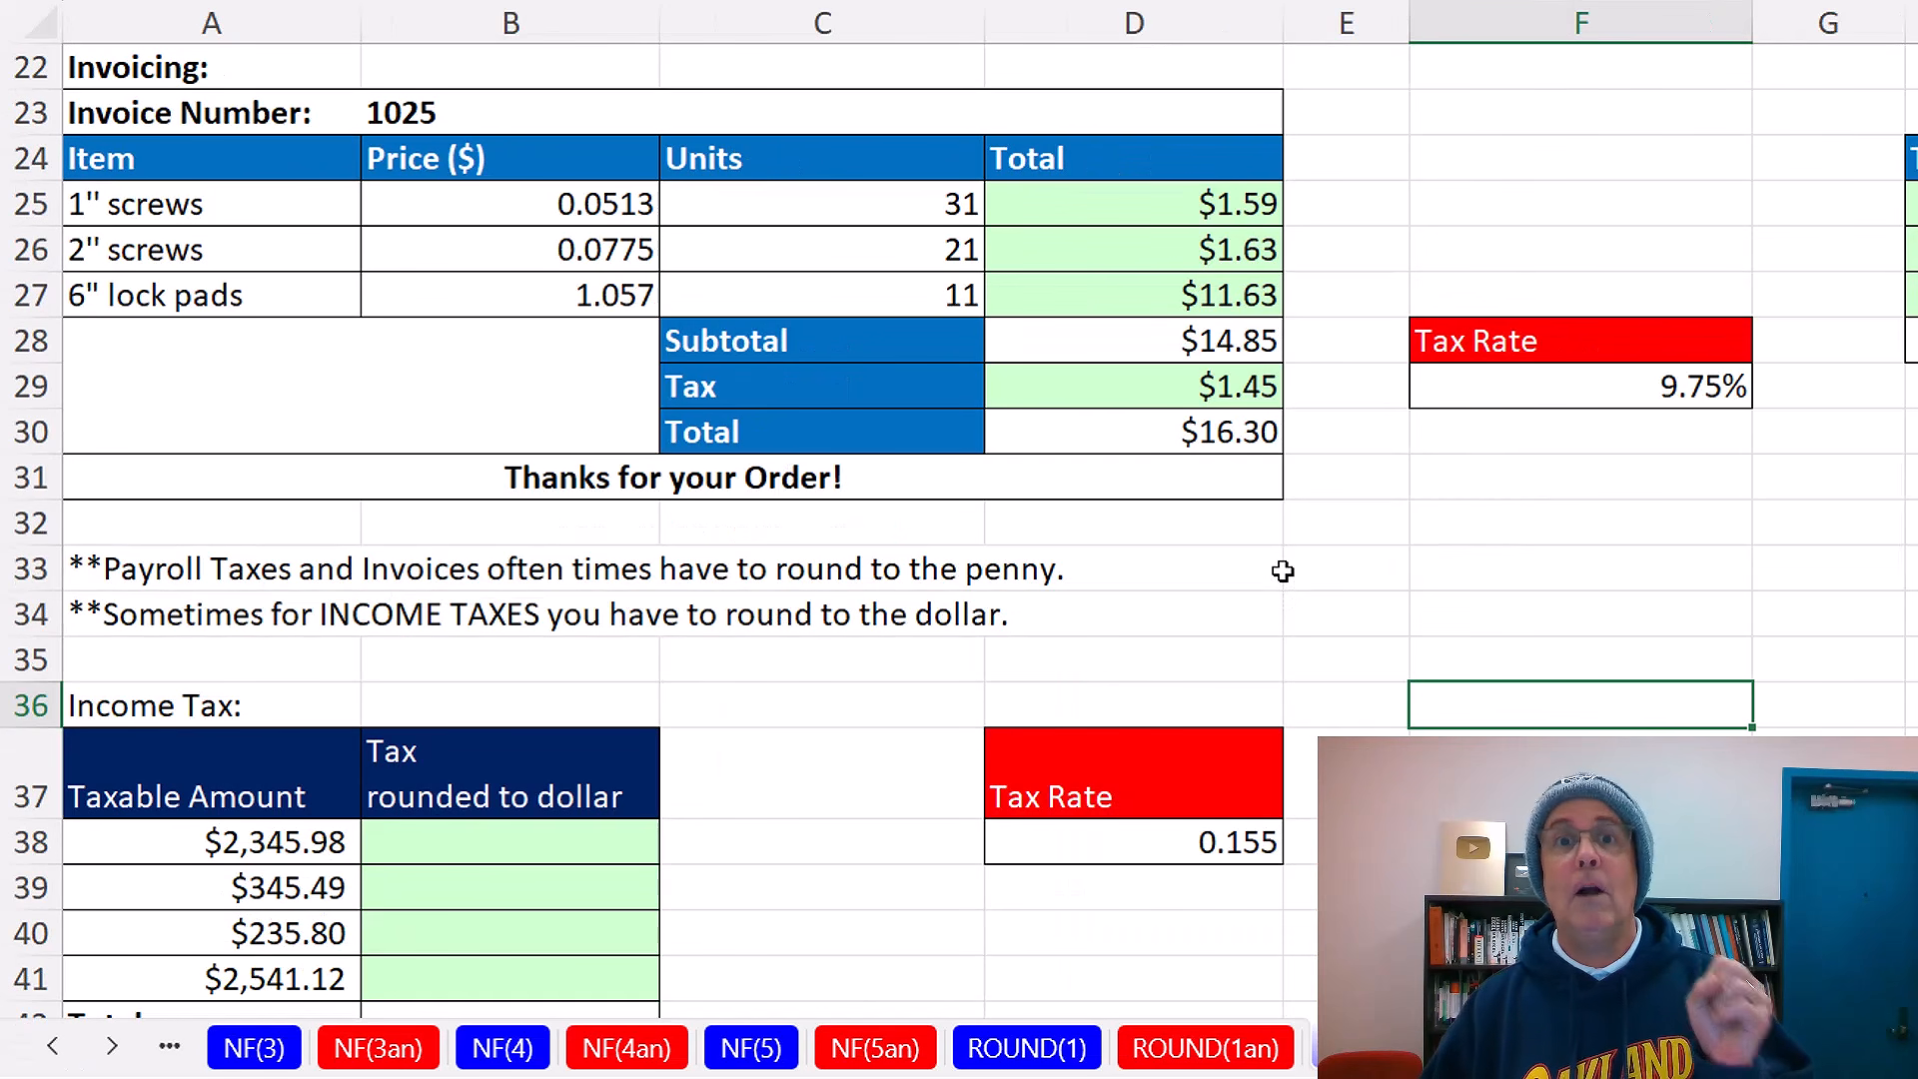
scroll(962, 616, down, 2)
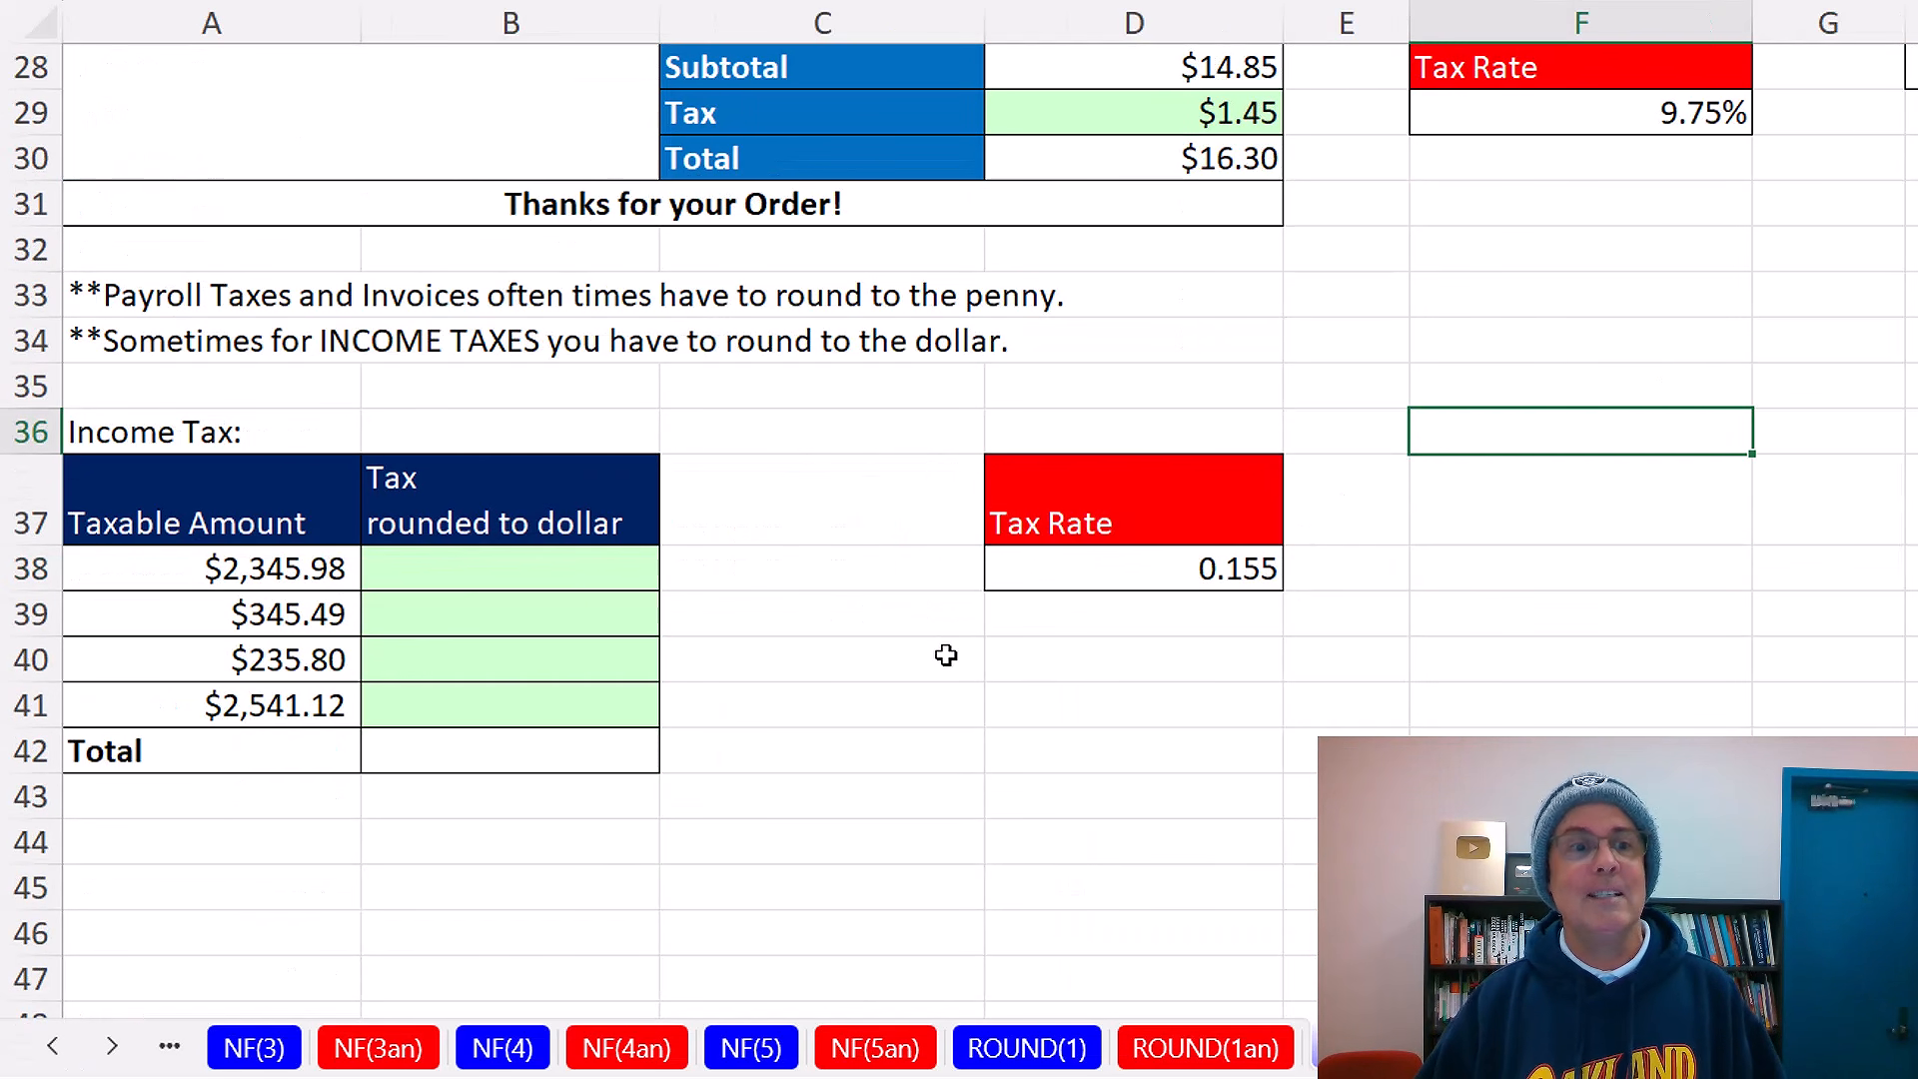
scroll(860, 592, down, 1)
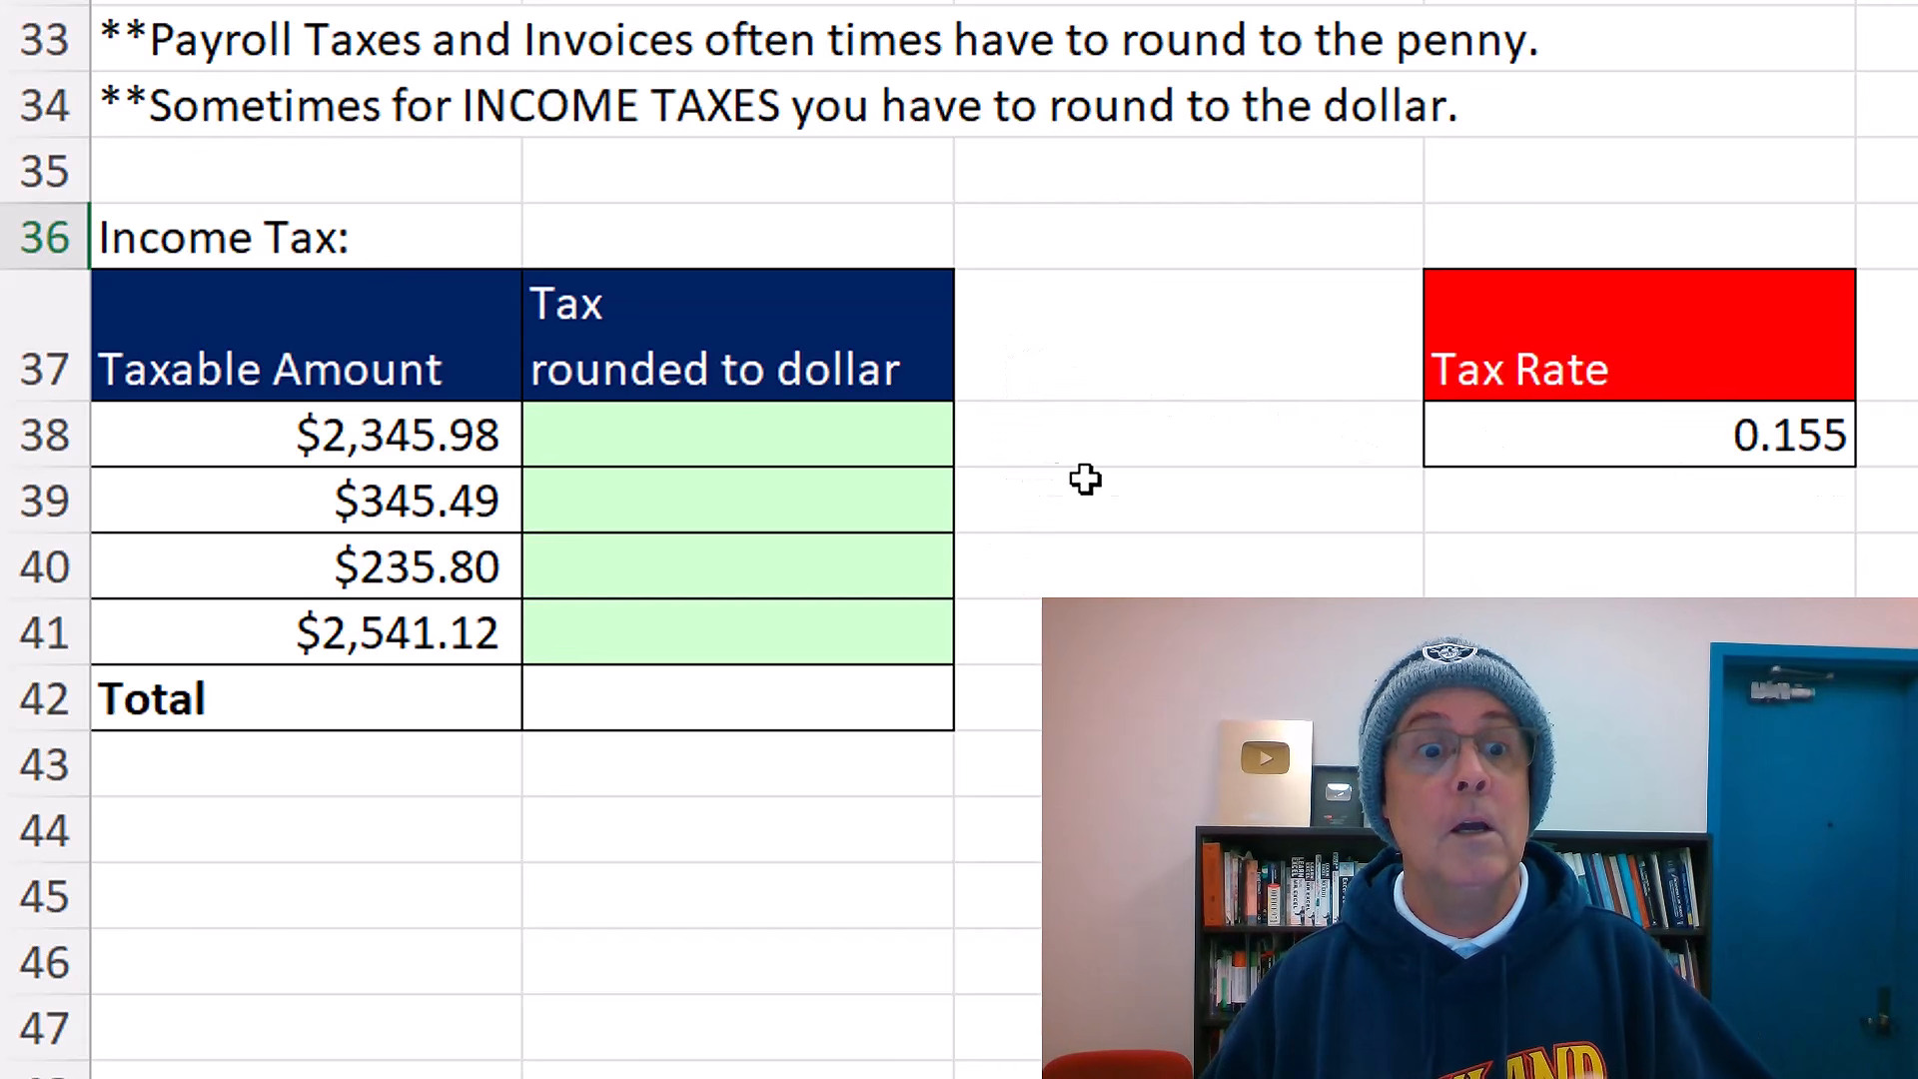
click(875, 450)
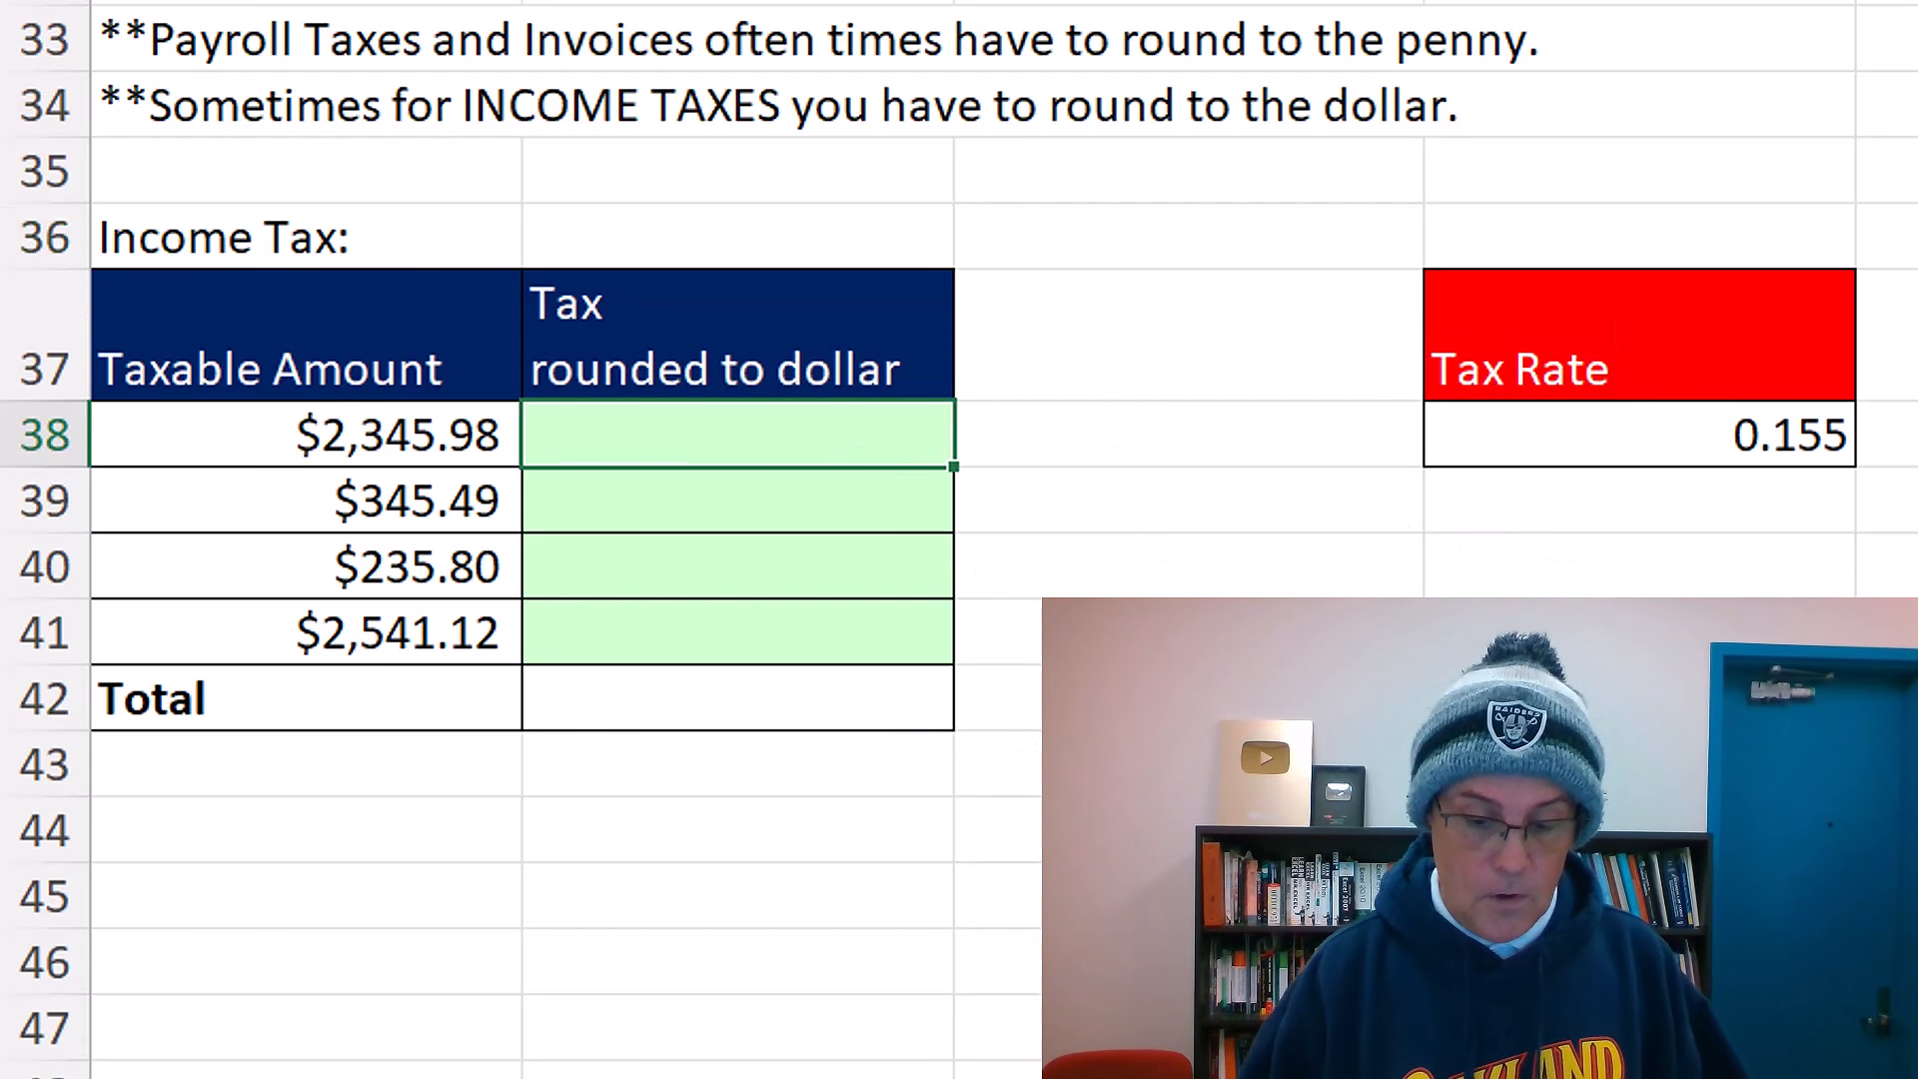
text(=rou)
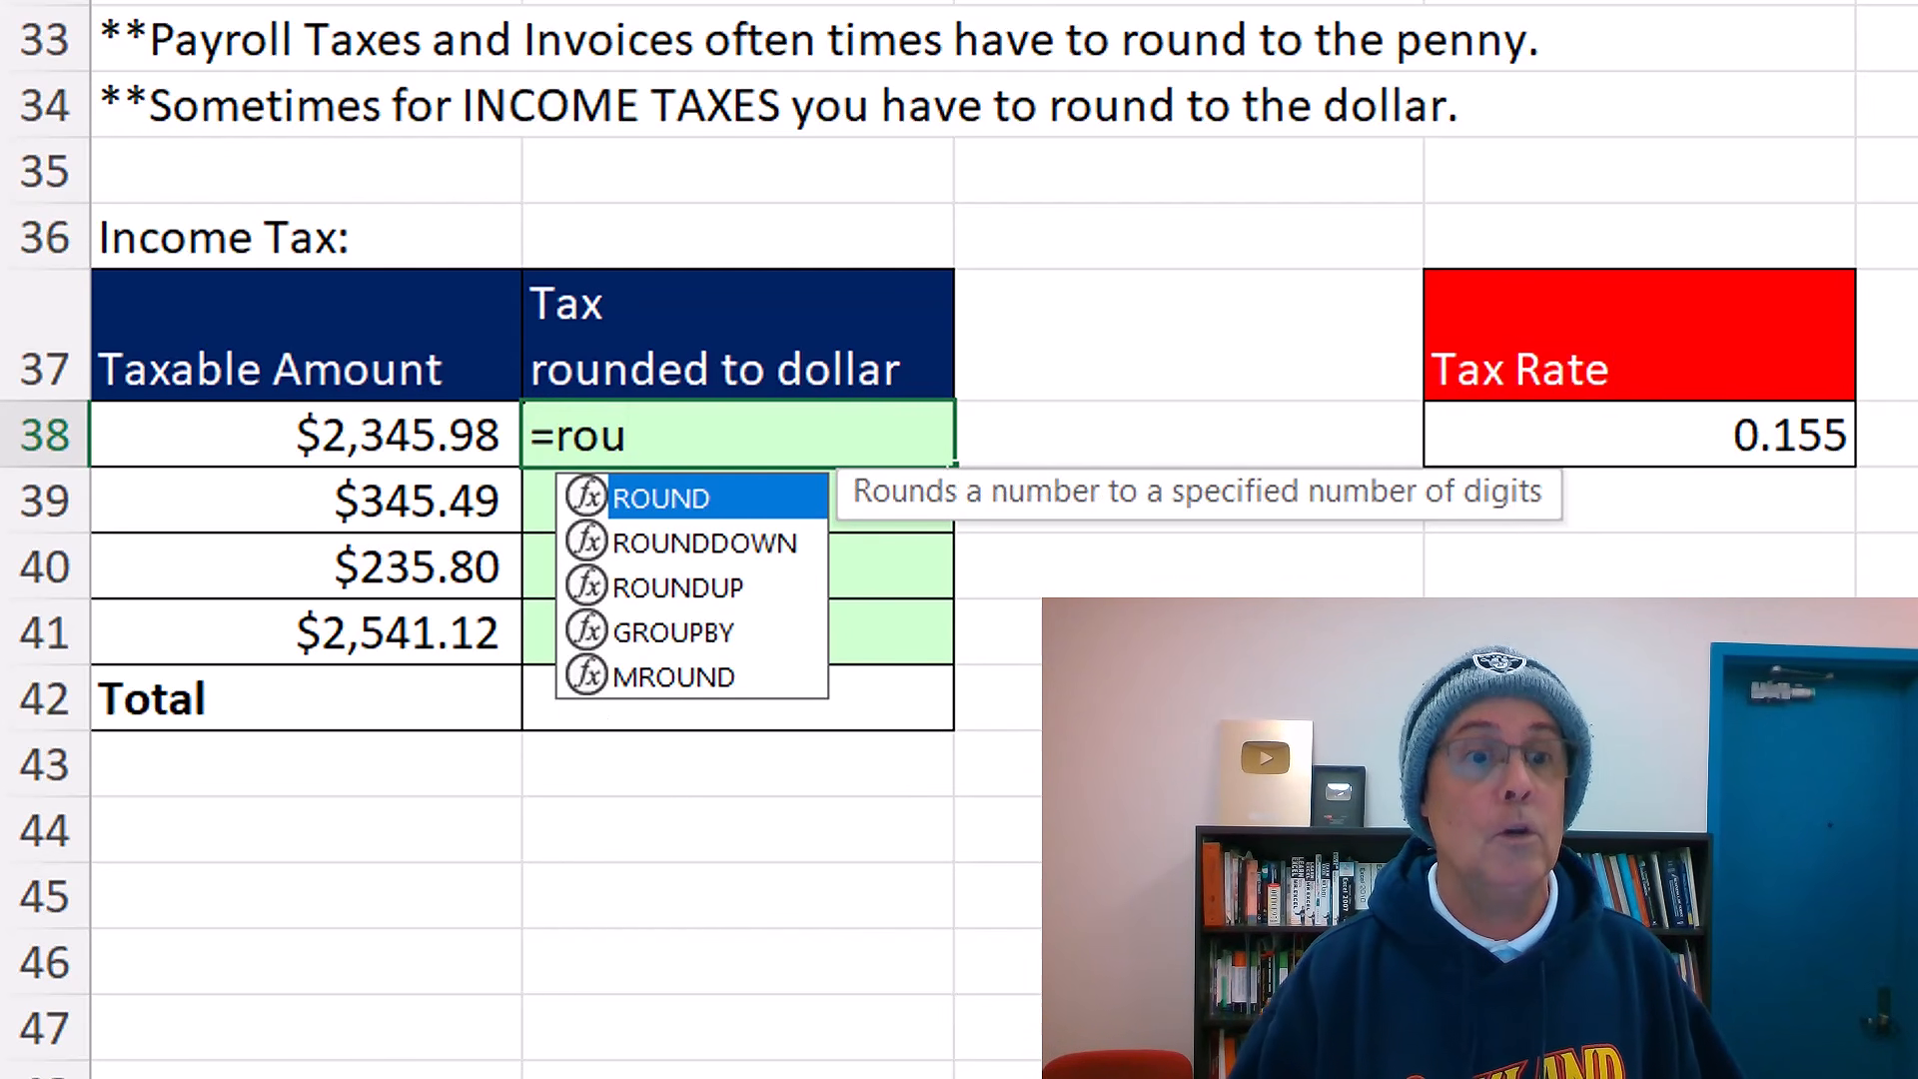
key(Tab)
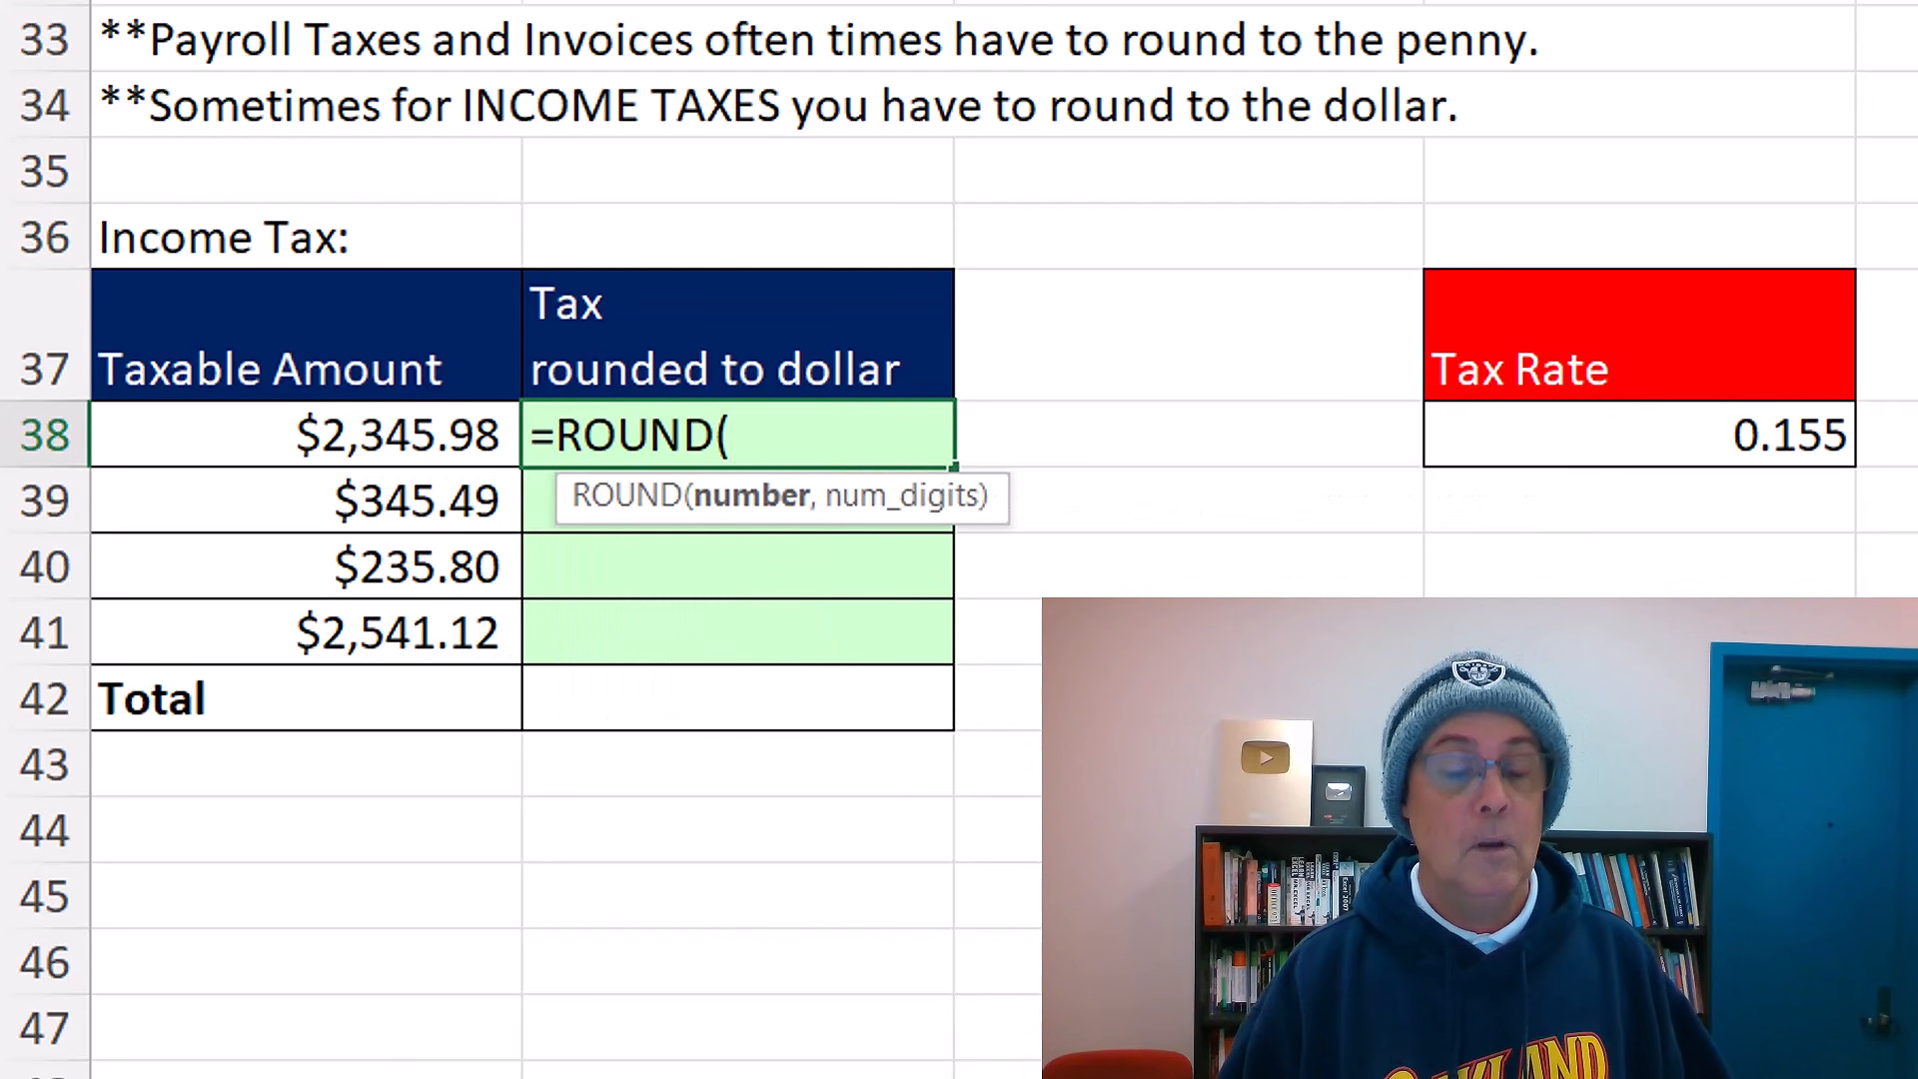
key(Left)
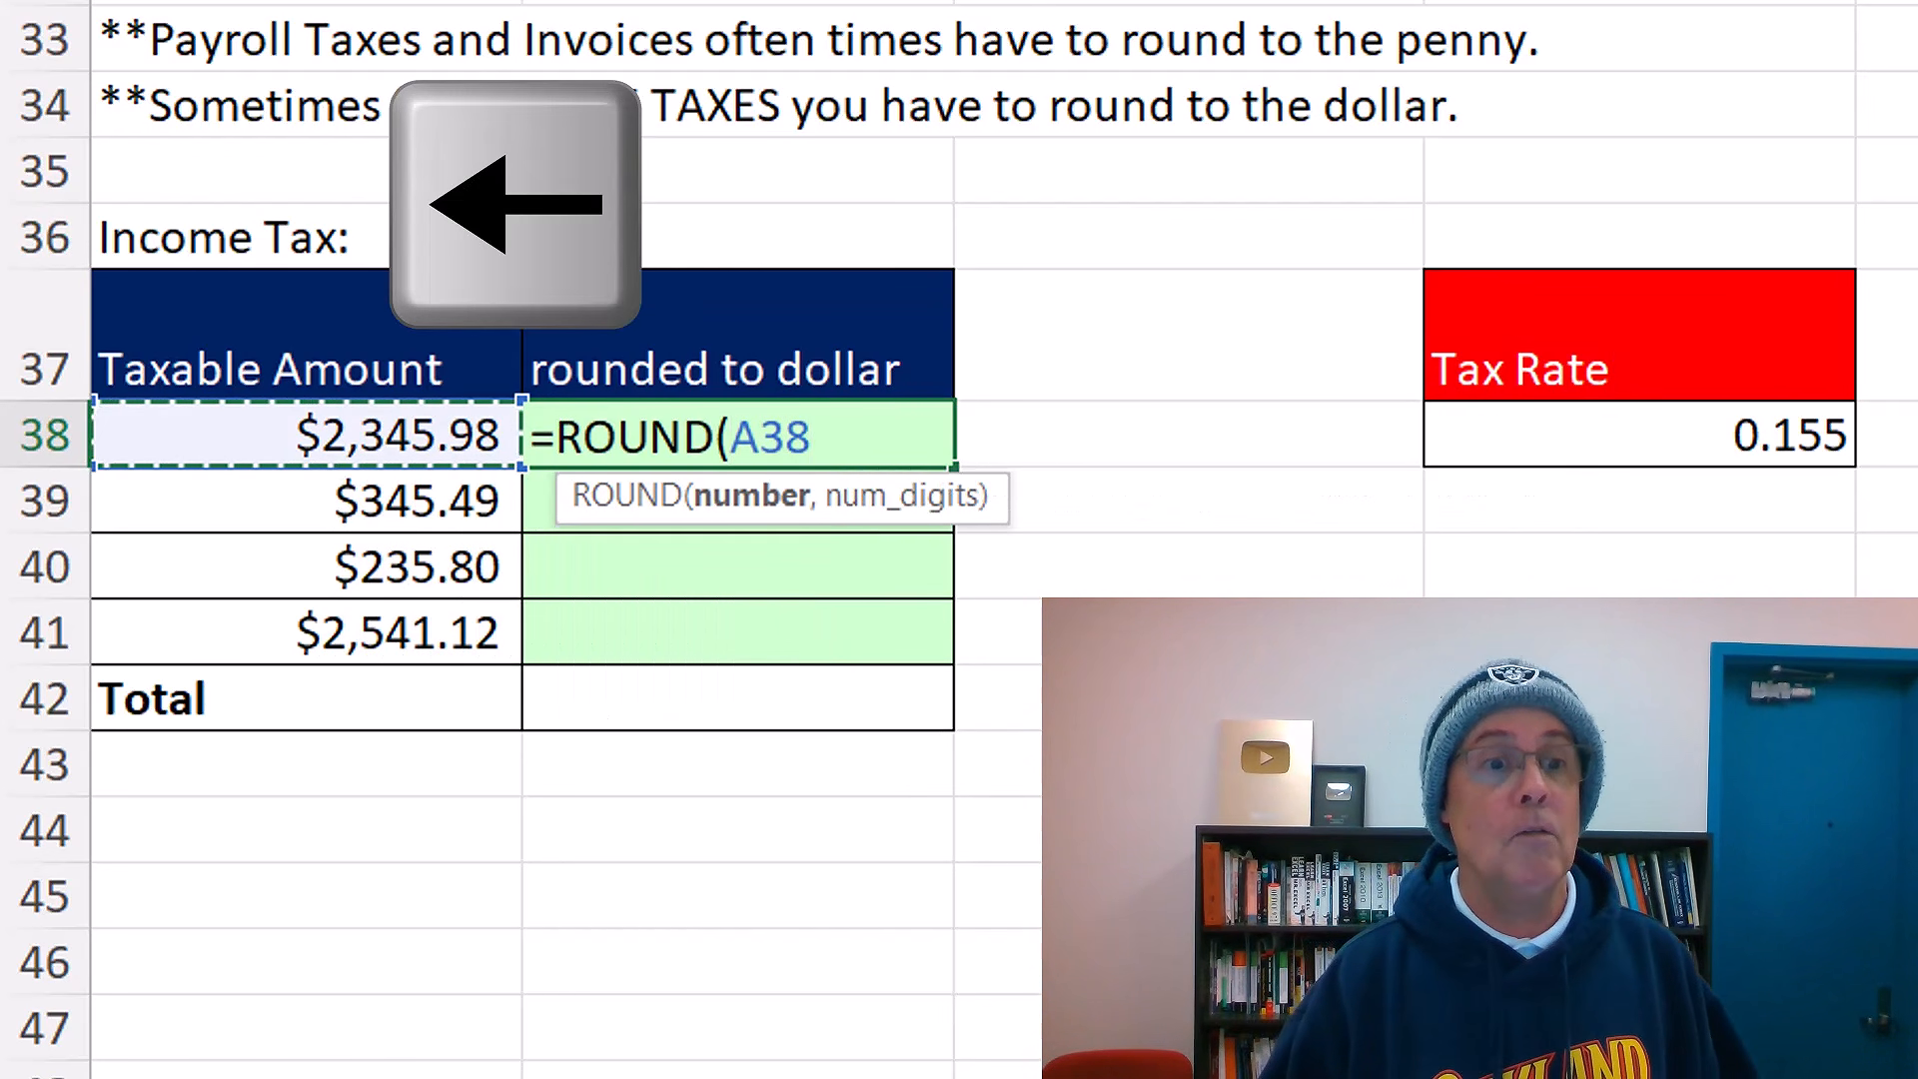
key(shift+Down)
key(shift+Down)
key(shift+Down)
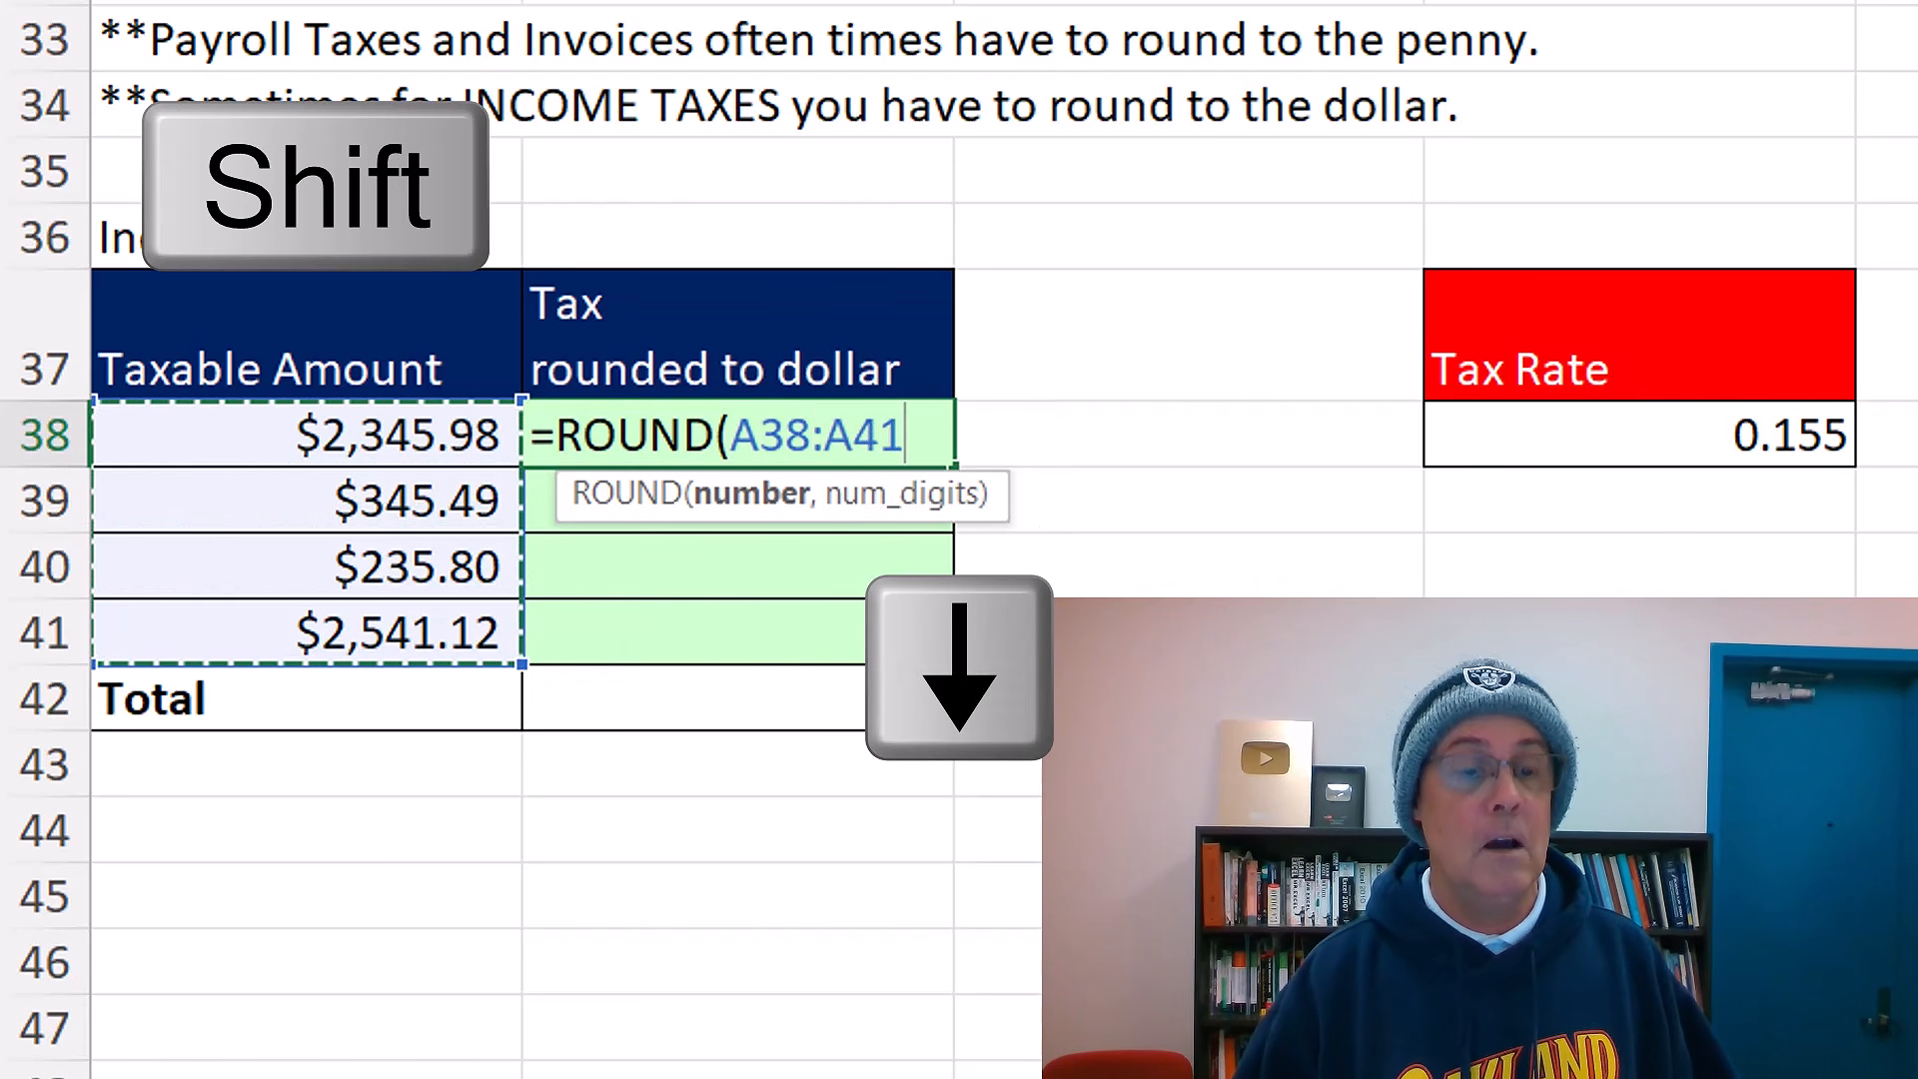
text(*)
key(Right)
key(Right)
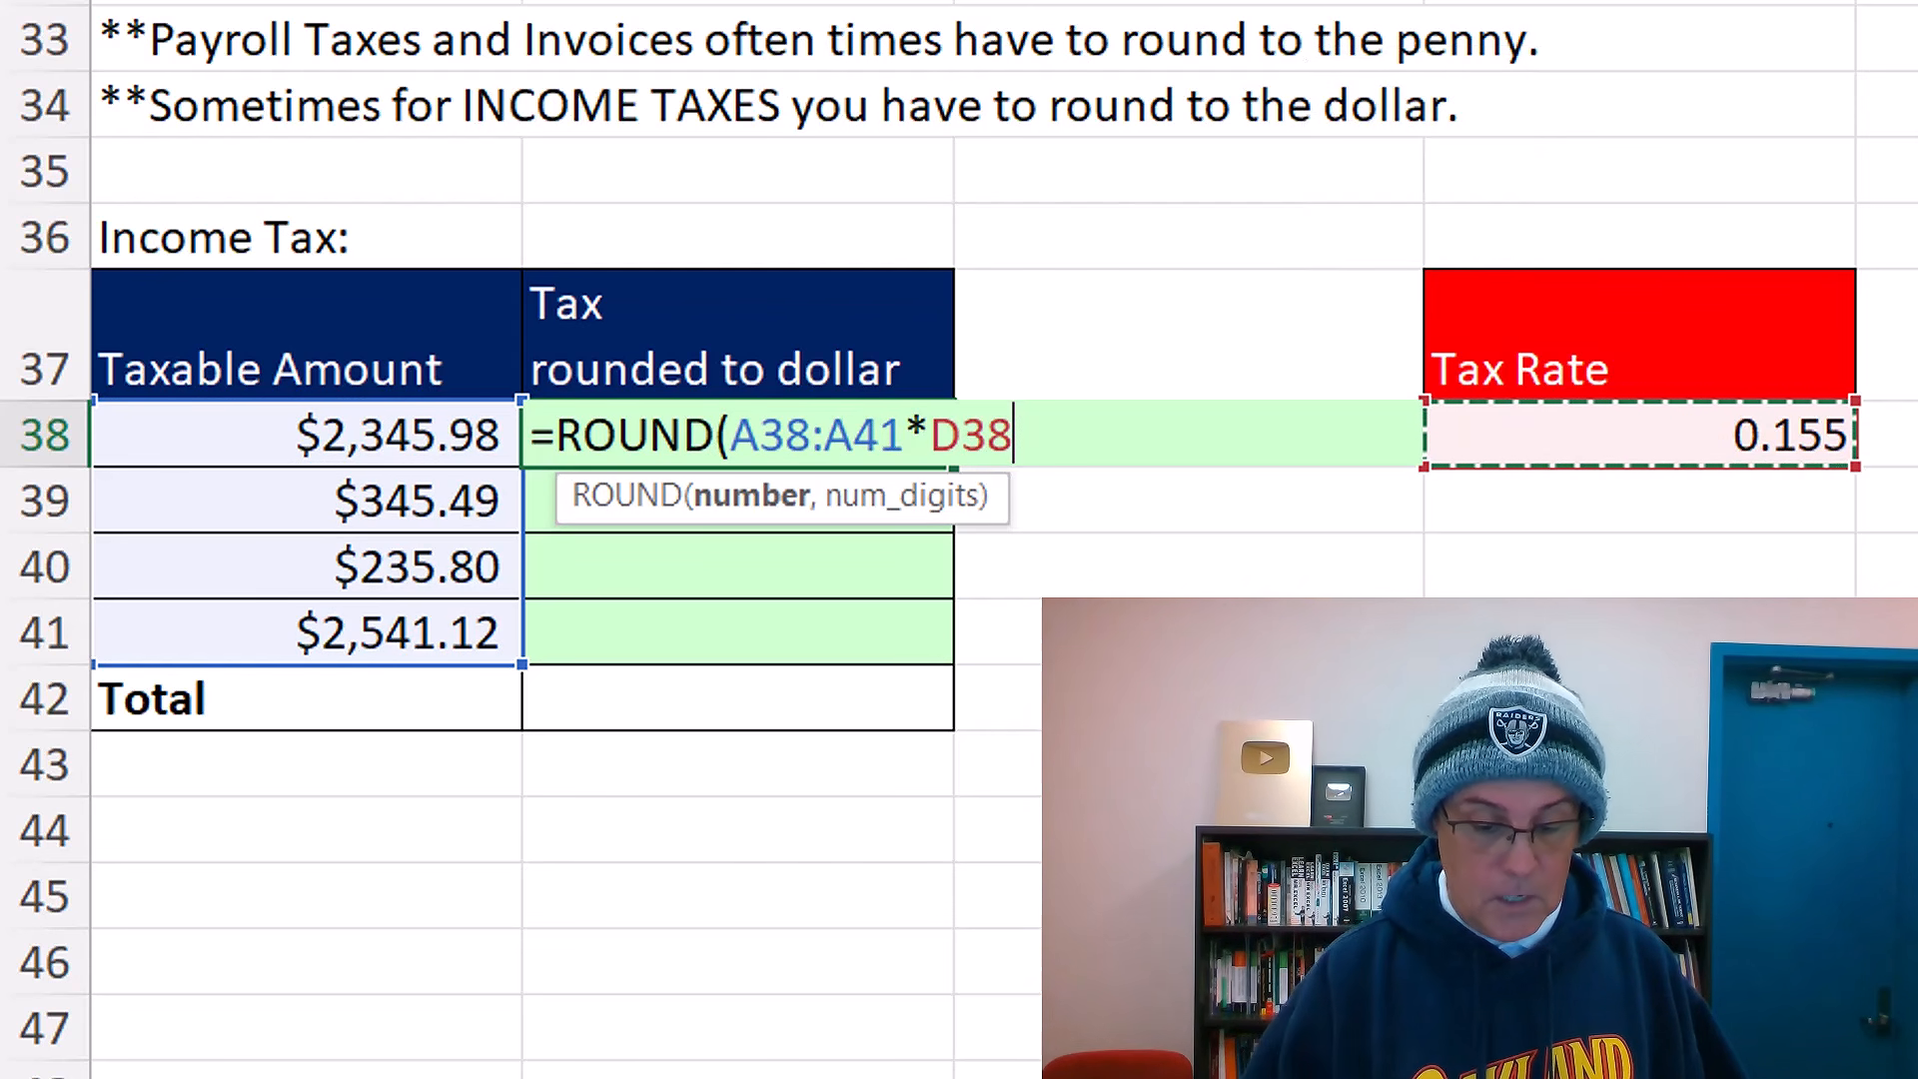
text(,0)
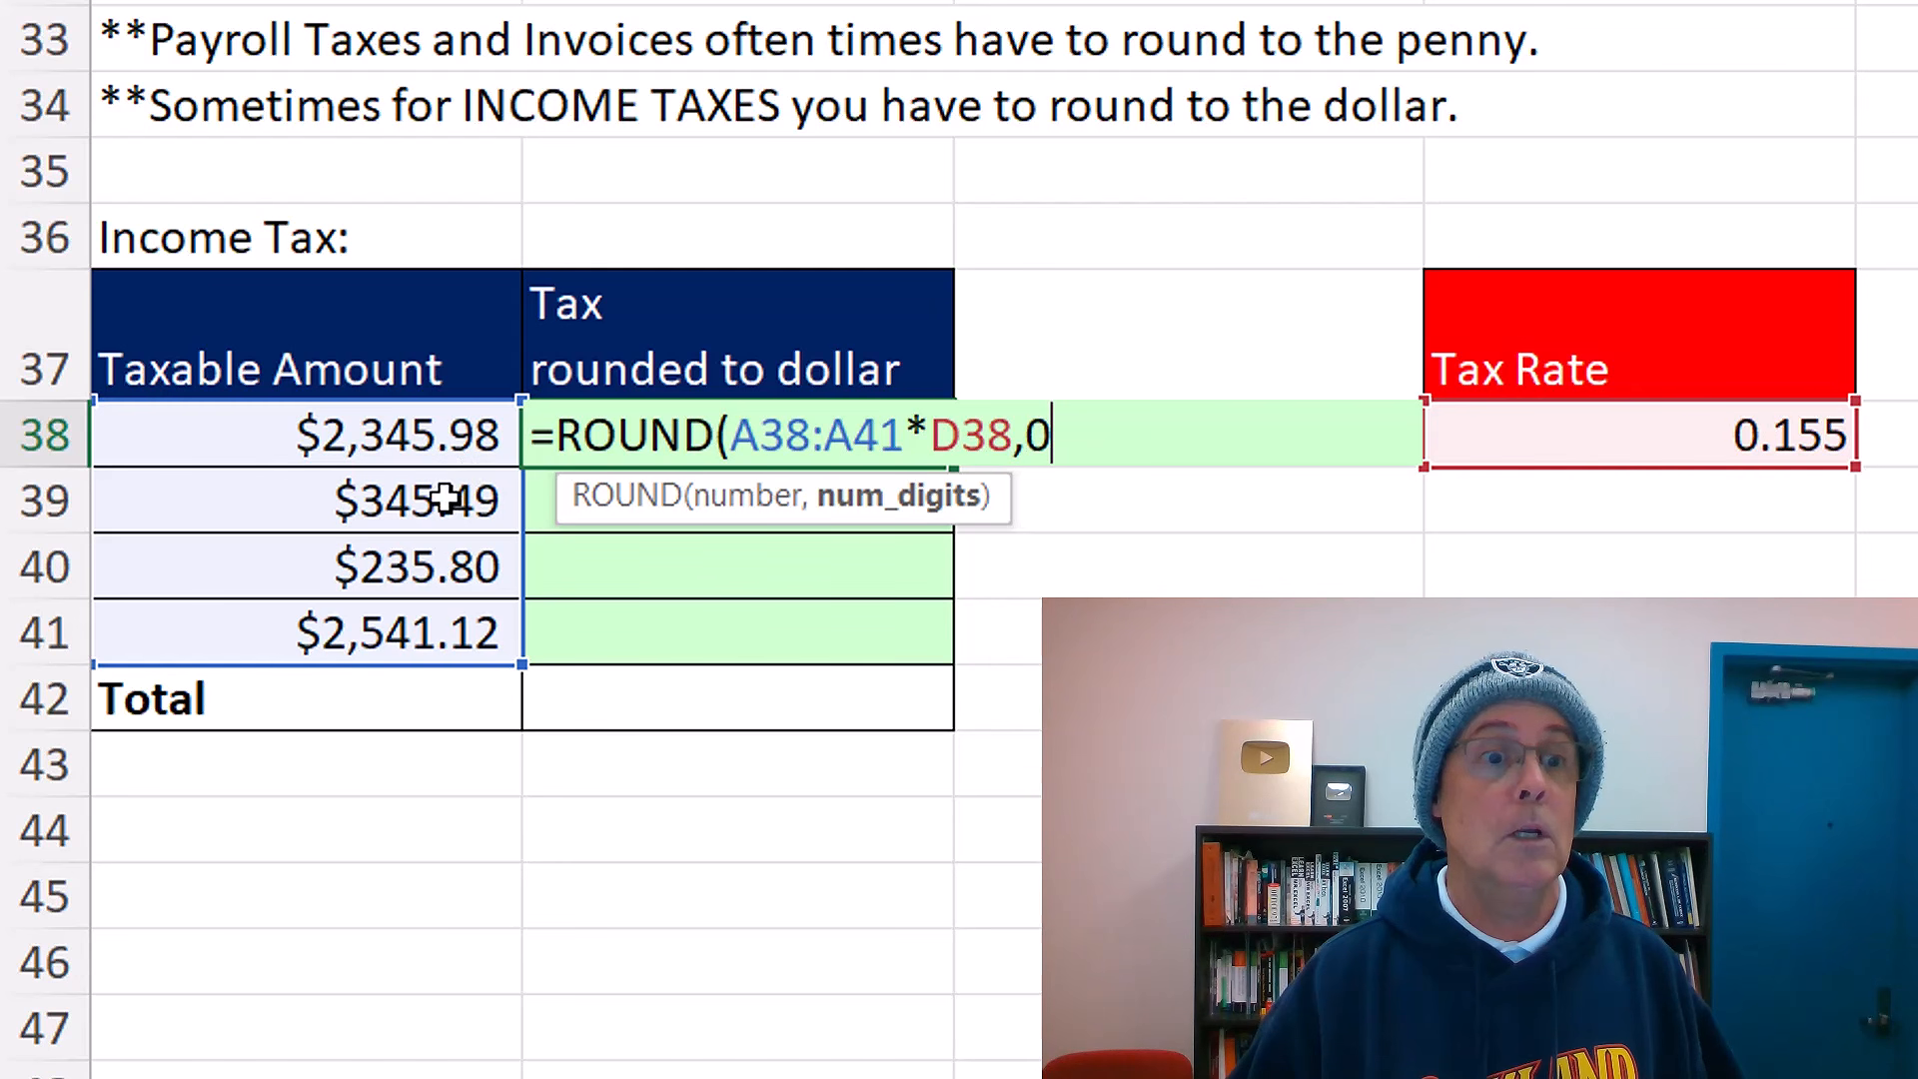
text())
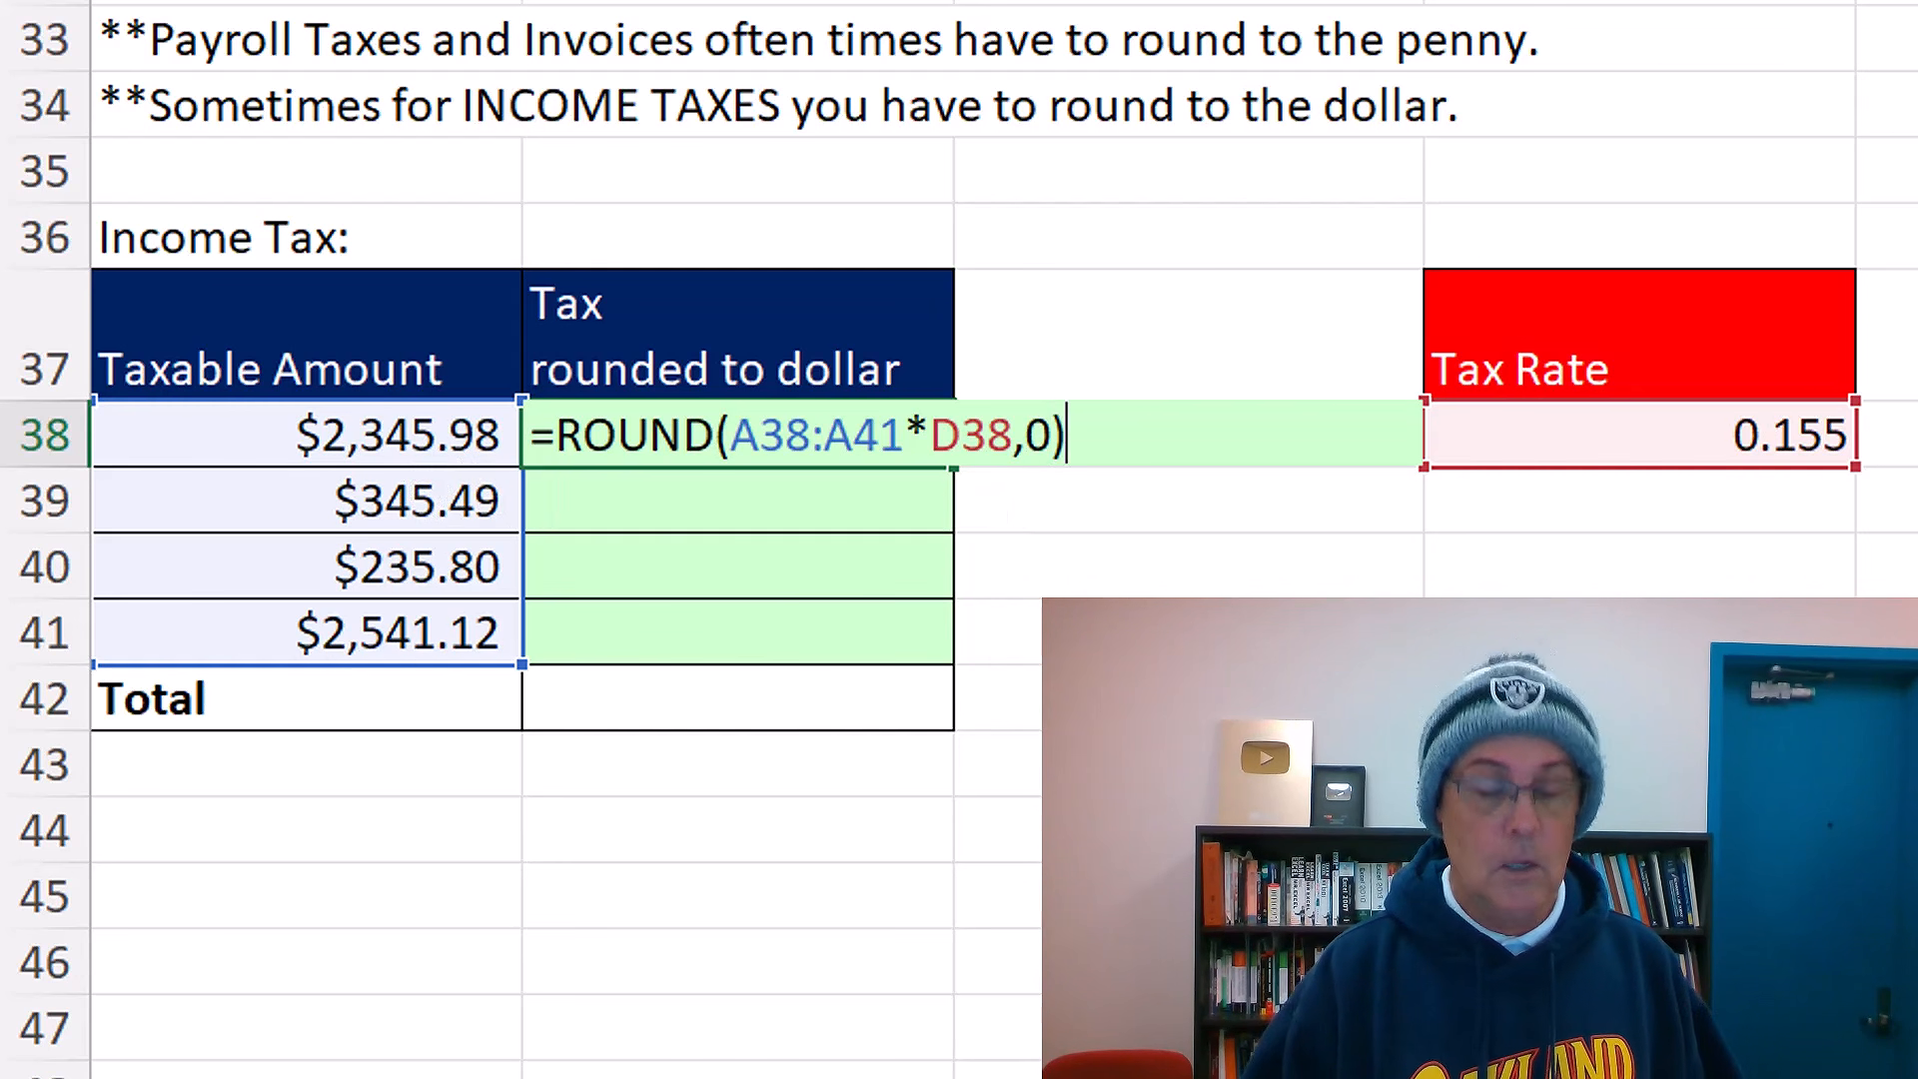
key(Return)
- Total the rounded income taxes in B42 with the formula =SUM(B38#)
key(Down)
key(Down)
key(Down)
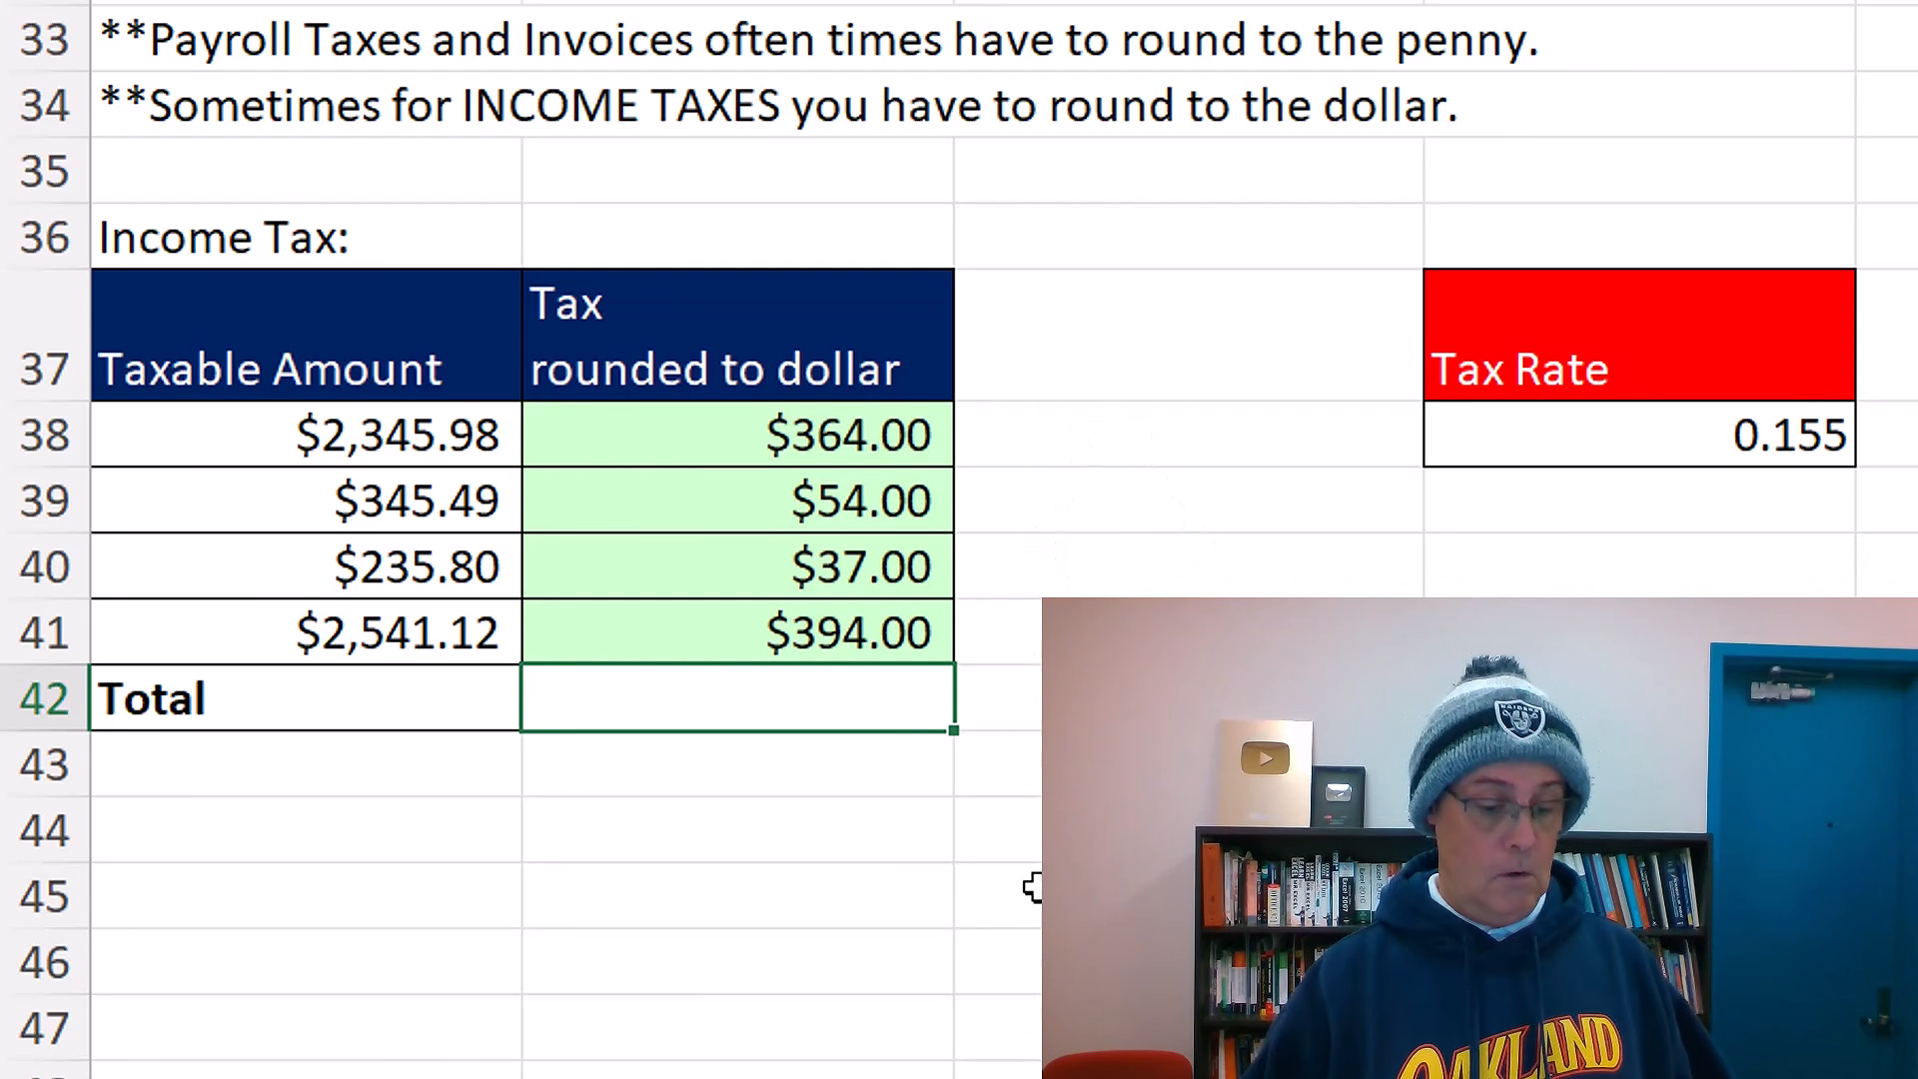
key(alt+equal)
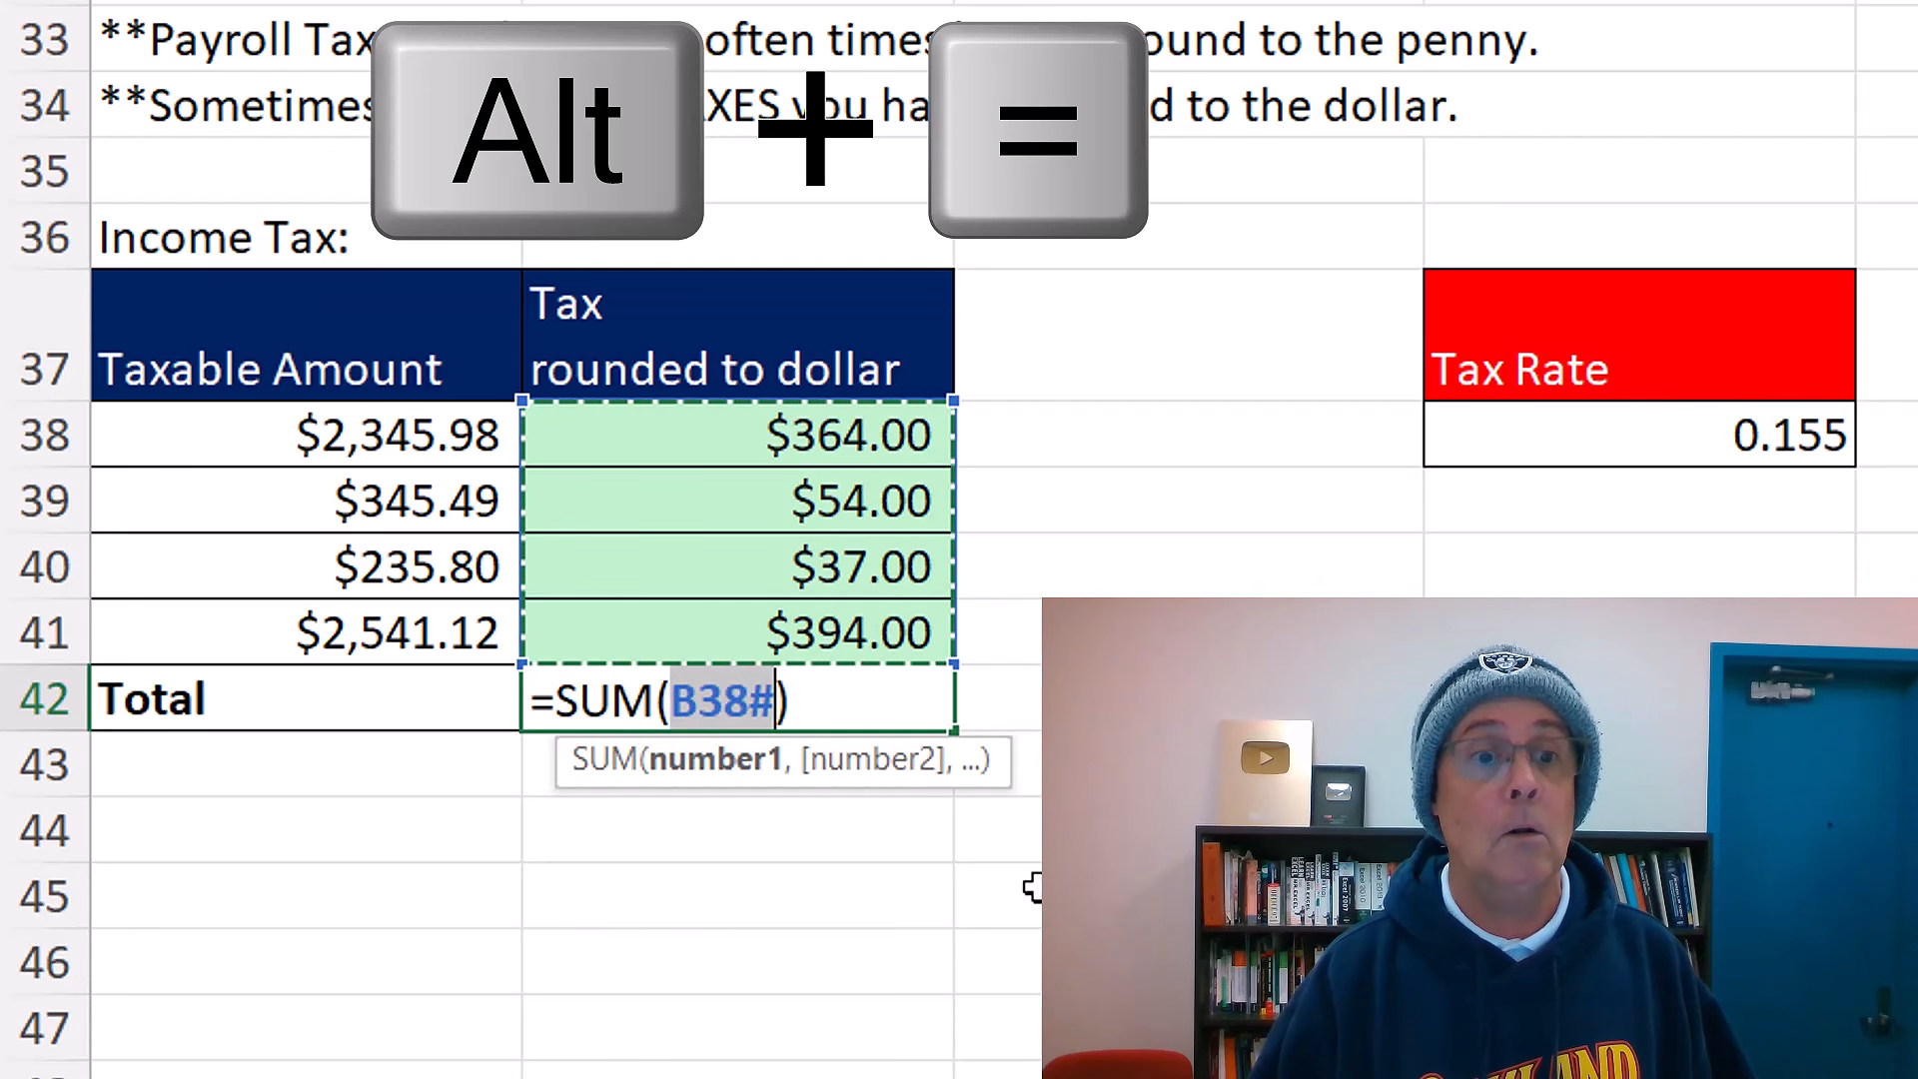
key(Return)
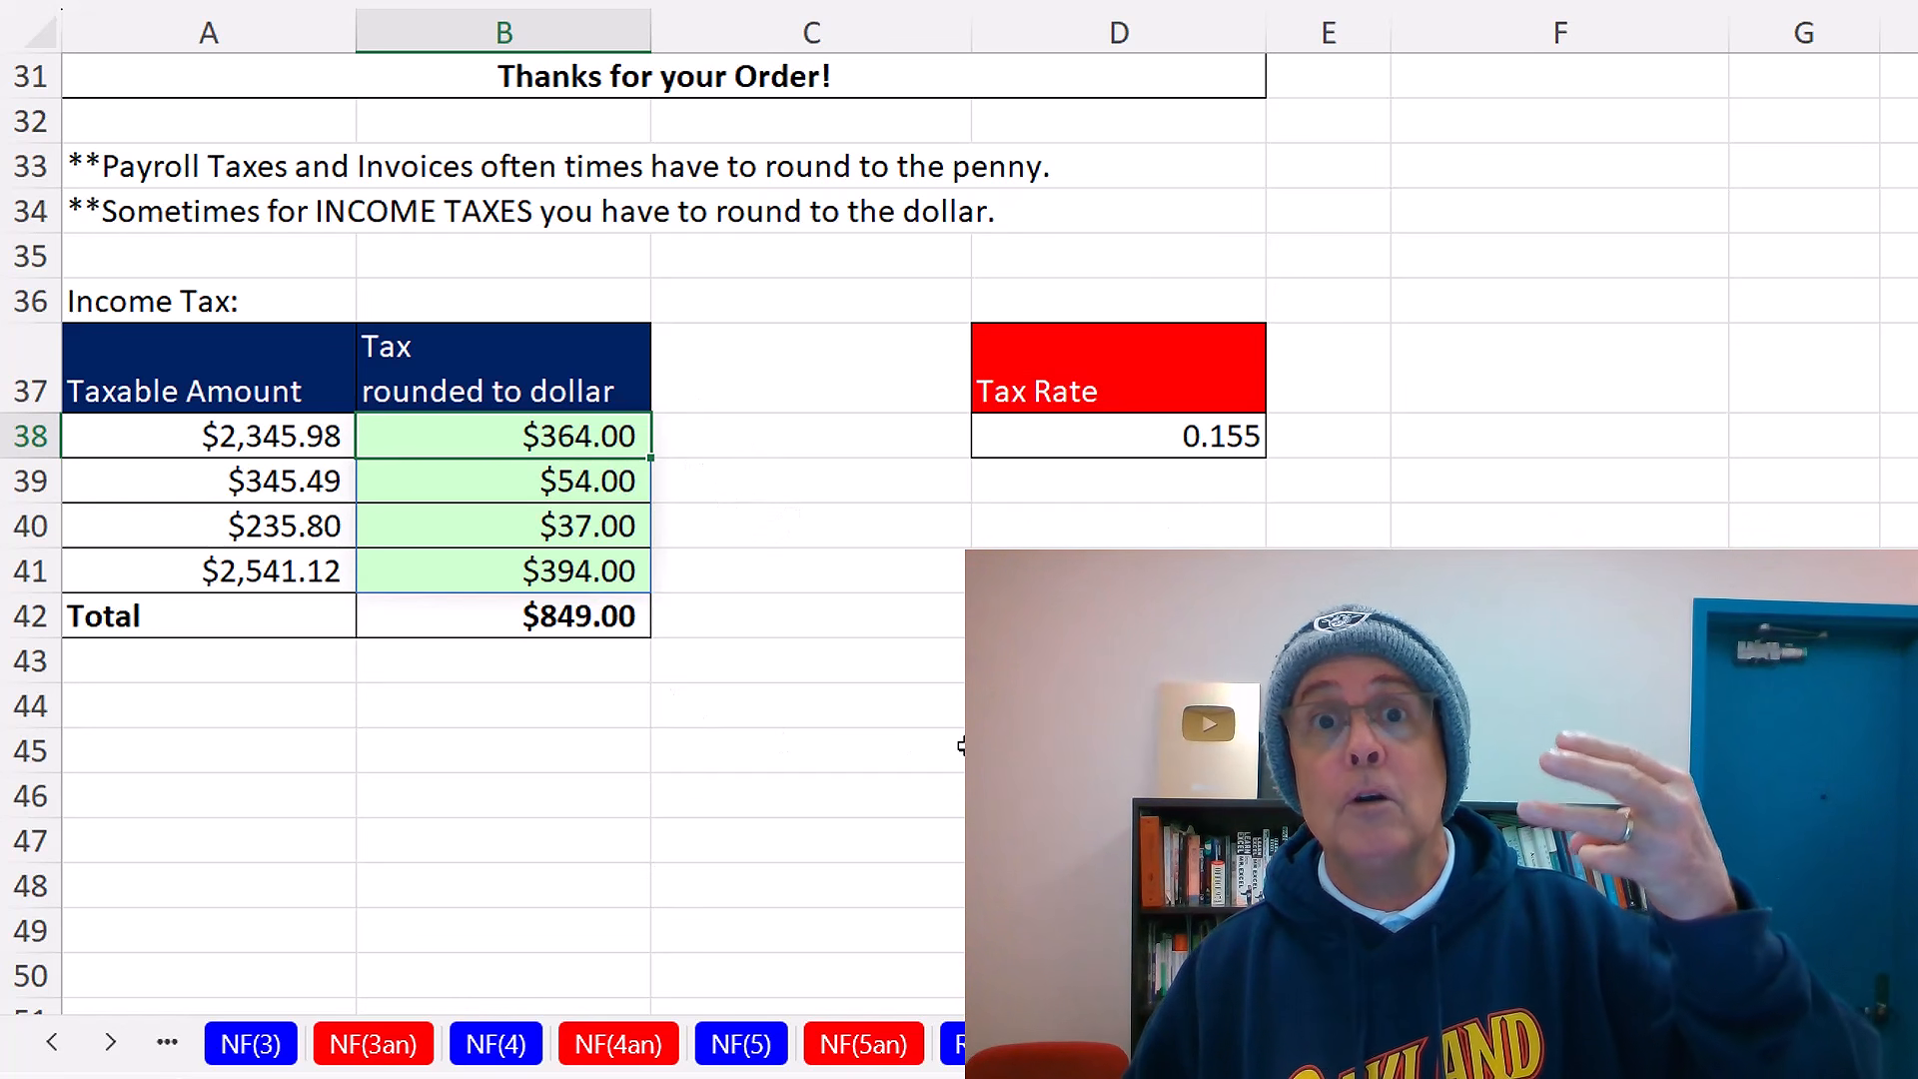
- Review the completed invoice and the payroll deductions with and without ROUND above the income tax table
scroll(693, 708, up, 3)
scroll(693, 707, up, 1)
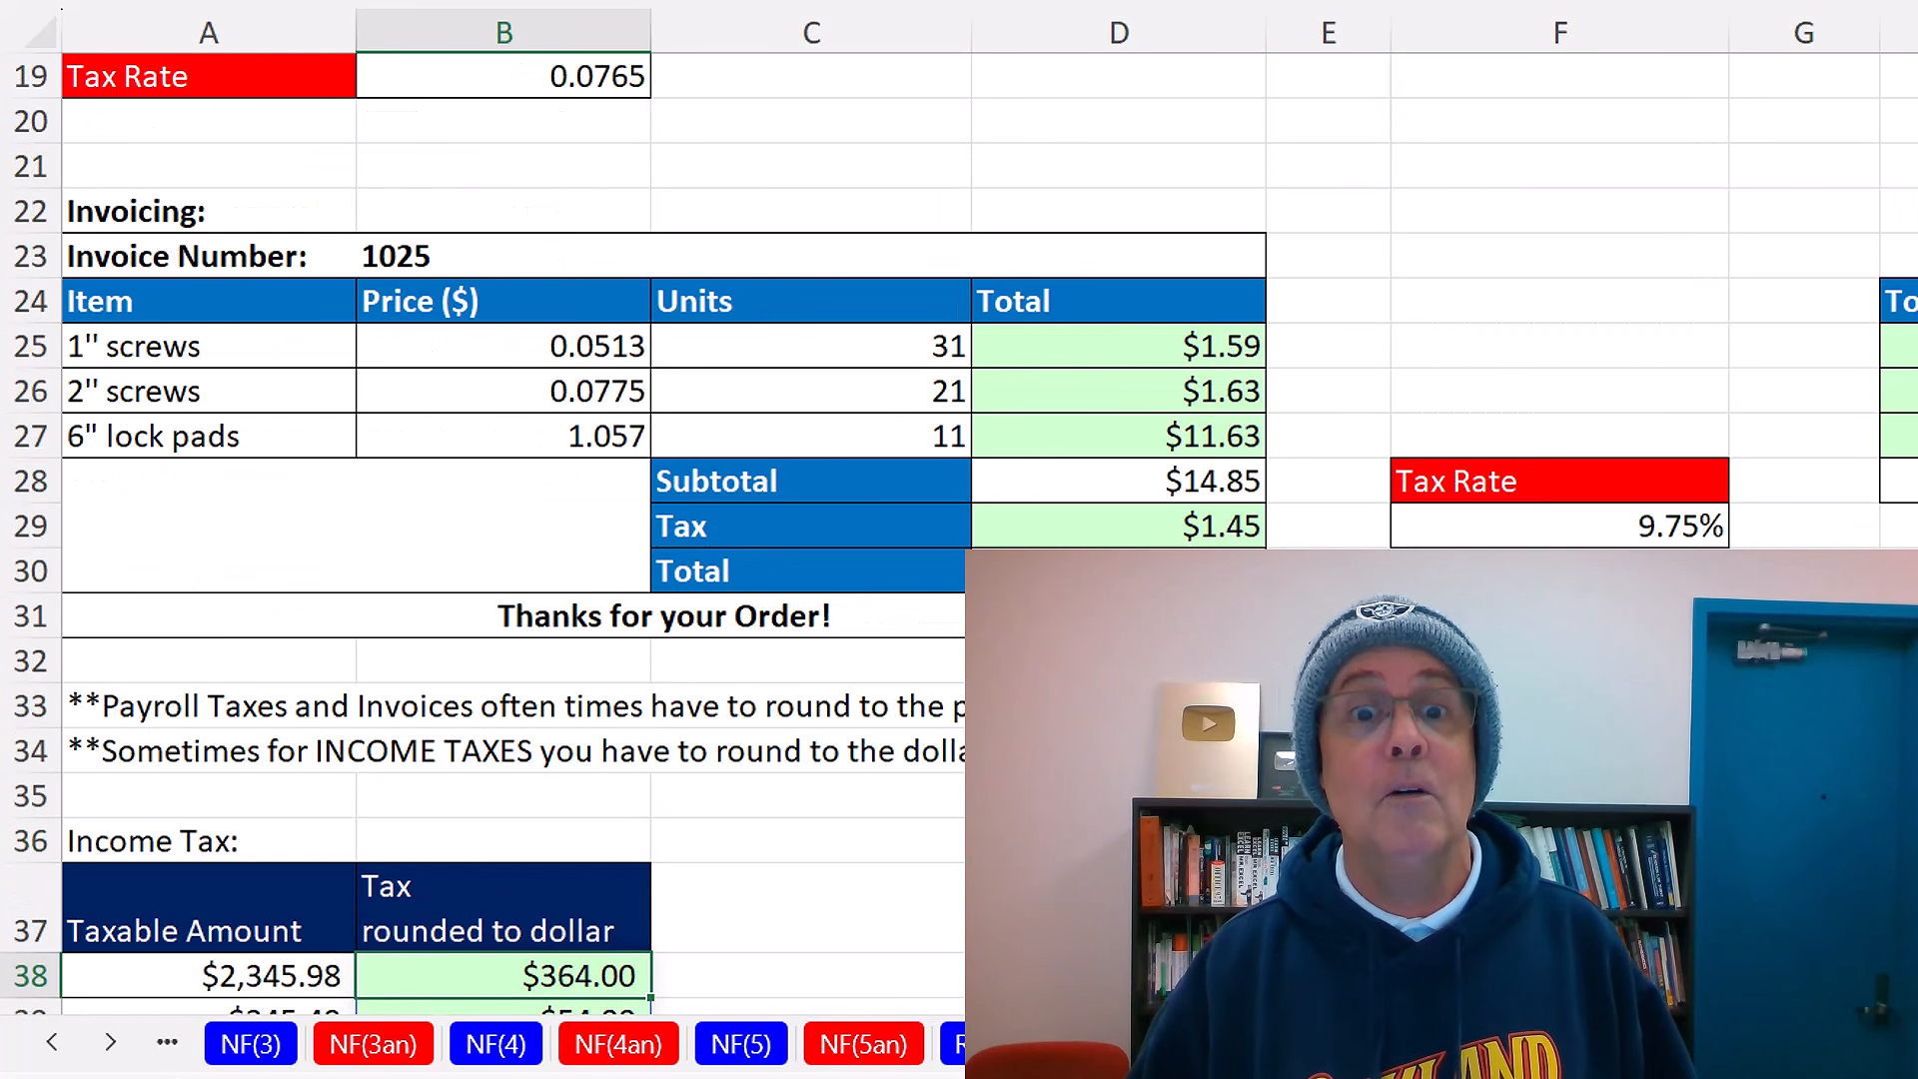
scroll(973, 734, down, 1)
scroll(1153, 645, up, 2)
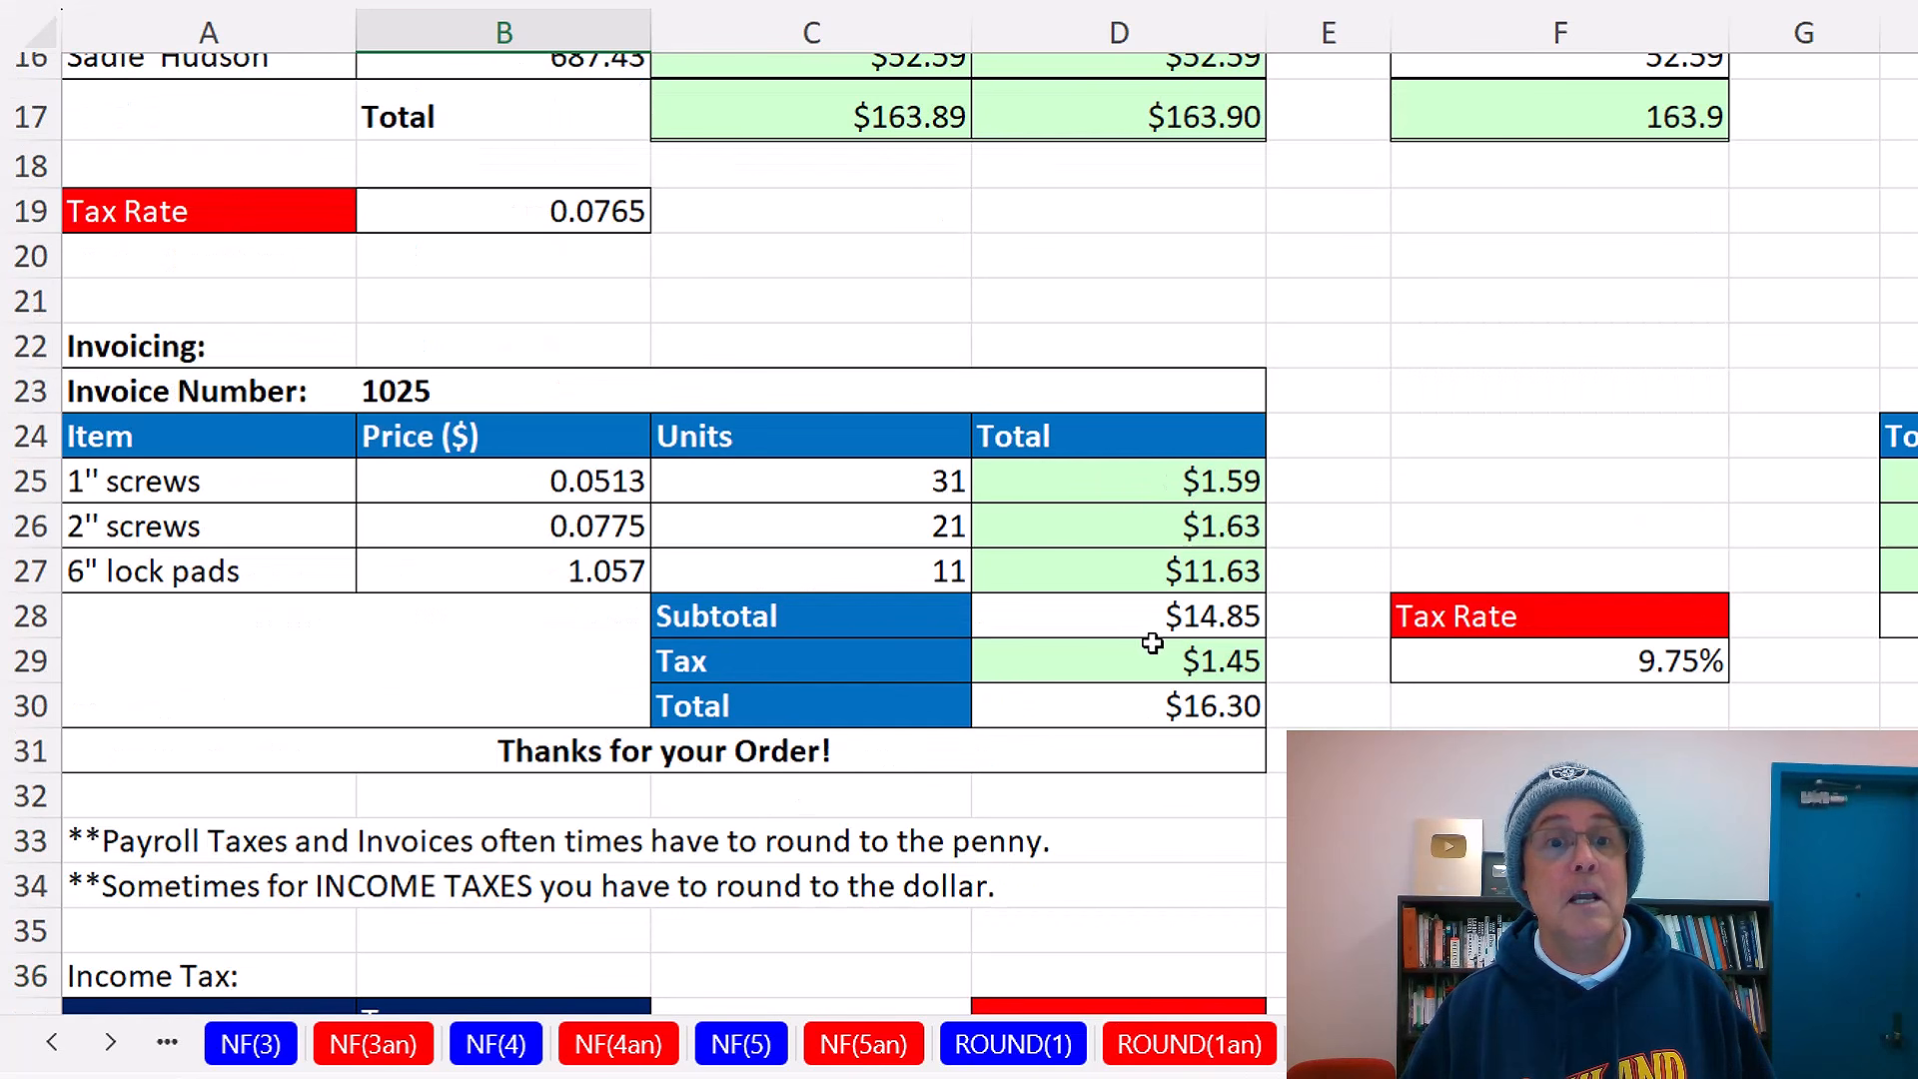
scroll(1112, 569, up, 5)
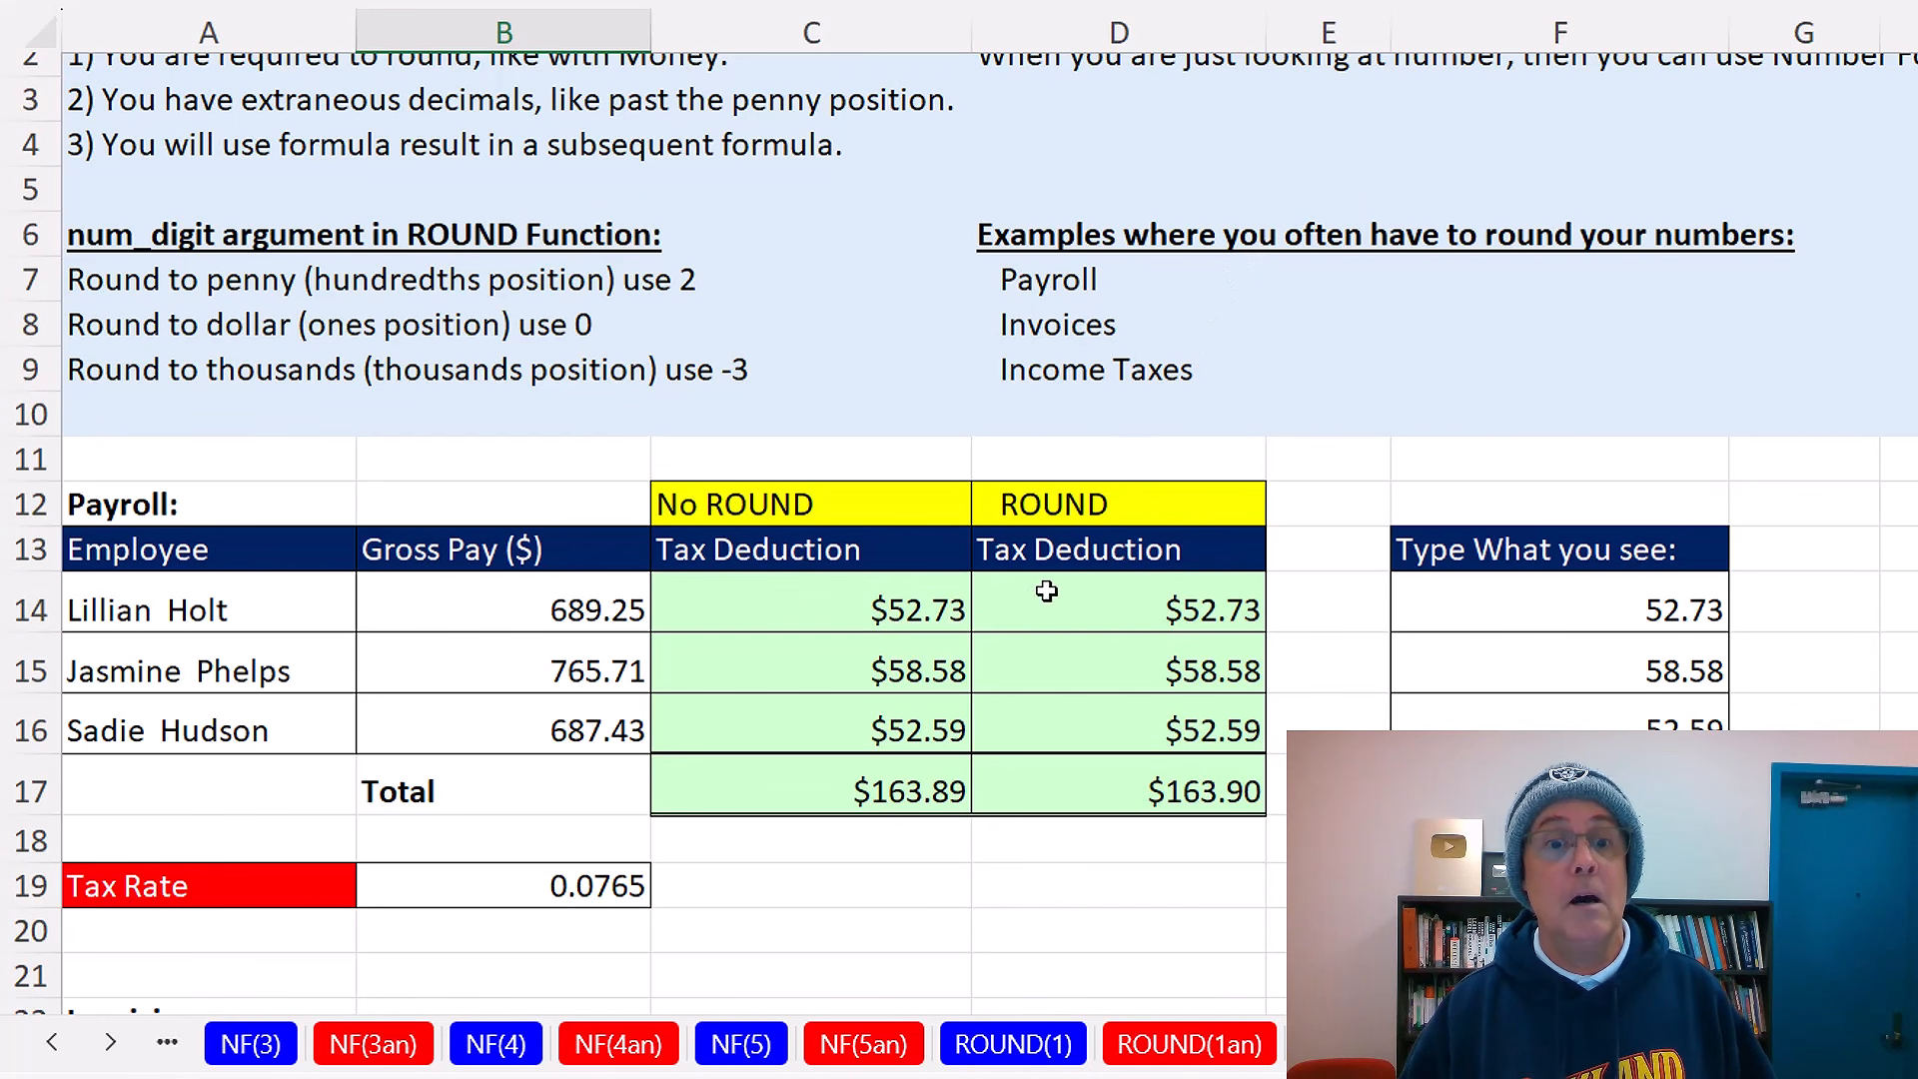
- Review the rounding and number formatting examples on the sheets ROUND(1), NF(5), NF(4), NF(3), NF(2) and NF(1), in that order
click(1049, 1044)
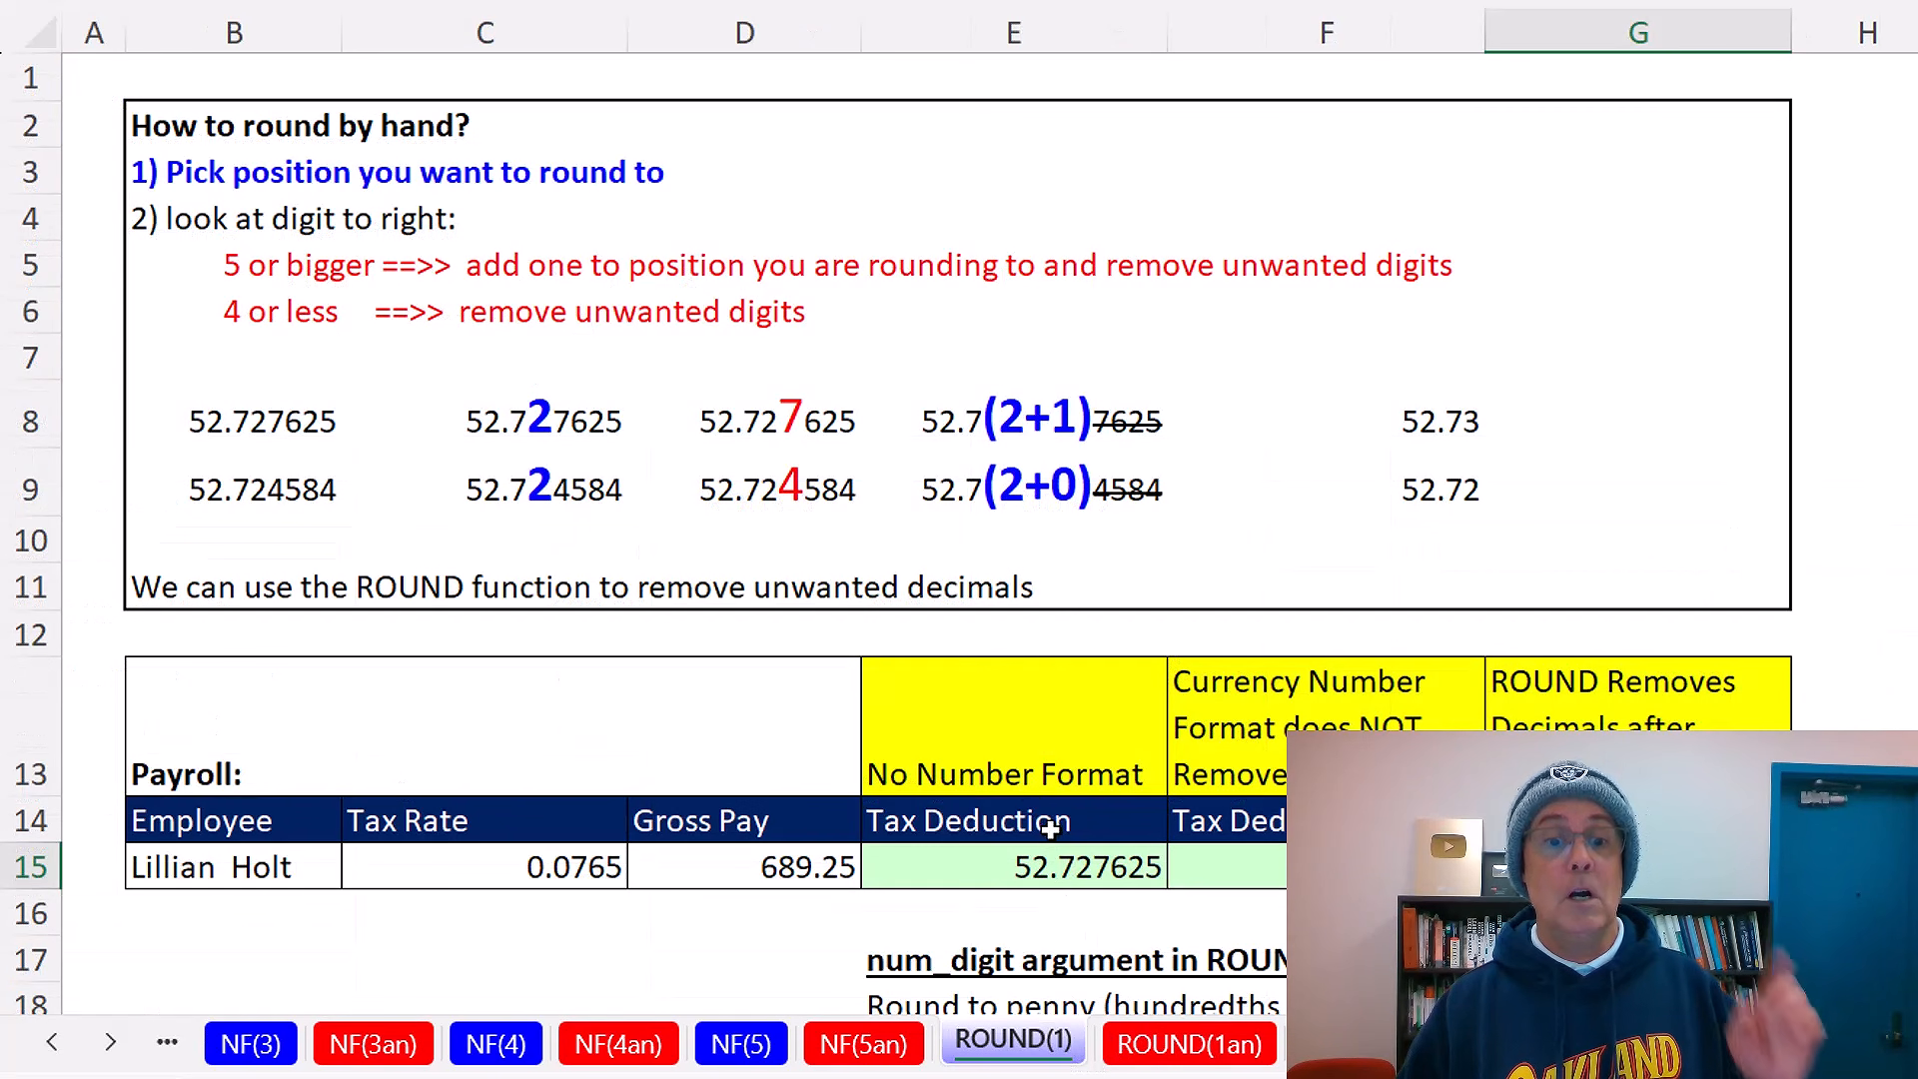
click(742, 1044)
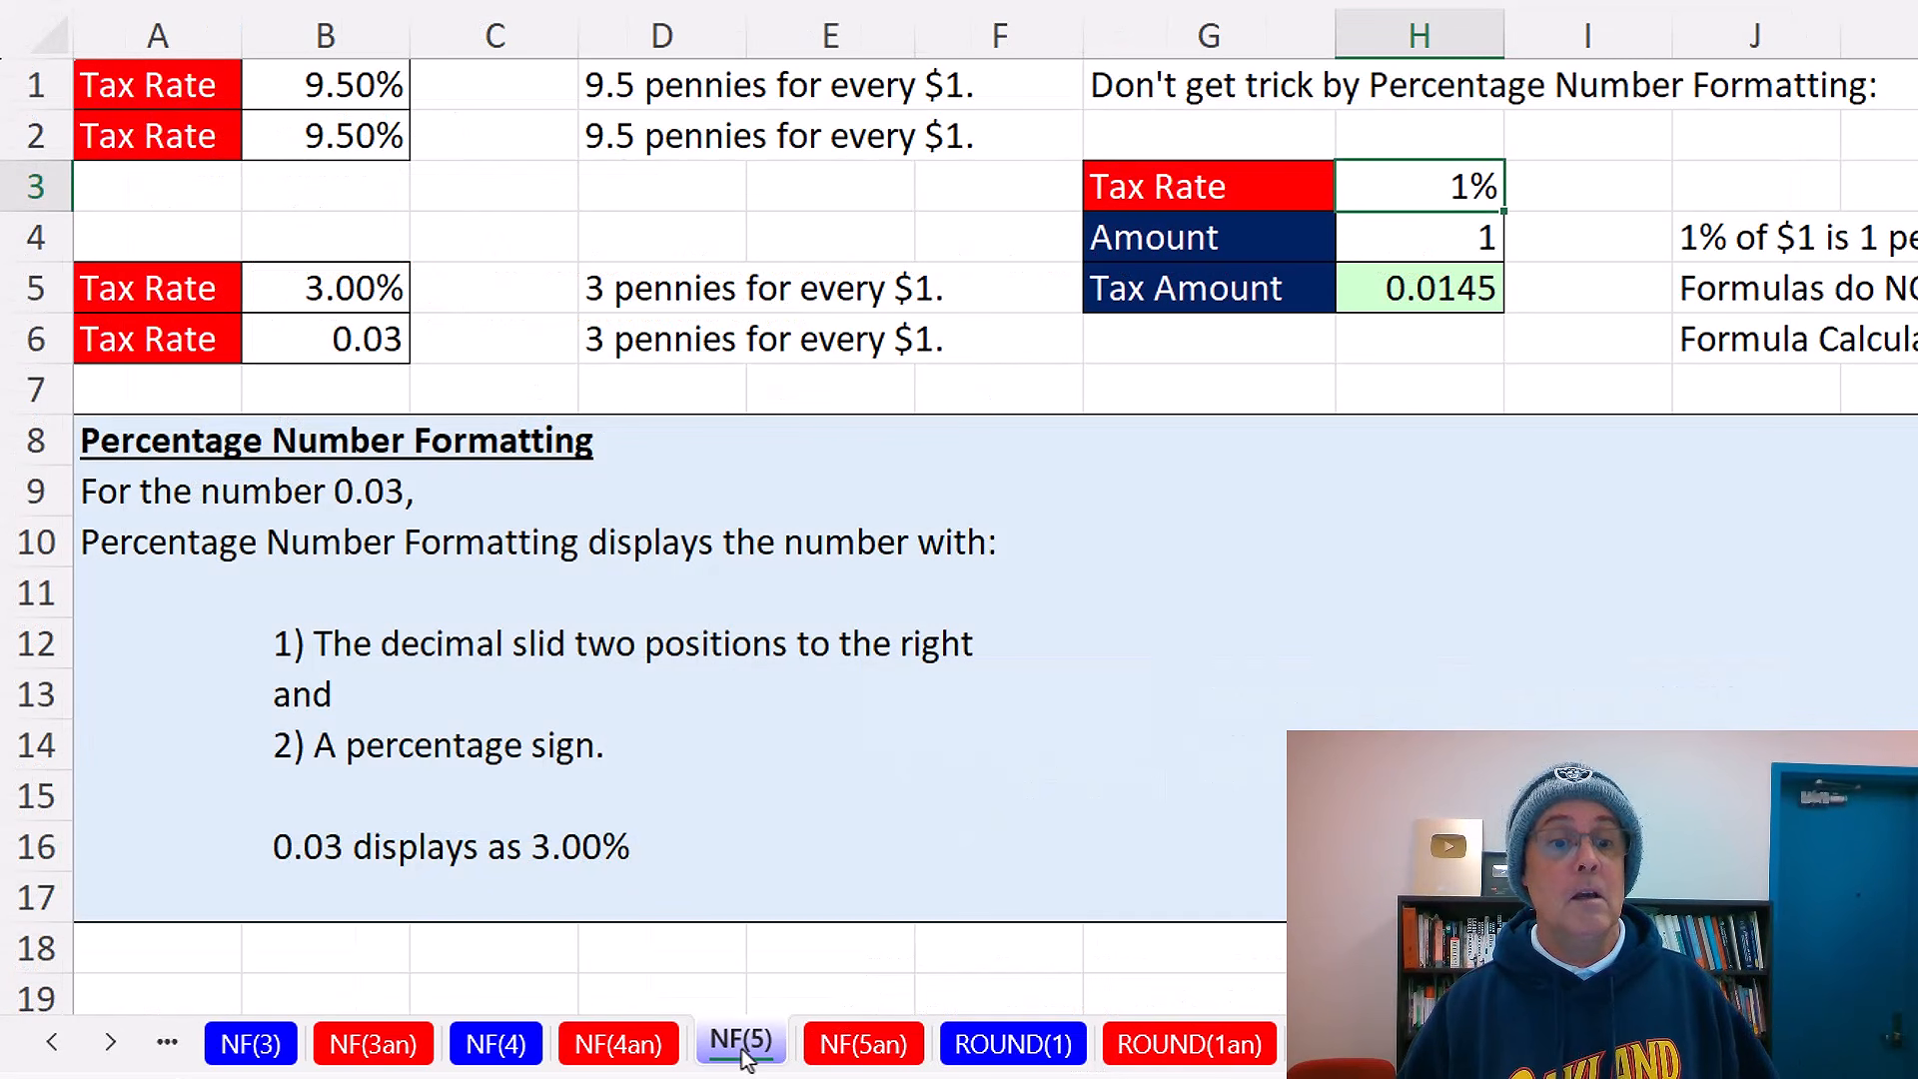
click(500, 1047)
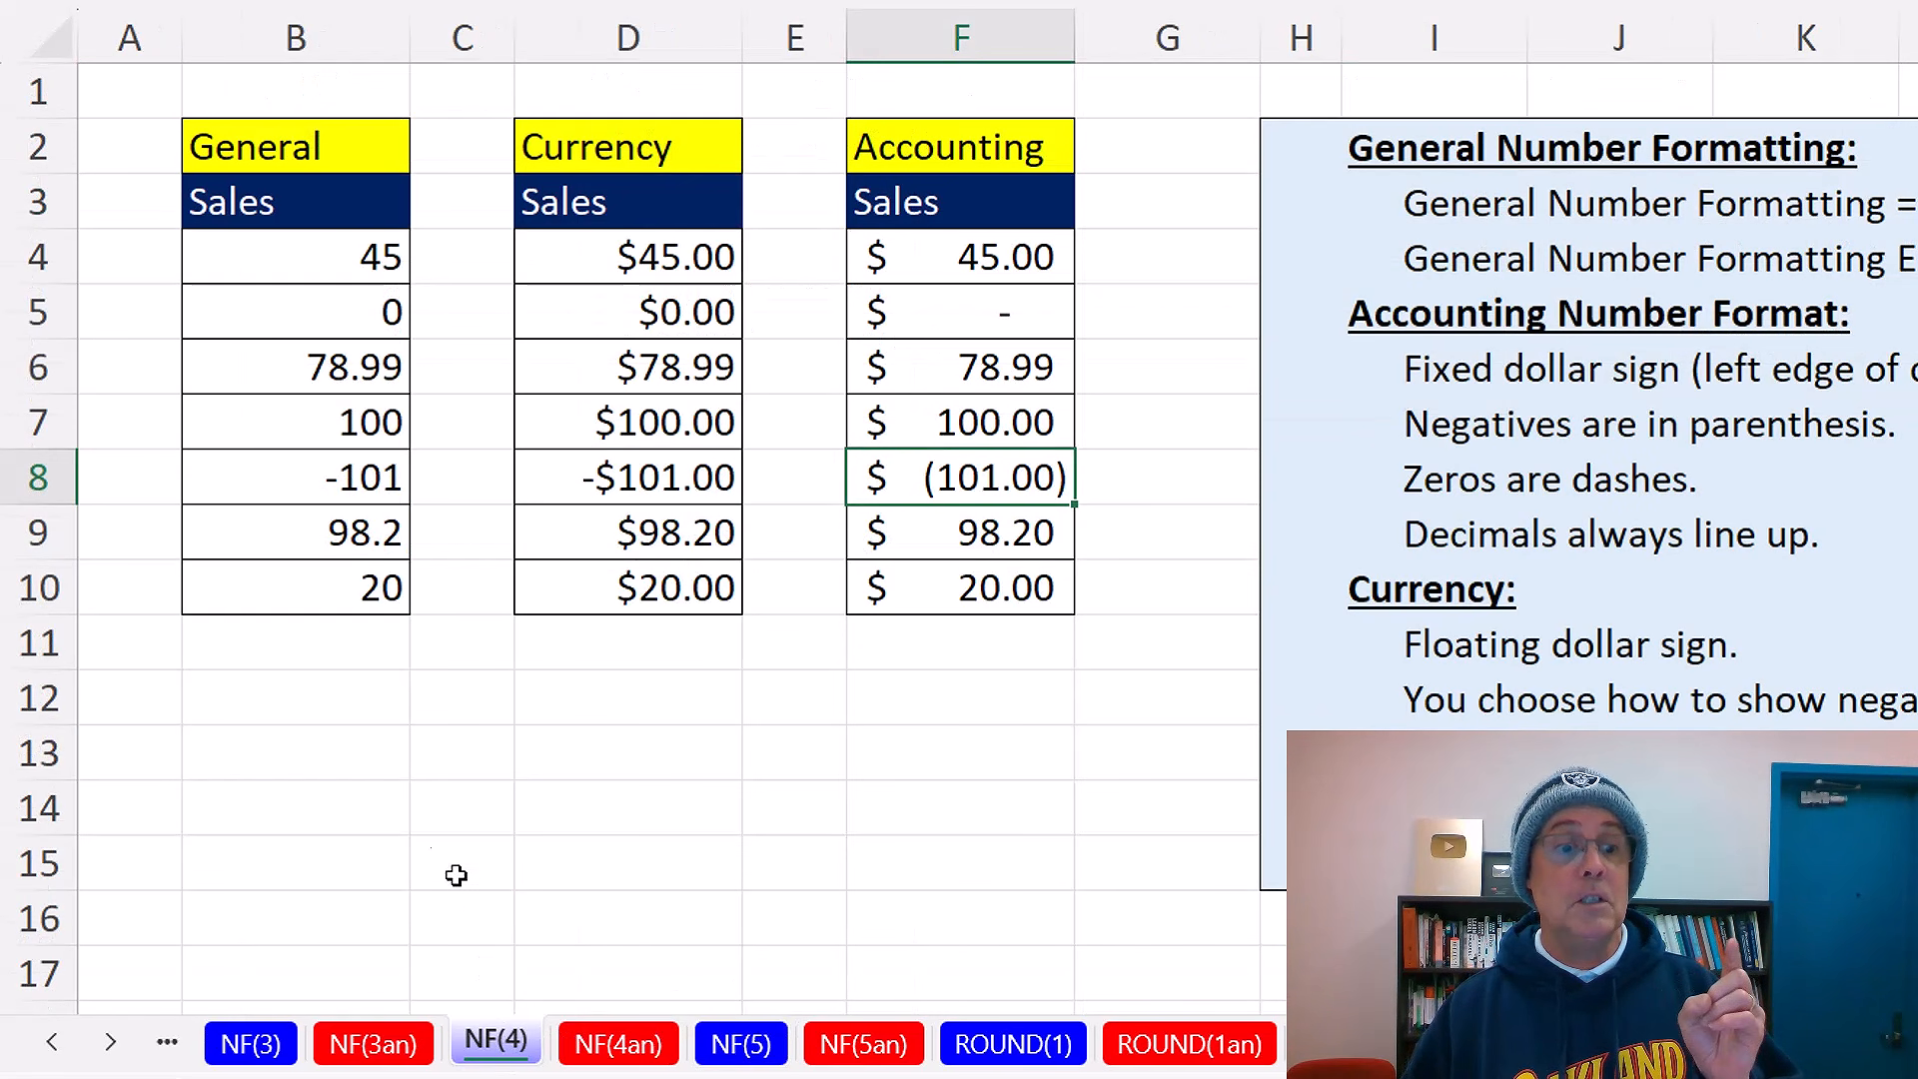
click(251, 1044)
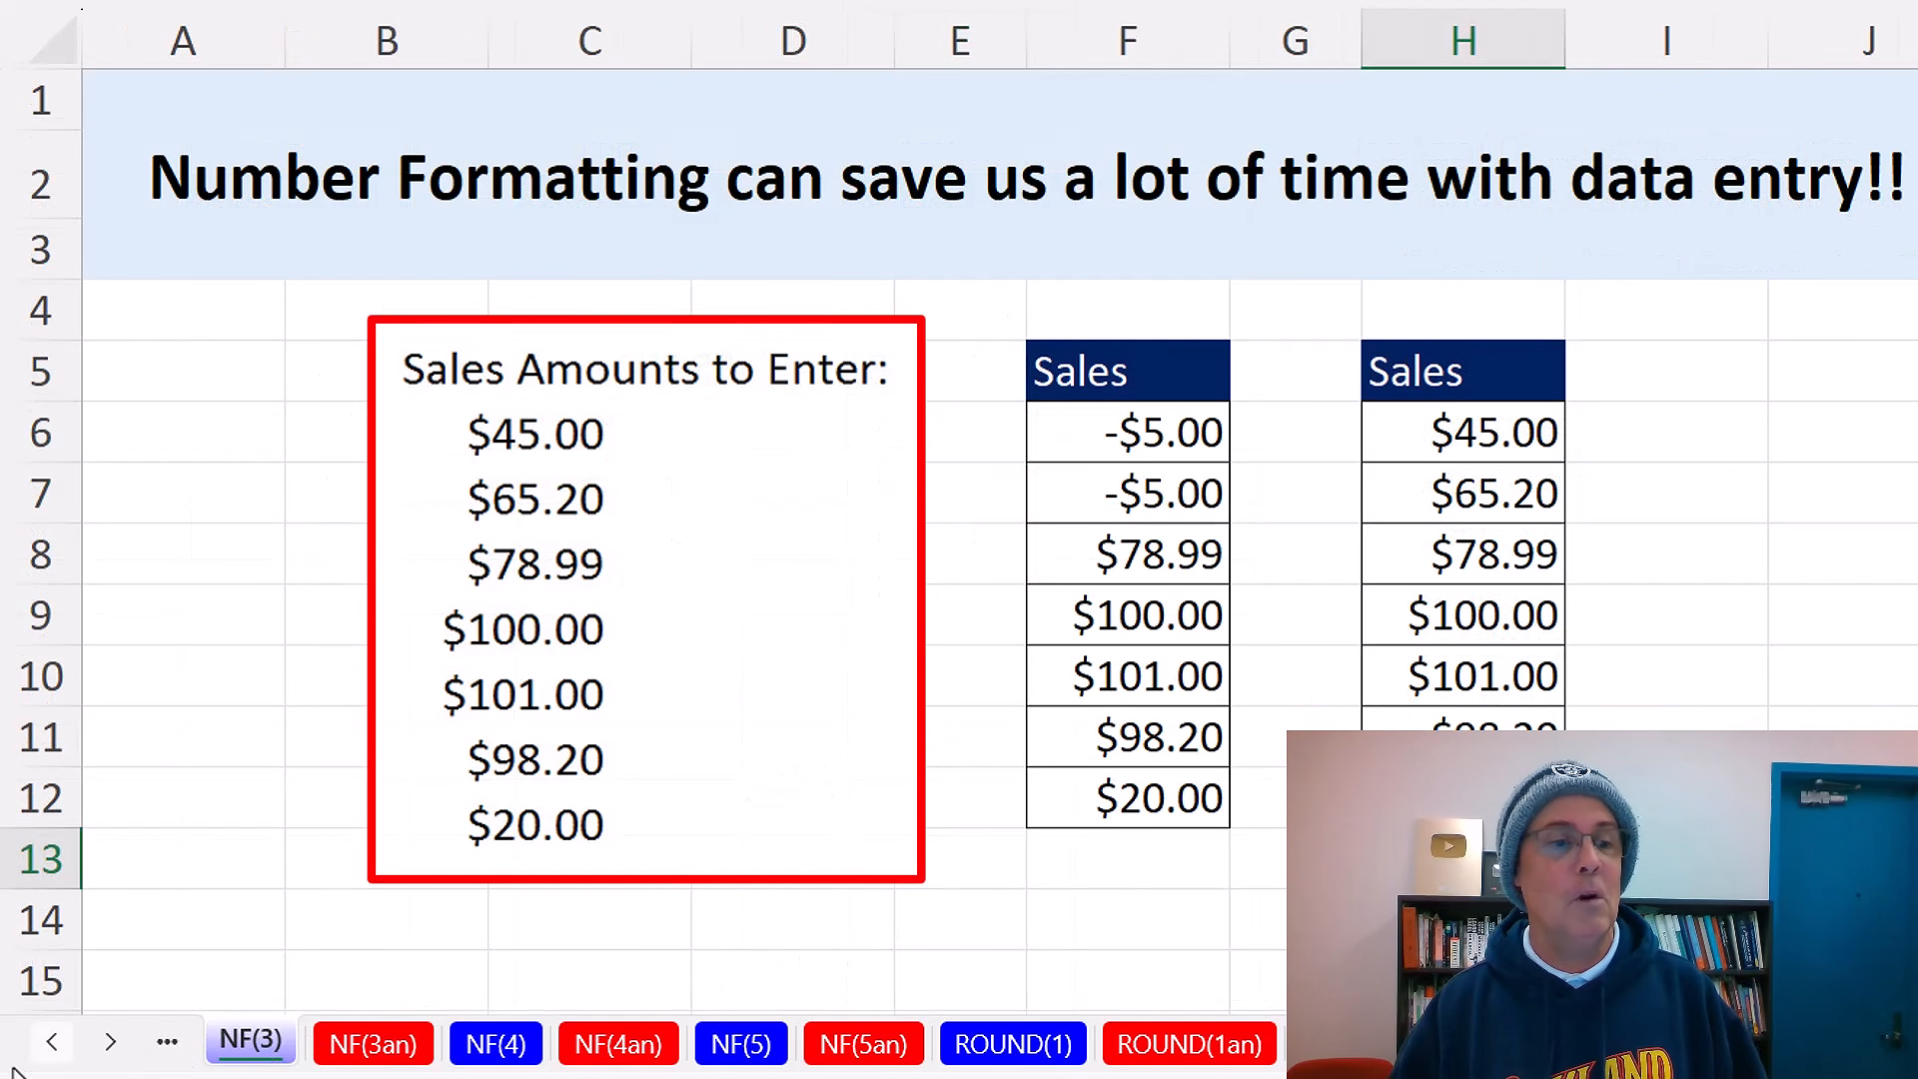
click(51, 1043)
click(51, 1044)
click(51, 1043)
click(51, 1043)
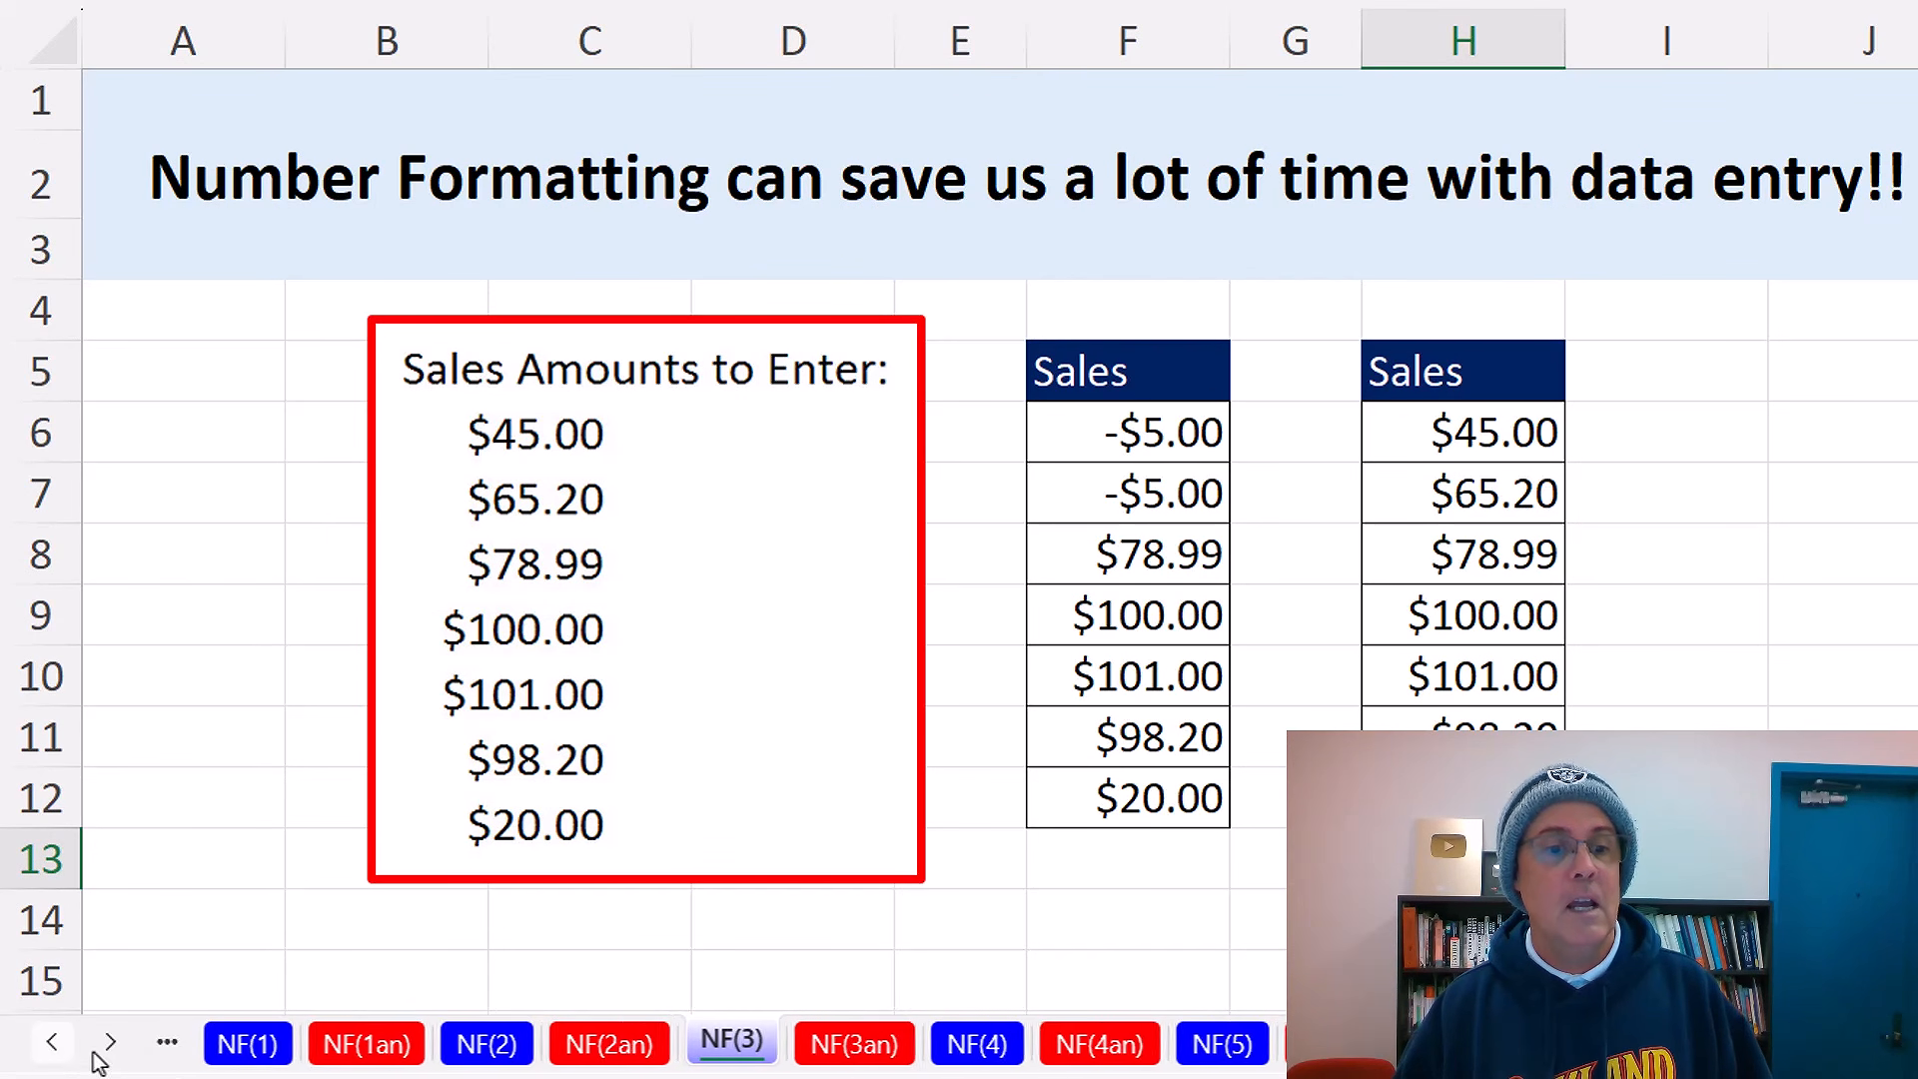
click(485, 1039)
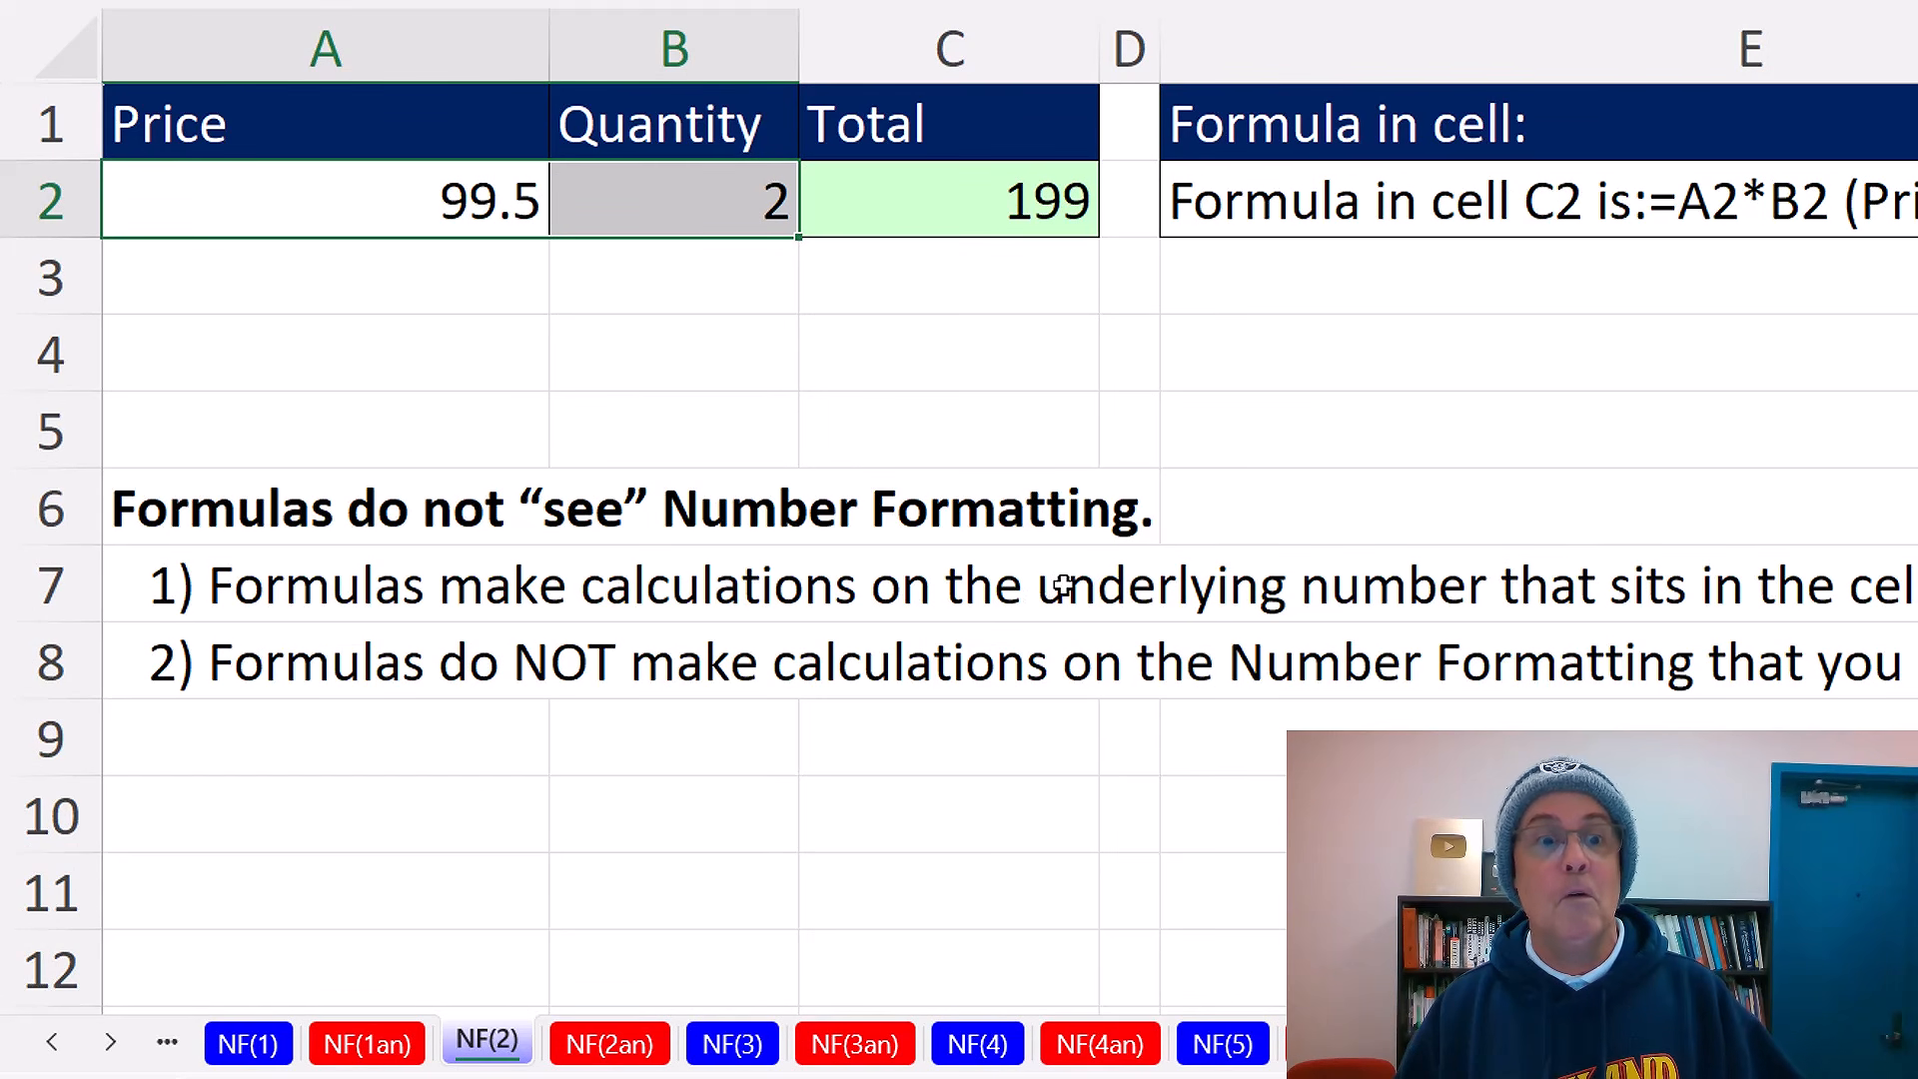
click(261, 1039)
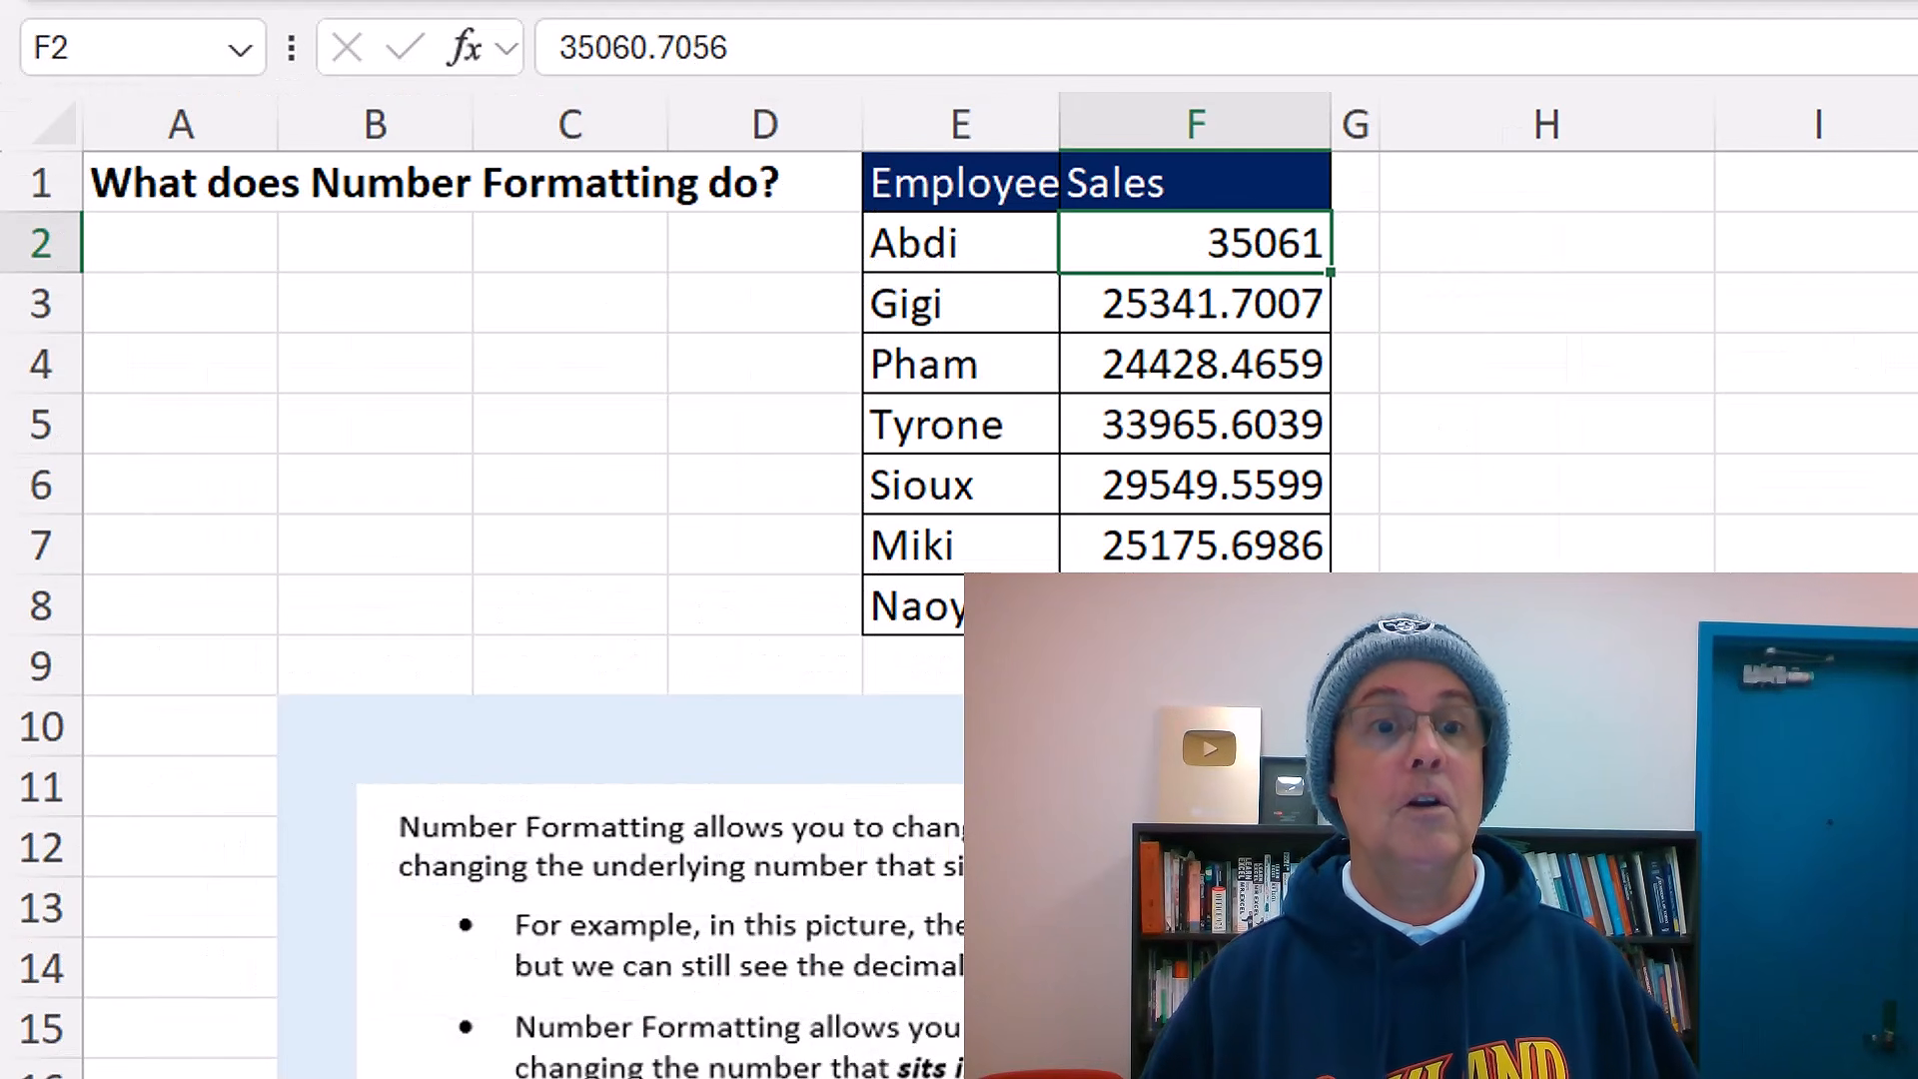